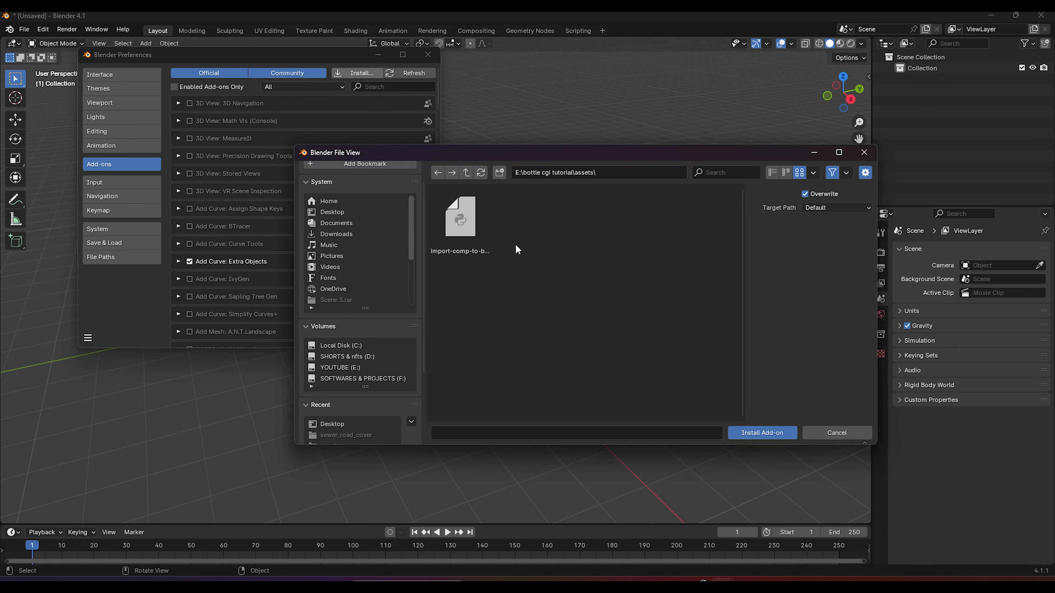
Step: Install the import-comp-to-blender.py add-on from the assets folder and filter the add-on list by "import"
double_click(461, 217)
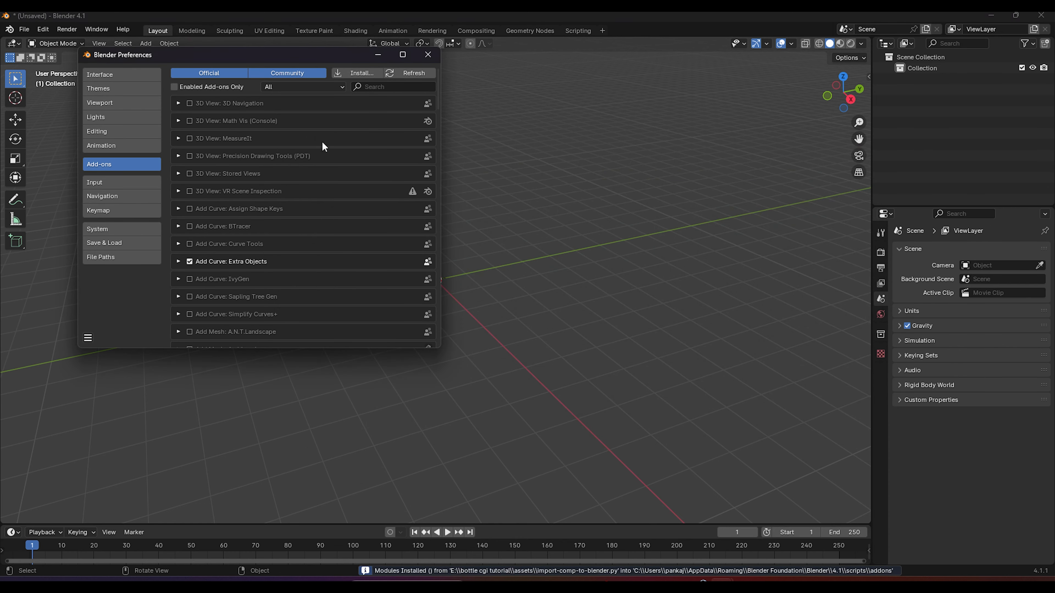
click(389, 86)
text(import)
key(Return)
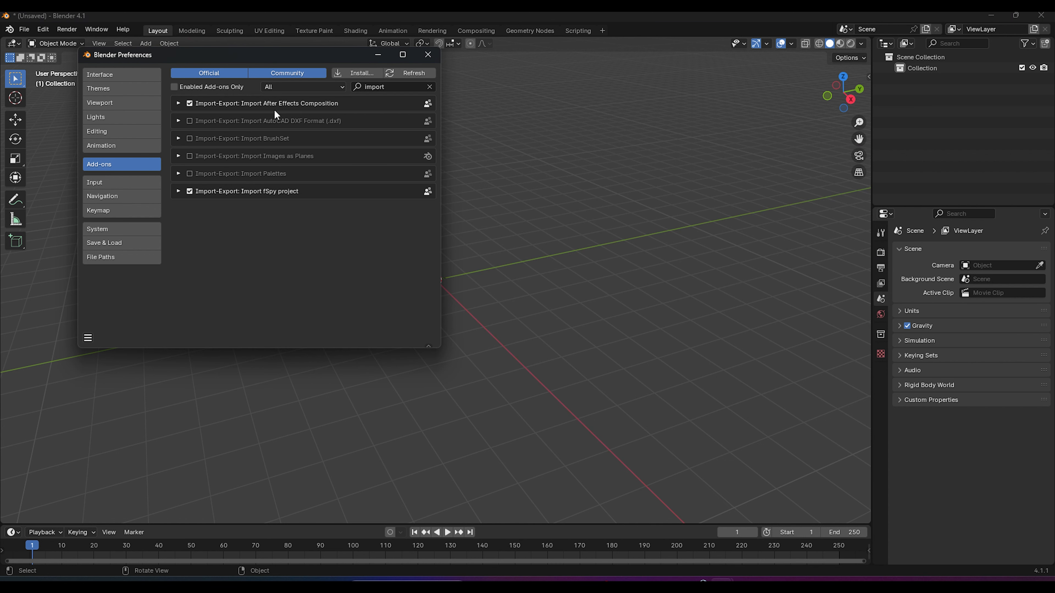
Step: Save the Blender preferences with the Import After Effects Composition add-on enabled and close the preferences window
drag(290, 58, 363, 108)
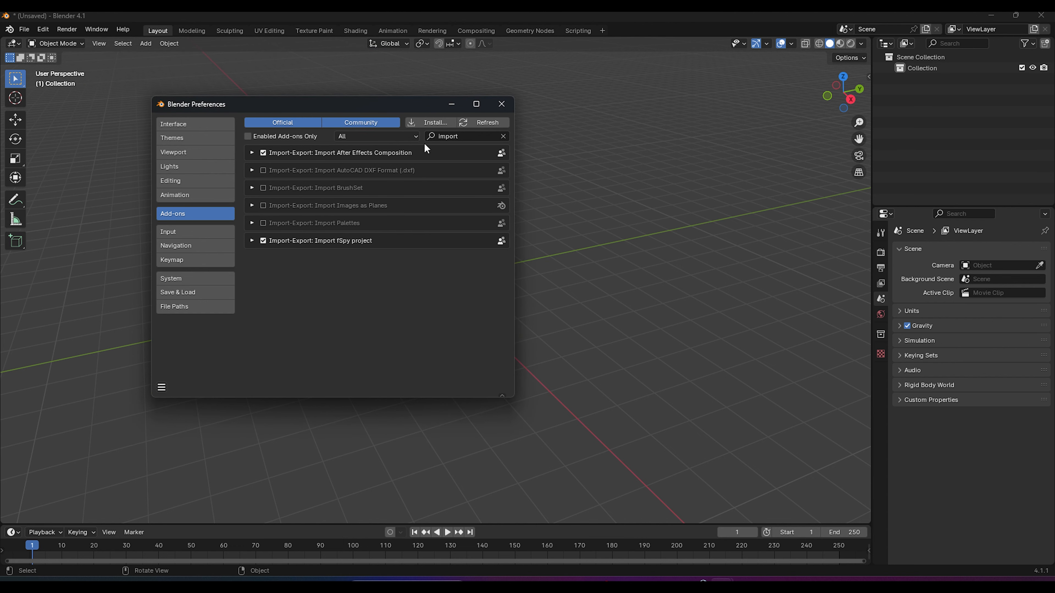
click(162, 387)
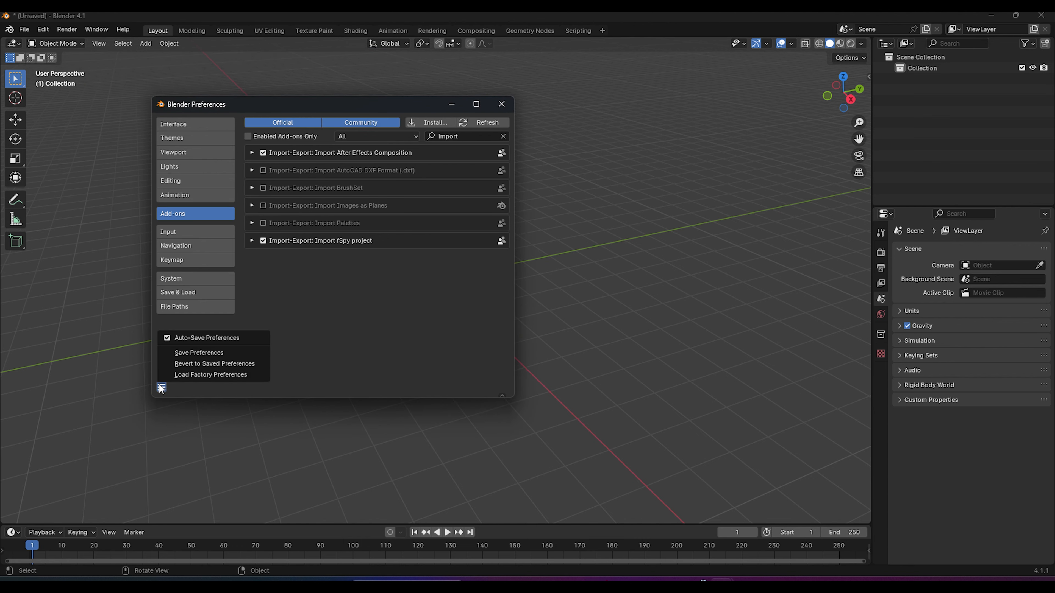
click(165, 352)
click(501, 104)
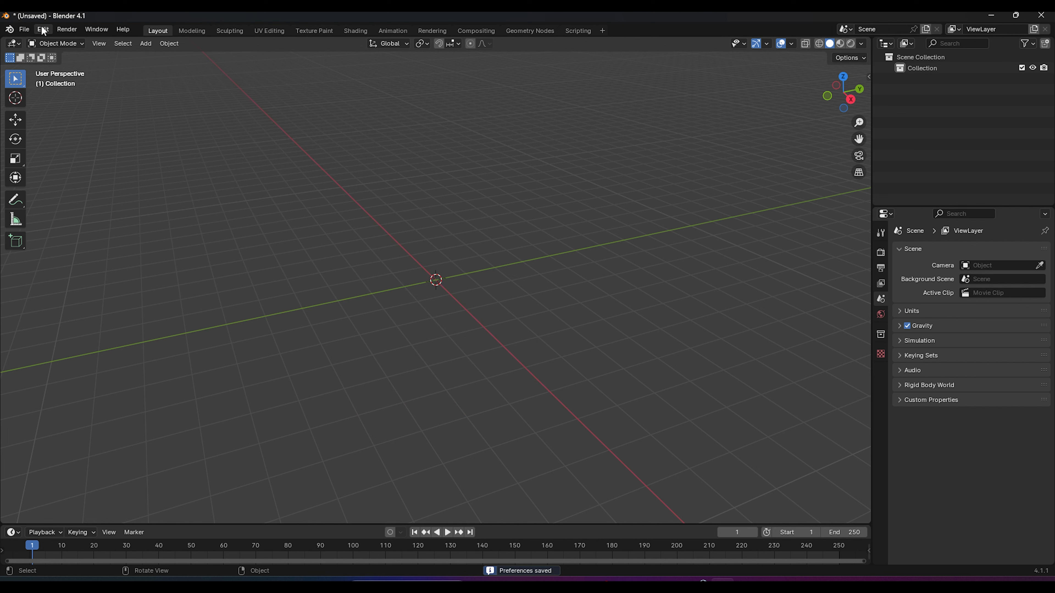
click(24, 30)
mouse_move(62, 187)
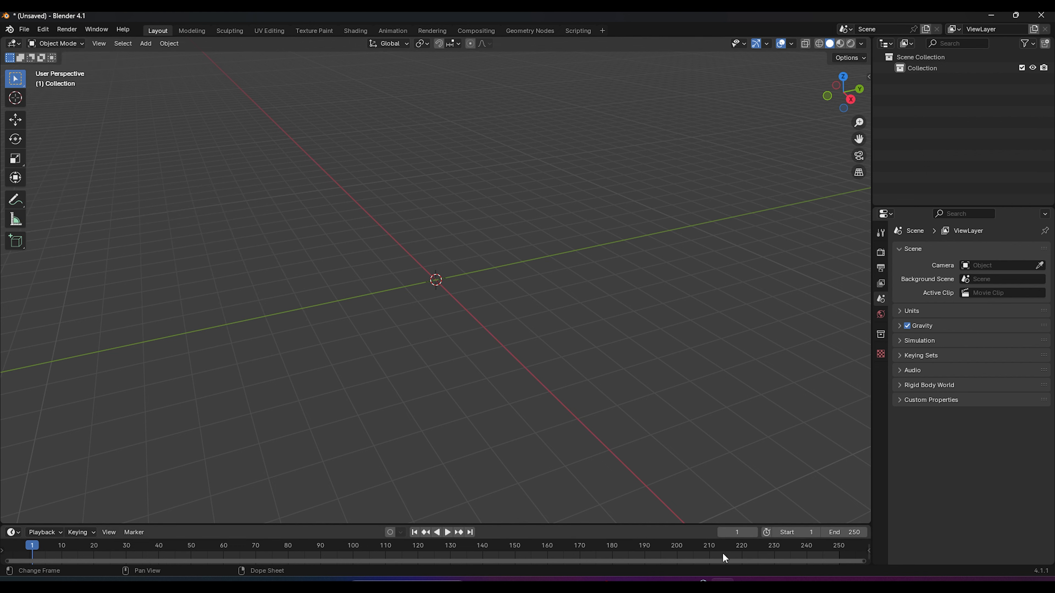
Step: Switch to the browser and view the GitHub page of the Export Composition Data to JSON.jsx script
click(699, 580)
click(79, 14)
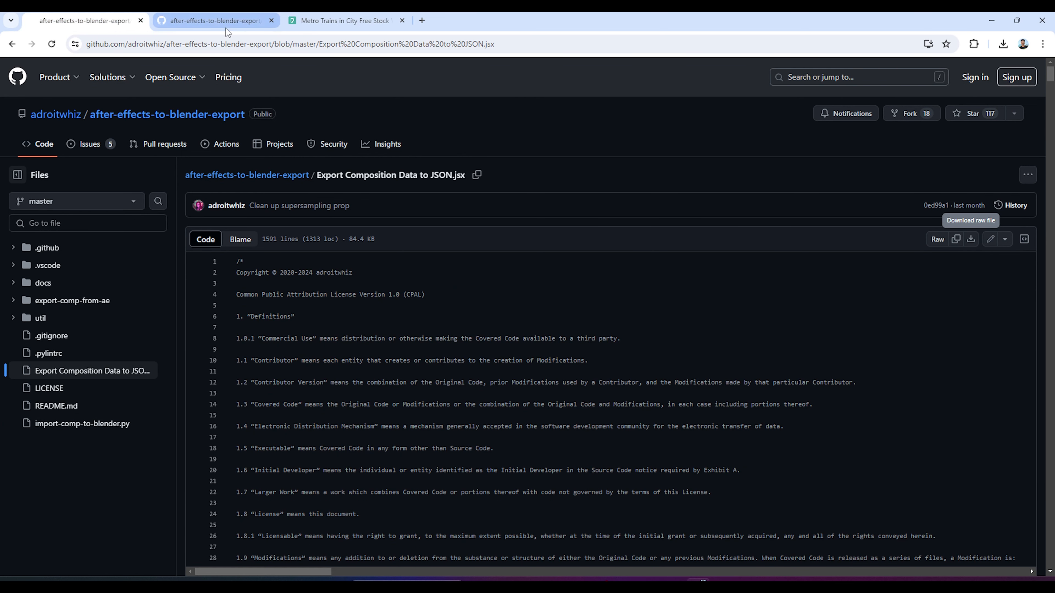
click(242, 22)
click(53, 15)
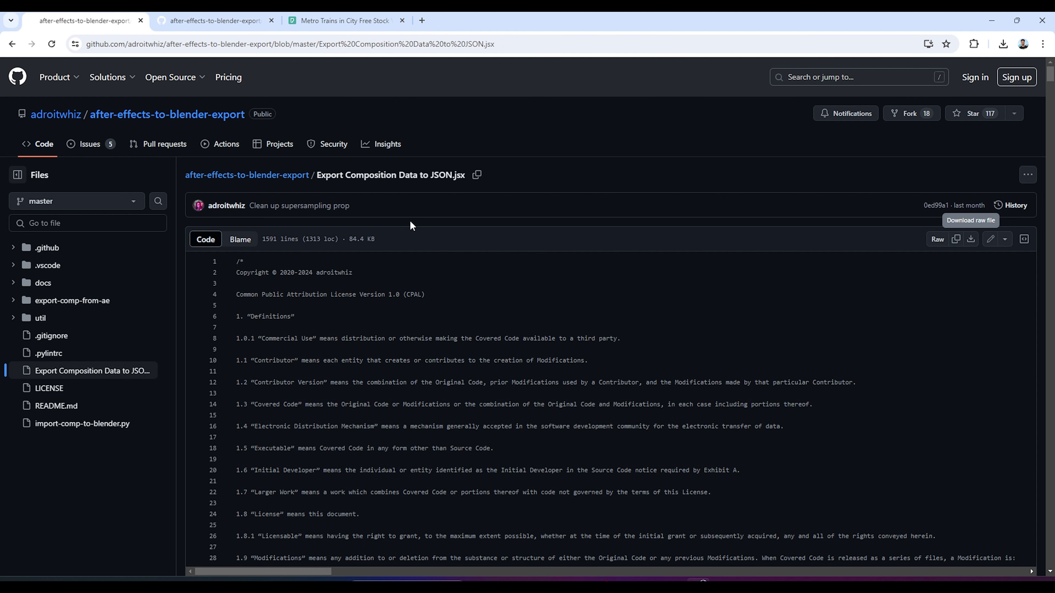
Step: Download the Metro Trains in City stock video from Pexels in Full HD 1080×1920 and close the browser
click(341, 21)
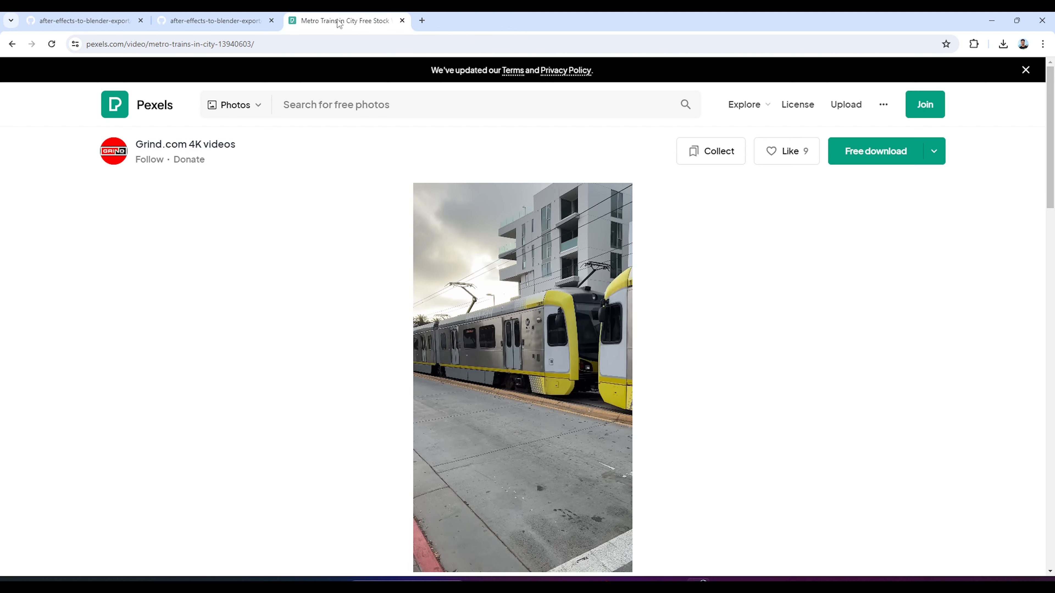
scroll(756, 264, down, 1)
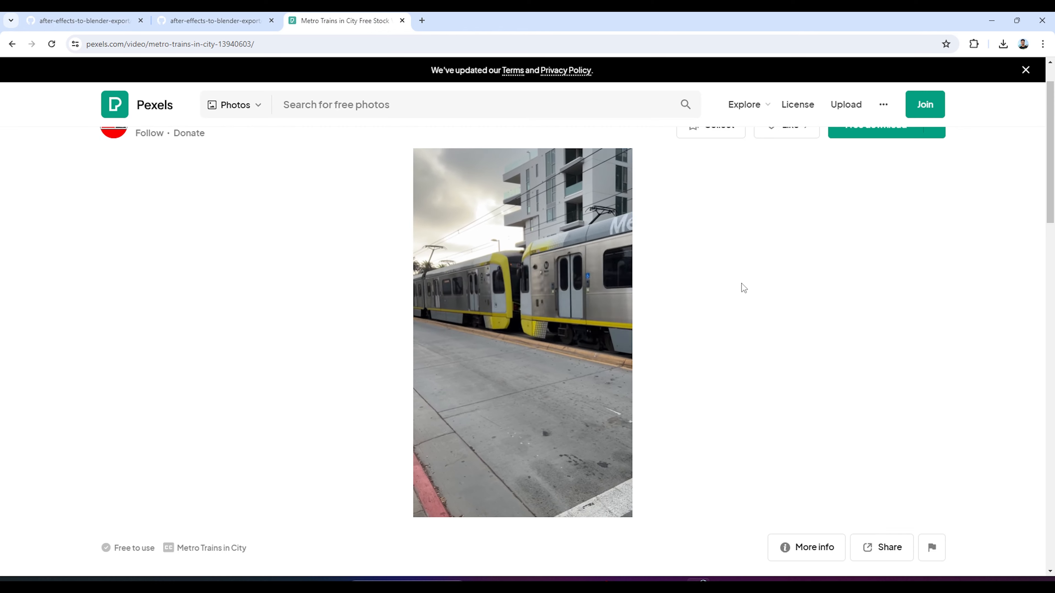
scroll(750, 280, up, 1)
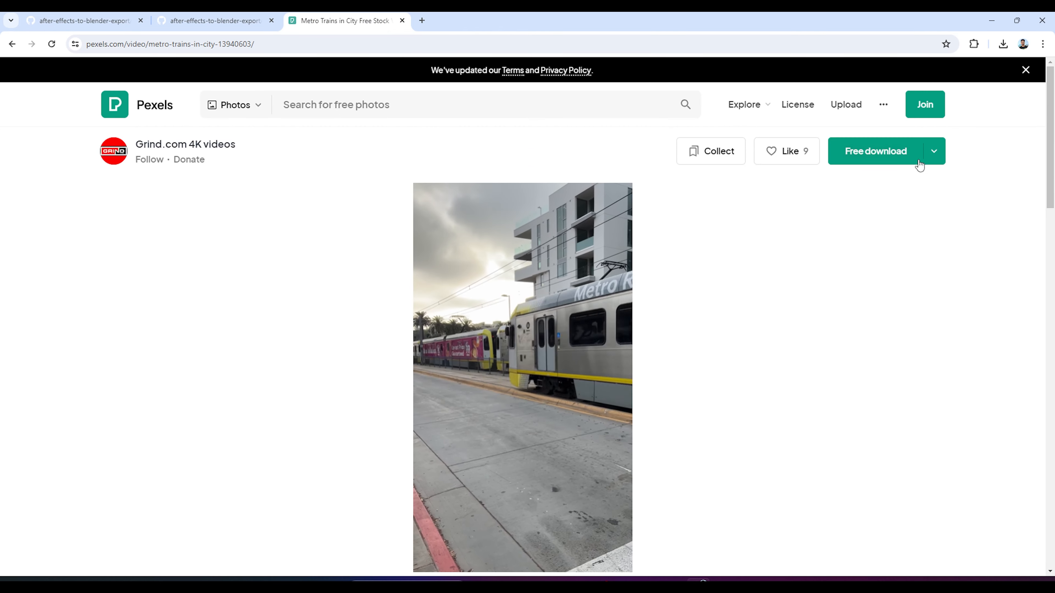
click(935, 154)
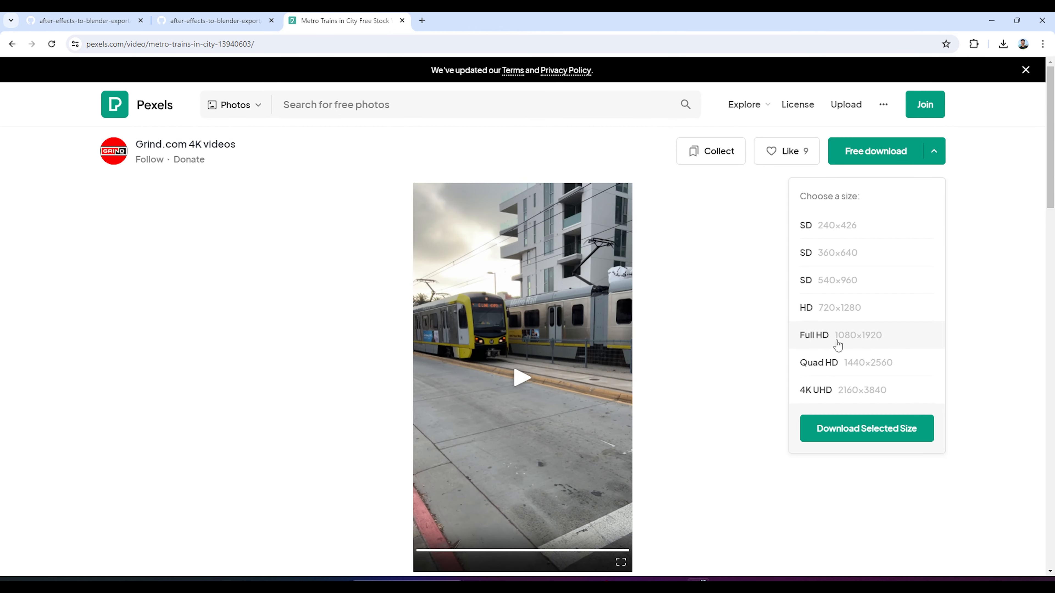
click(865, 338)
click(867, 434)
click(730, 353)
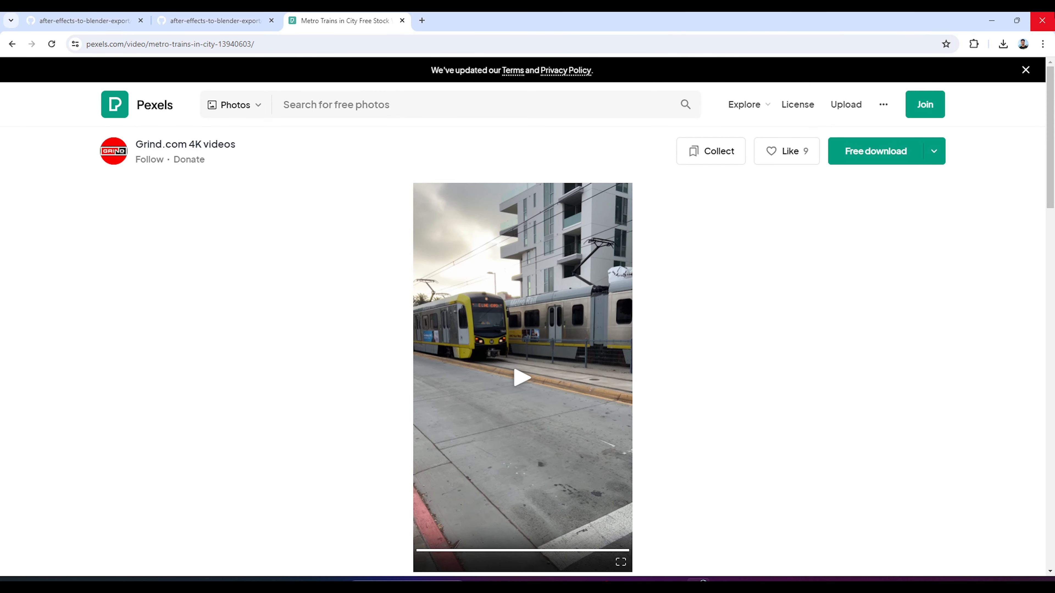
click(1042, 20)
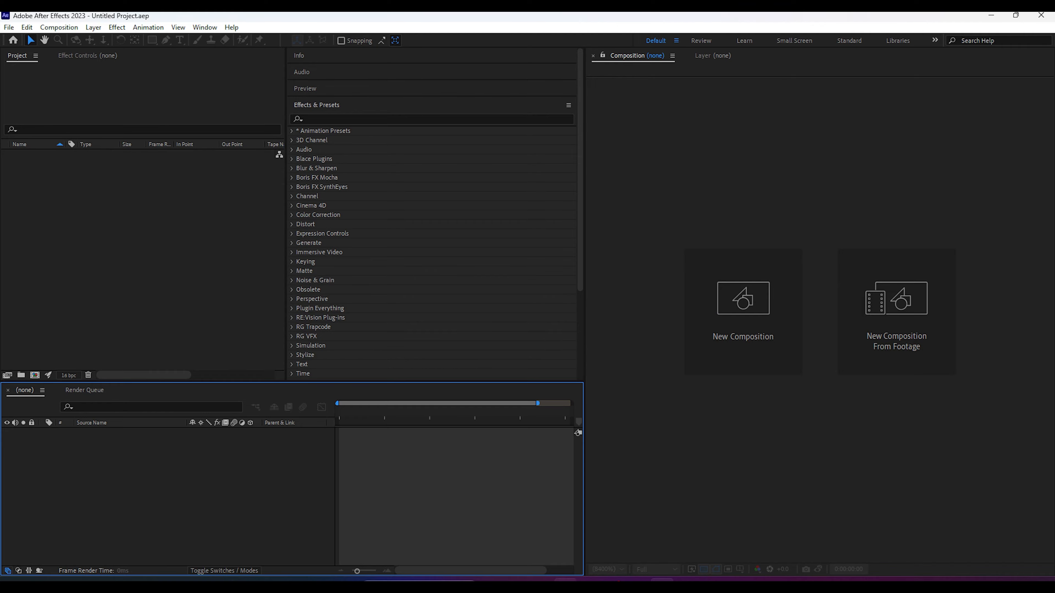
Step: In After Effects, import the 13940603-hd_1080_1920_24fps.mp4 footage from its folder and create a composition from it
click(541, 585)
key(alt+Left)
drag(321, 16, 798, 109)
drag(671, 228, 90, 235)
drag(33, 156, 37, 377)
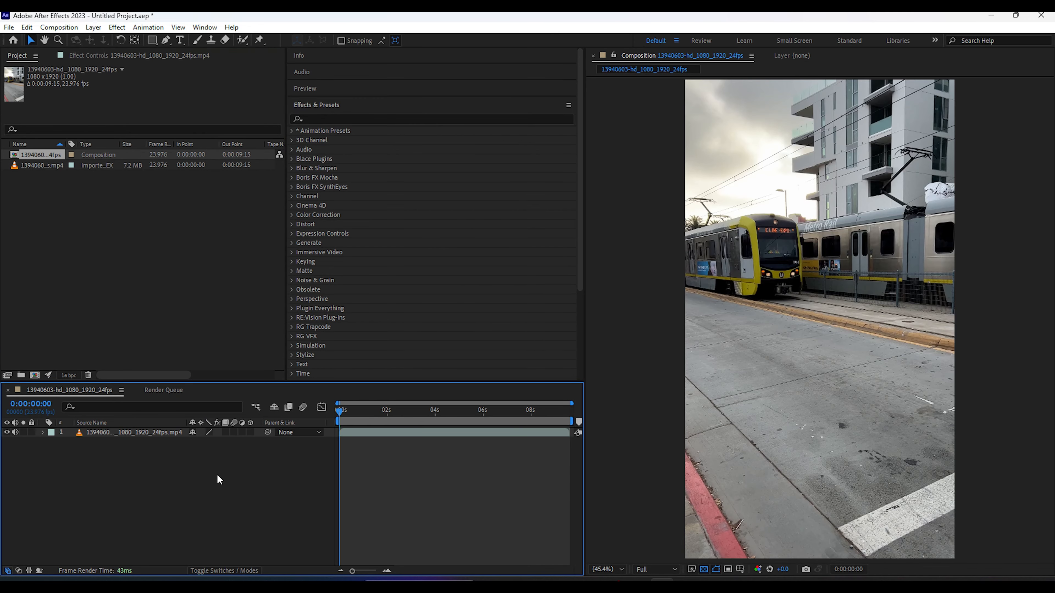
Step: Scrub through the clip and run Track Camera on the train footage layer
drag(350, 415, 411, 411)
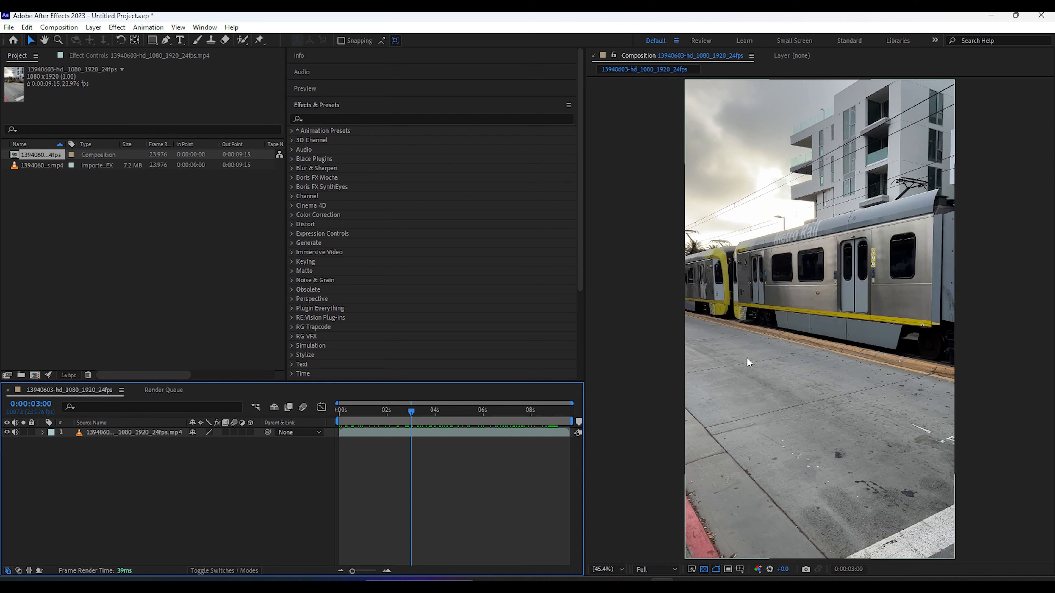
click(350, 433)
click(148, 27)
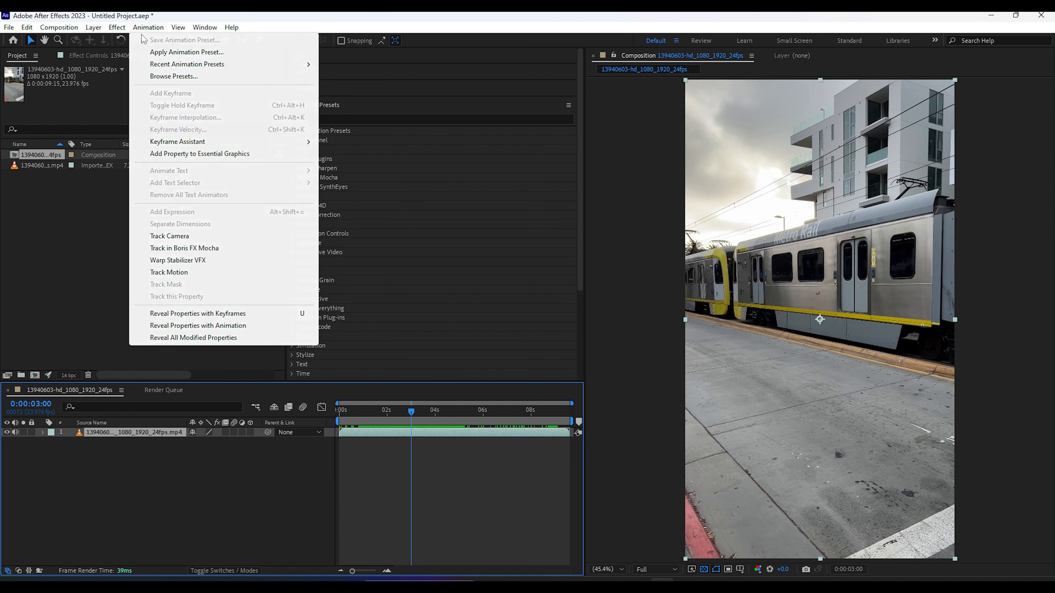
click(169, 236)
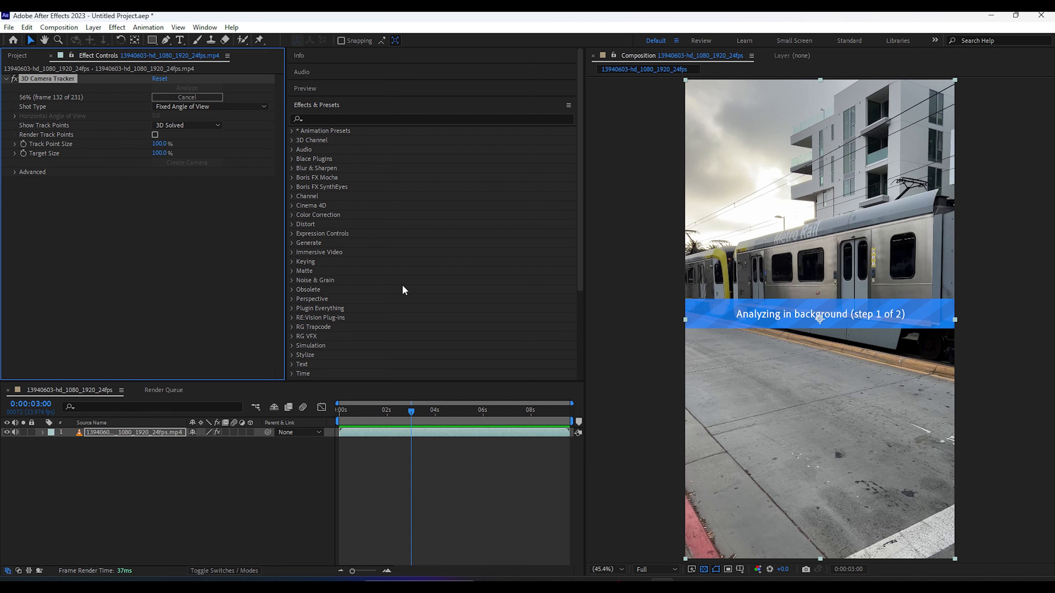
Step: At the first frame, create a track solid and camera from the track points around the white road marking, and scrub to check them
drag(411, 414, 339, 437)
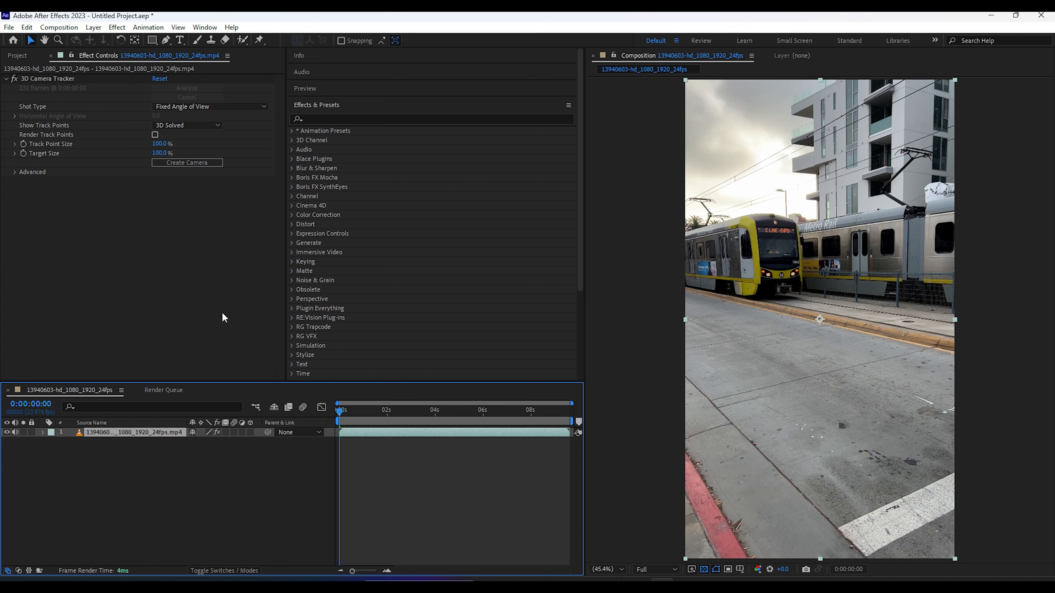
click(38, 81)
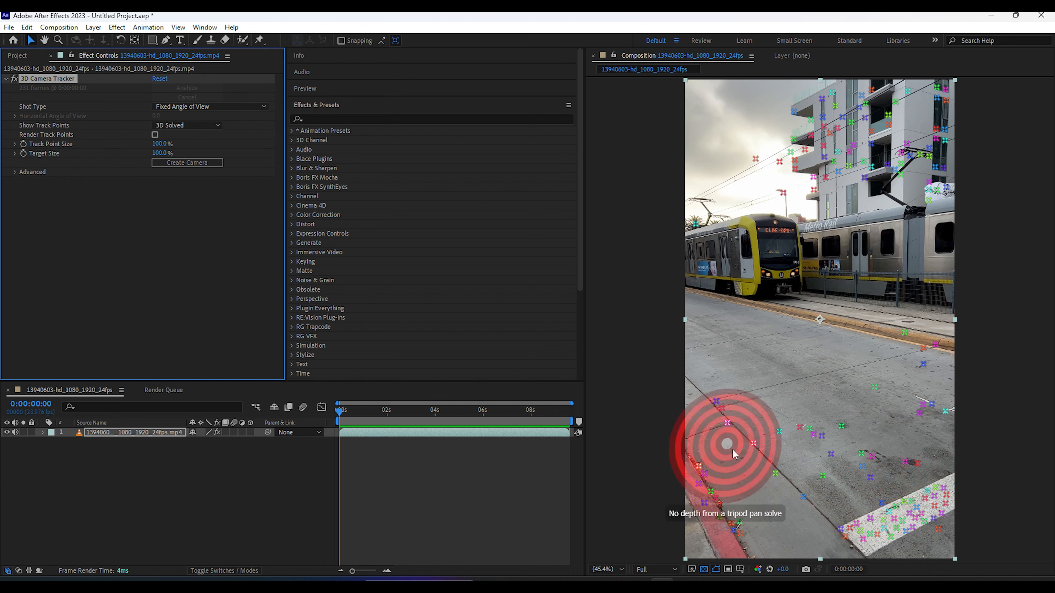
mouse_move(879, 454)
mouse_down()
mouse_move(847, 478)
mouse_move(856, 540)
mouse_move(934, 519)
mouse_move(913, 467)
mouse_up()
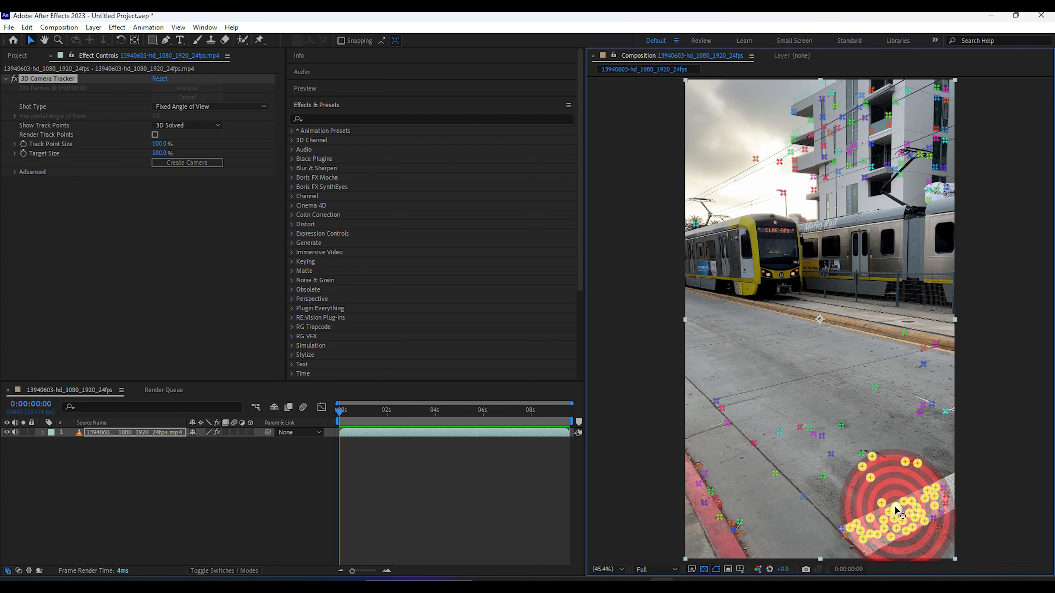
right_click(886, 473)
click(913, 372)
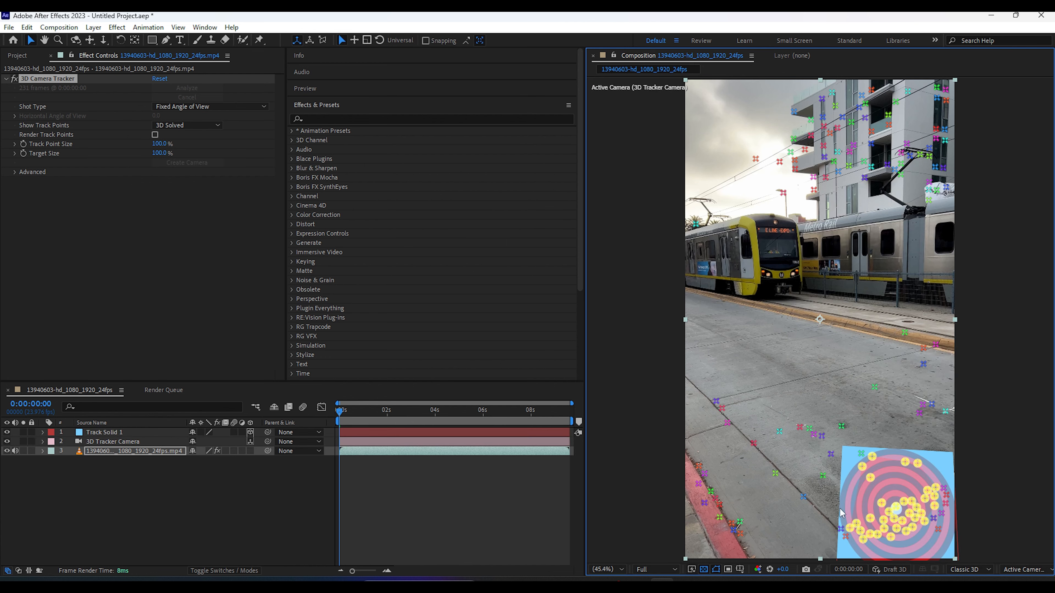
drag(341, 413, 445, 418)
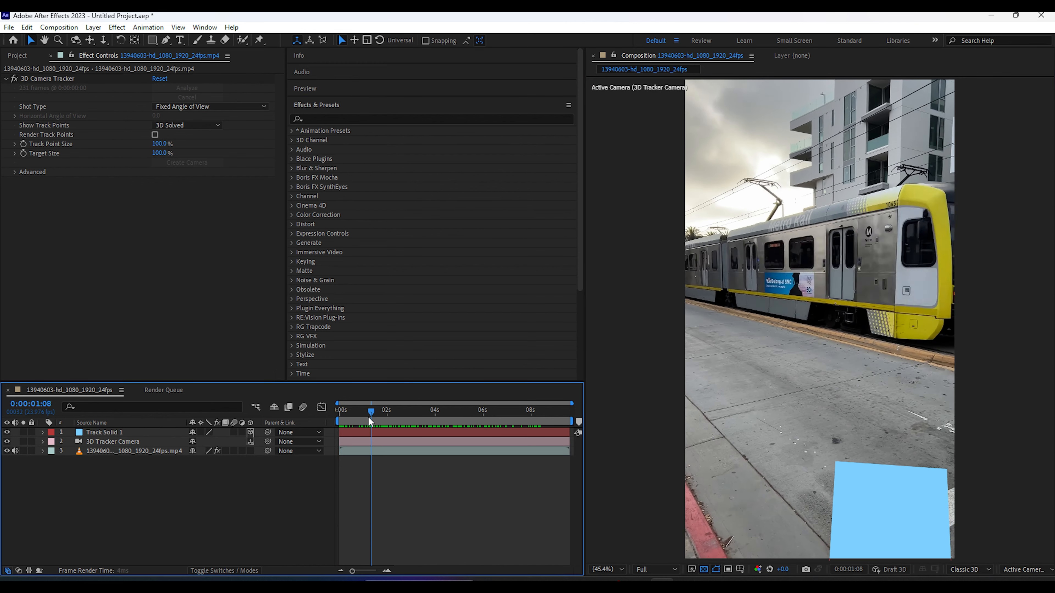
click(339, 420)
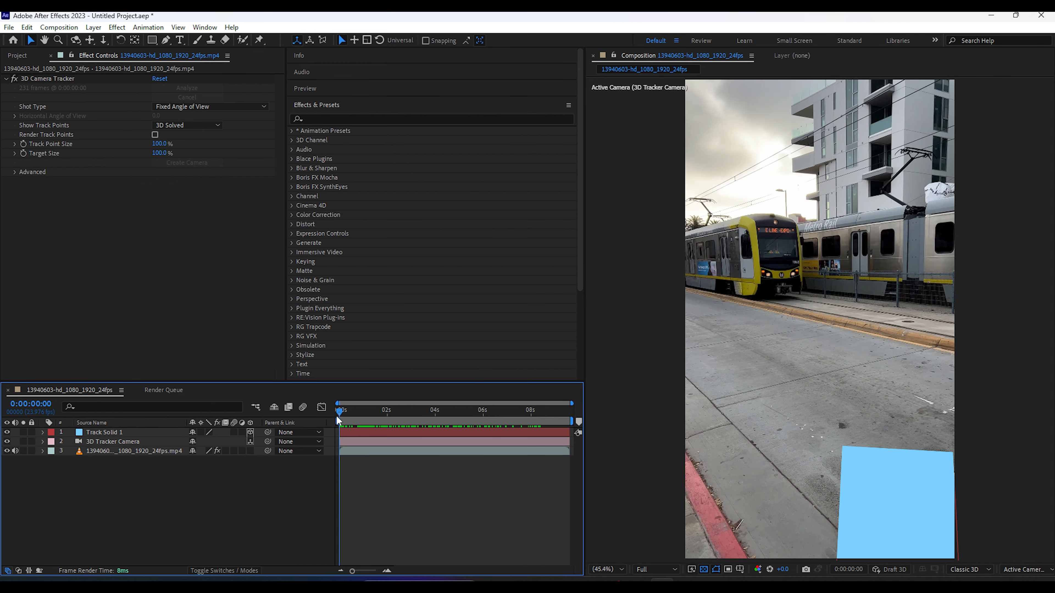
Step: Move the track solid to the middle of the road and lay it flat on the ground
click(881, 487)
scroll(862, 507, down, 5)
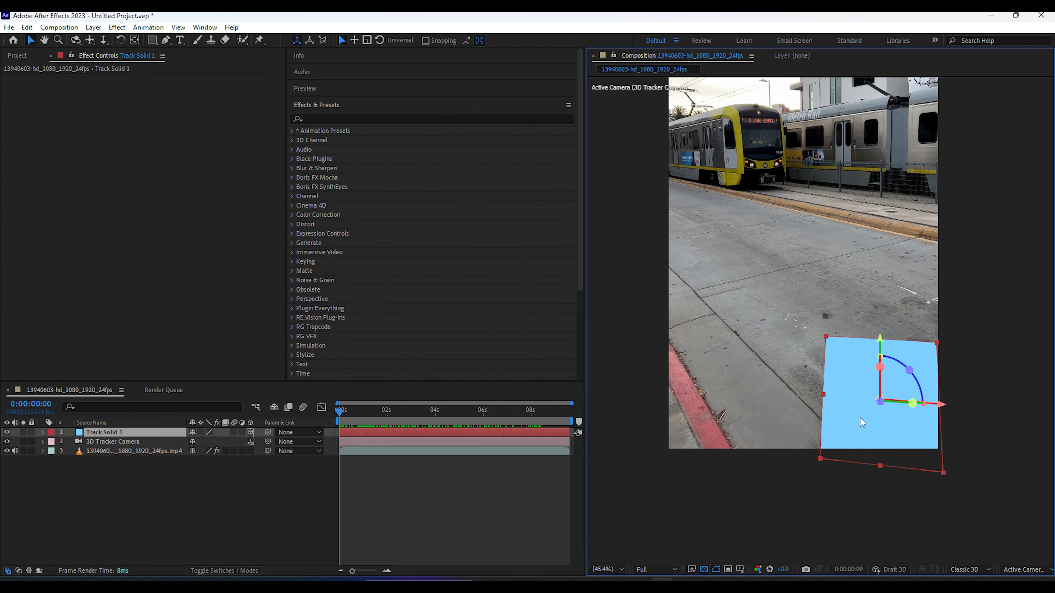
scroll(861, 422, up, 1)
drag(886, 376, 766, 250)
Step: Rotate the track solid on the road surface while viewing it up close, and deselect it
click(607, 569)
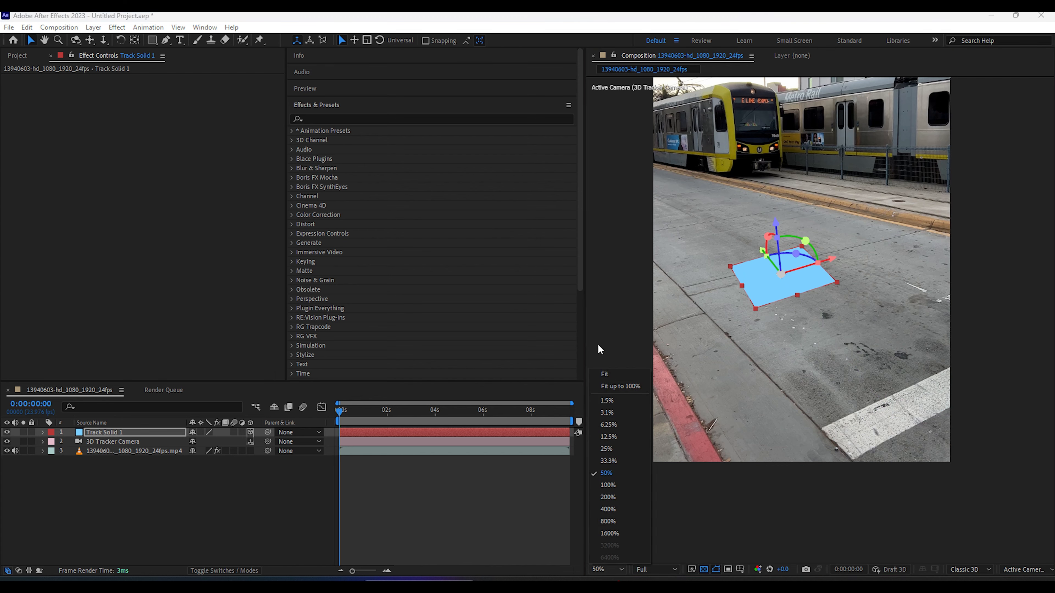
click(609, 376)
scroll(826, 423, up, 3)
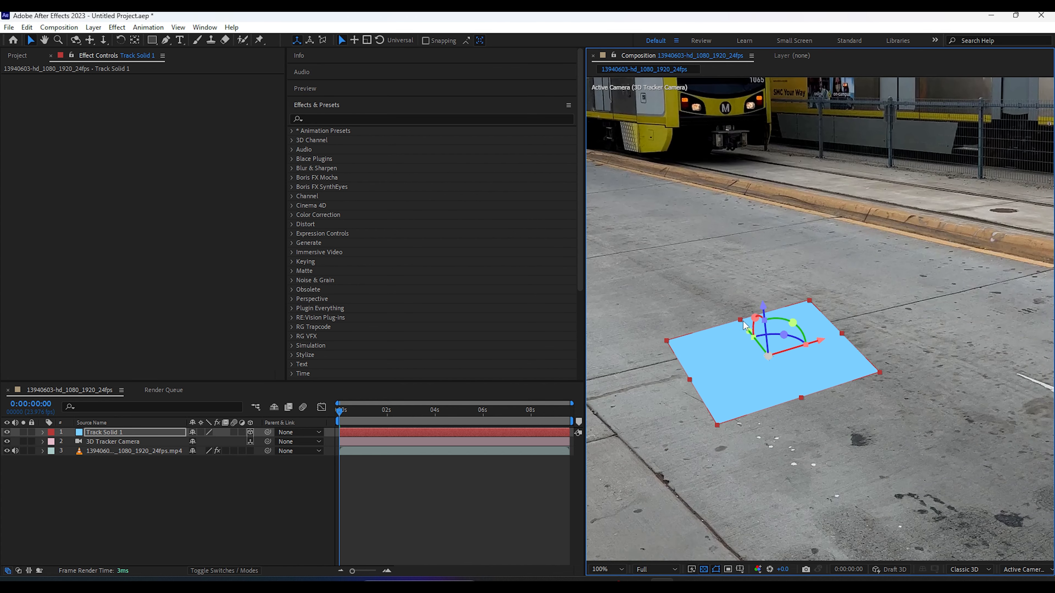
drag(791, 322, 771, 337)
click(452, 495)
Step: Scale Track Solid 1 to 165%, fine-tune its tilt against the road, and check its tracking in the fitted view
click(157, 436)
key(s)
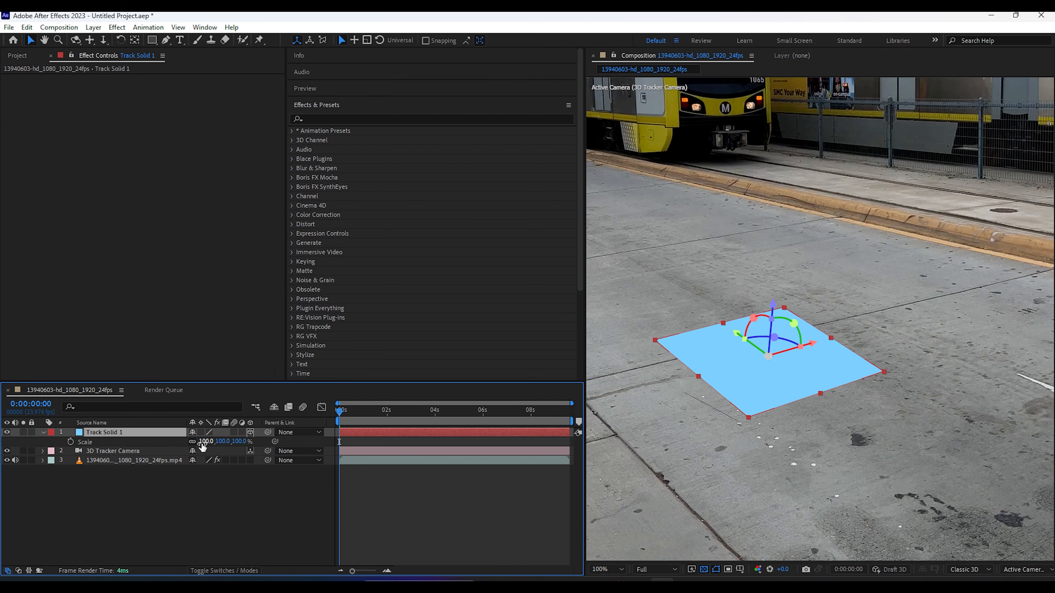
drag(205, 441, 242, 441)
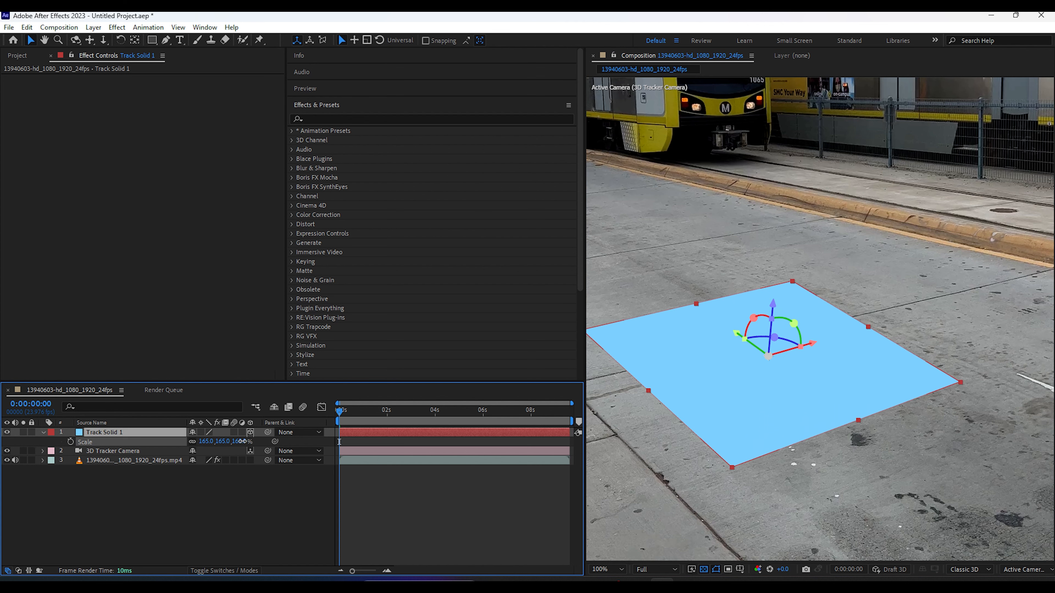
drag(753, 318, 751, 319)
click(502, 517)
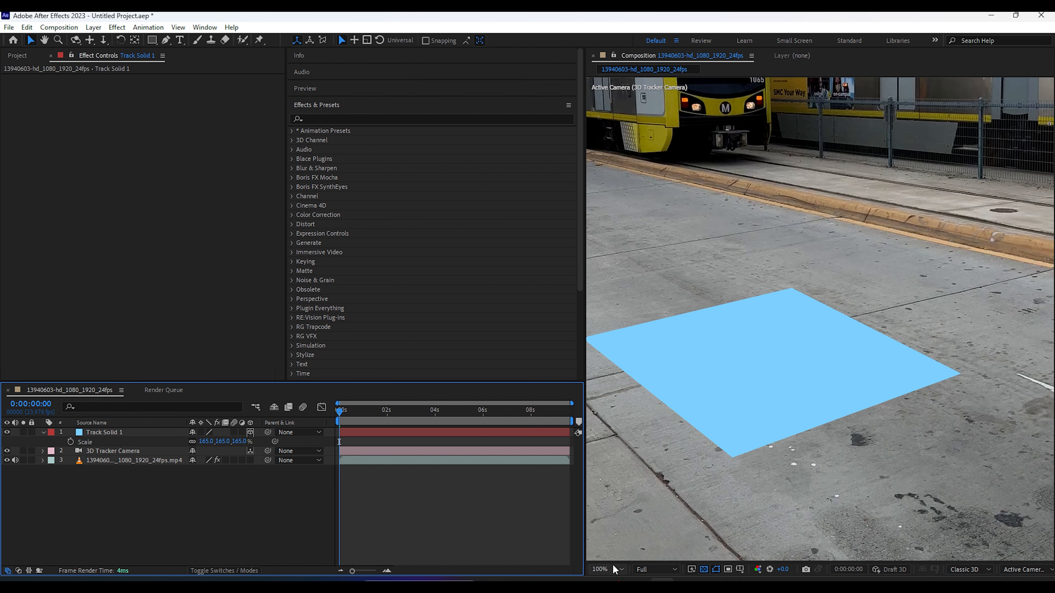
click(607, 570)
click(619, 374)
drag(340, 412, 332, 454)
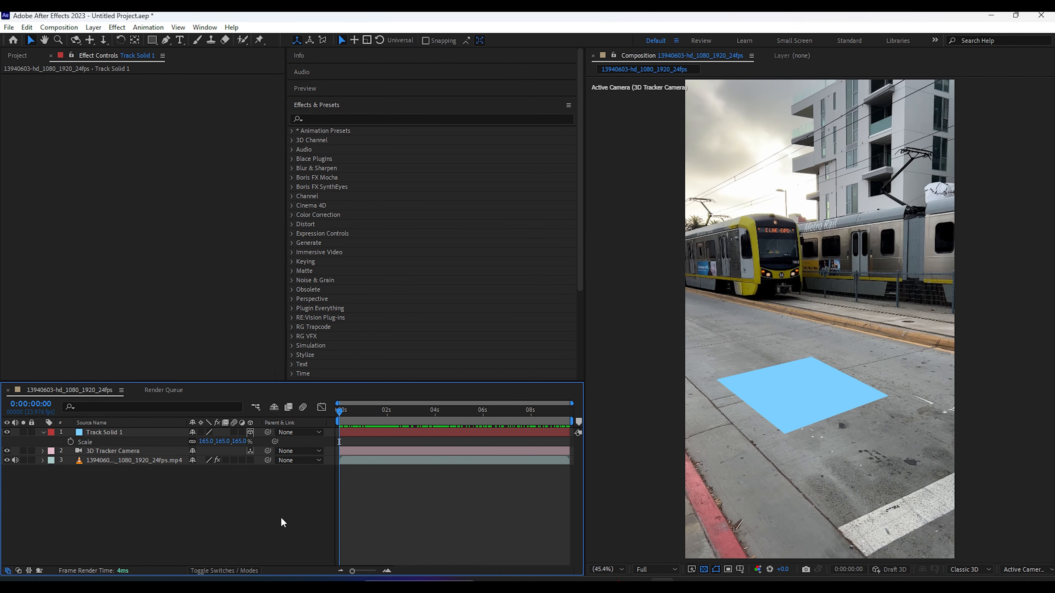
Step: Collapse Track Solid 1's properties, select it together with the 3D Tracker Camera layer, and run the Export Composition Data to JSON script
click(43, 433)
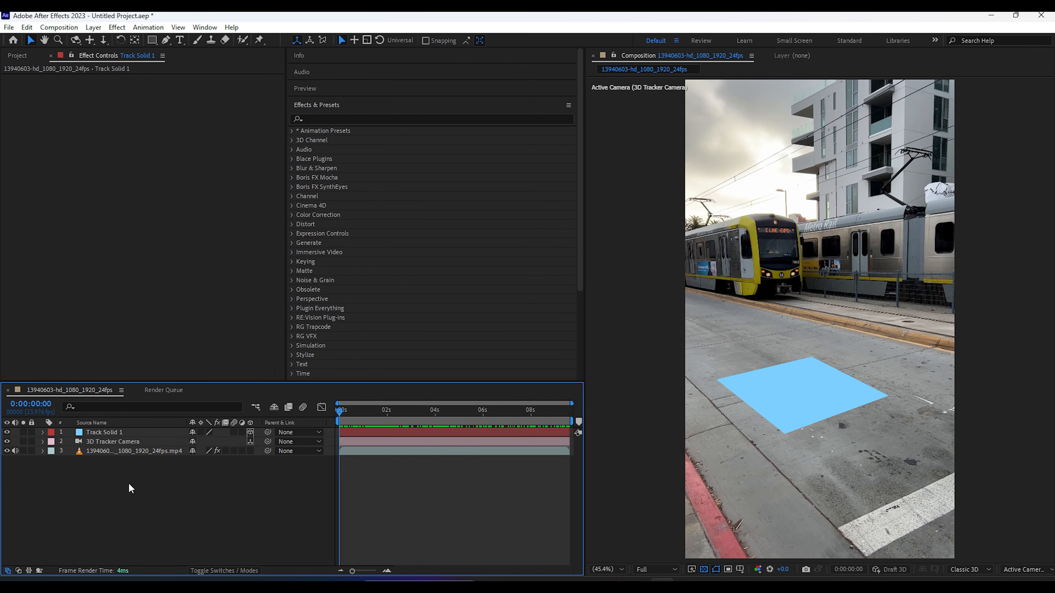
click(124, 435)
click(124, 434)
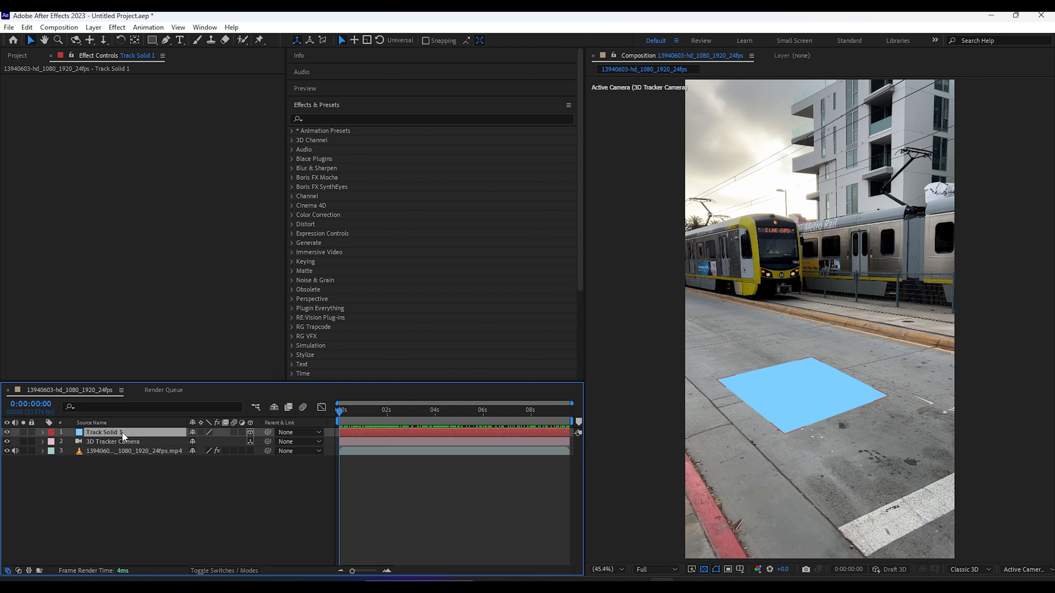
shift+click(127, 443)
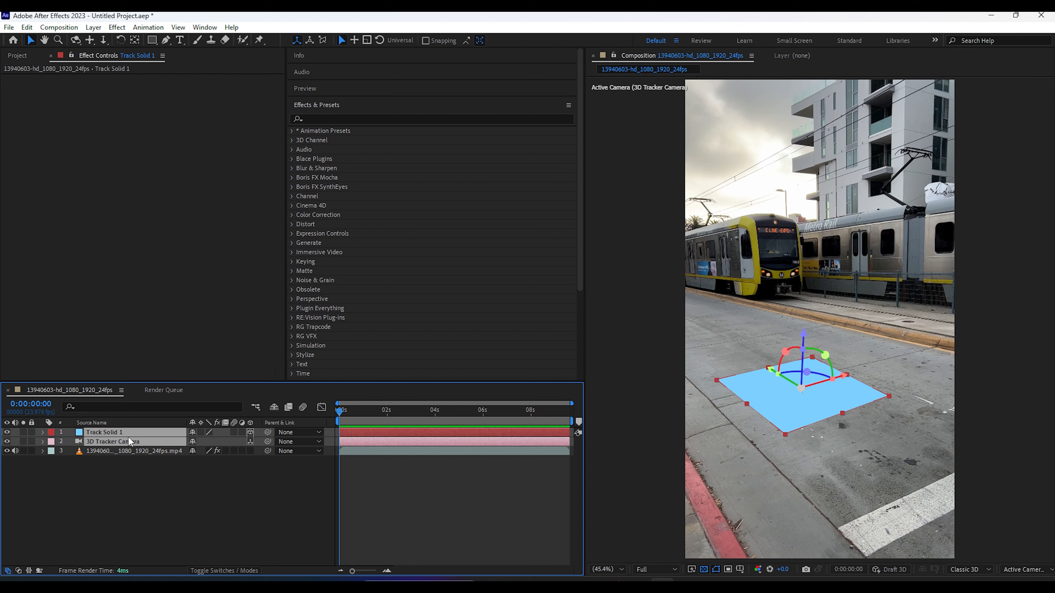
click(9, 27)
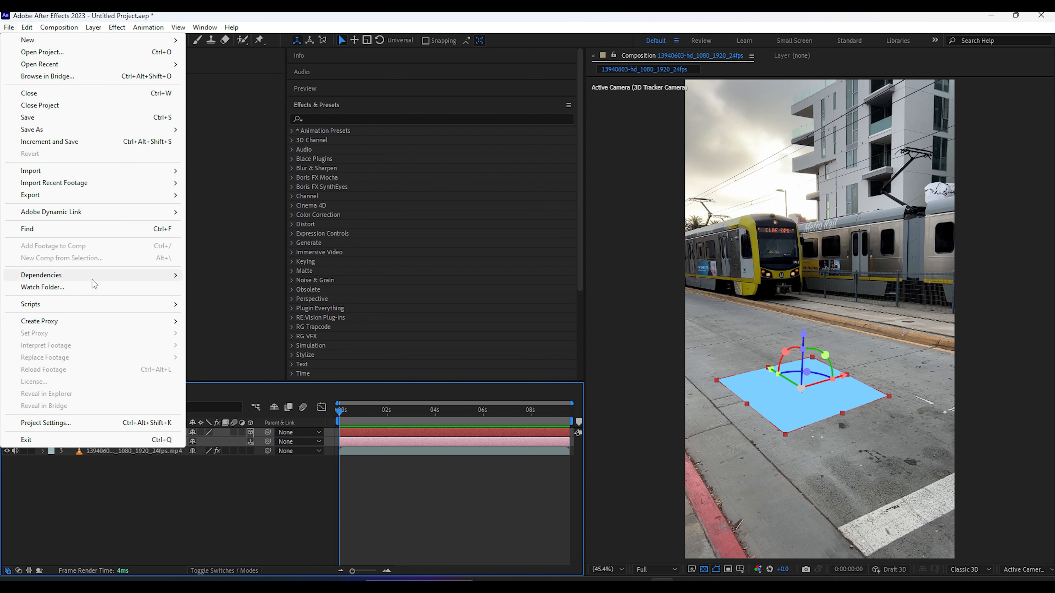
mouse_move(96, 305)
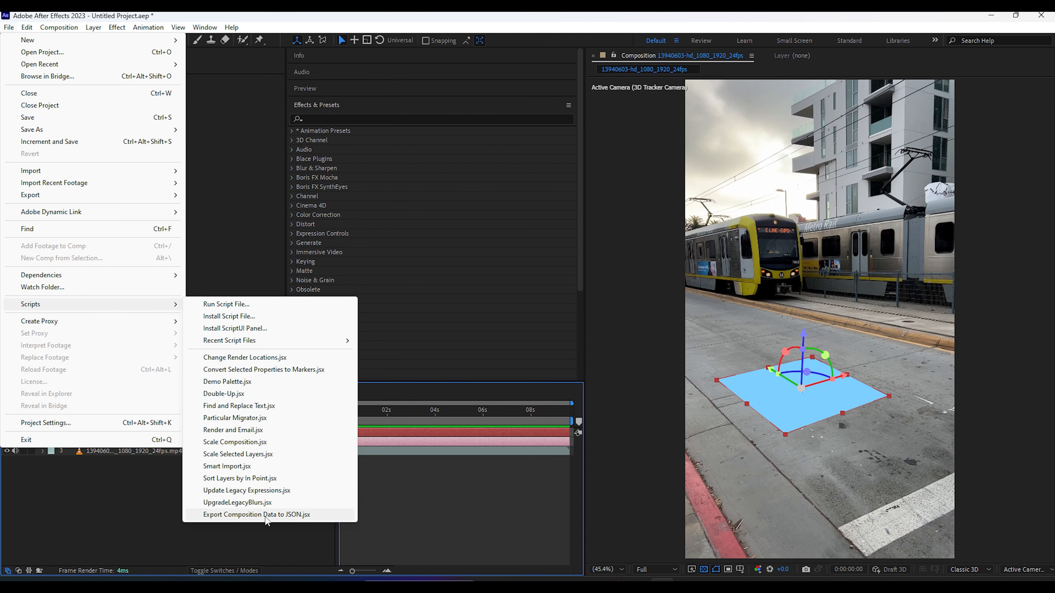
click(266, 518)
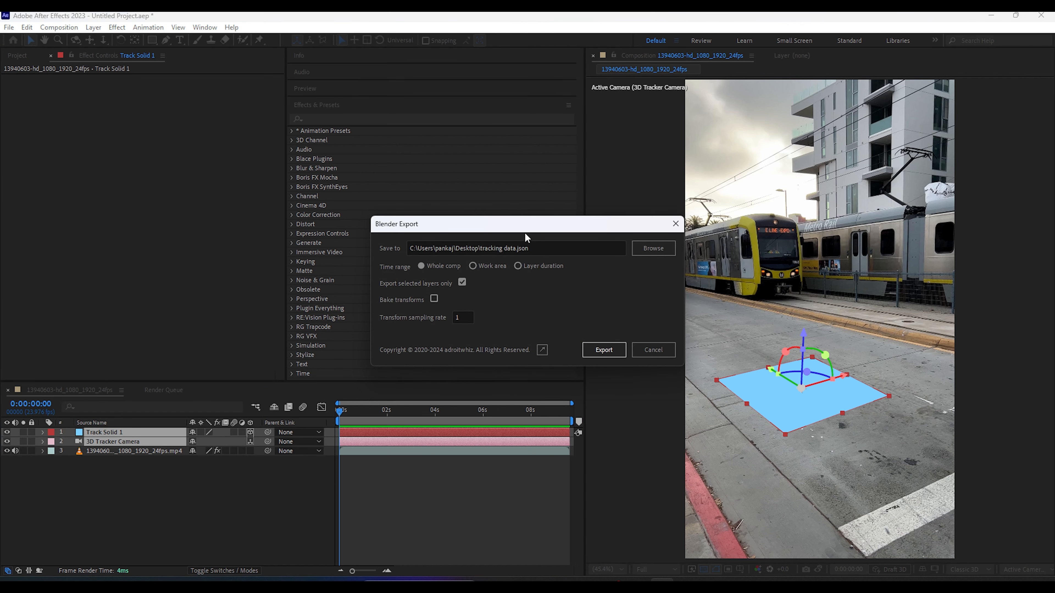
Step: Export the selected layers as tracking data.json into the bottle cgi tutorial\assets folder on drive E, and deselect the layers
drag(526, 237, 441, 242)
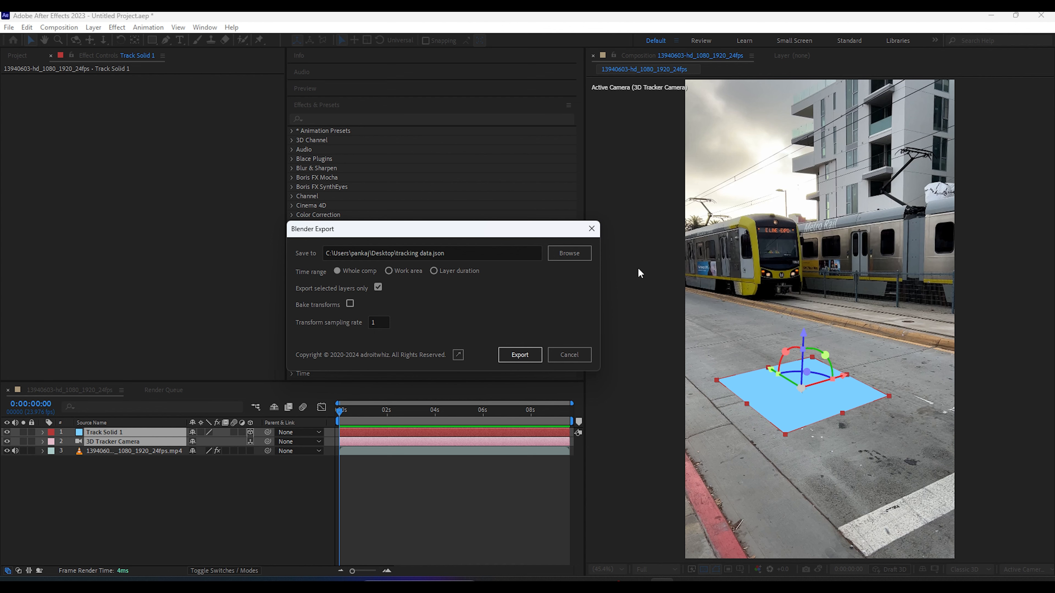
click(575, 253)
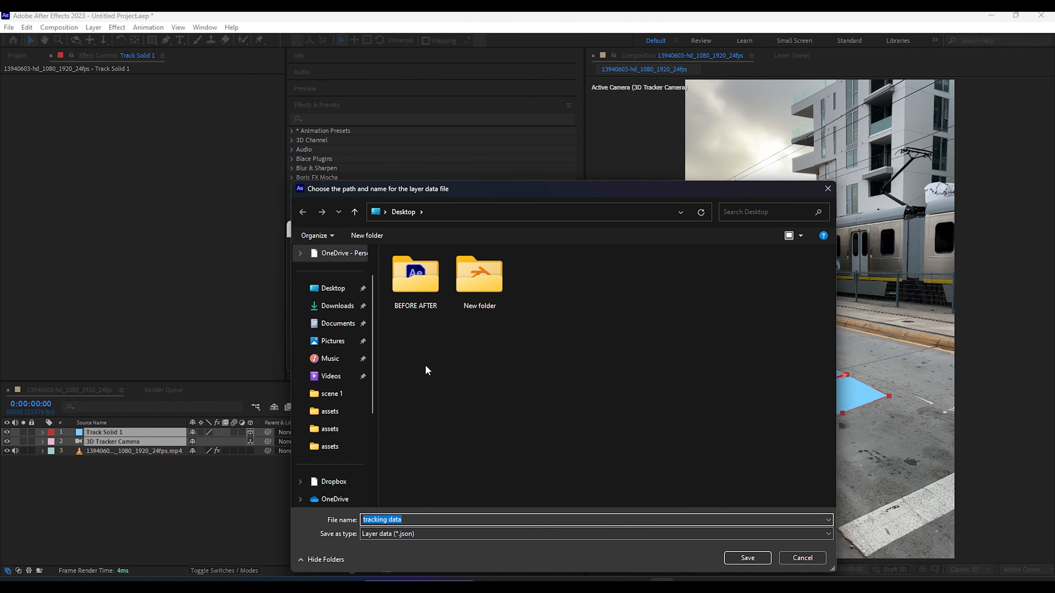
scroll(339, 417, down, 2)
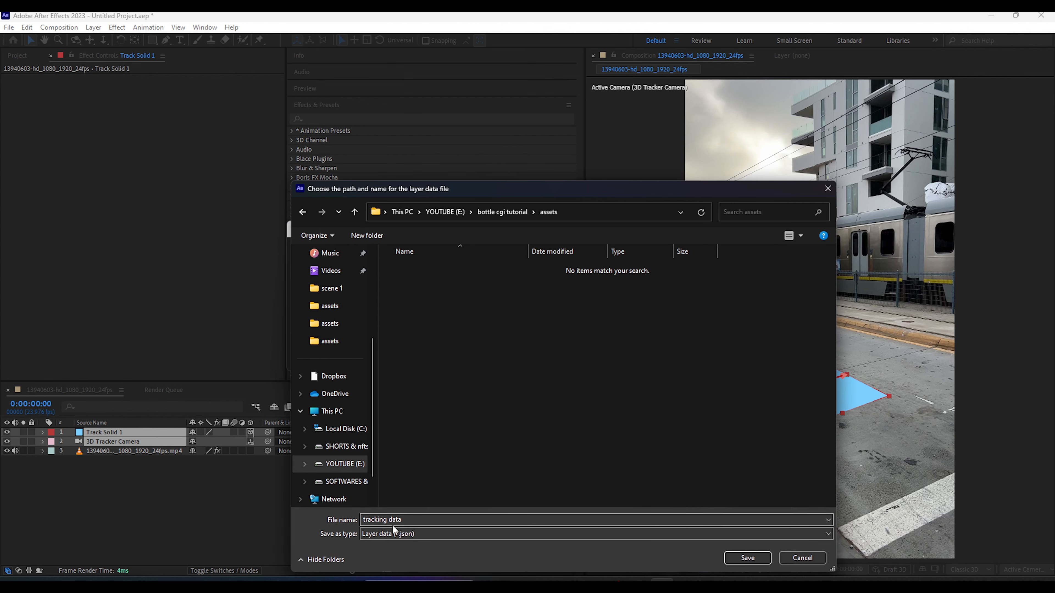
click(747, 558)
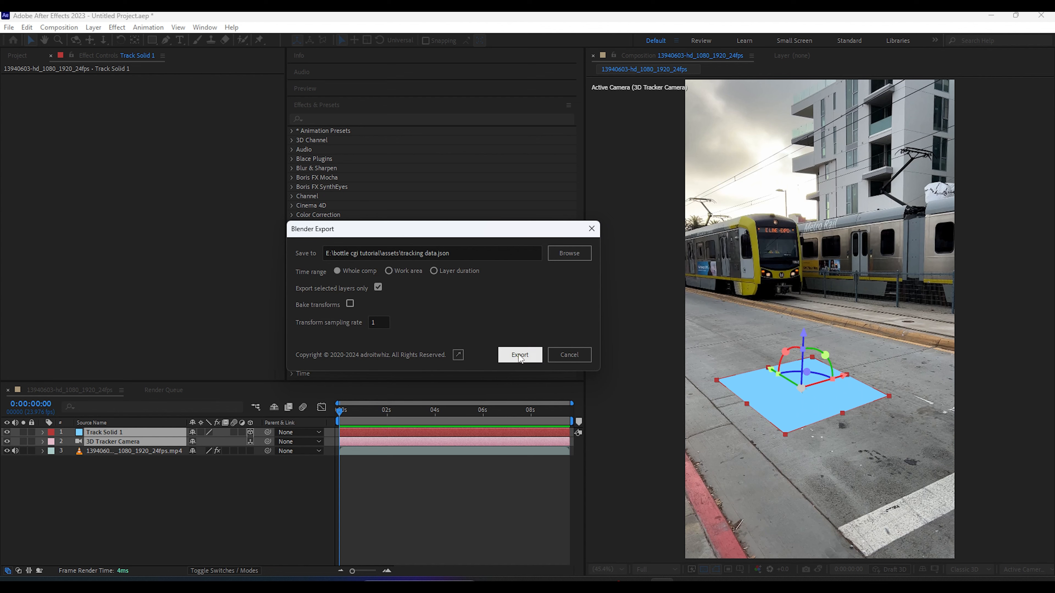
click(519, 355)
click(494, 501)
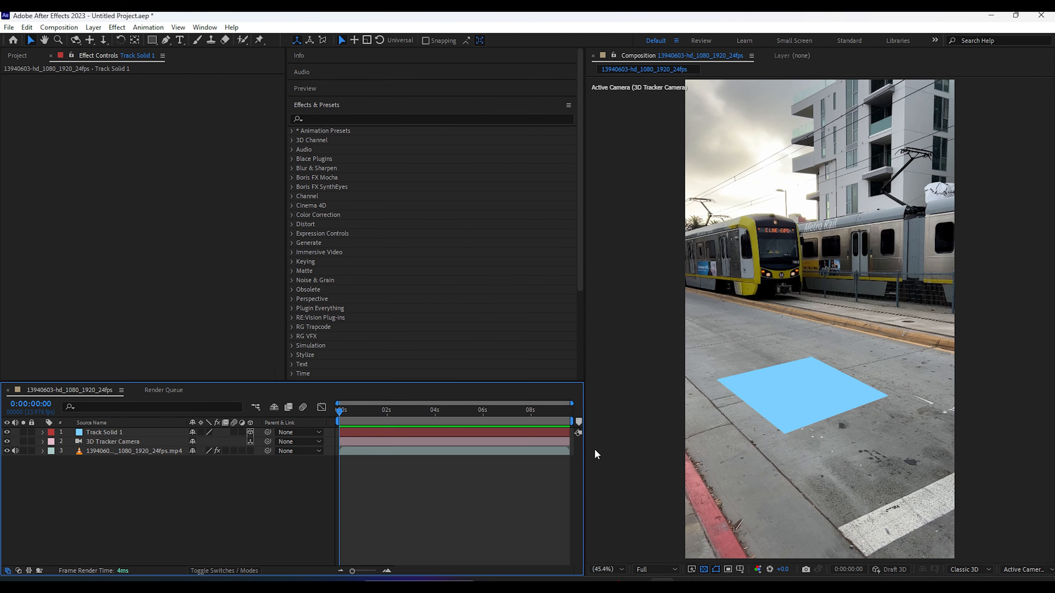
Step: Scrub the timeline back to the start, close After Effects, and switch to the empty Blender scene
click(356, 411)
drag(368, 415, 318, 415)
click(1041, 15)
click(544, 312)
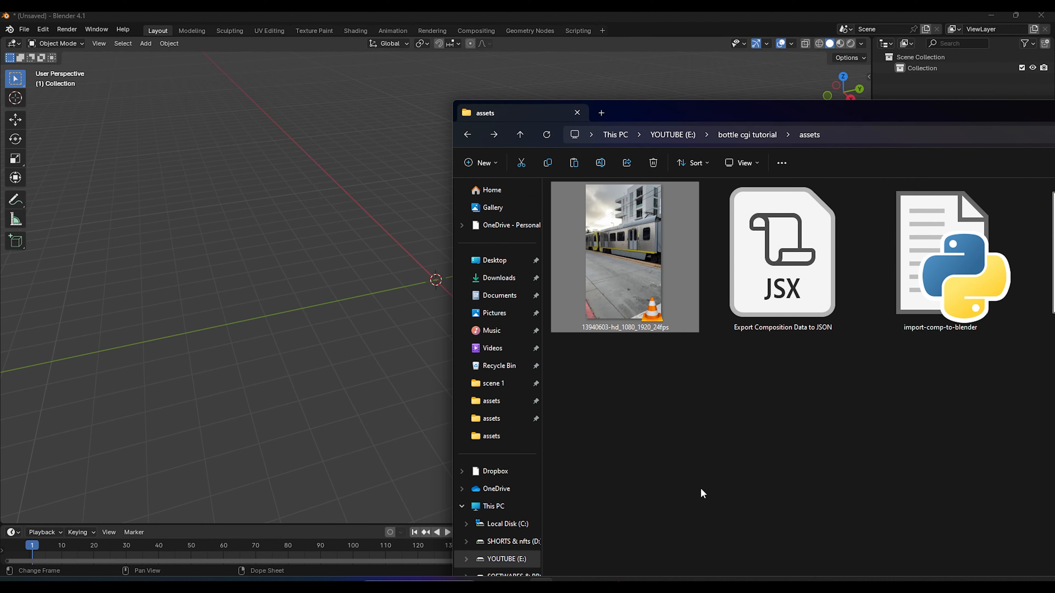
click(348, 182)
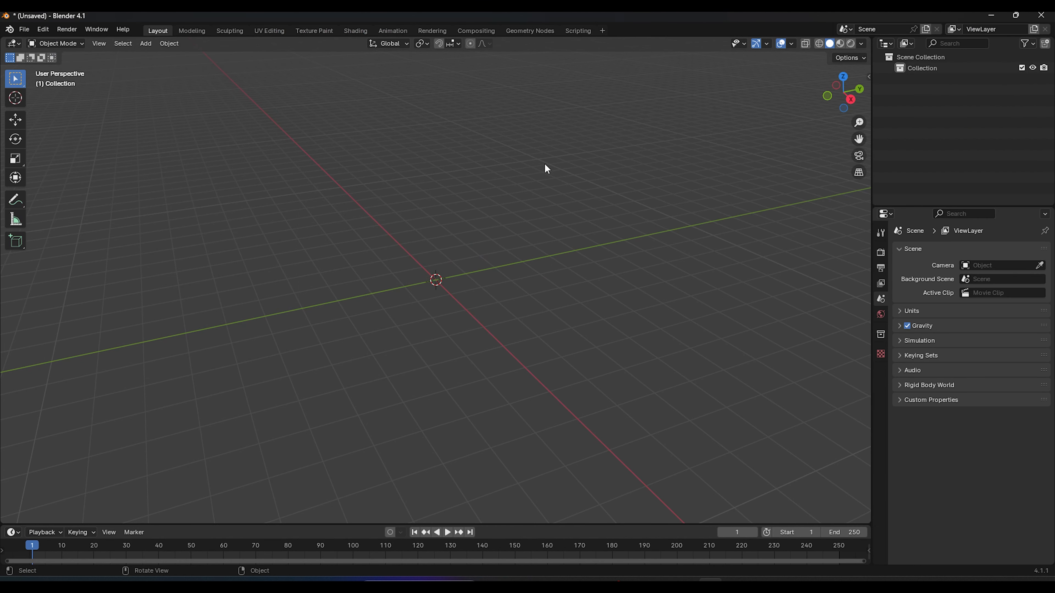
Step: Enable Screencast Keys in the 3D viewport and hide the sidebar again
key(n)
click(866, 162)
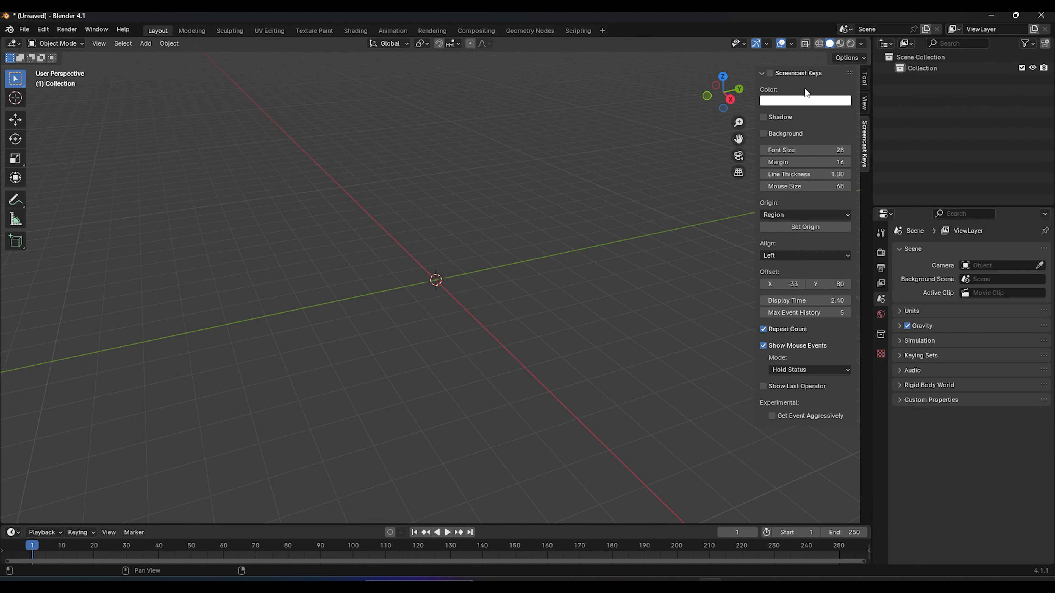
click(770, 74)
key(m)
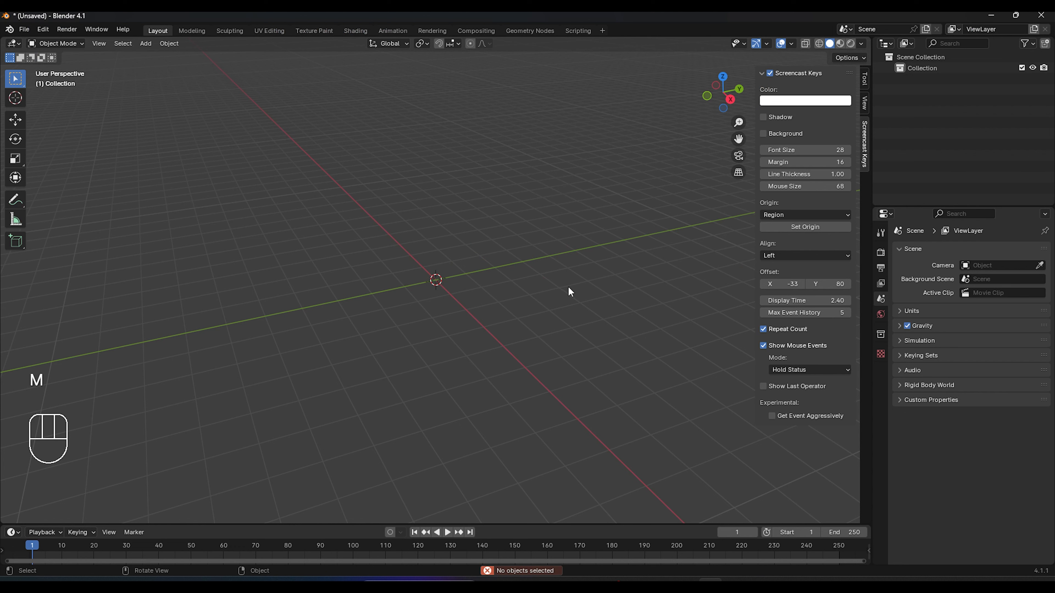
key(n)
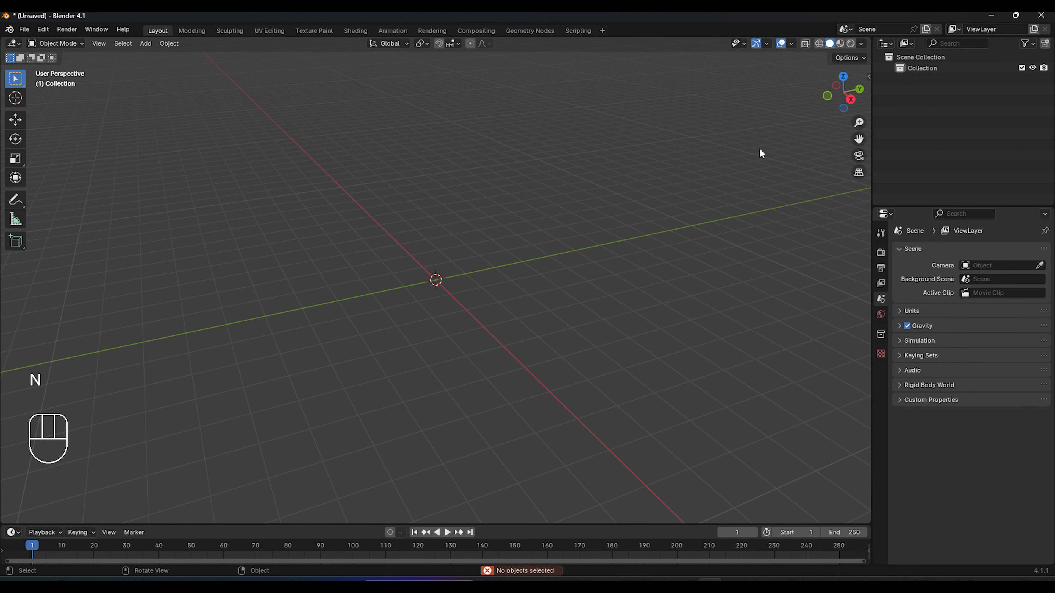
Step: Import the exported After Effects composition data (.json) from the bottle cgi tutorial assets folder on drive E
click(25, 30)
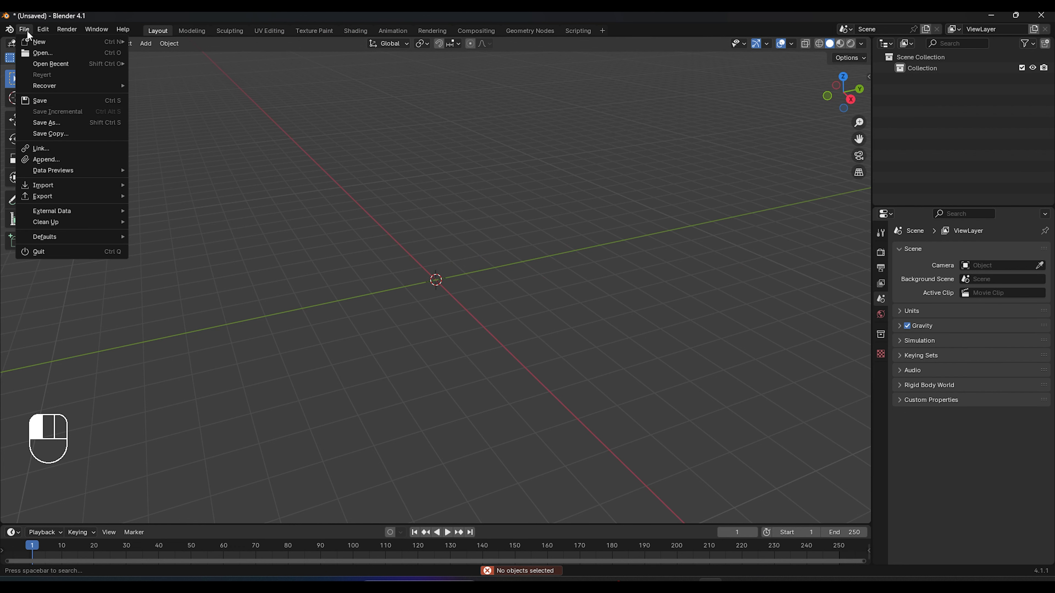
mouse_move(58, 184)
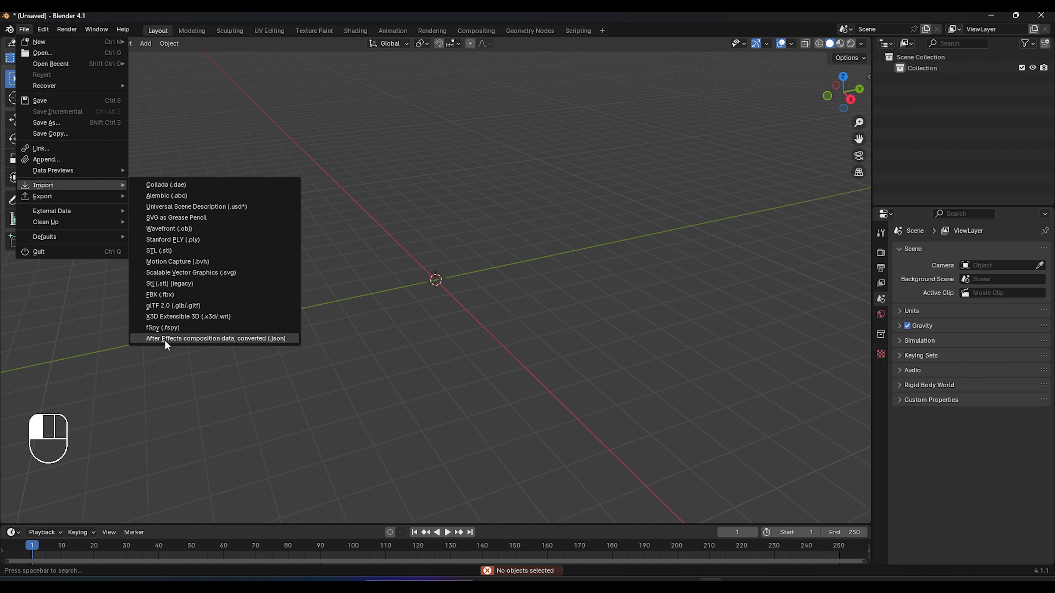
click(187, 339)
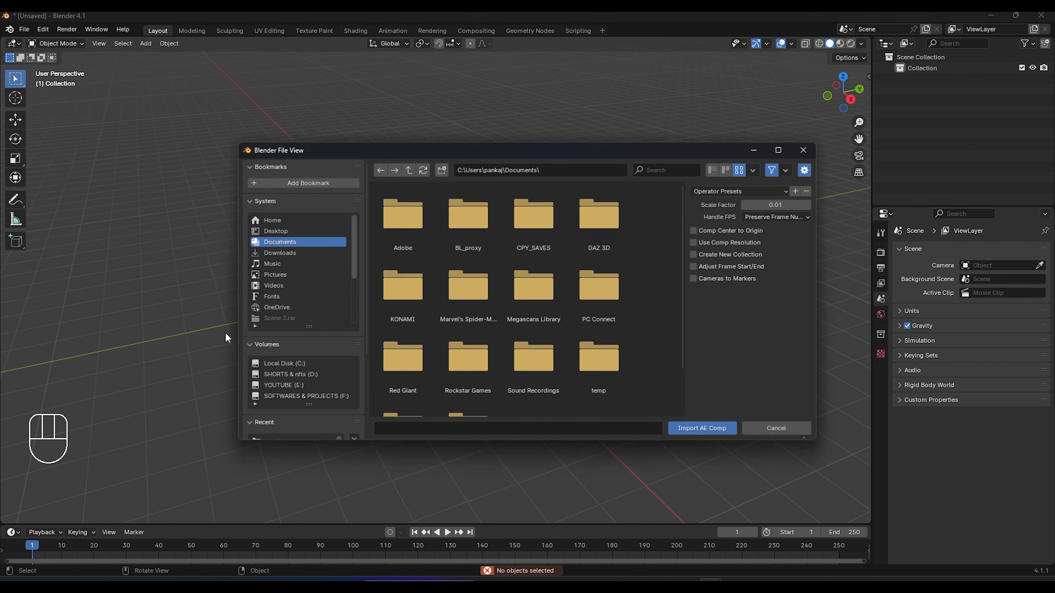
click(293, 387)
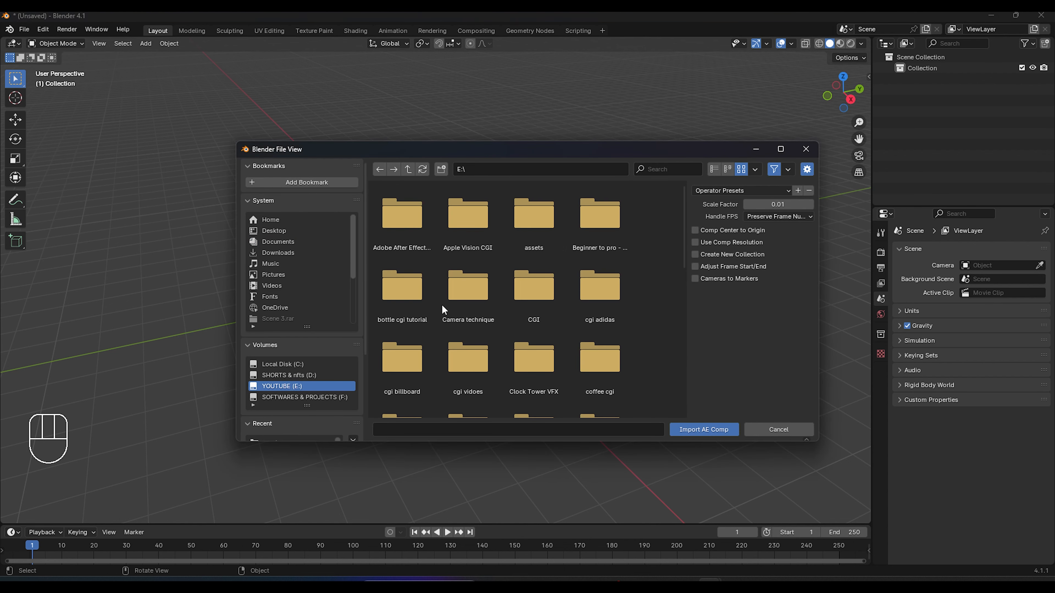
double_click(409, 296)
double_click(411, 225)
double_click(416, 226)
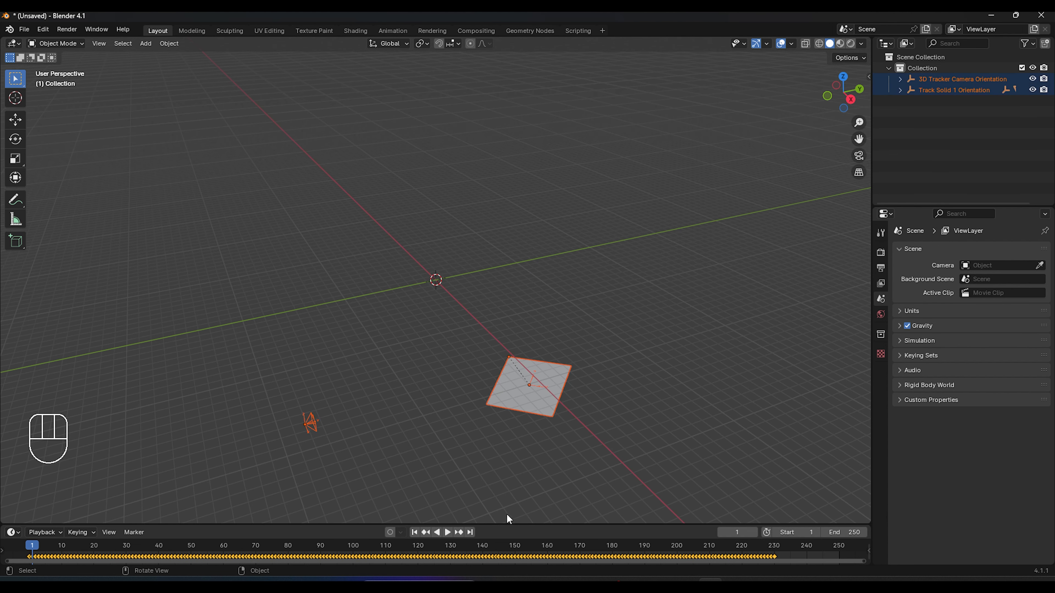
Step: Enlarge the timeline area and zoom in on the imported keyframes around frame 1
drag(506, 524, 514, 398)
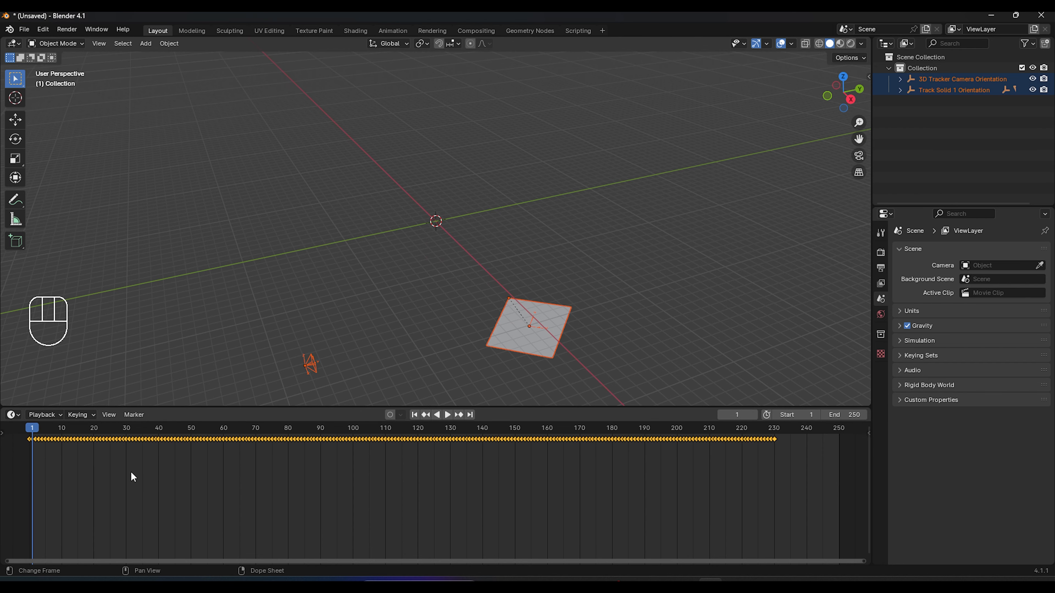
middle_drag(133, 473, 373, 501)
scroll(255, 475, up, 2)
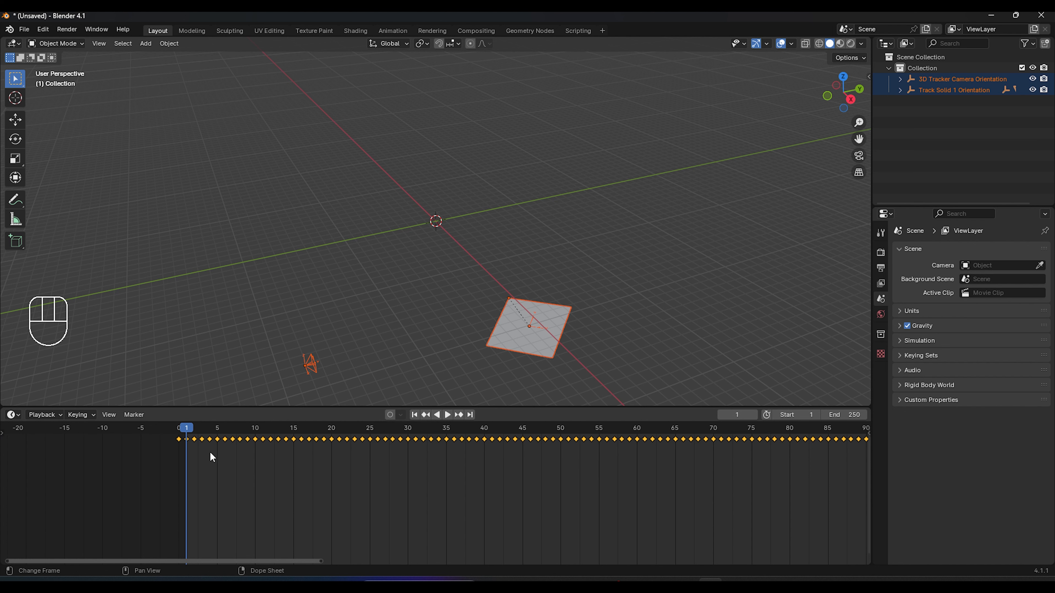
drag(198, 440, 208, 439)
Step: Deselect the imported objects and examine the track plane and camera in the viewport from several angles
middle_drag(455, 366, 583, 314)
click(540, 277)
middle_drag(536, 275, 457, 308)
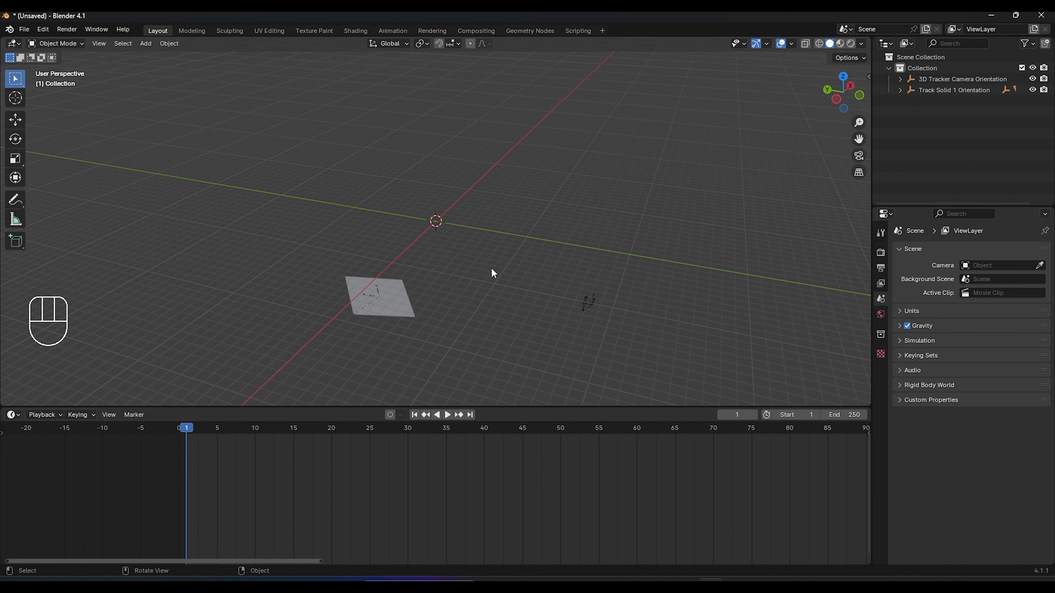
scroll(506, 271, down, 2)
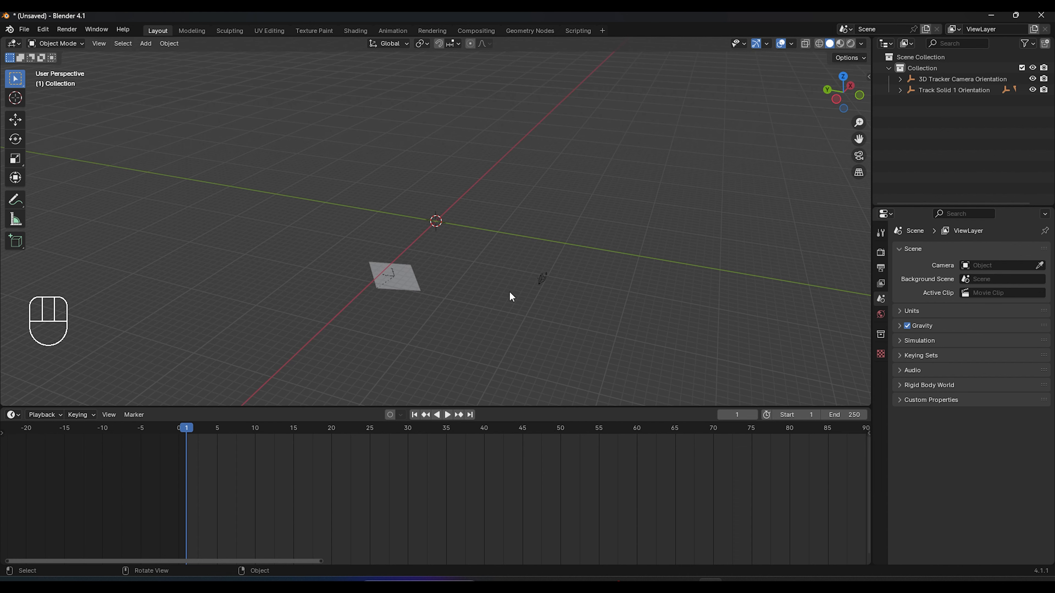
middle_drag(511, 324, 573, 299)
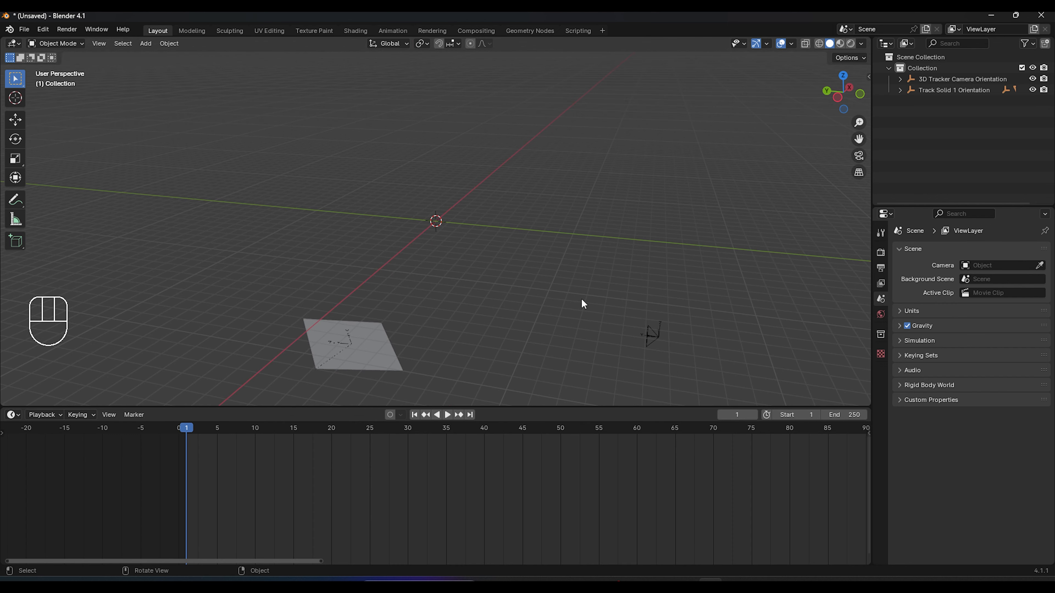
Step: View the scene through the active camera and select the 3D Tracker Camera
key(KP_0)
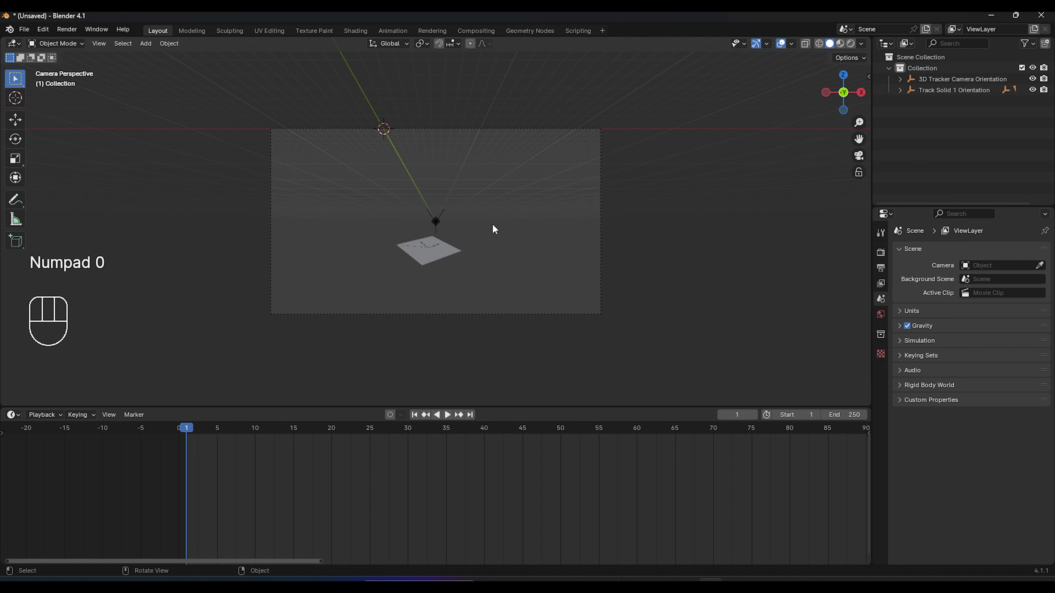
scroll(485, 208, up, 2)
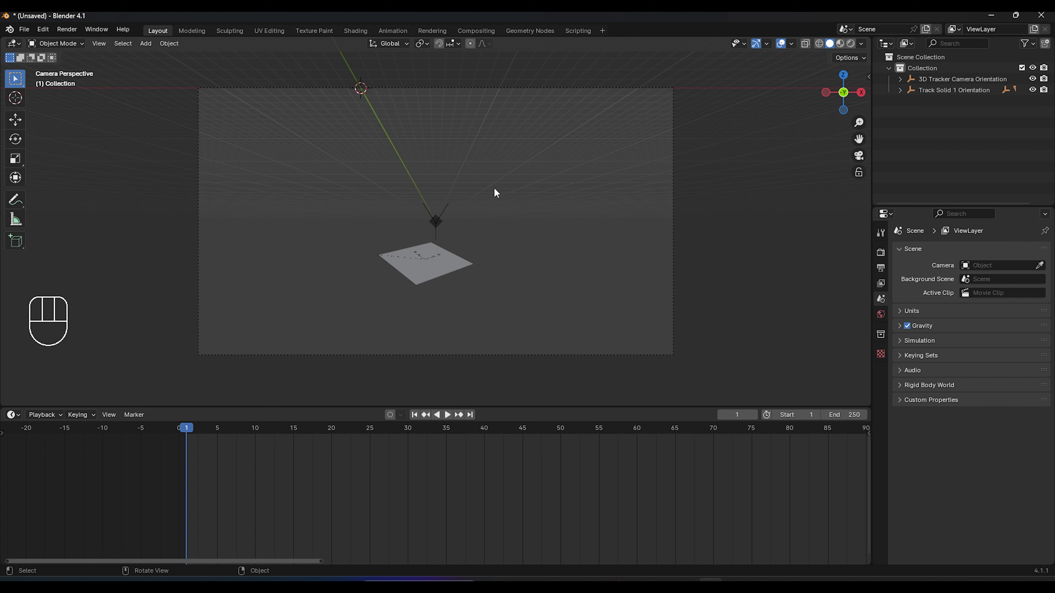
click(453, 86)
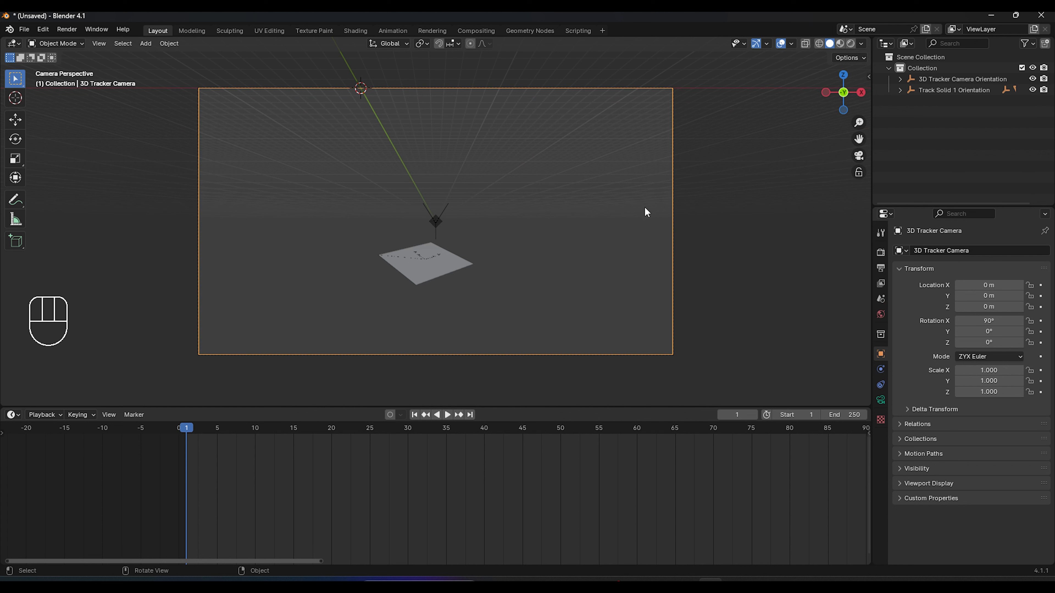
Step: Set the render output resolution to 1080 px in X and 1920 px in Y
click(880, 268)
click(988, 266)
text(1080)
key(Return)
click(994, 276)
text(1)
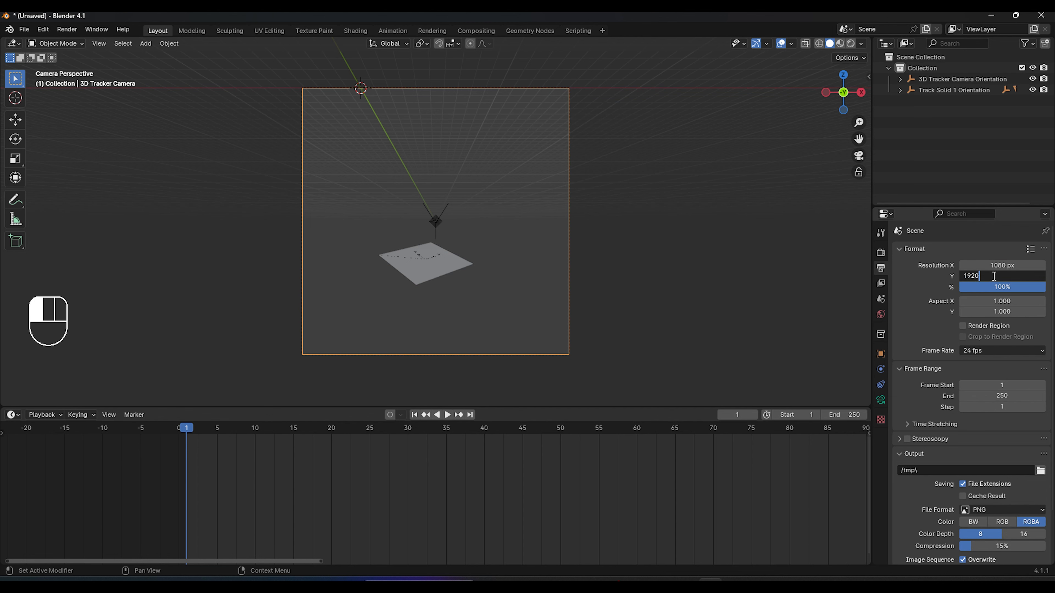
text(920)
key(Return)
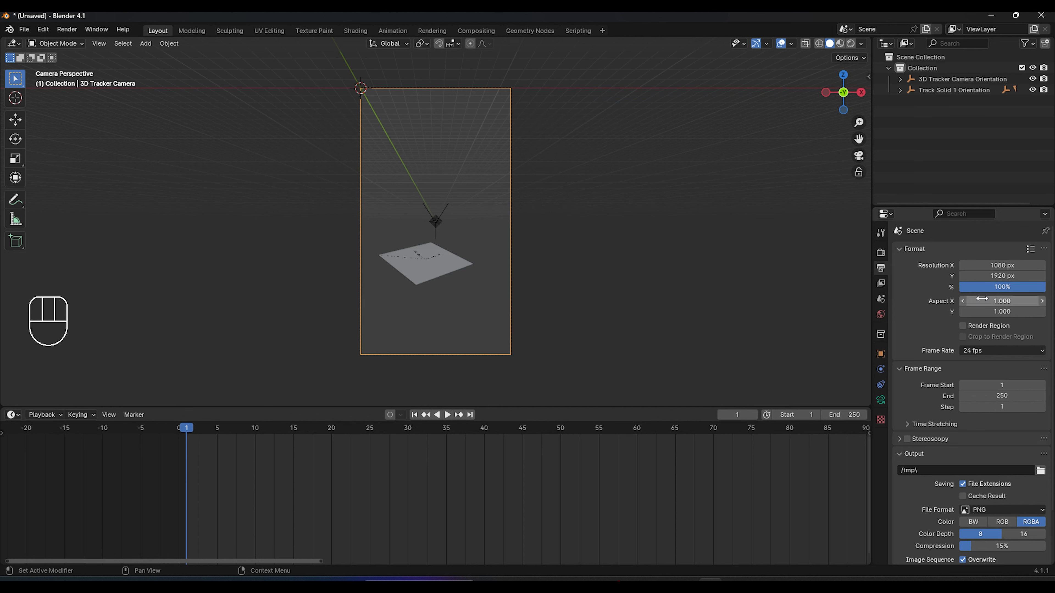
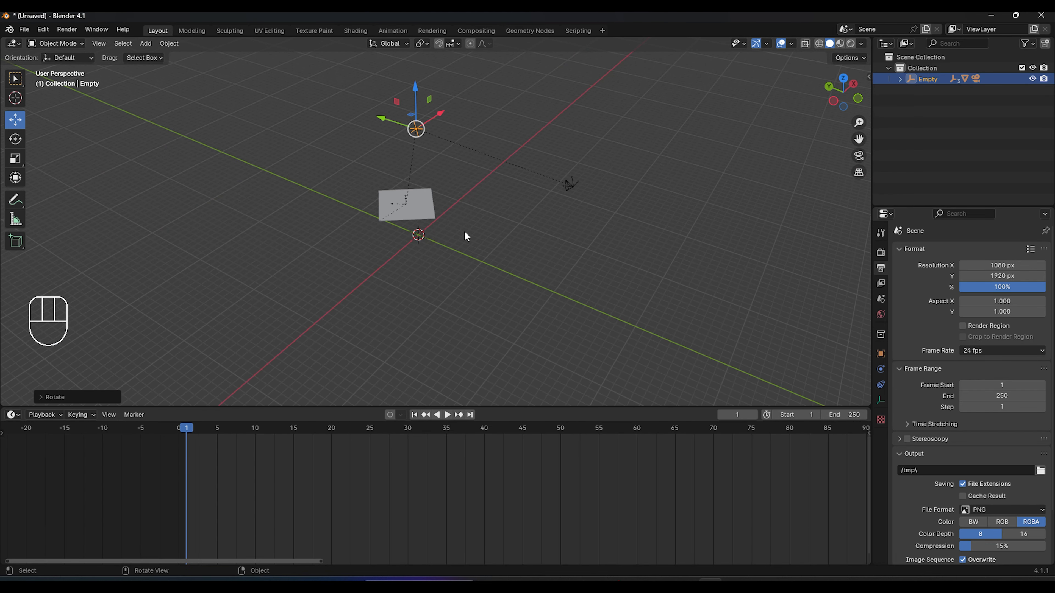
Step: In top view, move the Empty and rotate it about -39° around Z to square the track plane with the world axes
key(KP_7)
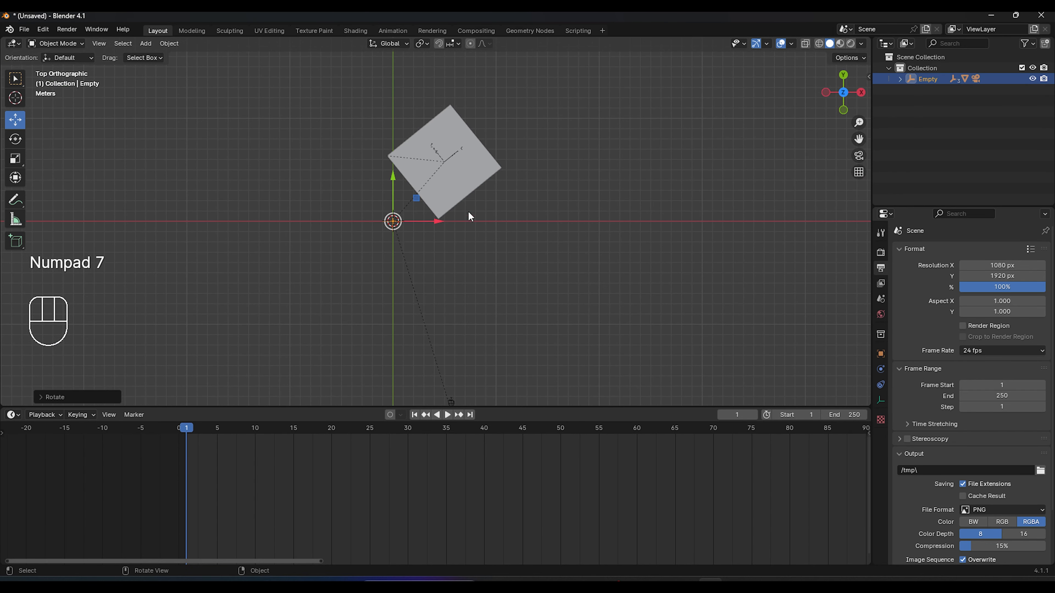
scroll(461, 214, up, 1)
scroll(458, 201, up, 1)
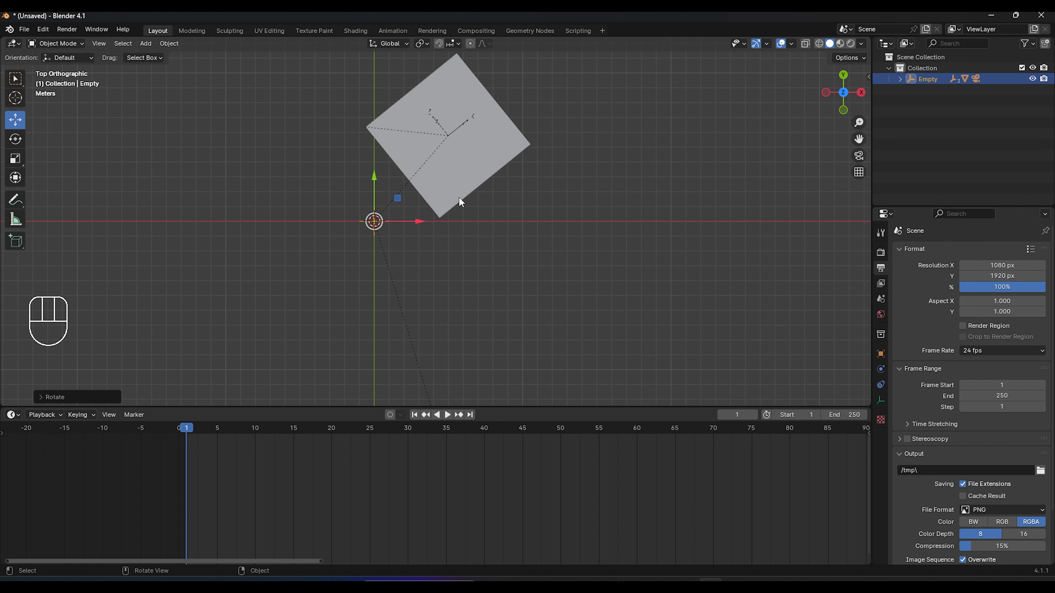
key(g)
click(455, 259)
key(r)
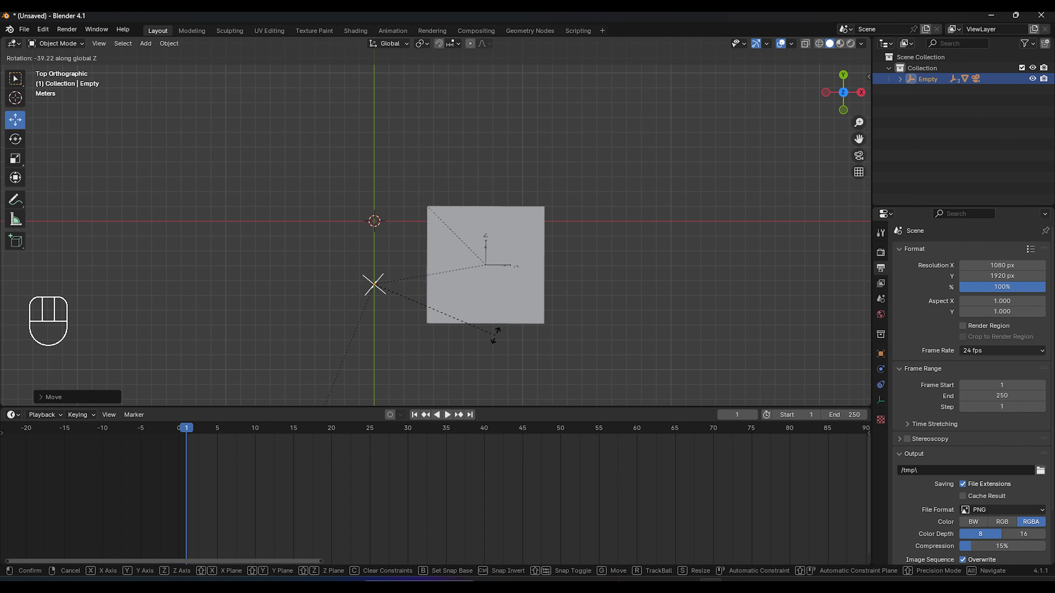
click(496, 334)
scroll(500, 319, up, 1)
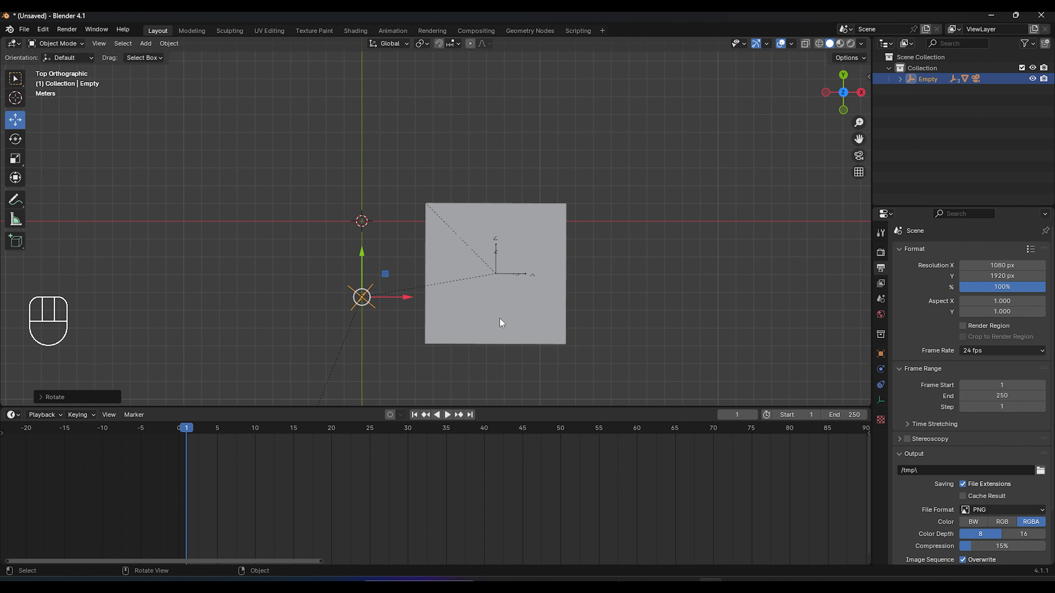
Step: Move the Empty along X and Y to place the track plane's centre on the world origin
key(g)
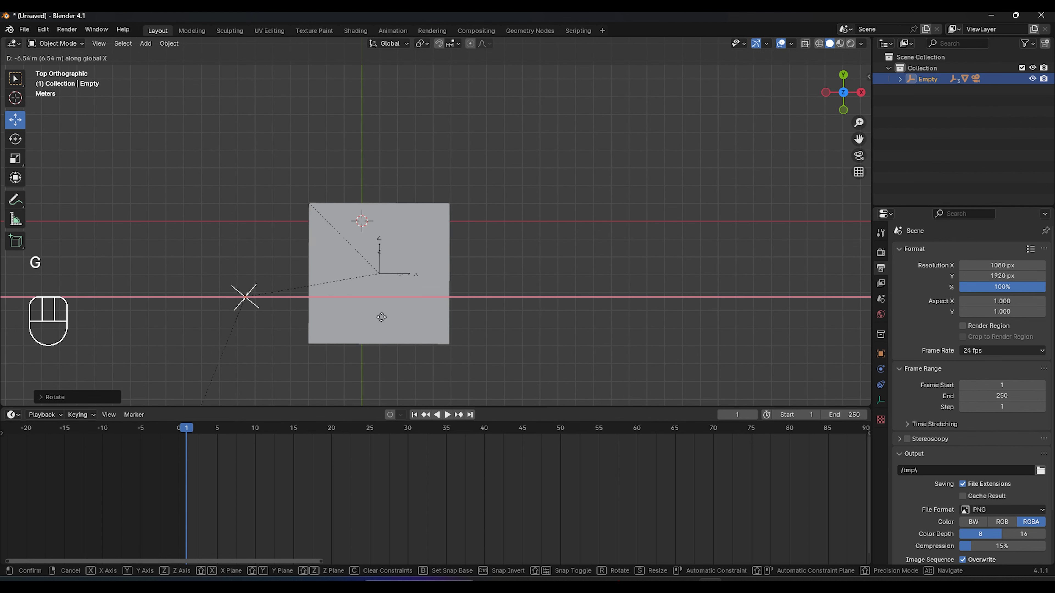
key(y)
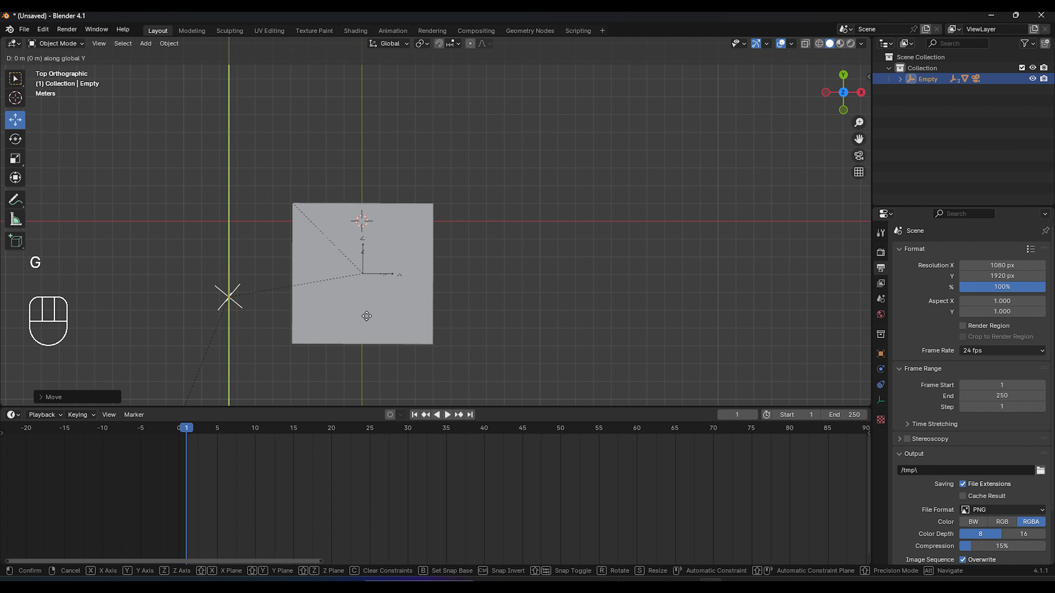
click(373, 264)
scroll(372, 261, up, 6)
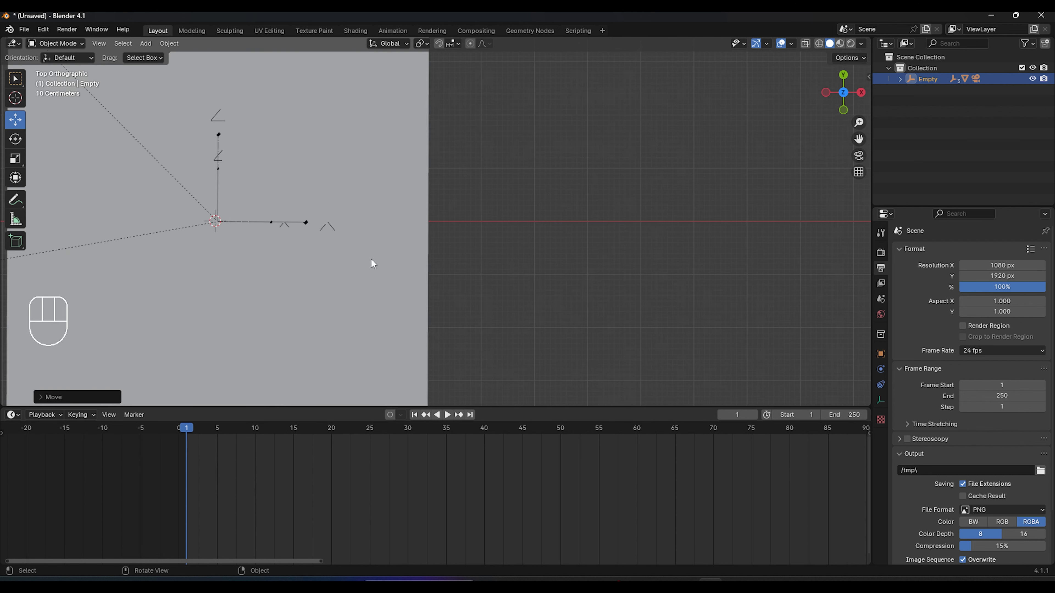
drag(858, 140, 1054, 148)
scroll(481, 259, up, 4)
scroll(441, 242, down, 1)
key(g)
key(x)
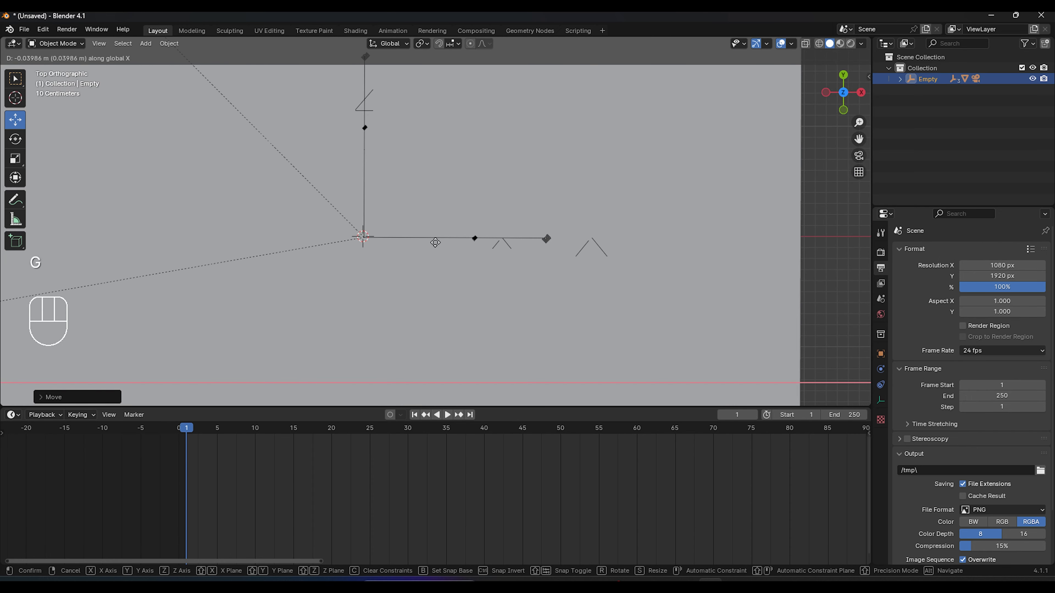
click(435, 242)
Step: Check the aligned plane in perspective, return to the active camera's view and save the project
scroll(416, 195, down, 6)
middle_drag(428, 216, 453, 159)
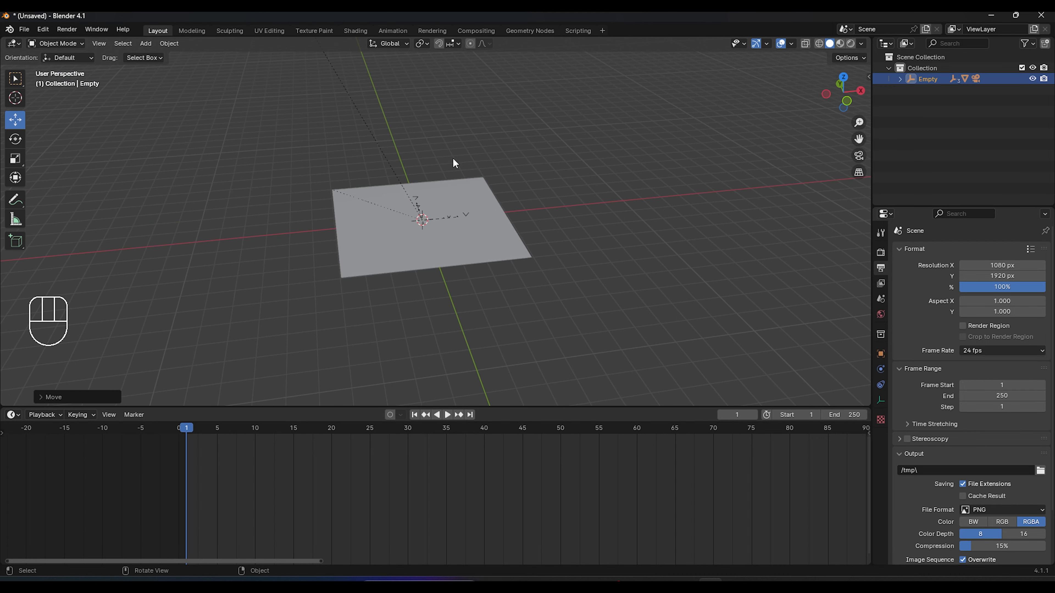
scroll(504, 208, down, 6)
mouse_move(504, 208)
middle_down()
mouse_move(552, 208)
mouse_move(507, 211)
middle_up()
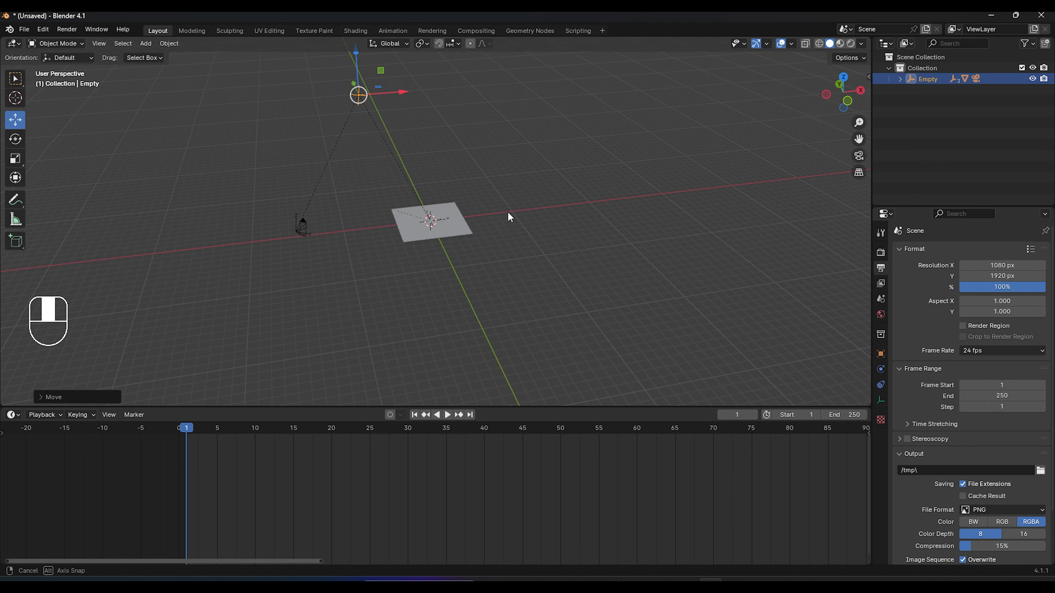
key(KP_0)
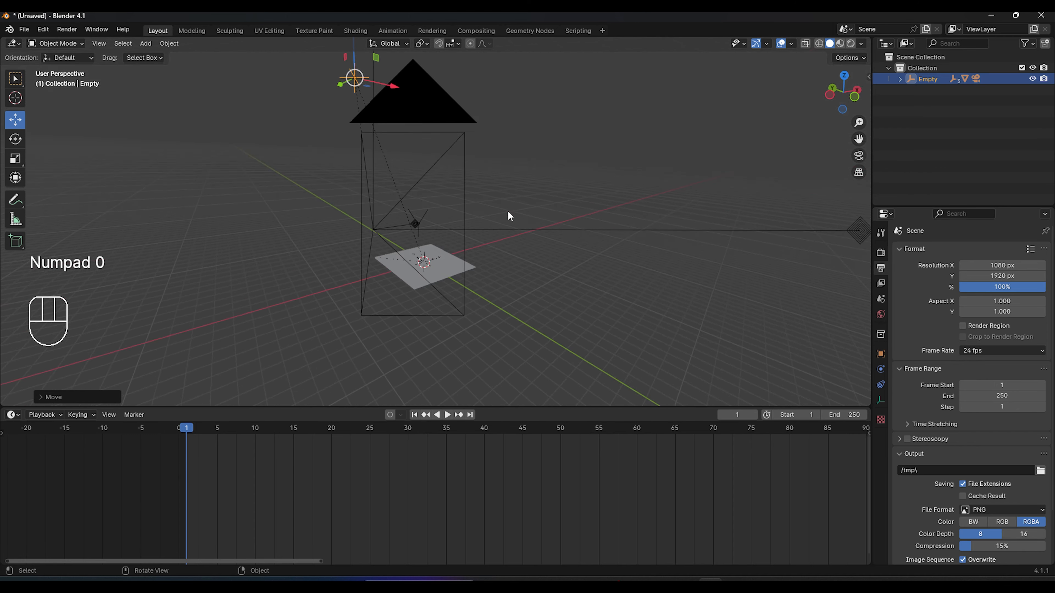
key(ctrl+s)
drag(614, 407, 625, 441)
scroll(470, 264, down, 2)
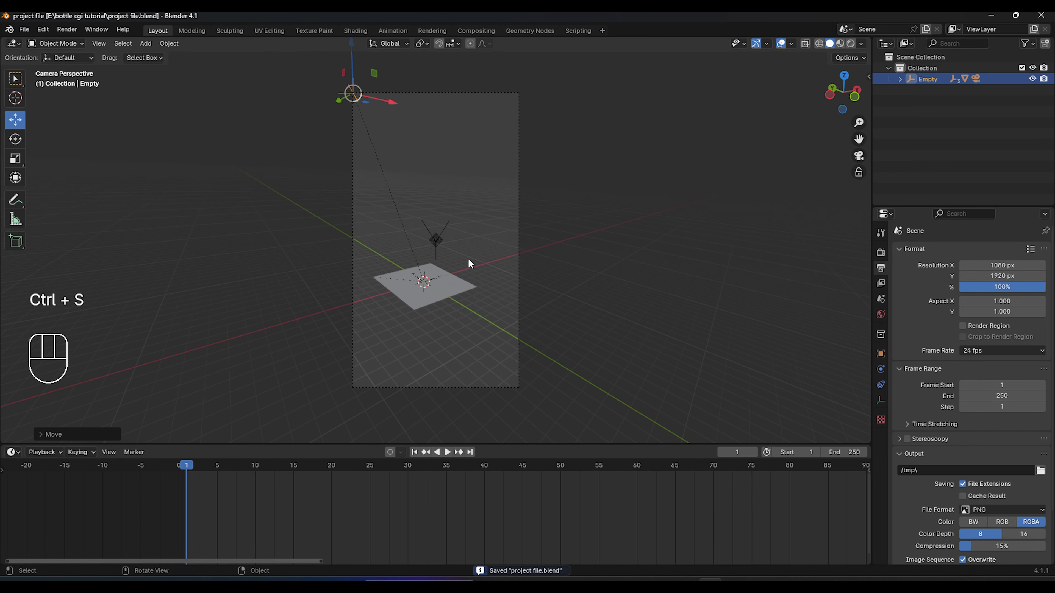
Step: Enable background images on the 3D Tracker Camera and add one that uses a movie clip as its source
click(439, 94)
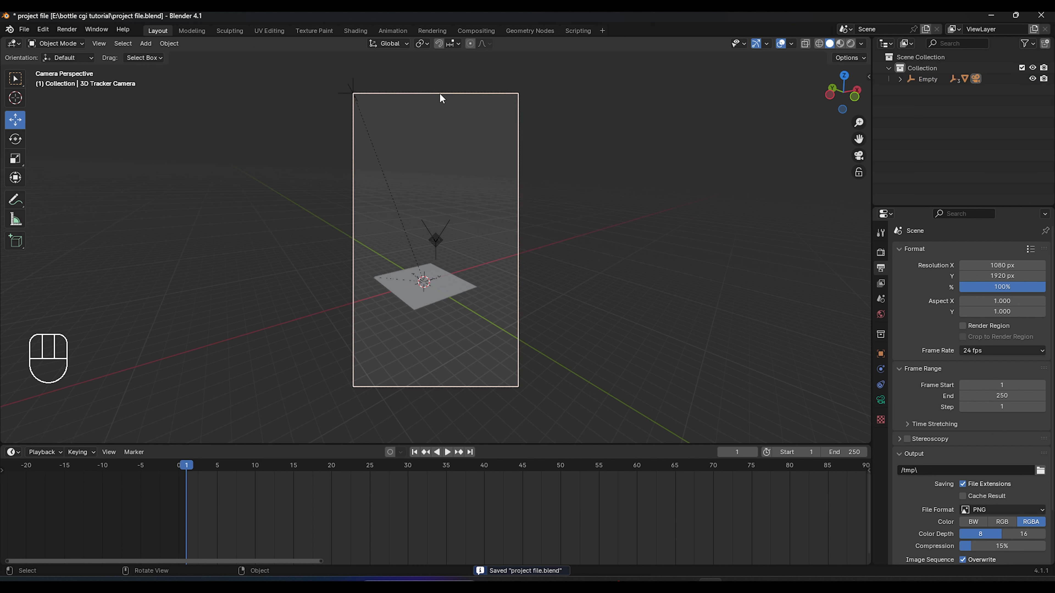
click(880, 400)
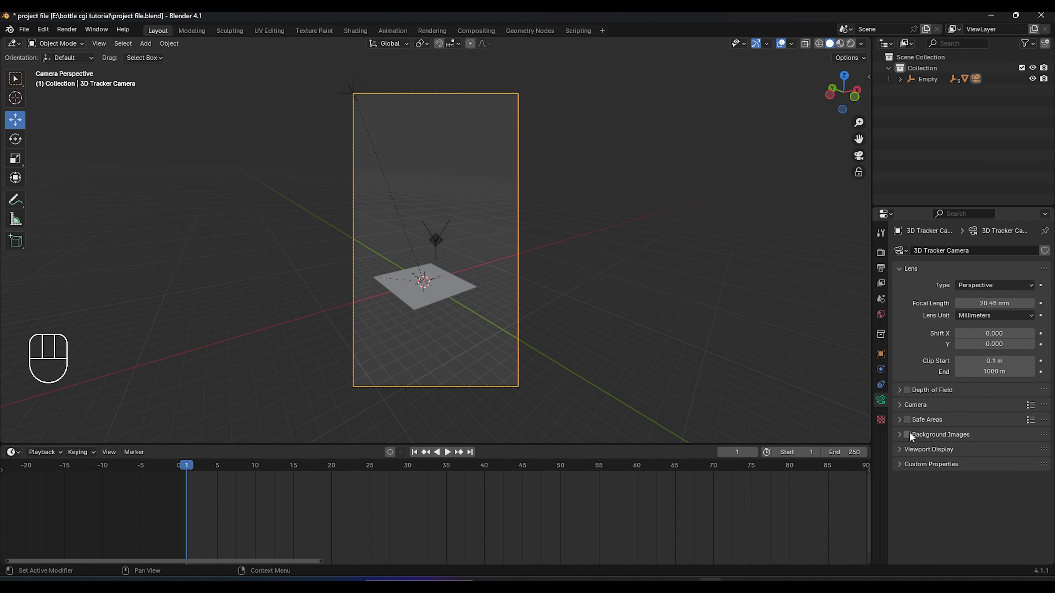
click(901, 436)
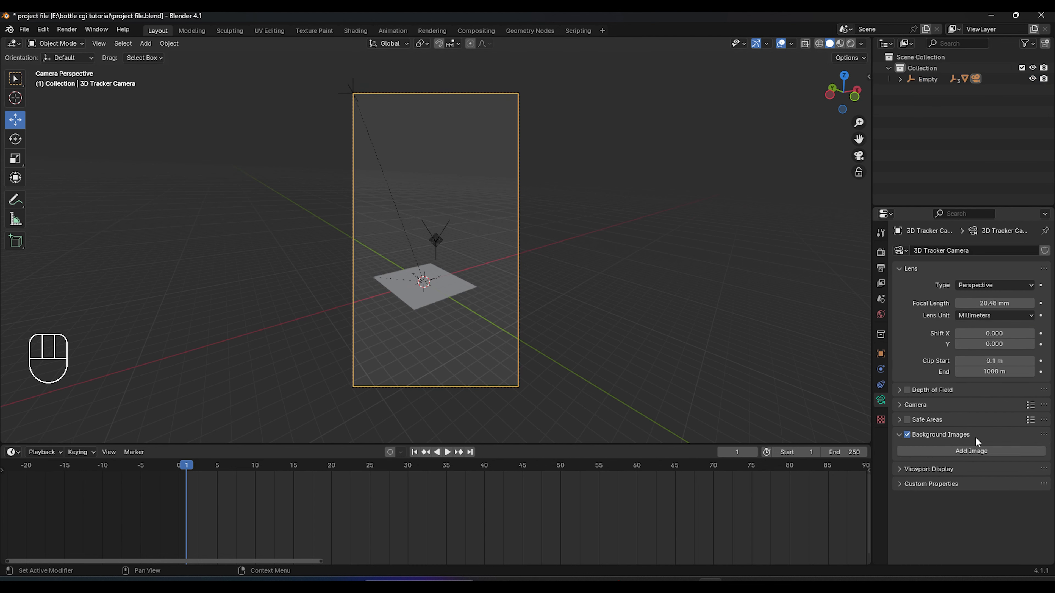
click(969, 451)
click(1025, 484)
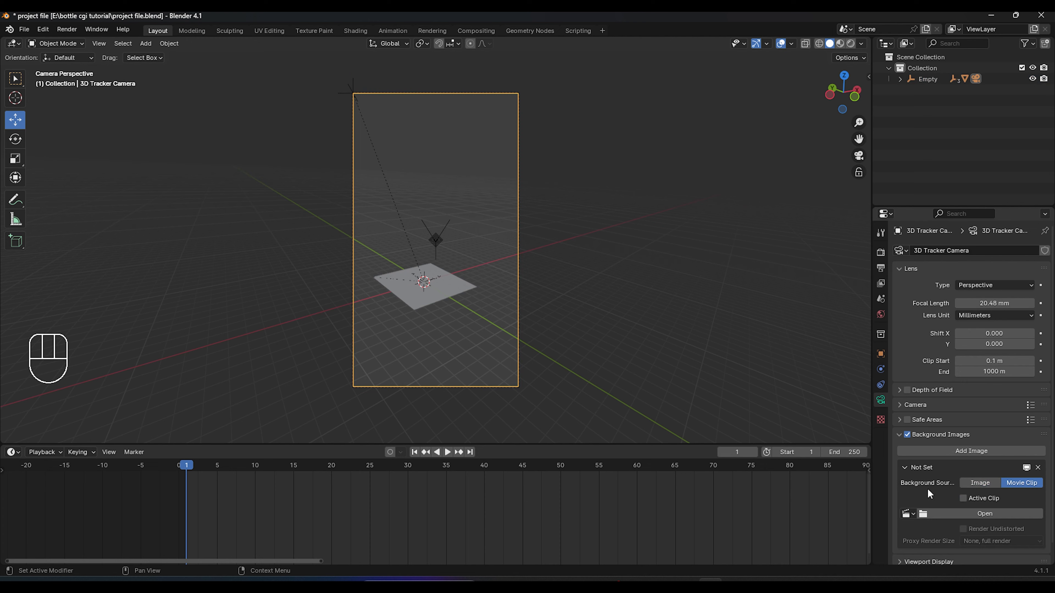
Step: Load 13940603-hd_1080_1920_24fps.mp4 from the assets folder as the camera background and set its opacity to 1.000
click(963, 513)
double_click(464, 221)
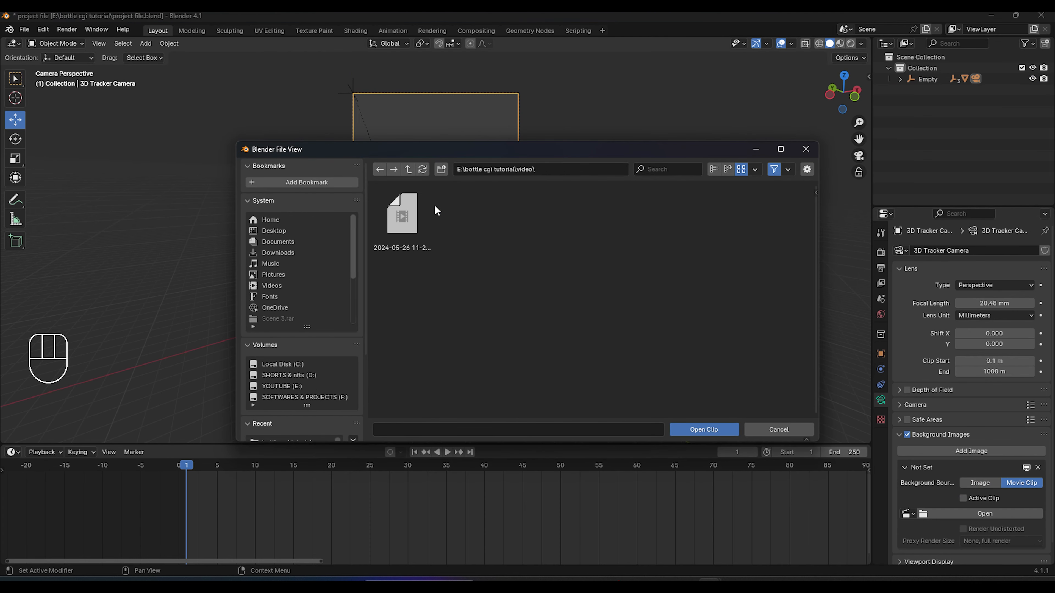
click(408, 169)
double_click(402, 213)
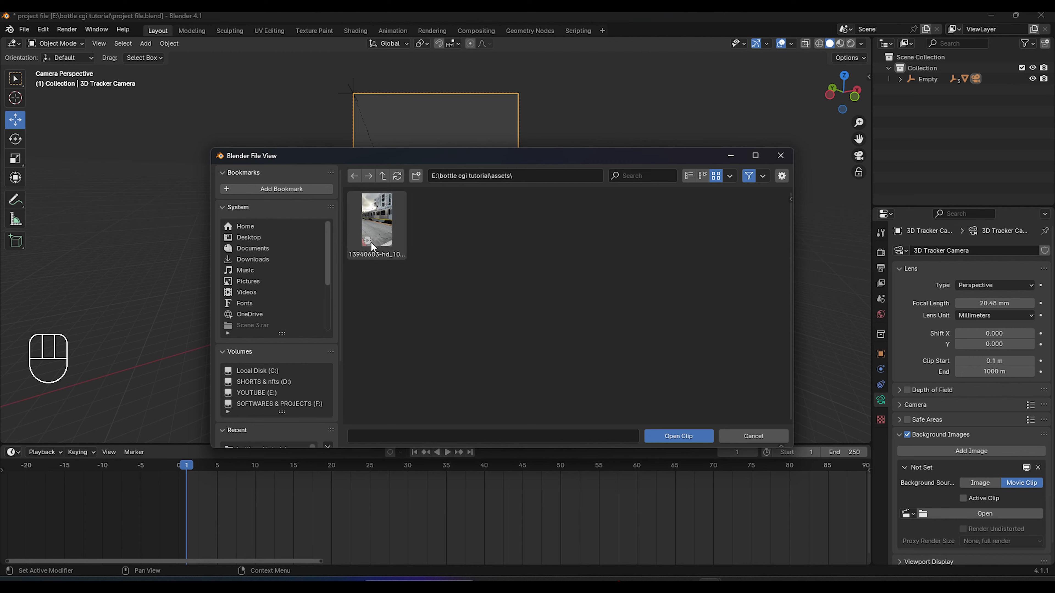
double_click(371, 241)
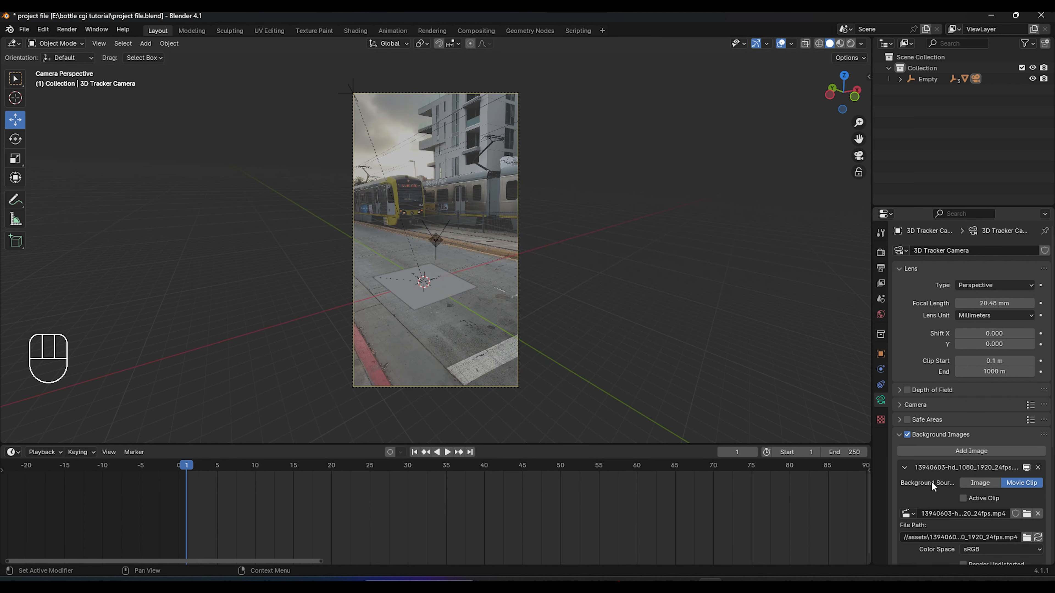
scroll(930, 482, down, 5)
drag(991, 506, 984, 459)
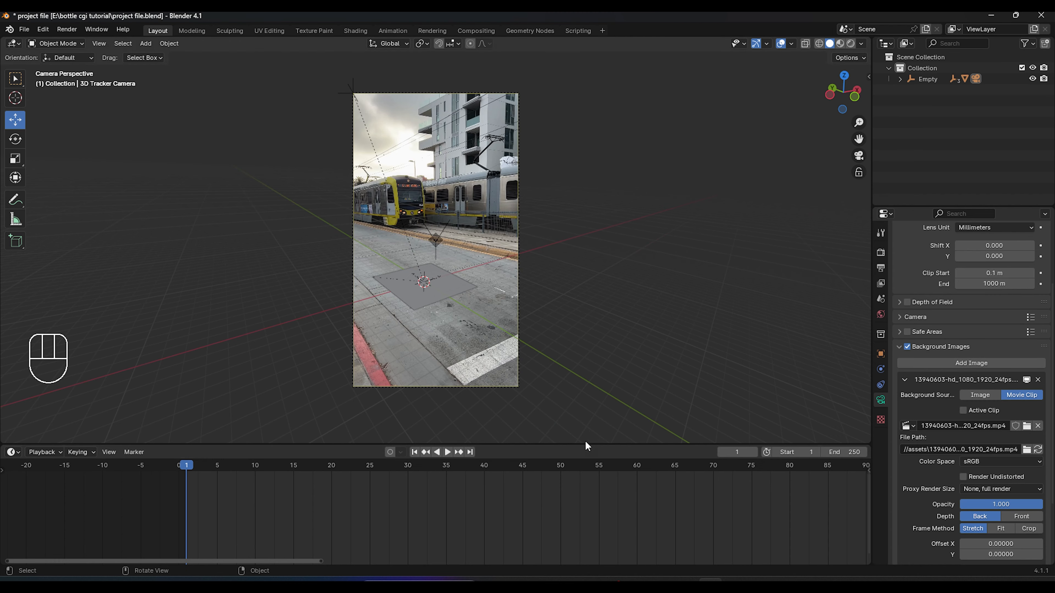
Step: Scrub the footage through the camera orientation's keyframes up to frame 231 to check how the plane follows the ground
drag(585, 443, 494, 477)
drag(185, 502, 510, 492)
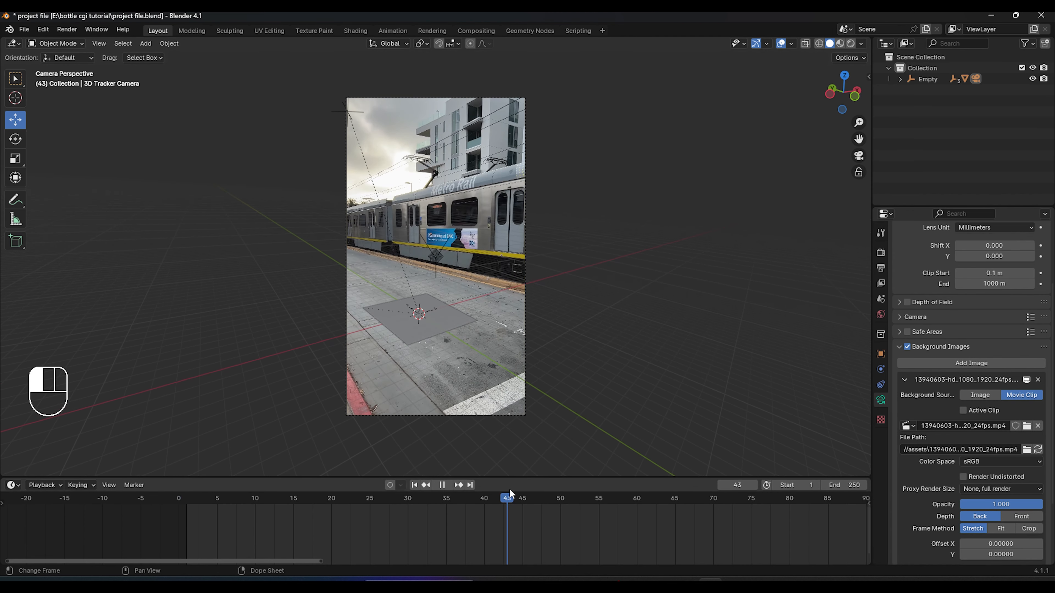
click(436, 255)
scroll(637, 501, down, 6)
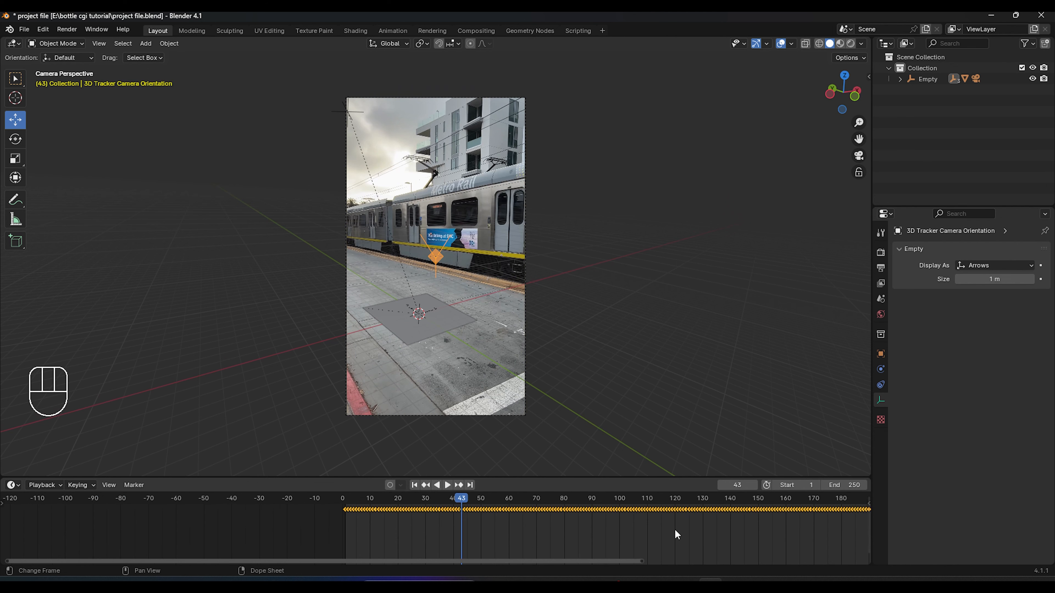
scroll(674, 529, down, 2)
drag(461, 501, 804, 515)
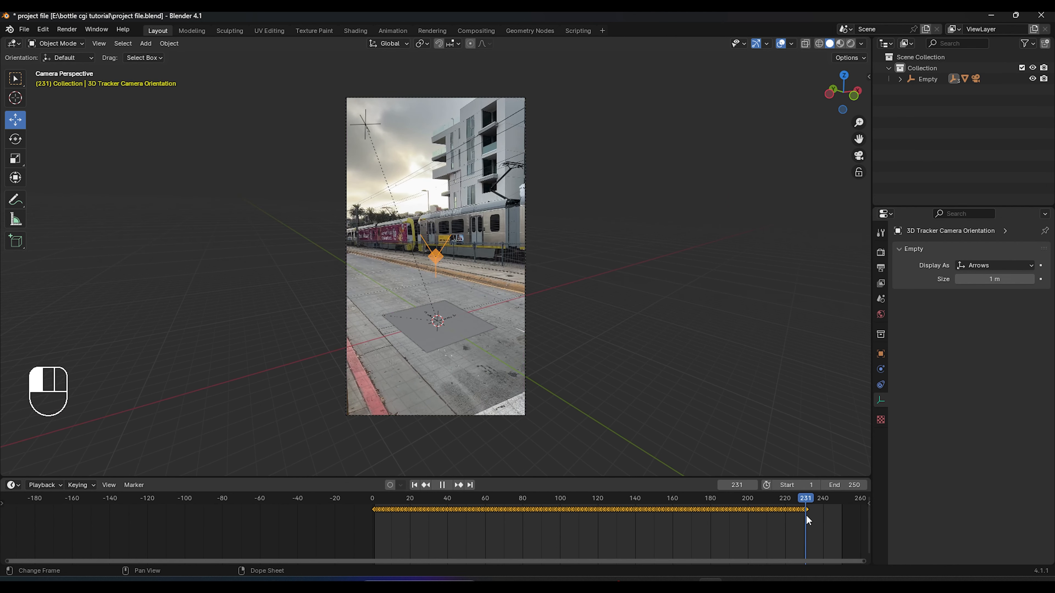
Step: Set the scene's end frame to 231 and save the project with the playhead back at frame 1
click(846, 485)
key(Return)
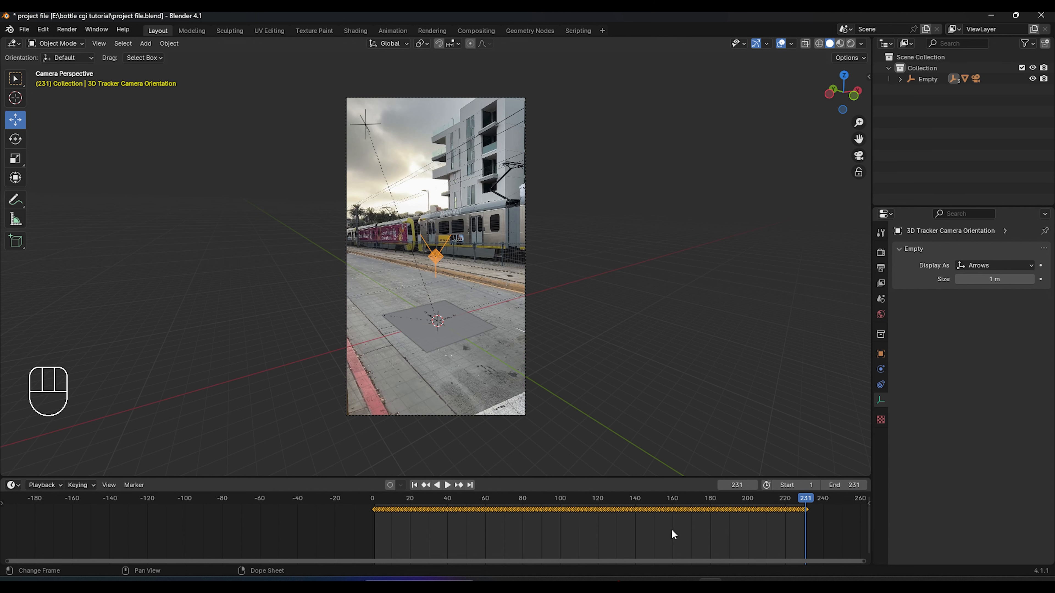
drag(804, 500, 374, 508)
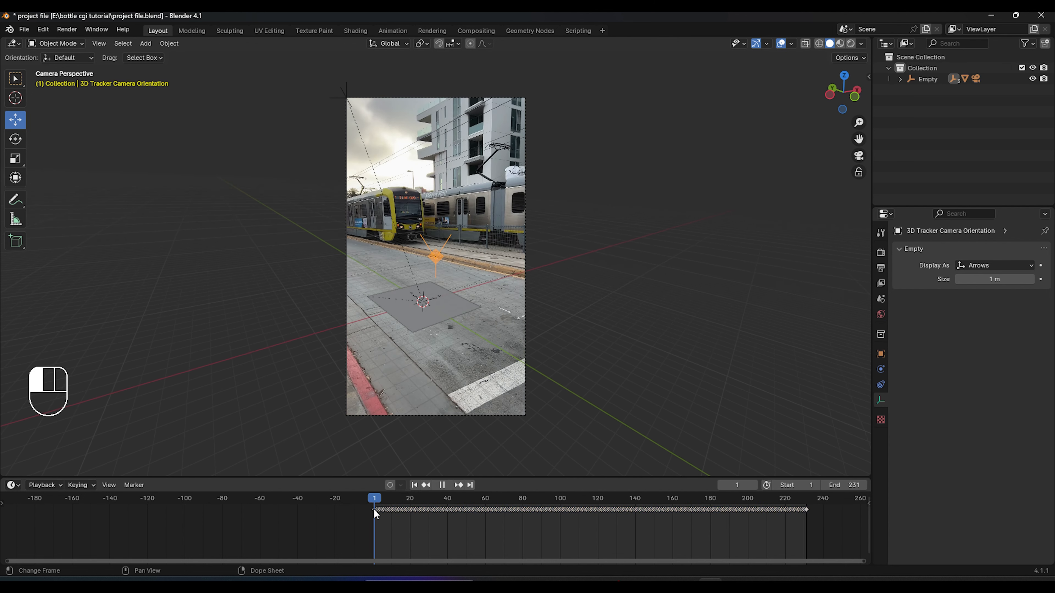
key(ctrl+s)
Step: Select Track Solid 1 and stretch it along global X past the edge of the camera frame
scroll(467, 366, up, 2)
click(474, 338)
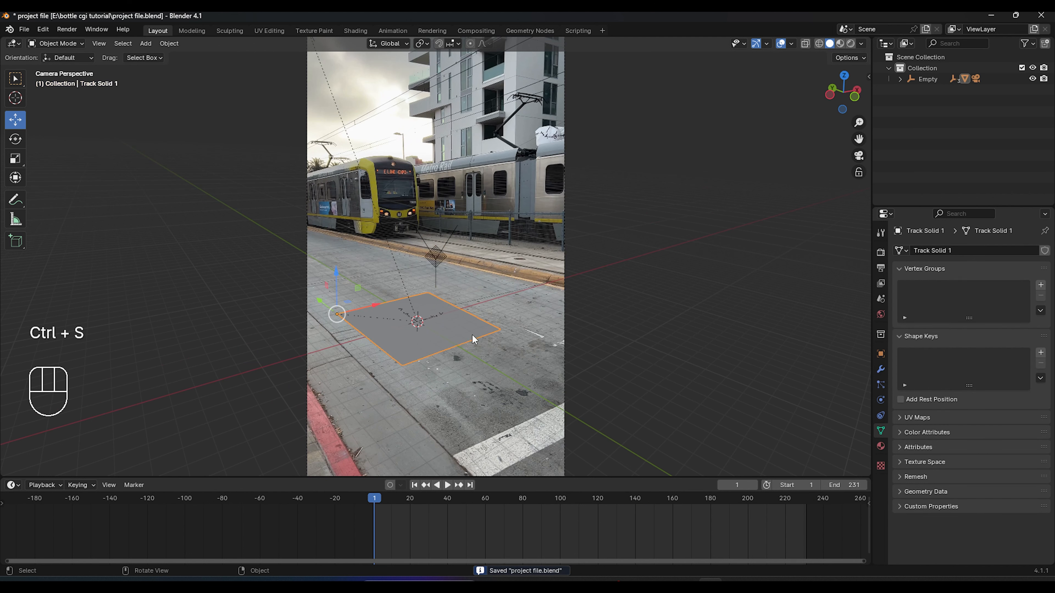
key(s)
key(x)
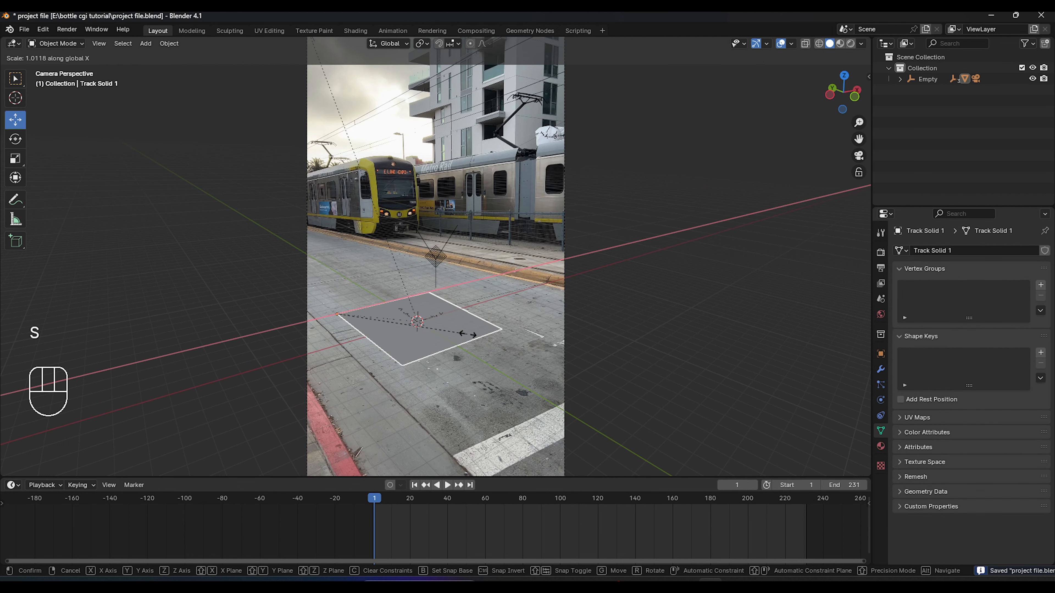
click(614, 293)
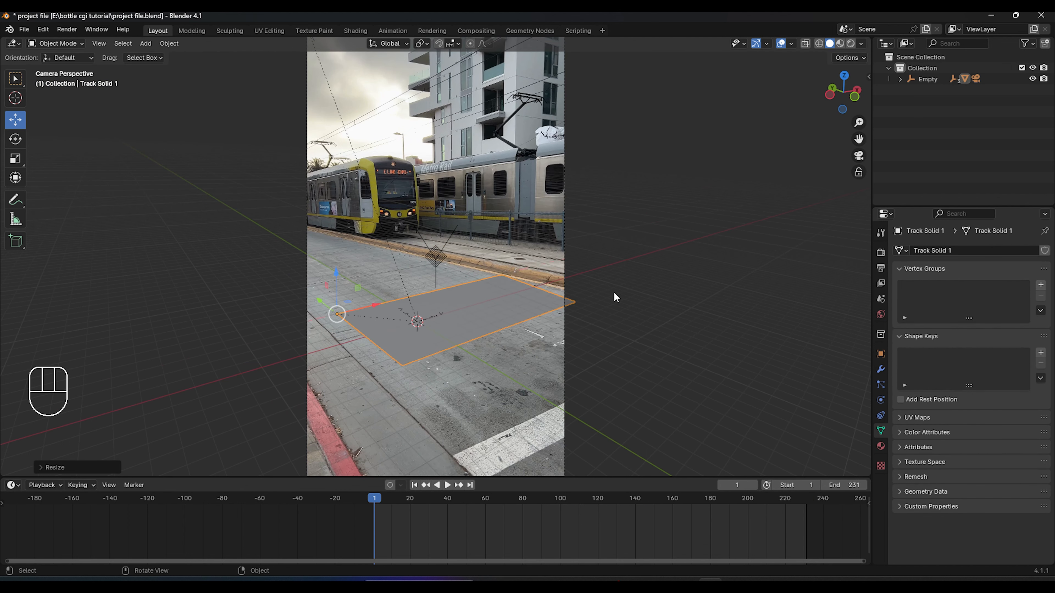
Step: Stretch Track Solid 1 along global Y to extend it over the street towards the foreground crosswalk
key(s)
key(y)
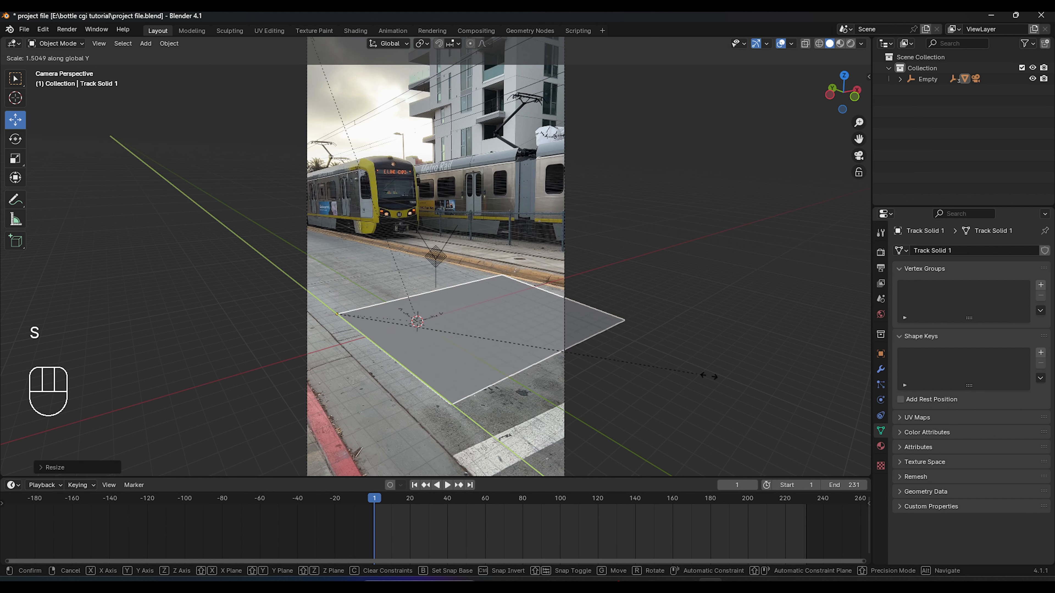
click(74, 442)
scroll(411, 378, down, 1)
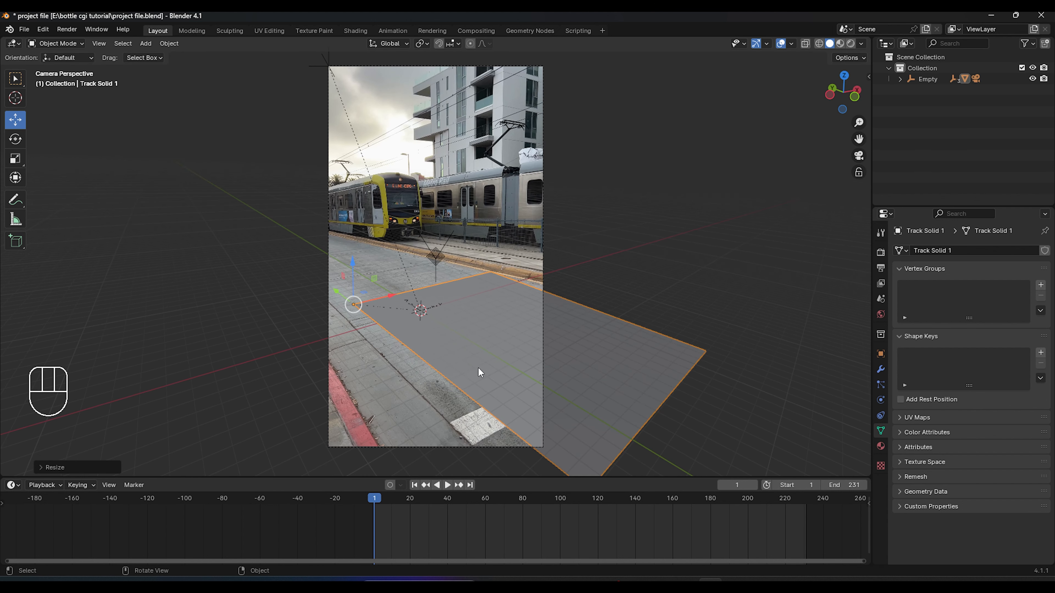
key(s)
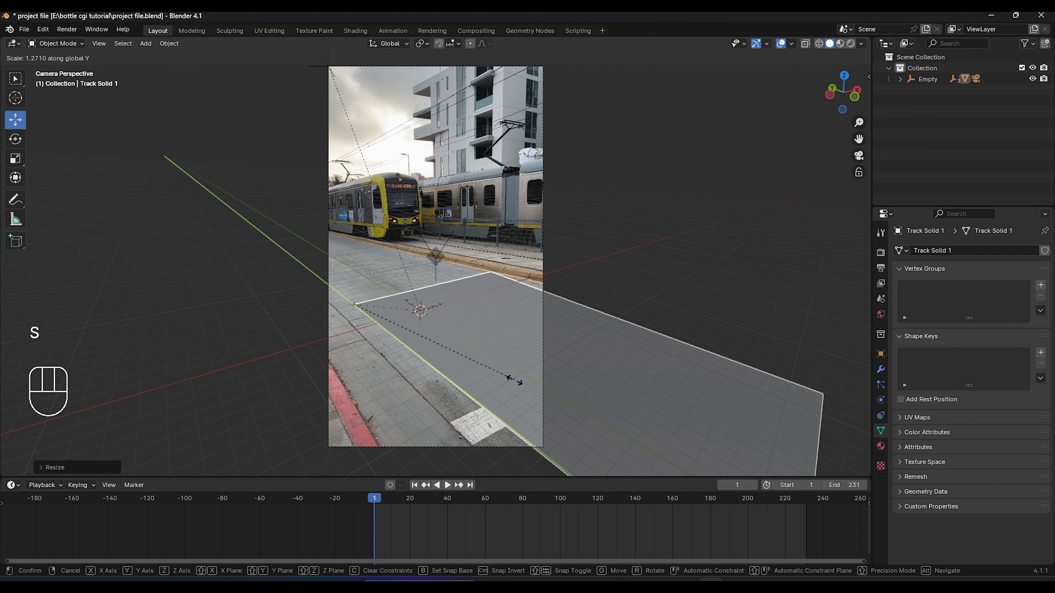
click(364, 324)
Step: Shift Track Solid 1 towards the rails and sidewalk and rotate it around Z
drag(338, 294, 284, 272)
key(r)
key(z)
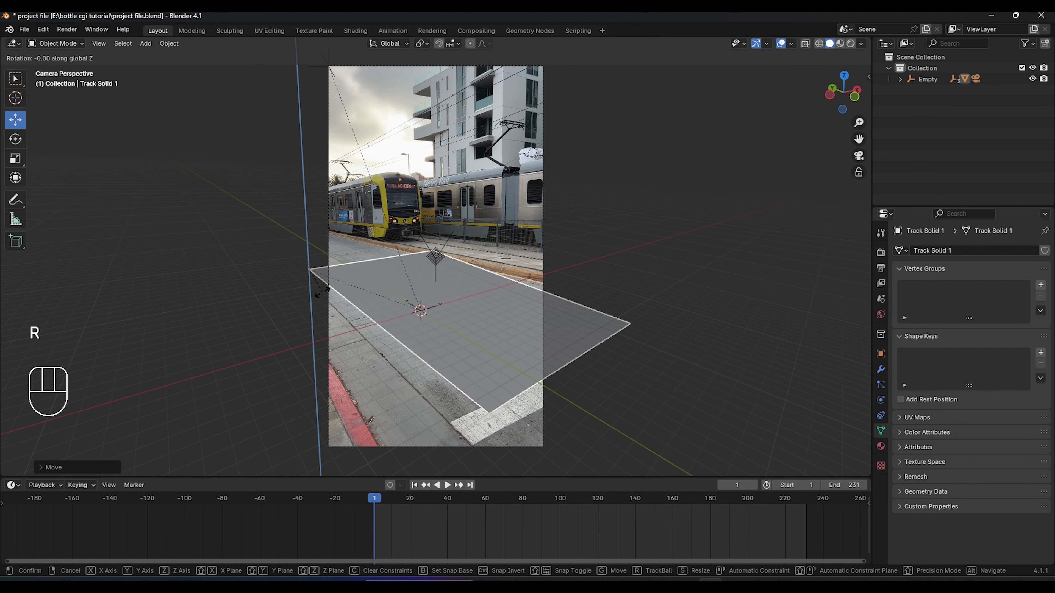
click(333, 296)
drag(359, 270, 323, 288)
Step: Scale Track Solid 1 further along X and reposition it to cover the sidewalk and street beside the rails
key(s)
key(x)
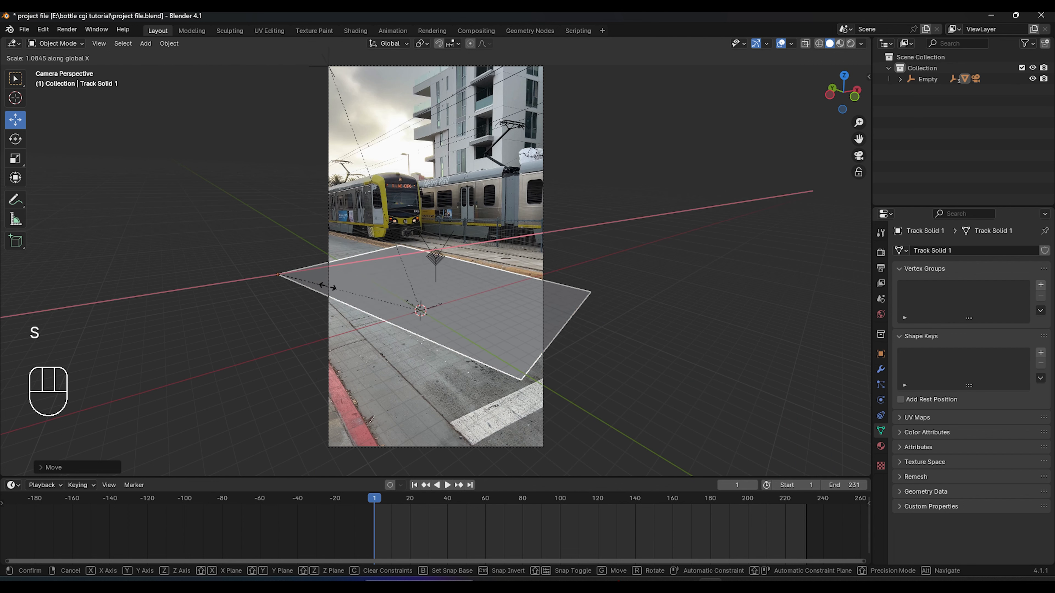
click(344, 273)
drag(278, 274, 856, 460)
scroll(603, 366, down, 2)
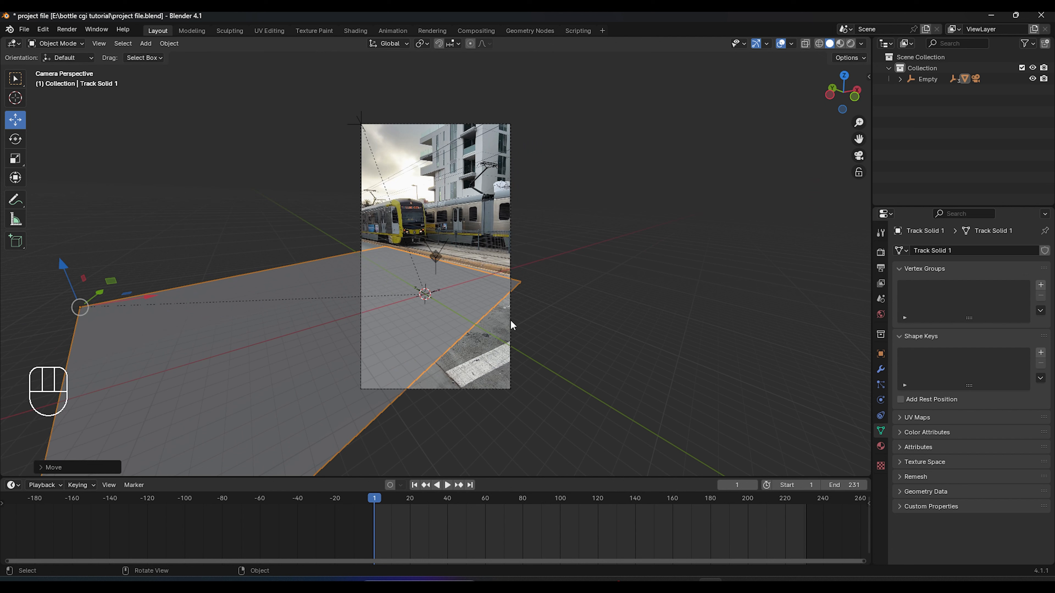
Step: Rescale Track Solid 1 along Y and X to adjust its coverage of the street
key(s)
key(y)
click(603, 354)
key(s)
key(x)
click(289, 403)
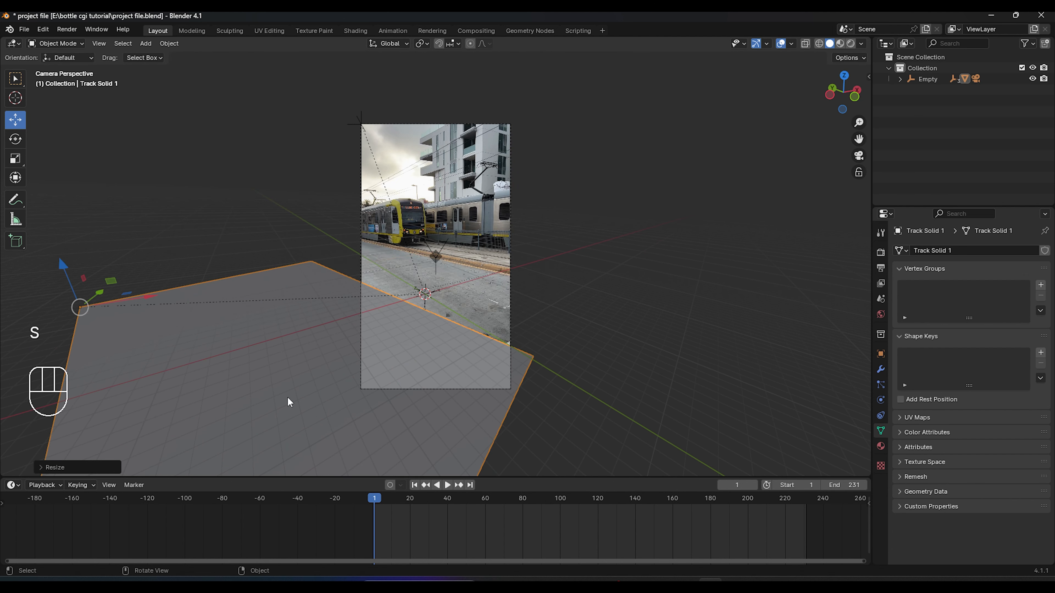
Step: Move Track Solid 1 forward over the street beside the rails and stretch it along global X
key(g)
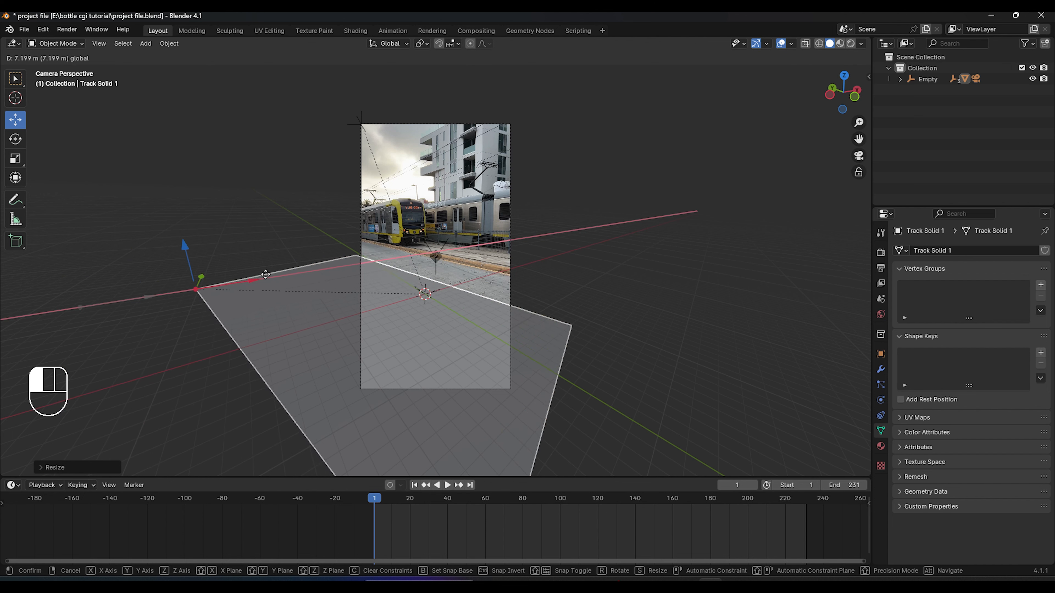
click(322, 264)
key(s)
key(x)
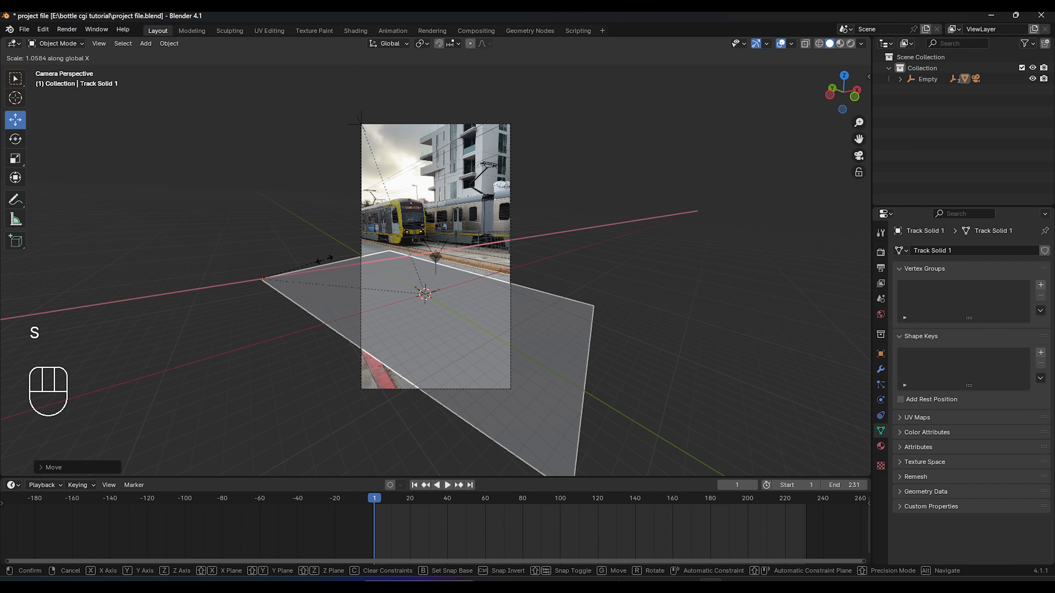
click(336, 264)
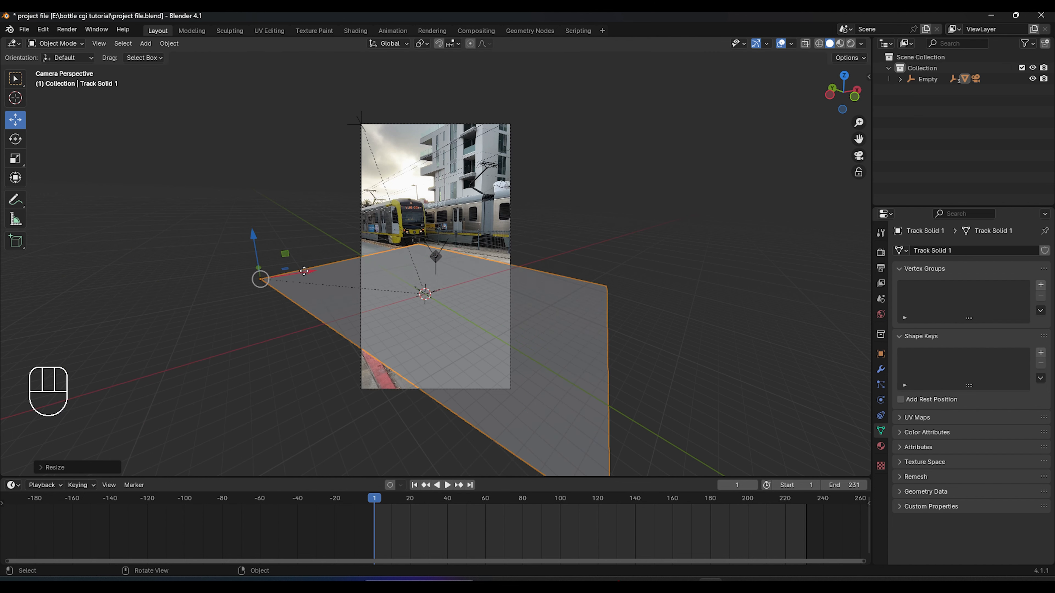
Step: Shift Track Solid 1 back along global X to line its edge up with the curb beside the rails, and save the project
key(g)
key(x)
drag(228, 313, 242, 309)
click(625, 190)
scroll(465, 354, up, 3)
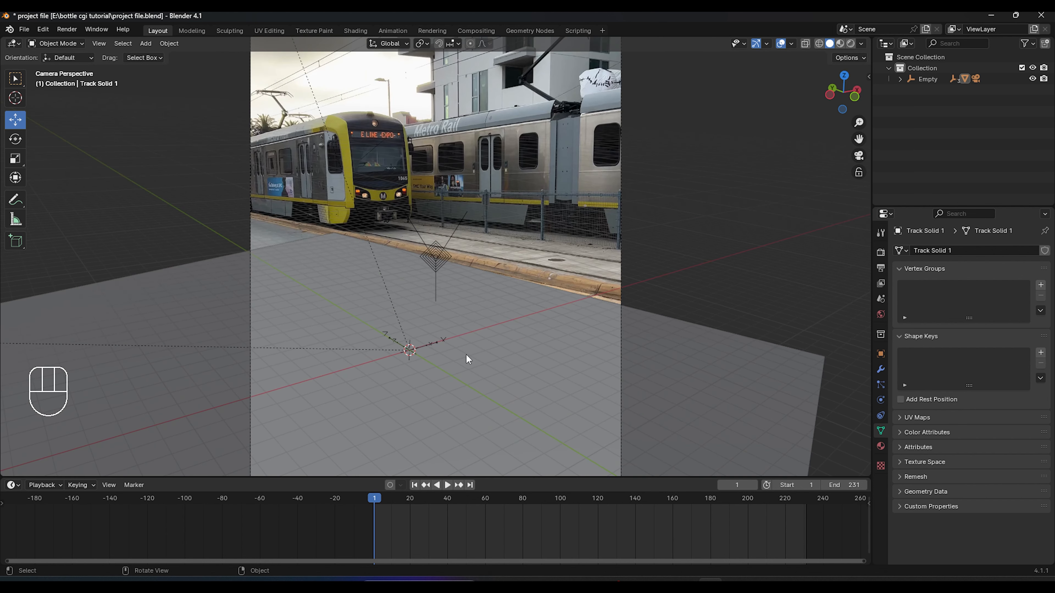
scroll(465, 354, up, 1)
scroll(465, 353, down, 1)
key(ctrl+s)
scroll(448, 343, down, 3)
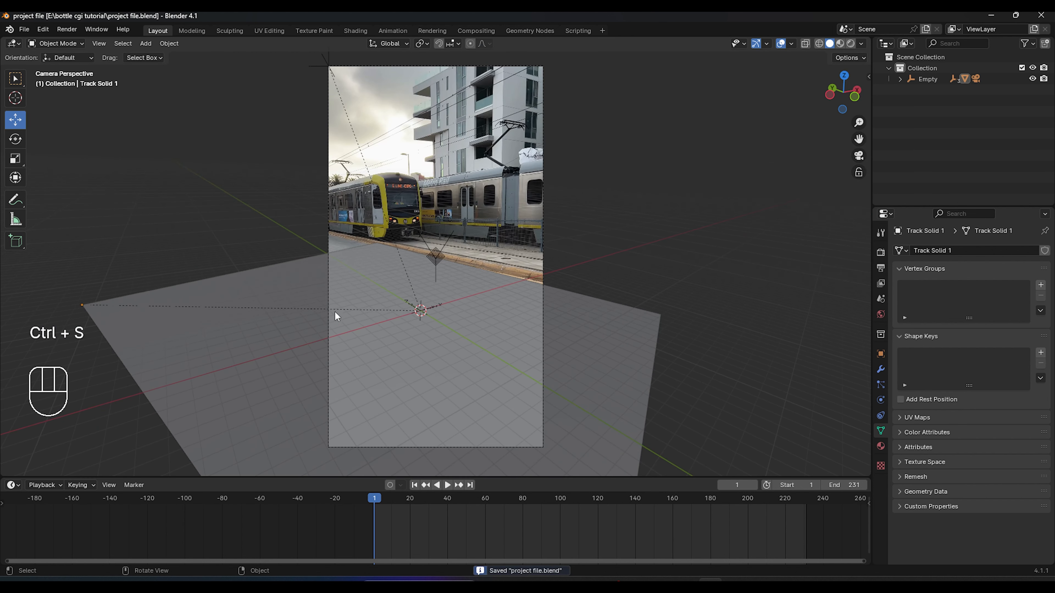
Step: Inspect Track Solid 1 from outside the camera, return to the camera view and save the project
middle_drag(598, 259, 577, 317)
scroll(581, 316, down, 3)
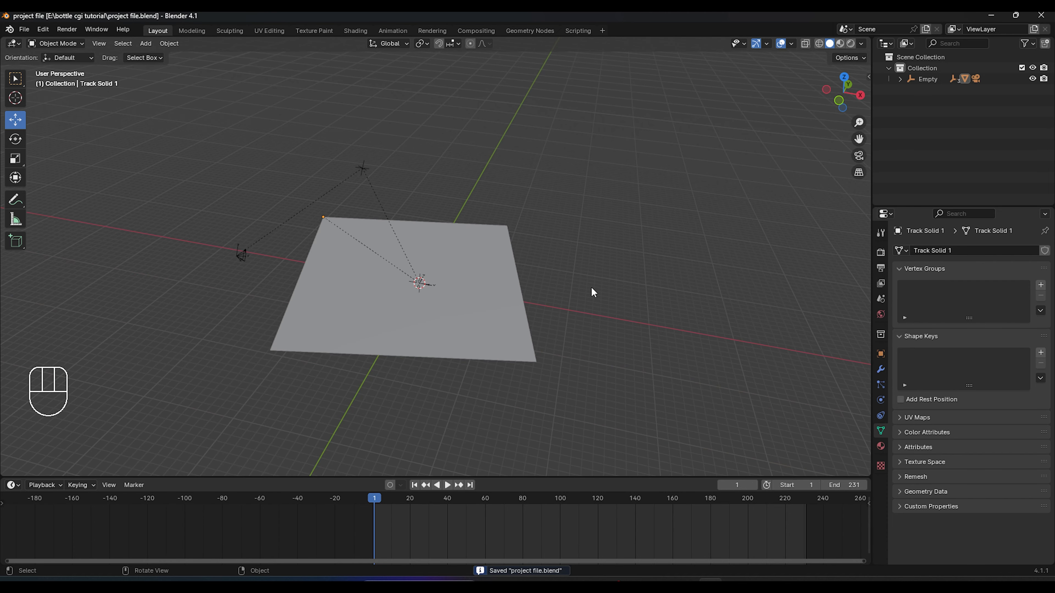
key(KP_0)
key(ctrl+s)
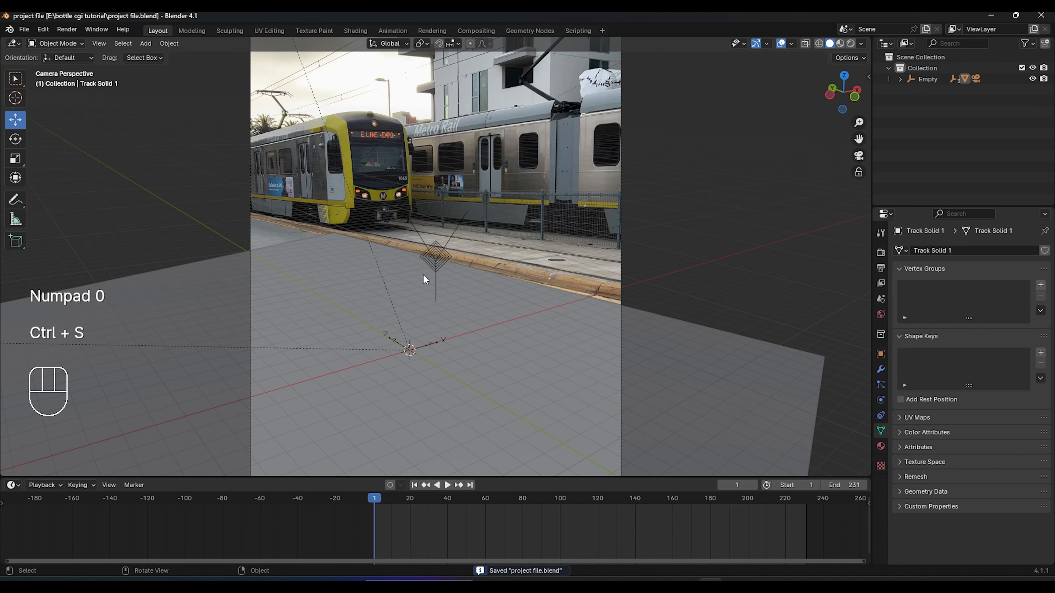
scroll(419, 281, down, 4)
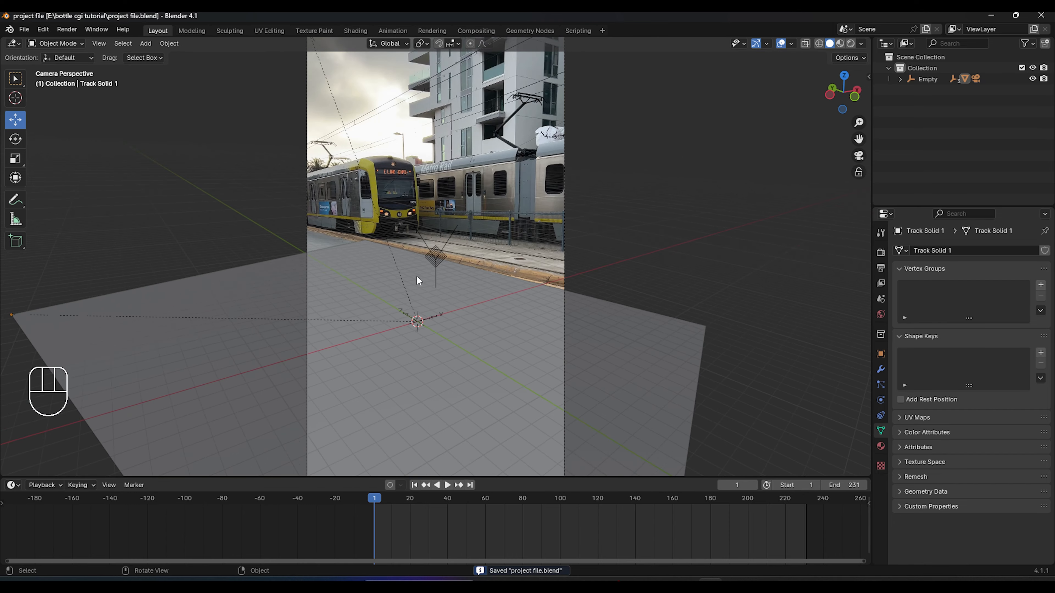
Step: Try rotating the parent Empty slightly around global X to level the ground plane, and save the project
middle_drag(437, 282, 513, 261)
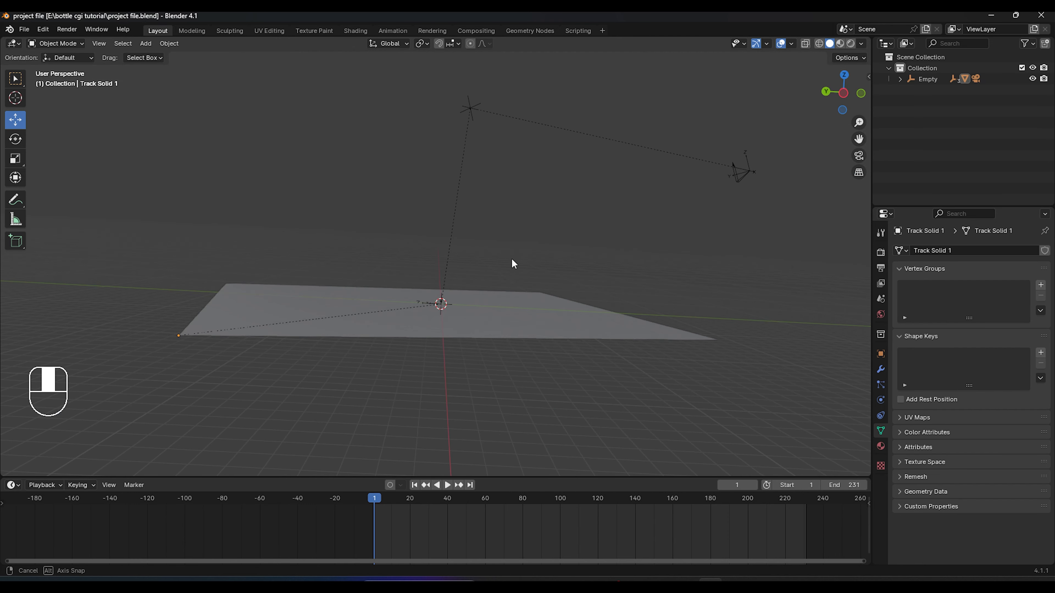
click(471, 110)
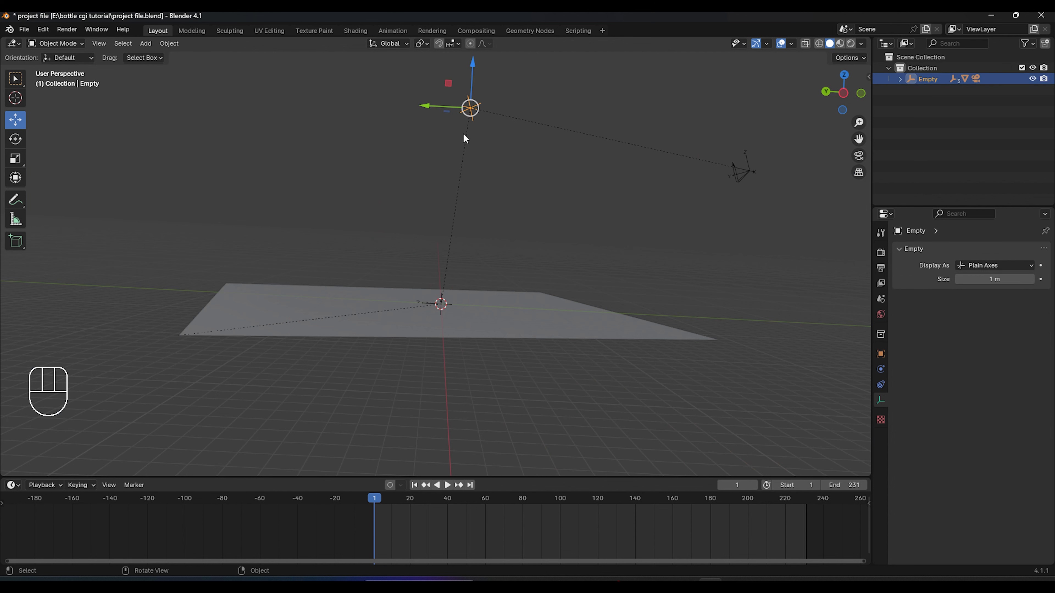
key(r)
key(x)
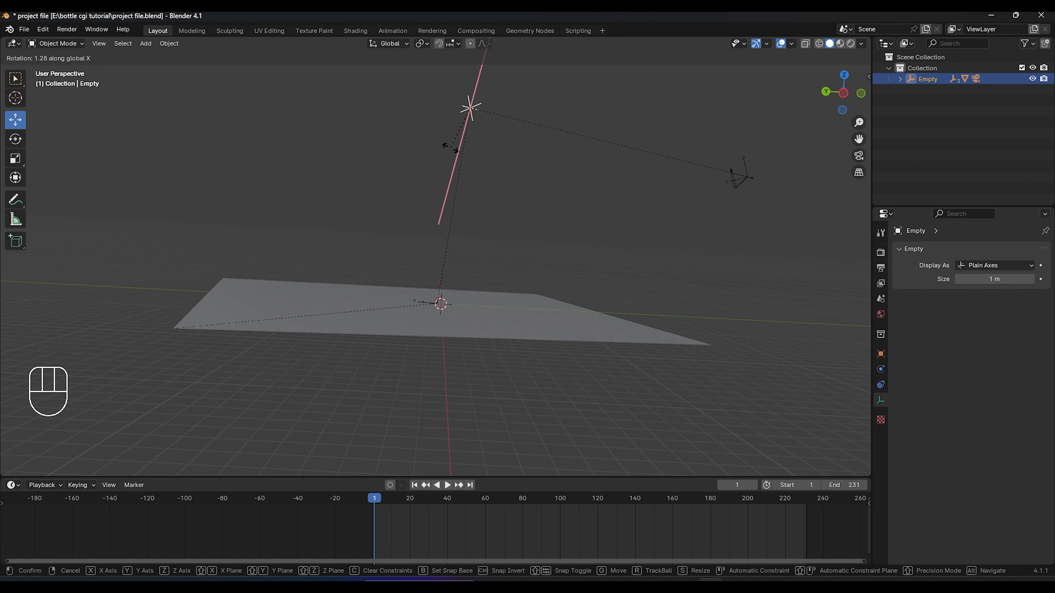
click(451, 148)
click(575, 121)
key(ctrl+s)
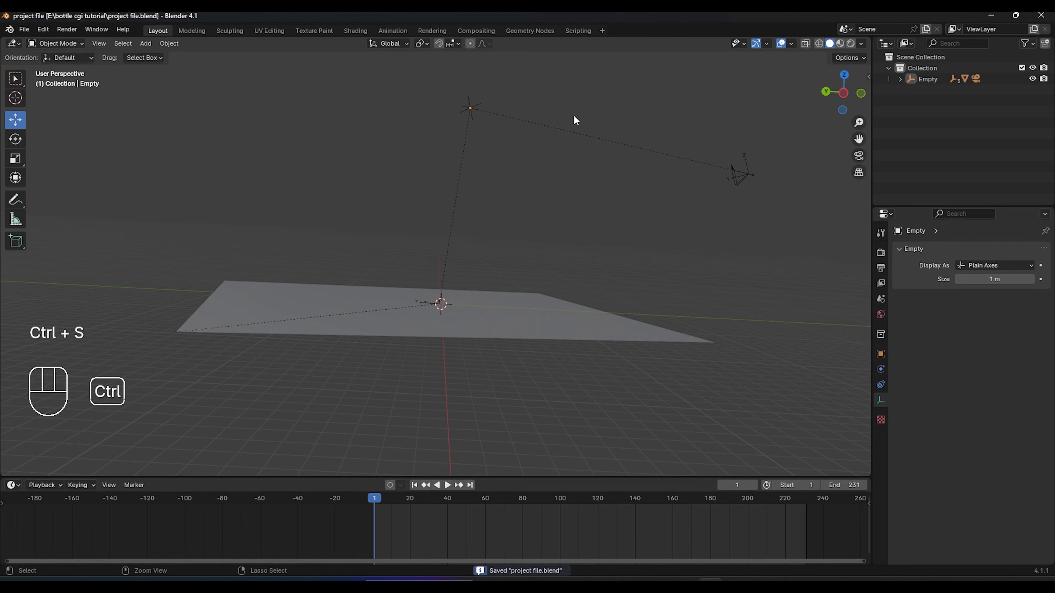
Step: Try using the Empty as the active camera and look through it at the scene
key(ctrl+KP_0)
key(KP_0)
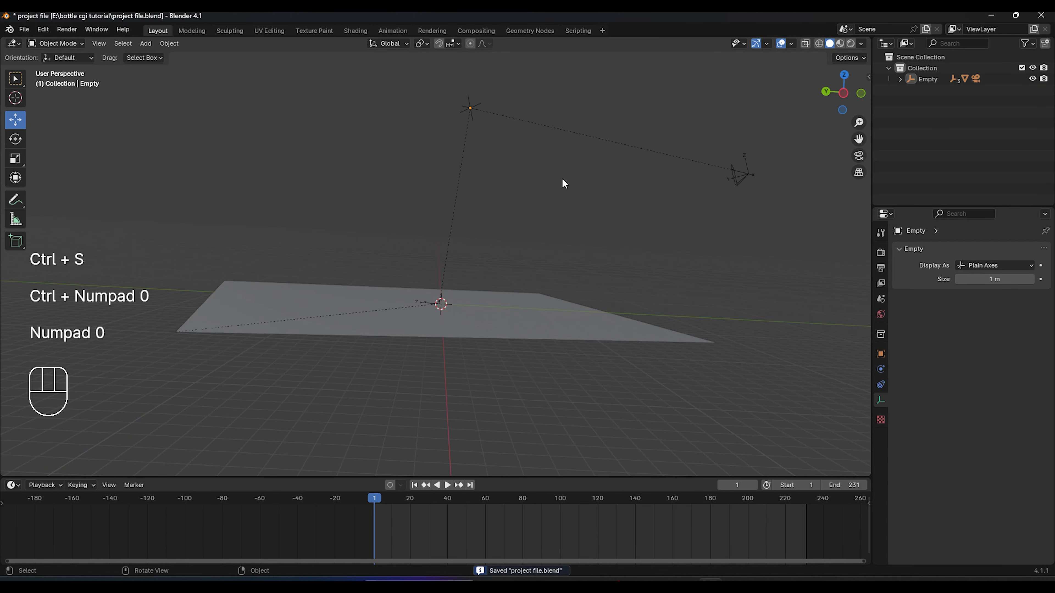
key(KP_0)
middle_drag(534, 210, 624, 122)
scroll(618, 158, down, 5)
middle_drag(615, 189, 653, 172)
key(KP_0)
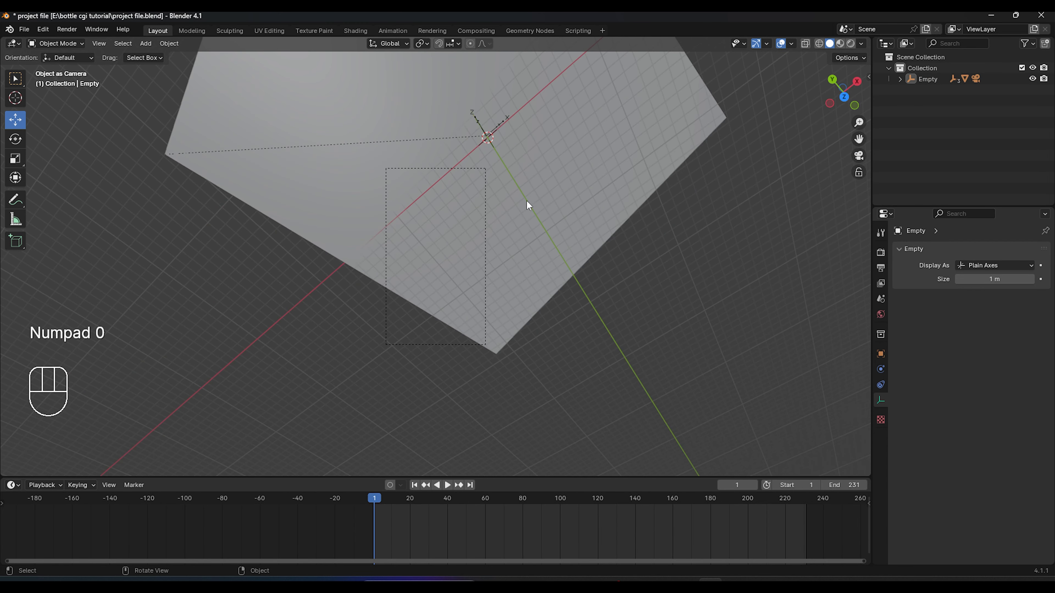
Step: Undo the active camera change and the Empty's rotation, restore Track Solid 1's last placement and return to the camera view
key(ctrl+z)
middle_drag(556, 288, 654, 273)
key(ctrl+z)
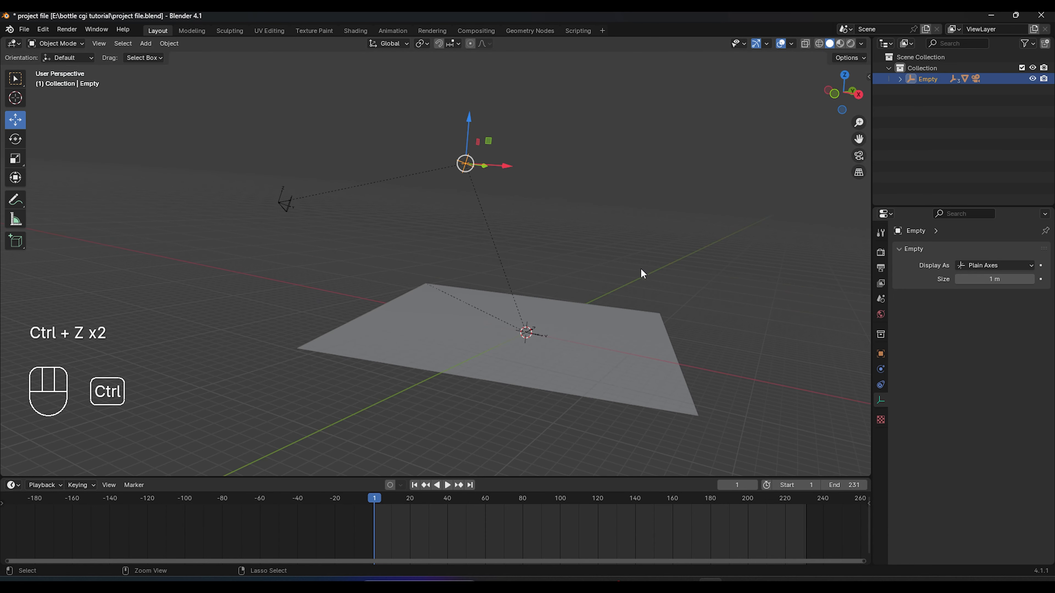
key(ctrl+z)
key(ctrl+z)
key(ctrl+z)
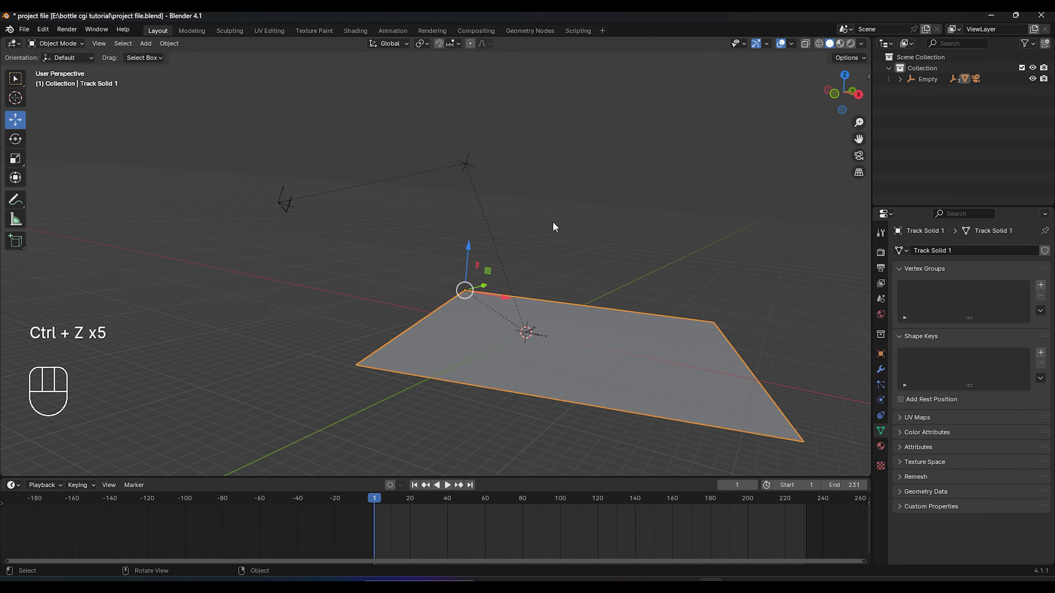
key(ctrl+shift+z)
key(ctrl+shift+z)
key(KP_0)
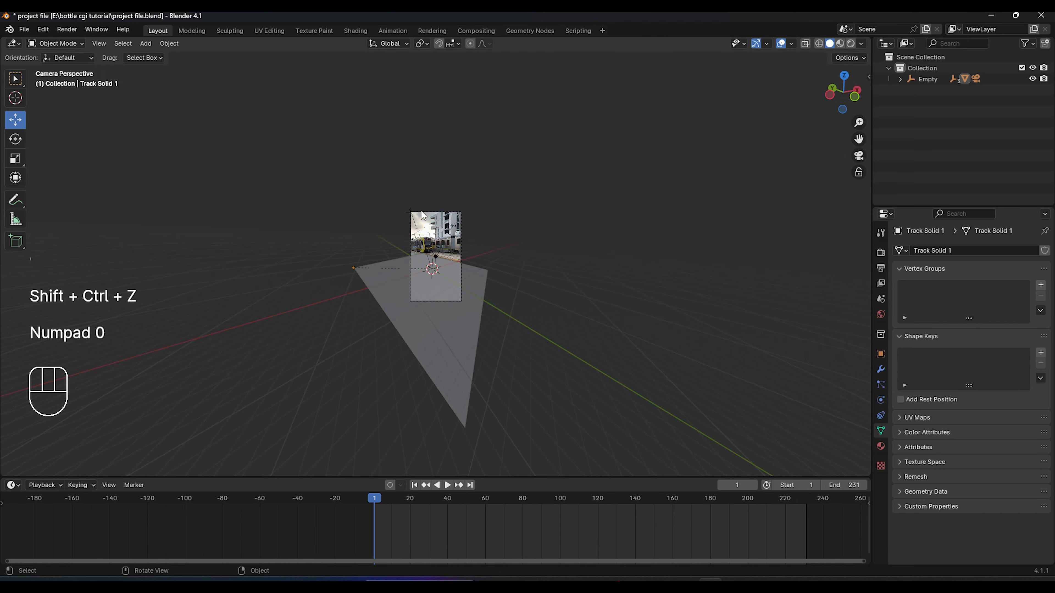
Step: Save the project and rotate Track Solid 1 slightly around global Z to follow the line of the rails
scroll(478, 275, up, 6)
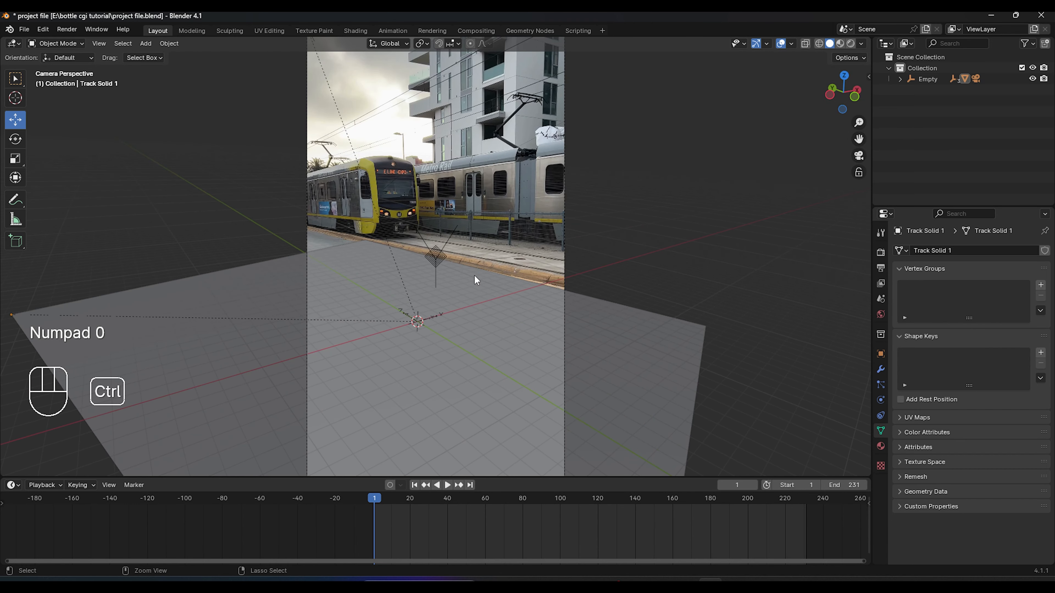
key(ctrl+s)
scroll(513, 313, up, 1)
click(515, 313)
key(r)
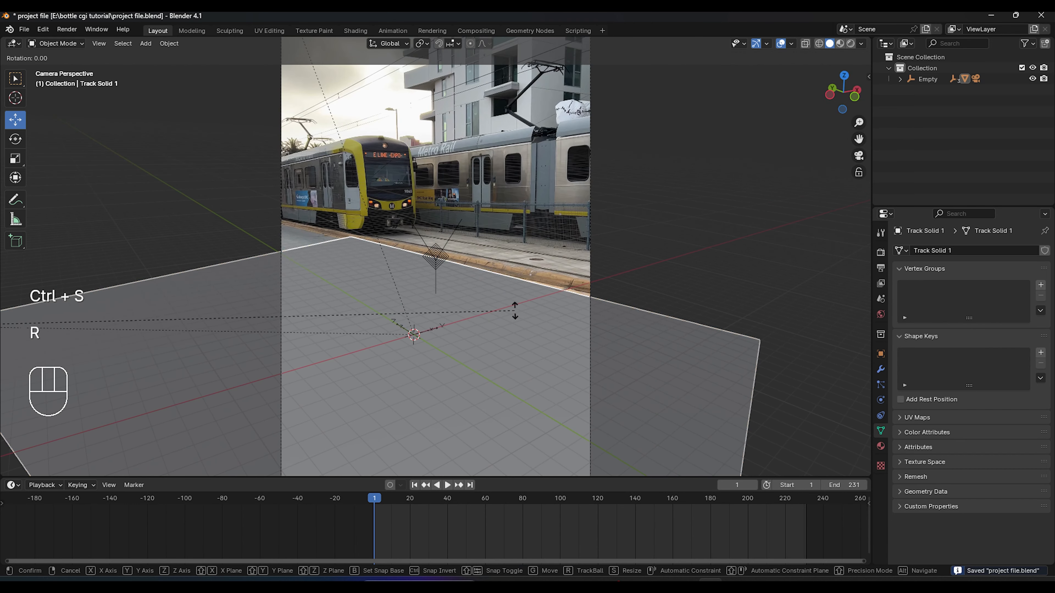
key(z)
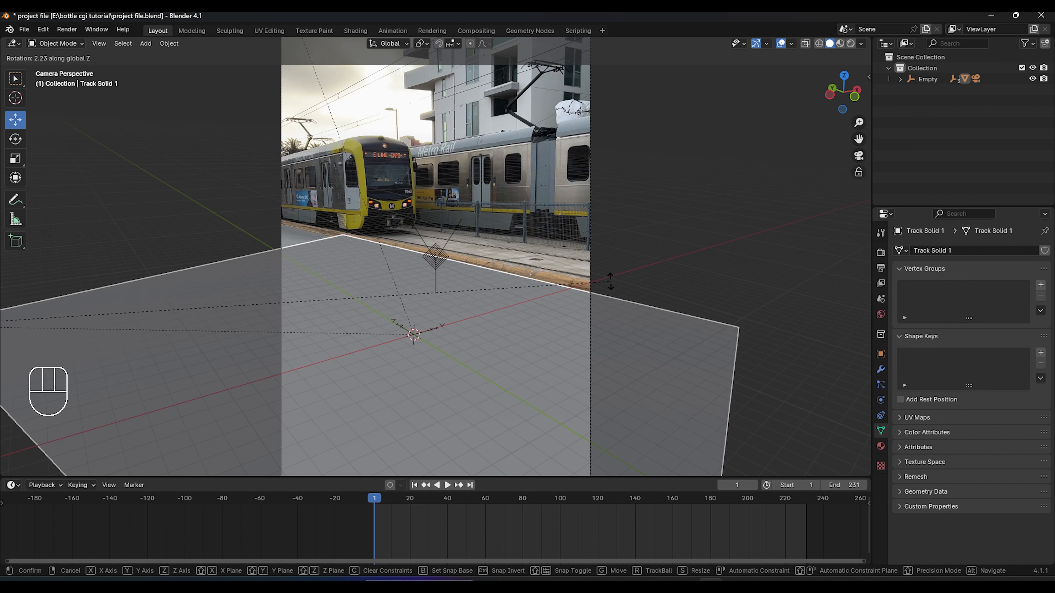
click(624, 270)
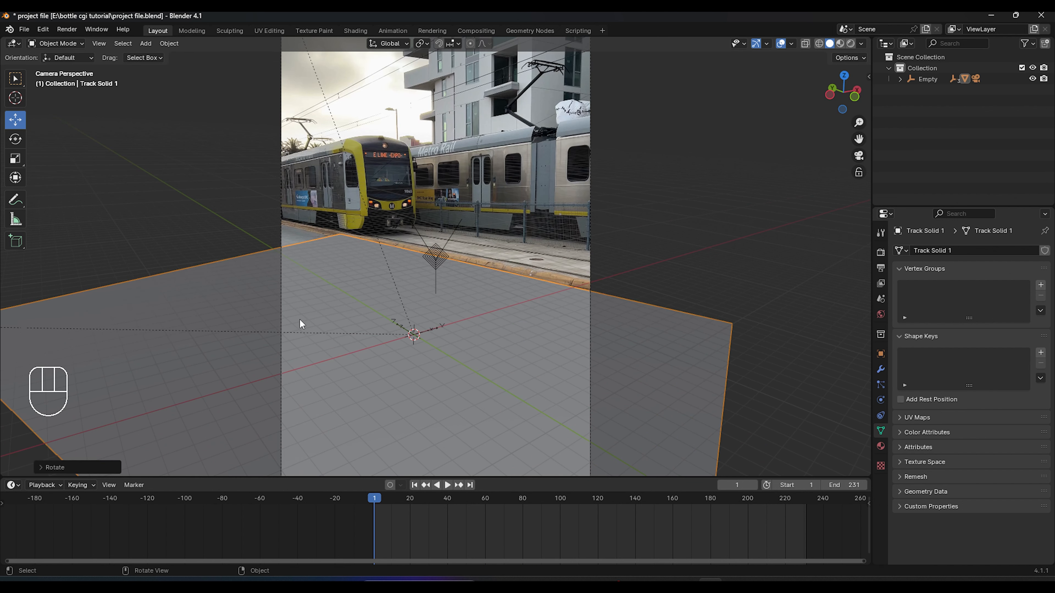
Step: Move Track Solid 1 slightly in the negative global X direction to match the curb edge, and save the project
key(g)
key(x)
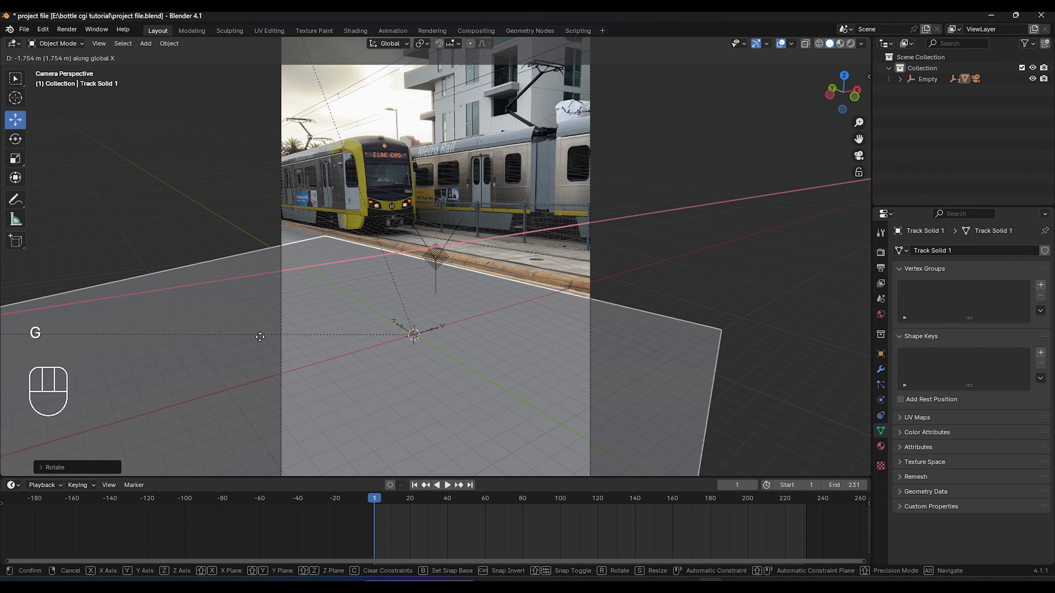
click(266, 335)
key(ctrl+s)
scroll(437, 431, down, 3)
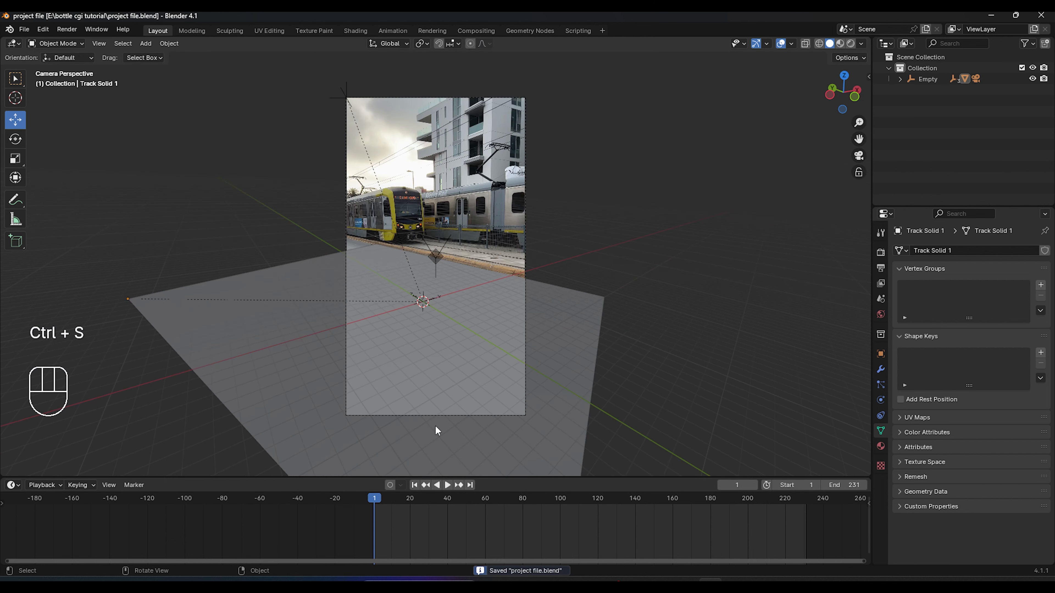
mouse_move(379, 506)
mouse_down()
mouse_move(714, 501)
mouse_move(377, 523)
mouse_up()
key(ctrl+s)
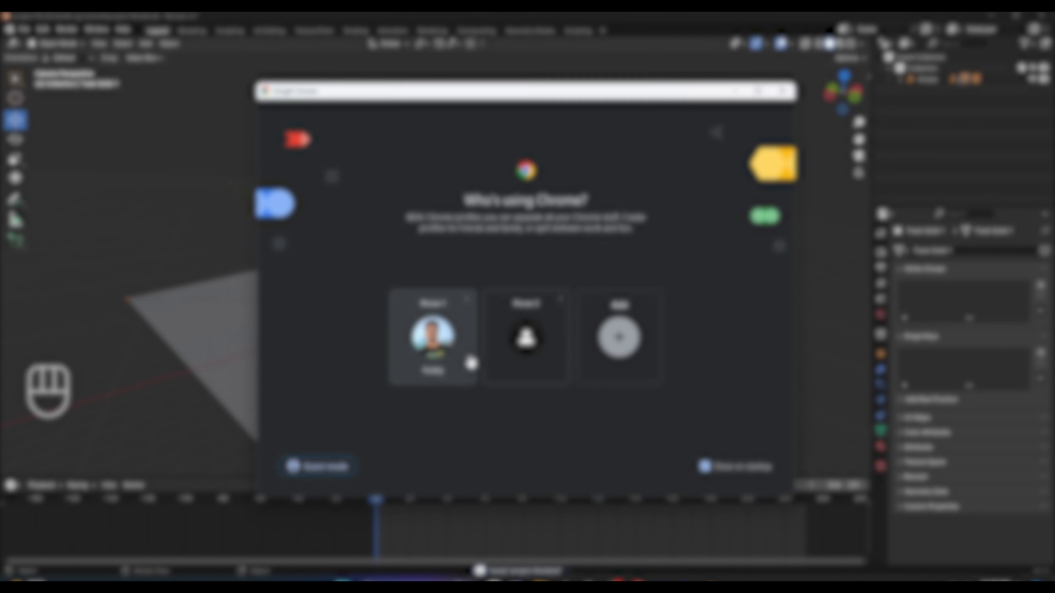
Step: Switch to Chrome with the first user profile and open the Sketchfab model search
click(459, 354)
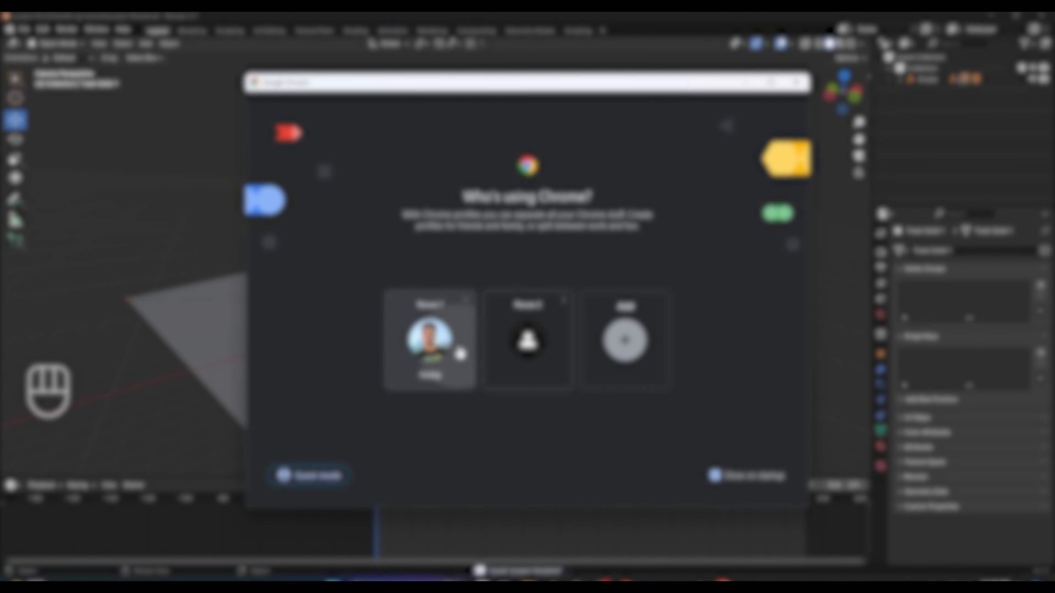
text(sk)
key(Return)
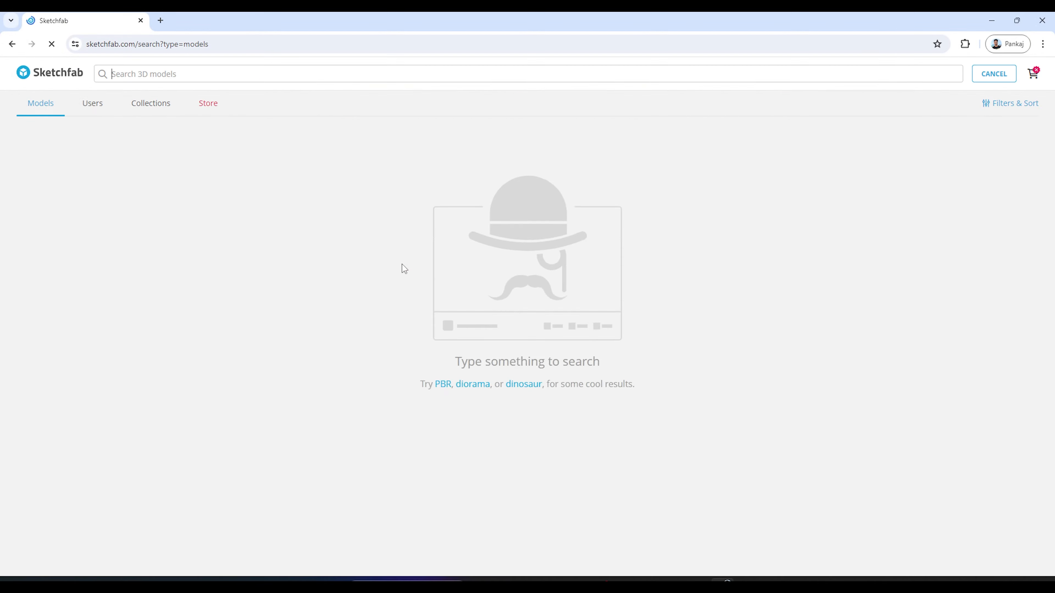
Step: Search Sketchfab models for "cold drink" and limit the results to downloadable ones
click(198, 76)
text(c)
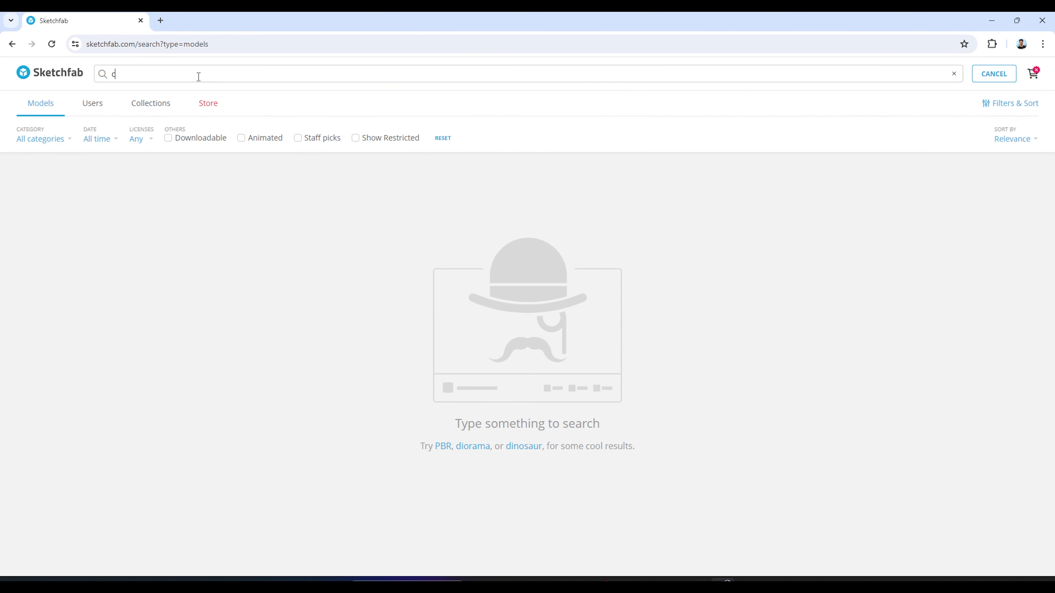
text(old)
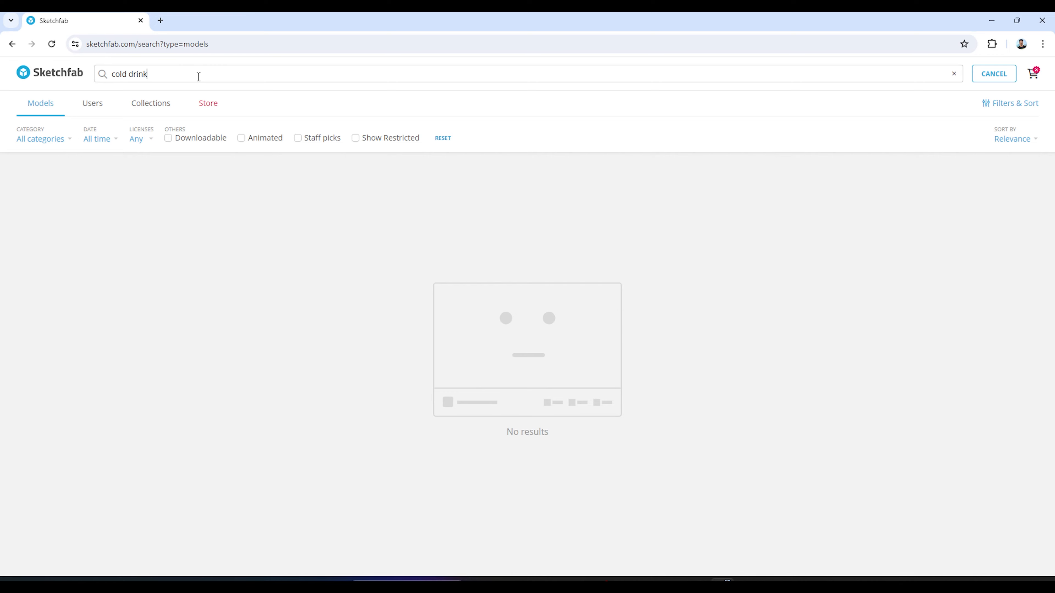
text( drink)
key(Return)
click(168, 138)
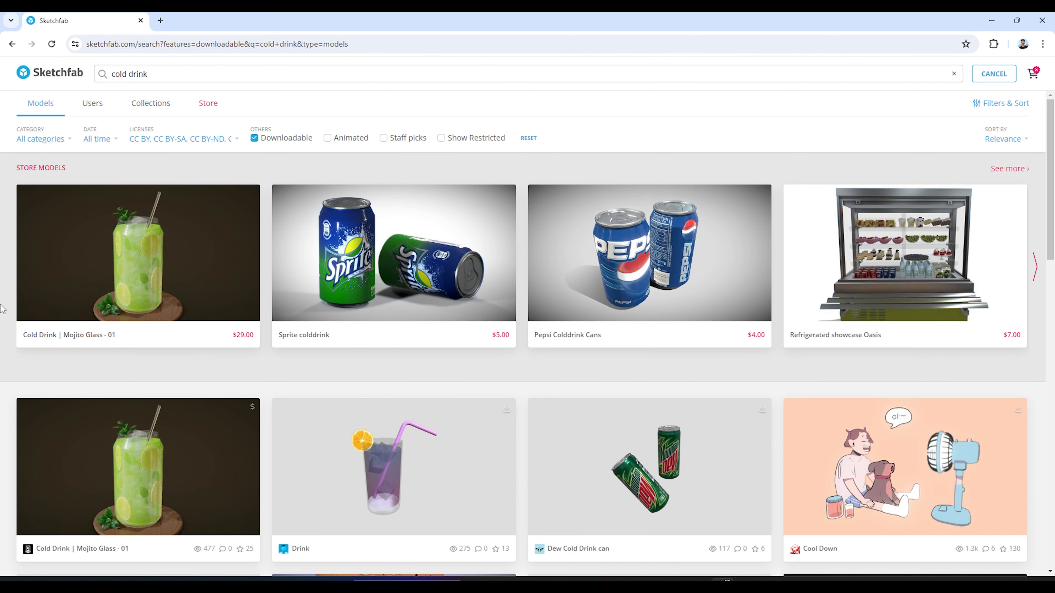
Step: Look through the downloadable cold drink results for a suitable bottle model
scroll(3, 310, down, 4)
scroll(2, 310, down, 5)
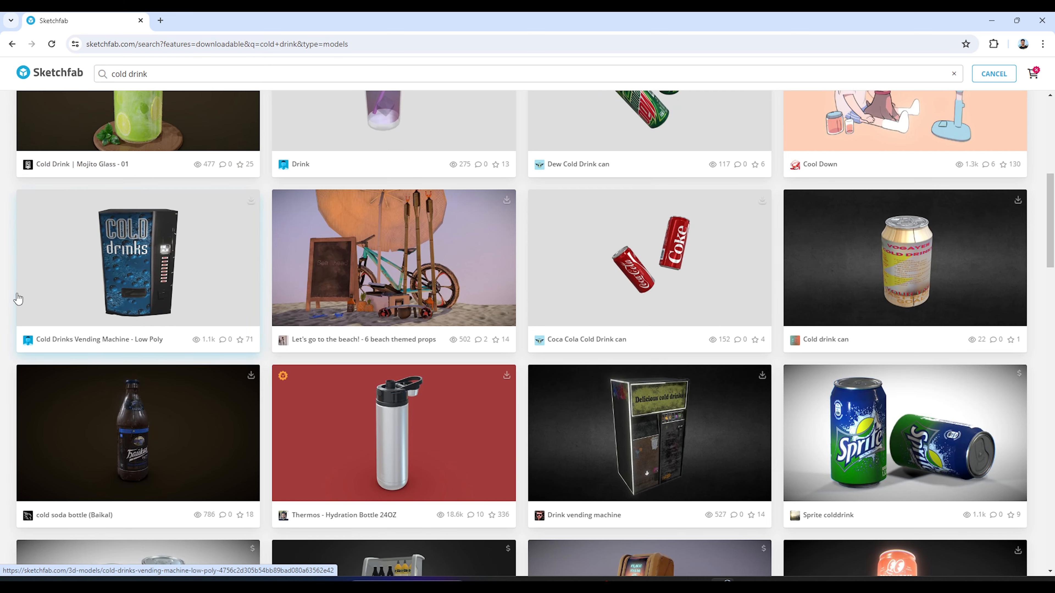
scroll(2, 291, down, 4)
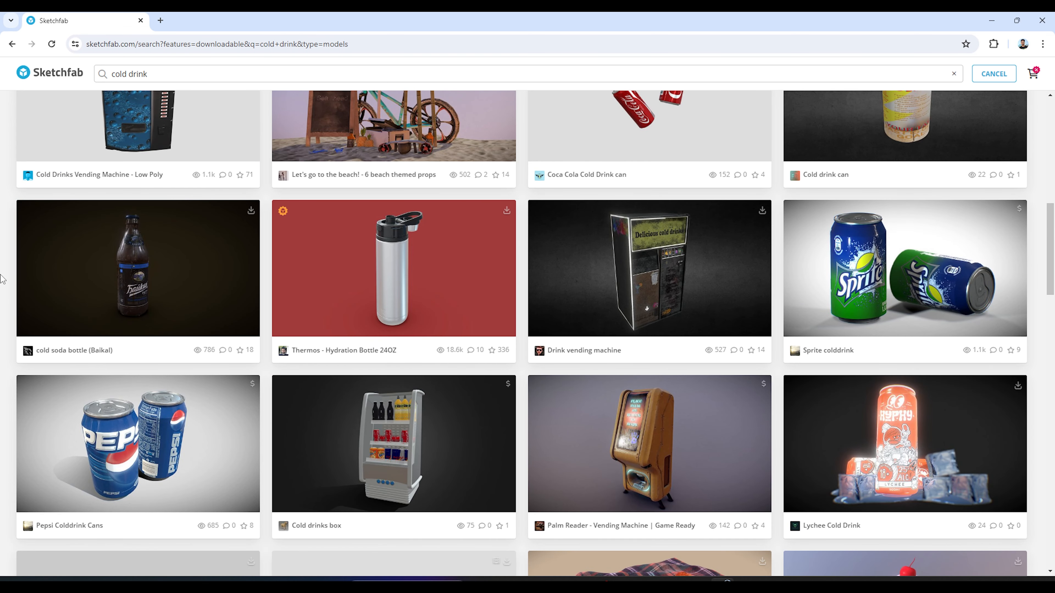
scroll(2, 279, down, 3)
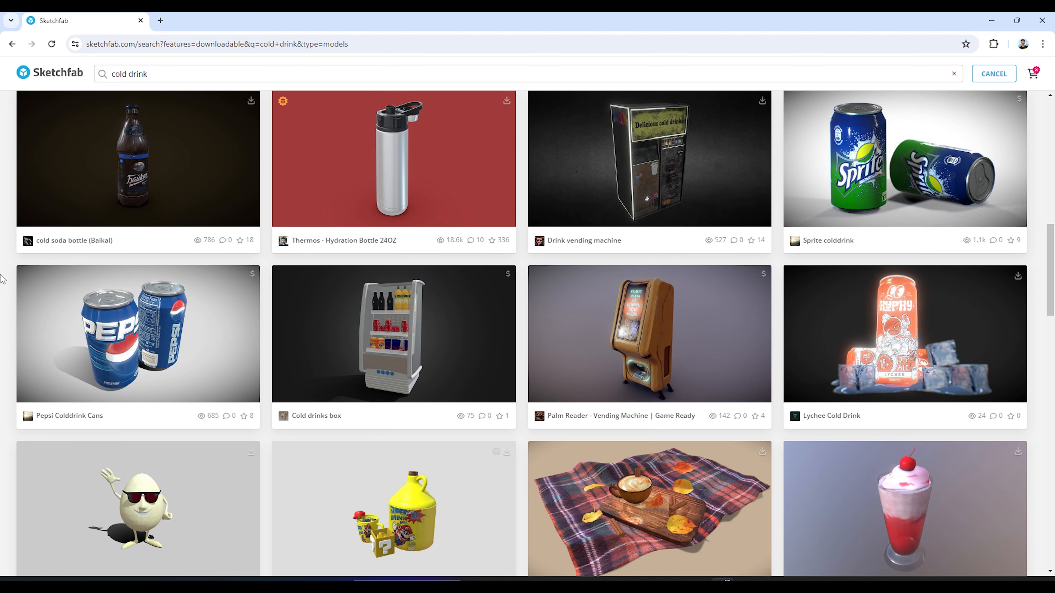
scroll(2, 279, down, 7)
scroll(2, 272, down, 4)
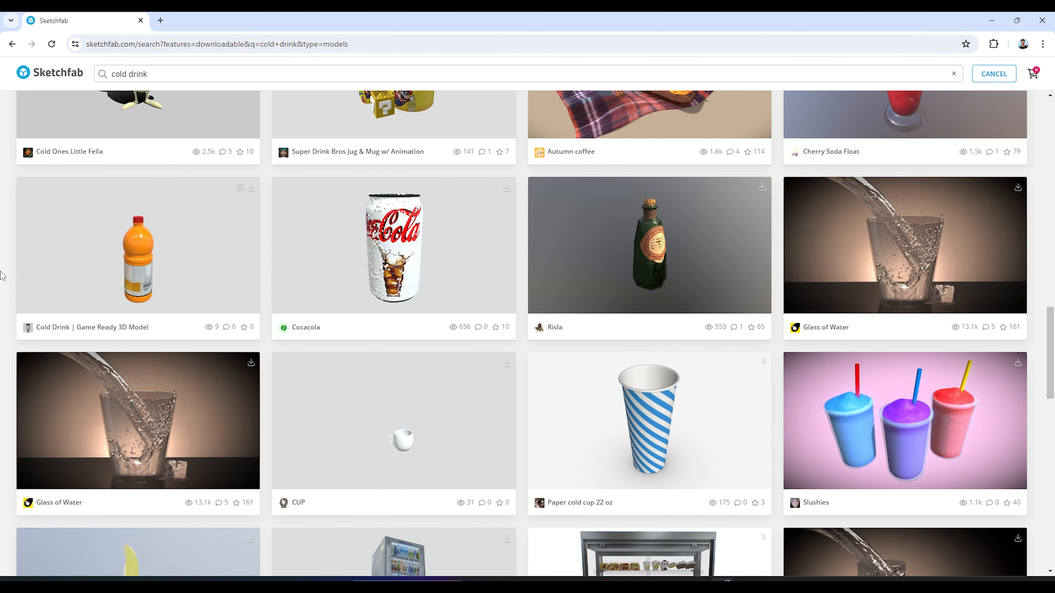
scroll(3, 277, down, 12)
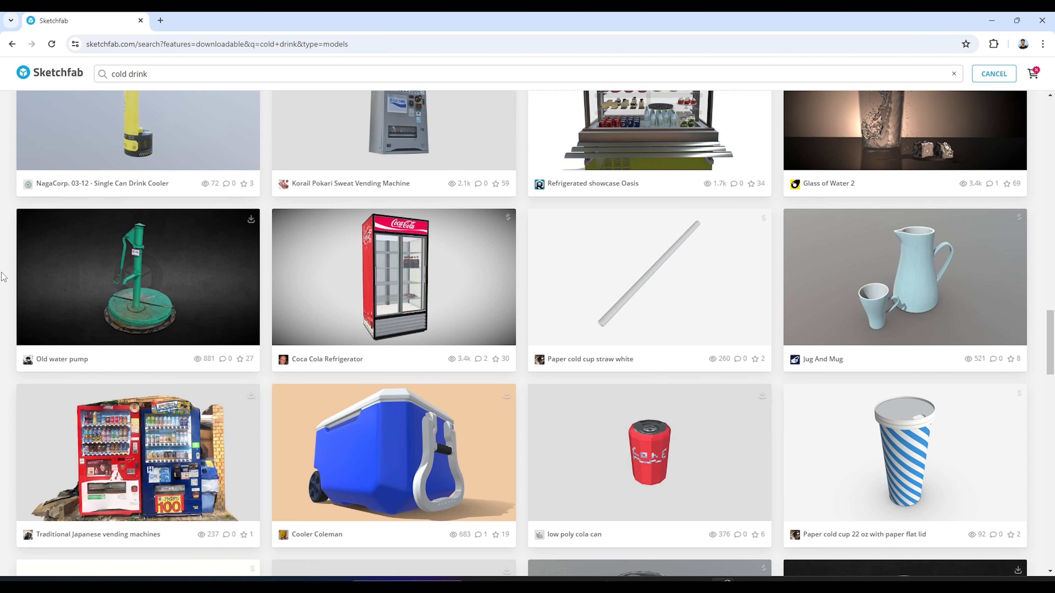
scroll(3, 276, down, 7)
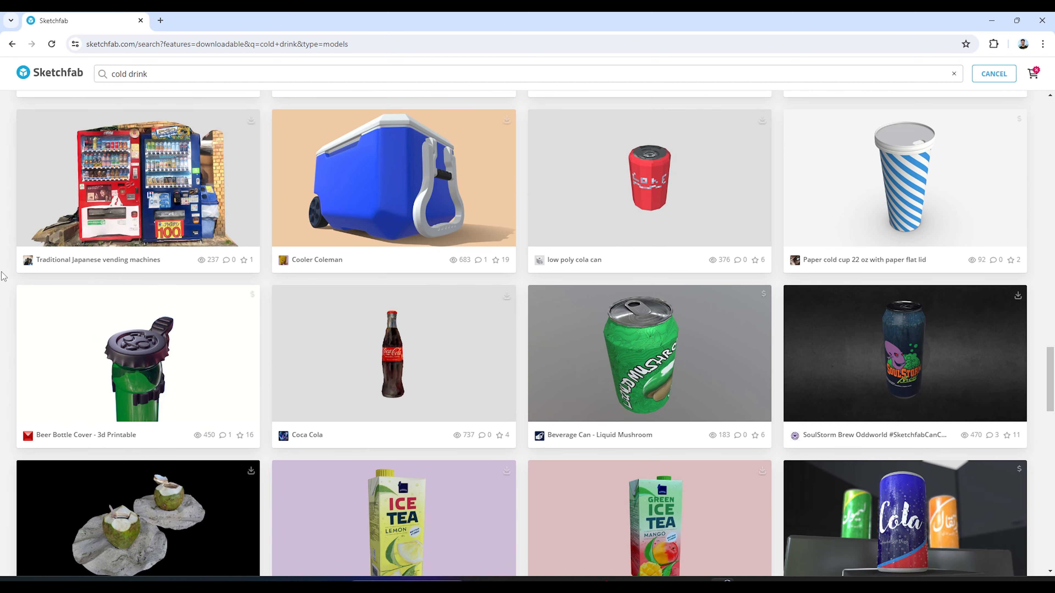
scroll(4, 276, down, 20)
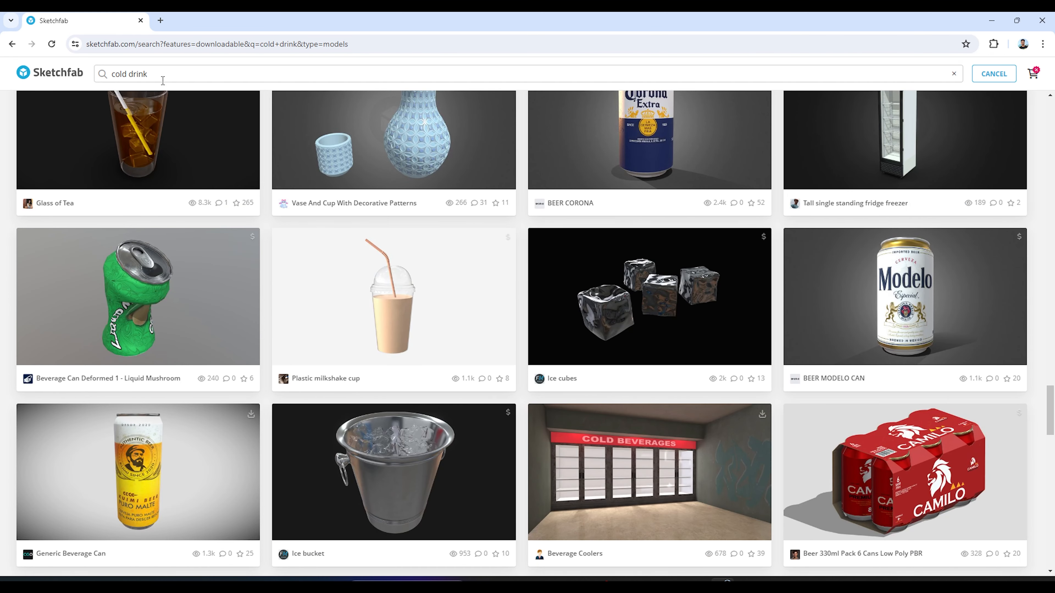
Step: Search the models for "coca cola", open the downloadable Coca Cola Bottle and inspect it from several sides
text(a cola)
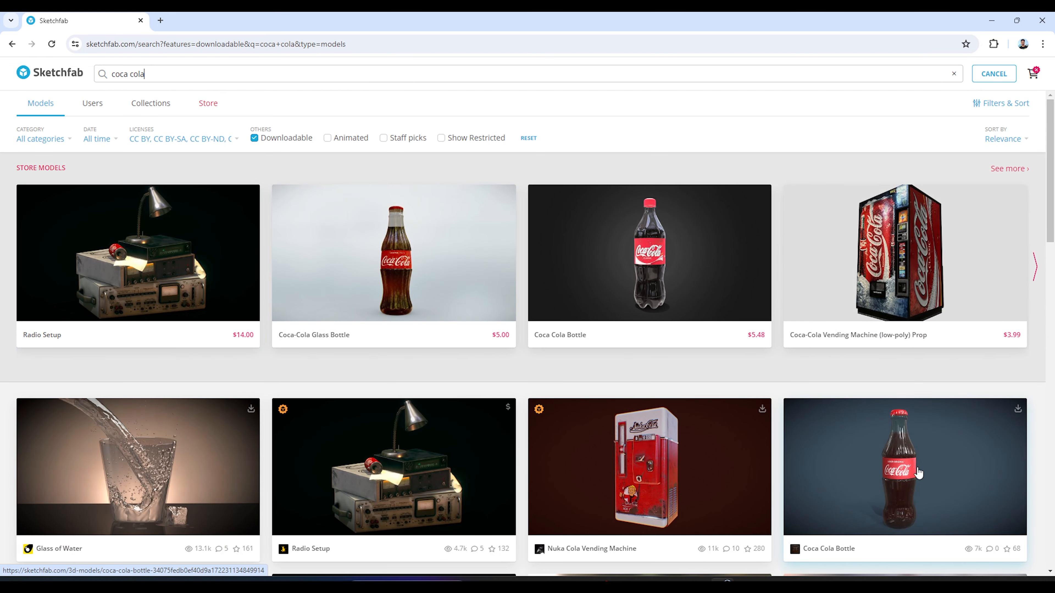
click(918, 472)
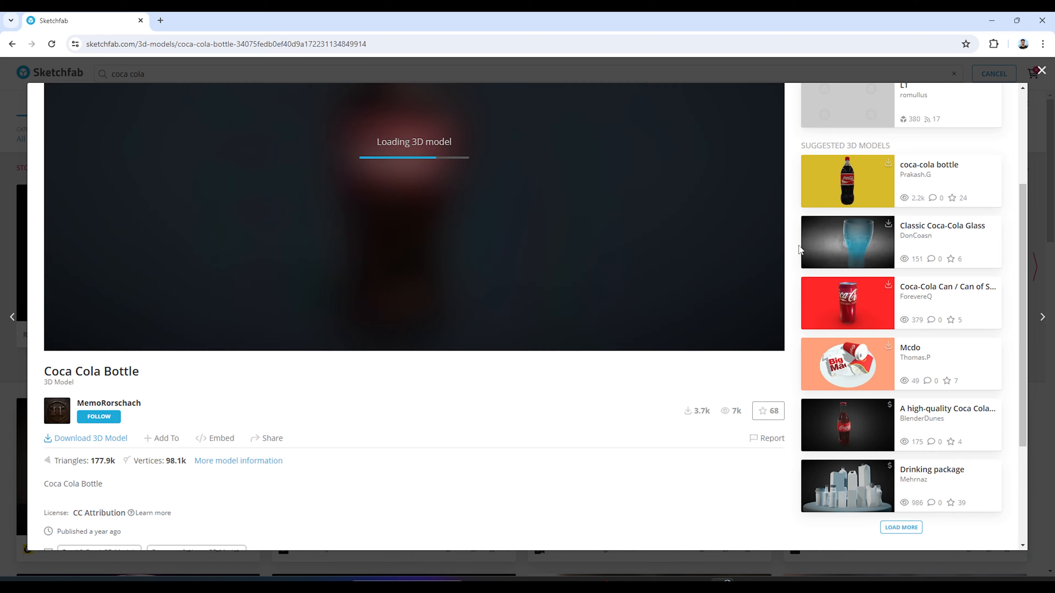
scroll(705, 274, up, 4)
drag(438, 329, 762, 254)
drag(422, 292, 551, 280)
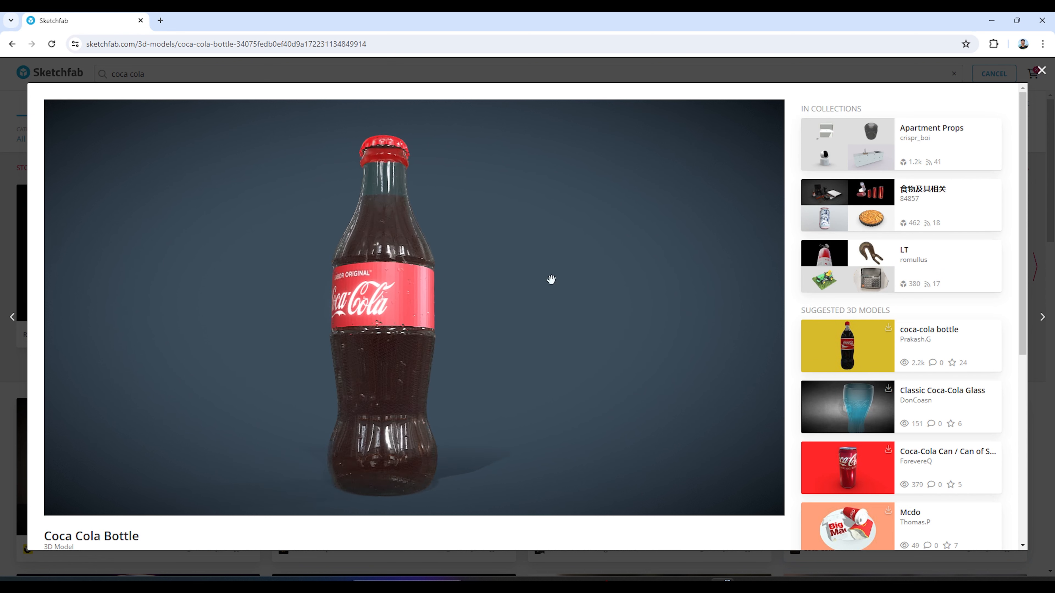
Step: Download the Coca Cola Bottle model in glTF format into the assets folder of bottle cgi tutorial on drive E
scroll(794, 297, down, 6)
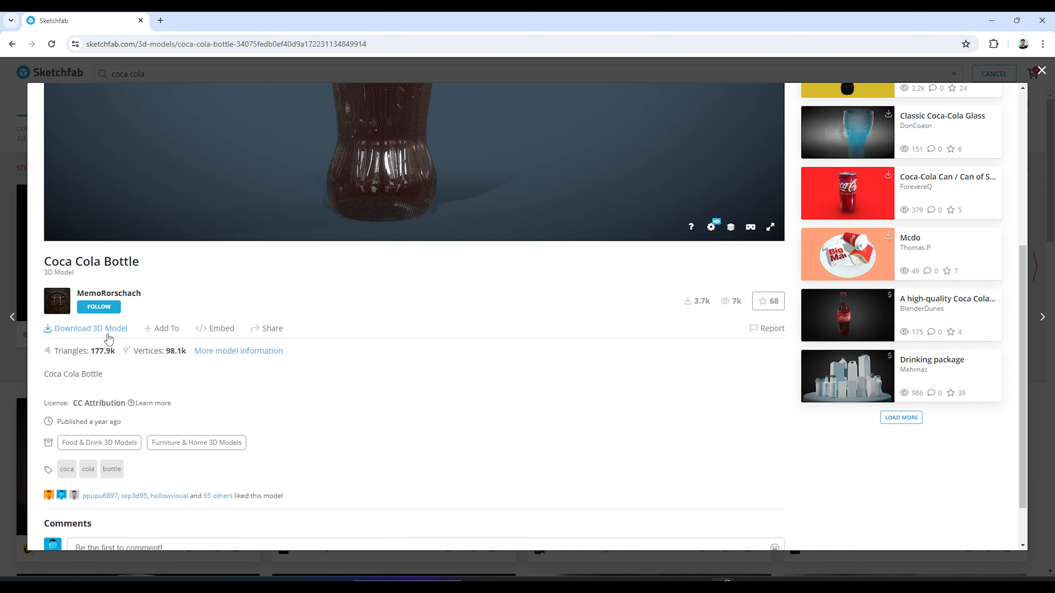
click(106, 330)
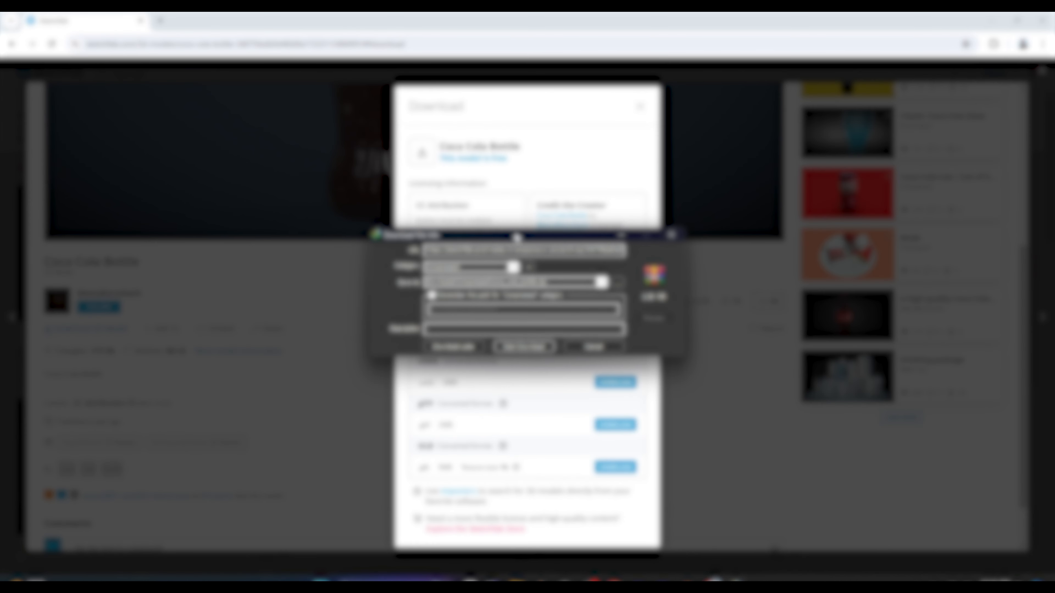
drag(516, 236, 441, 253)
click(544, 302)
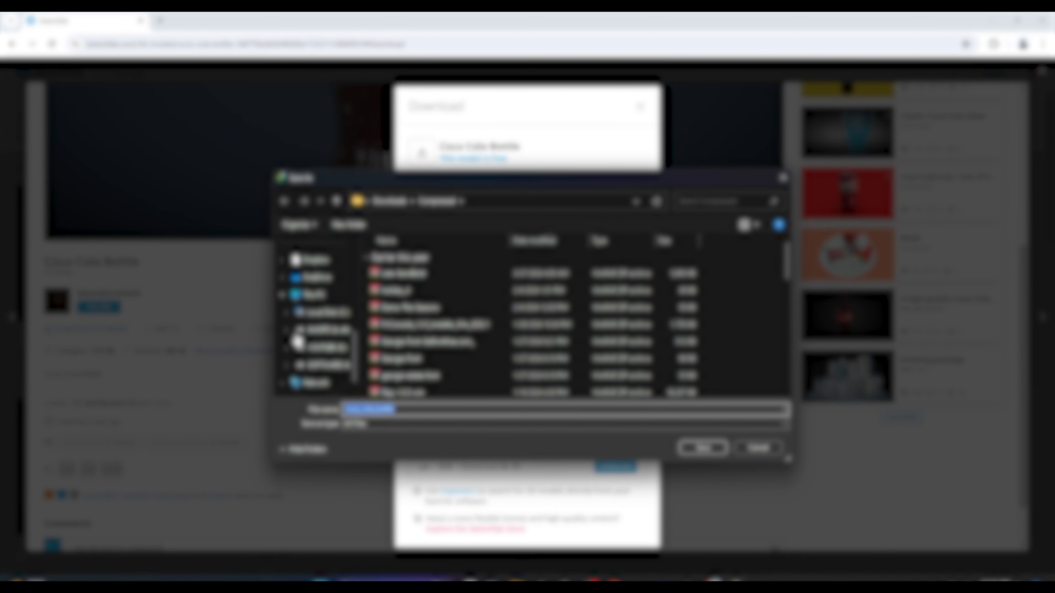
click(319, 350)
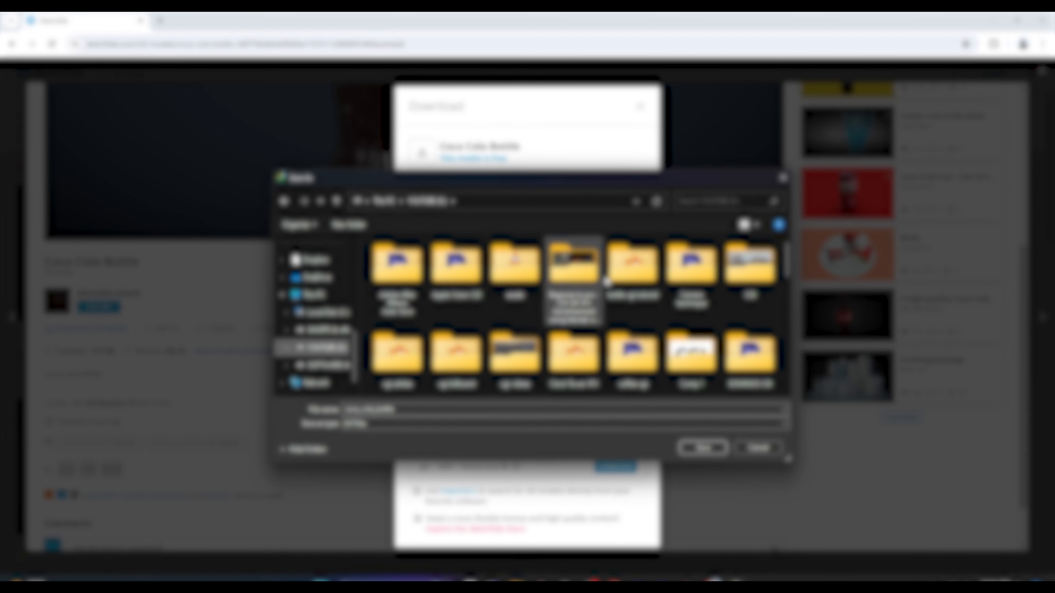
double_click(631, 257)
double_click(401, 259)
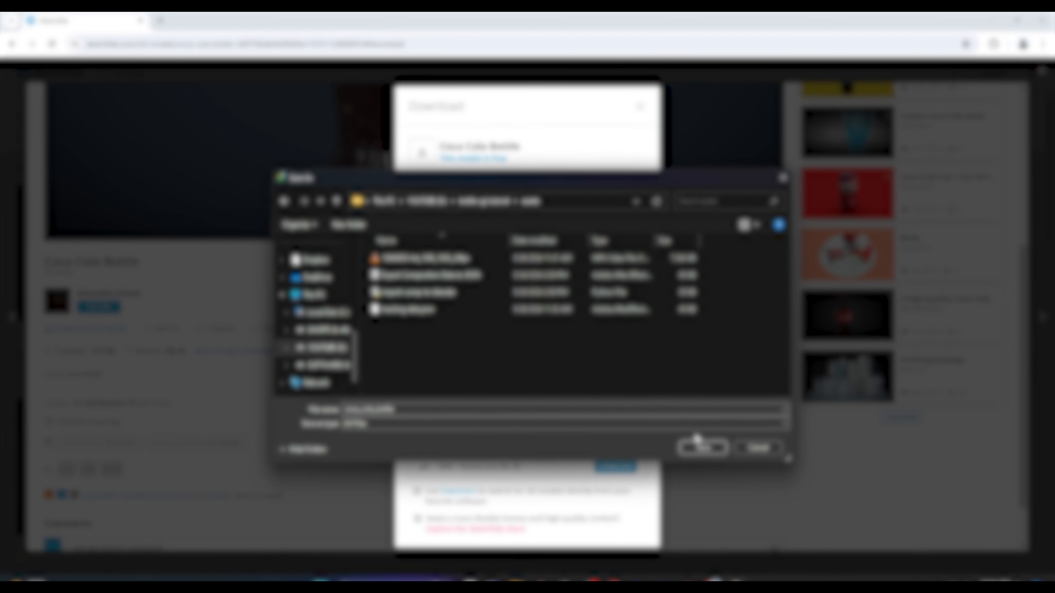
click(701, 448)
Step: Open the assets folder, extract the coca_cola_bottle archive into a folder of the same name and delete the archive
click(475, 363)
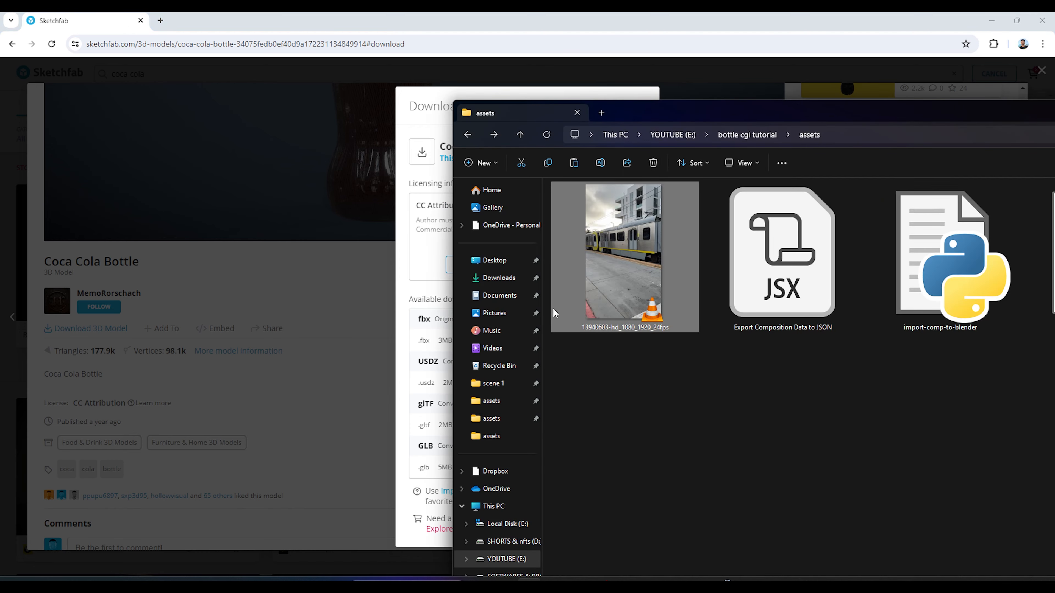
double_click(709, 112)
right_click(780, 158)
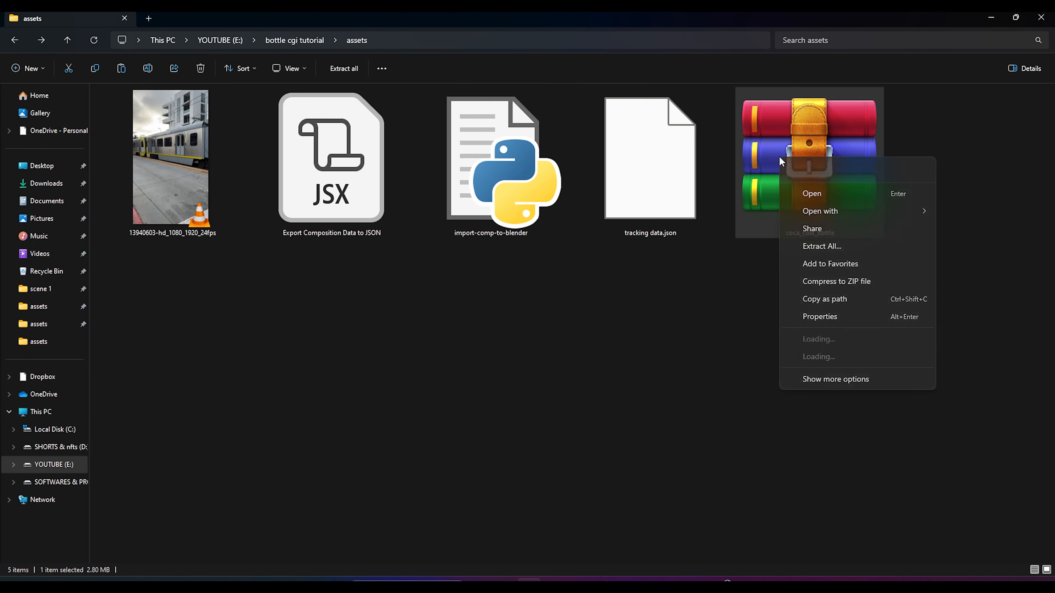
click(821, 246)
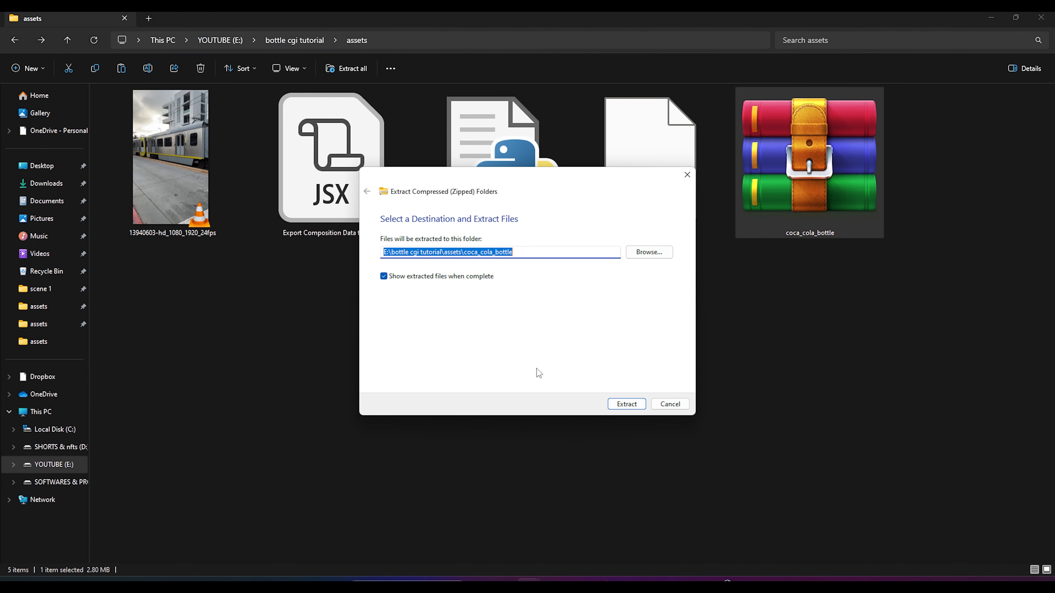
click(626, 404)
click(1041, 18)
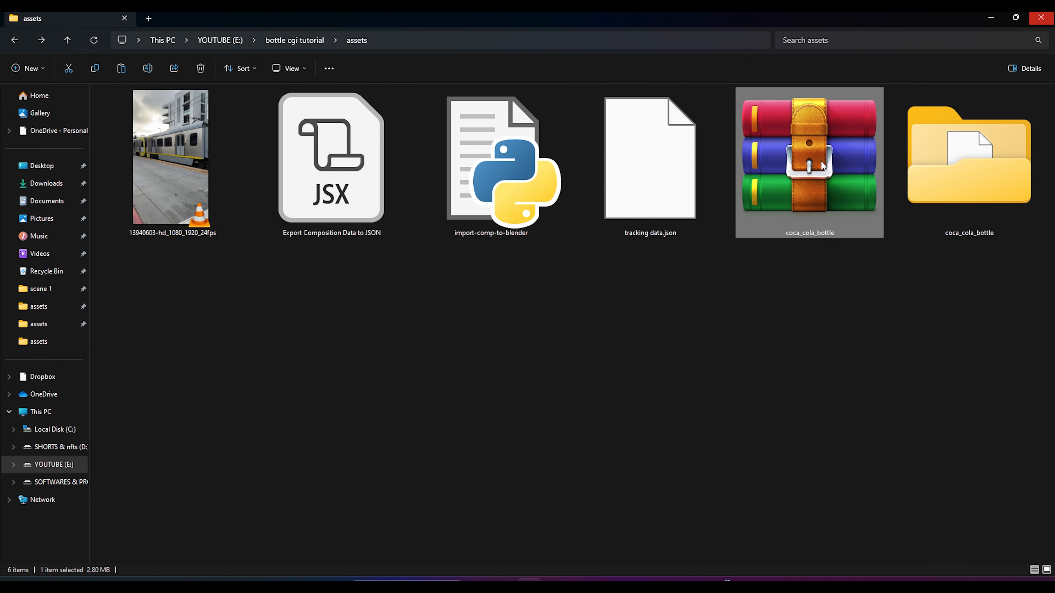
key(Delete)
Step: Look through the extracted coca_cola_bottle folder and its textures, then close the file window
double_click(777, 180)
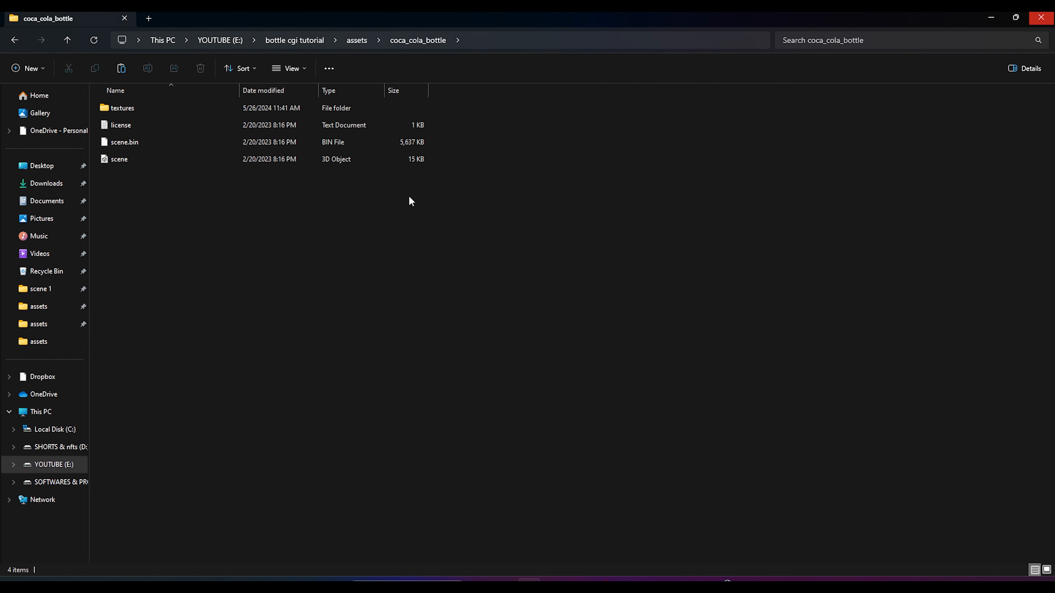
click(289, 69)
click(286, 93)
double_click(231, 186)
key(alt+Left)
key(alt+Left)
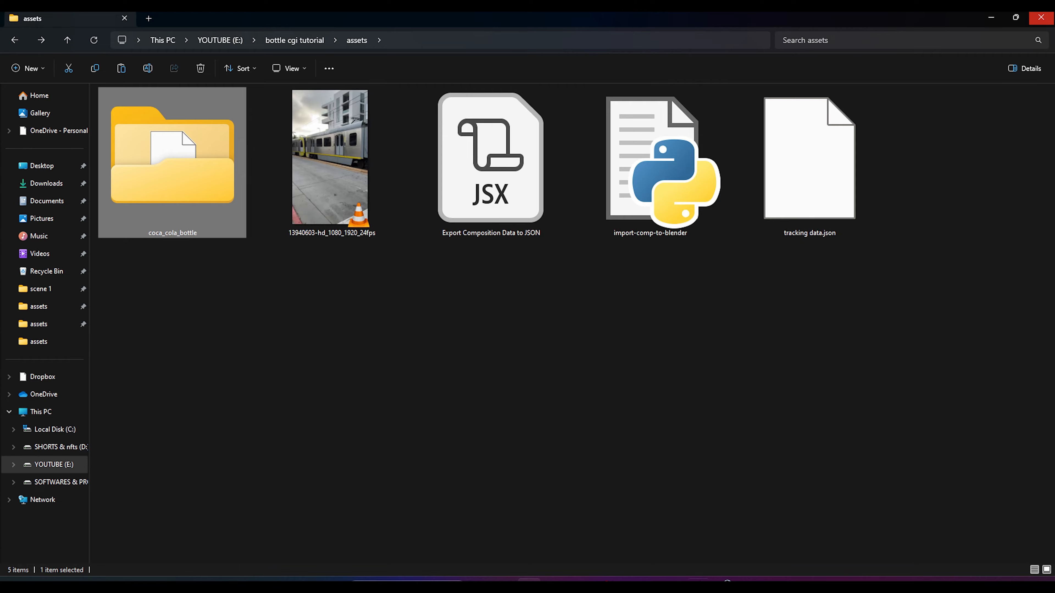
click(1041, 17)
Step: Import scene.gltf from the assets\coca_cola_bottle folder into the Blender scene as a glTF 2.0 model
click(24, 29)
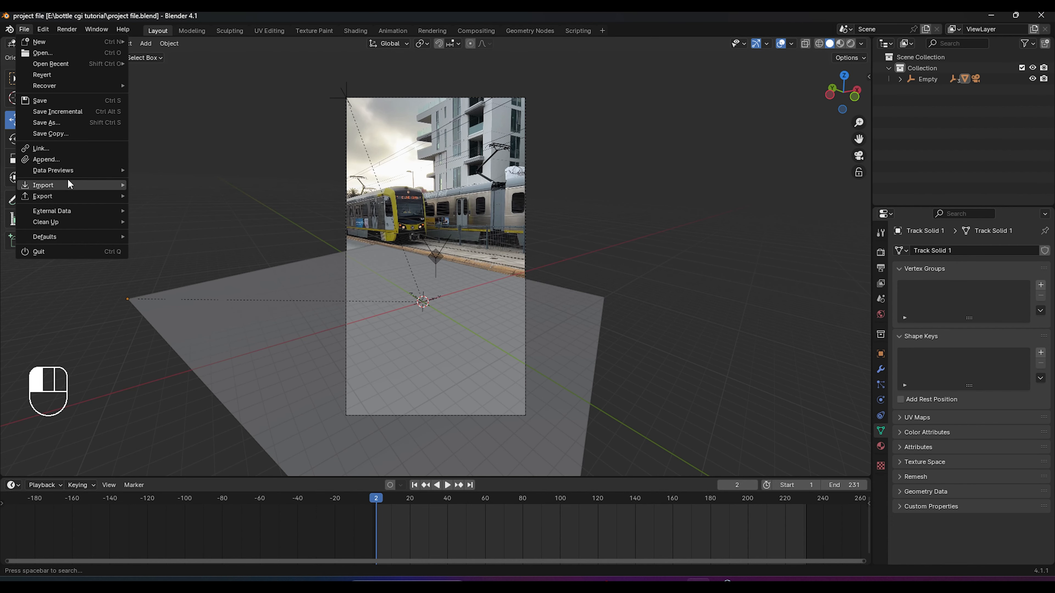
mouse_move(68, 183)
click(189, 305)
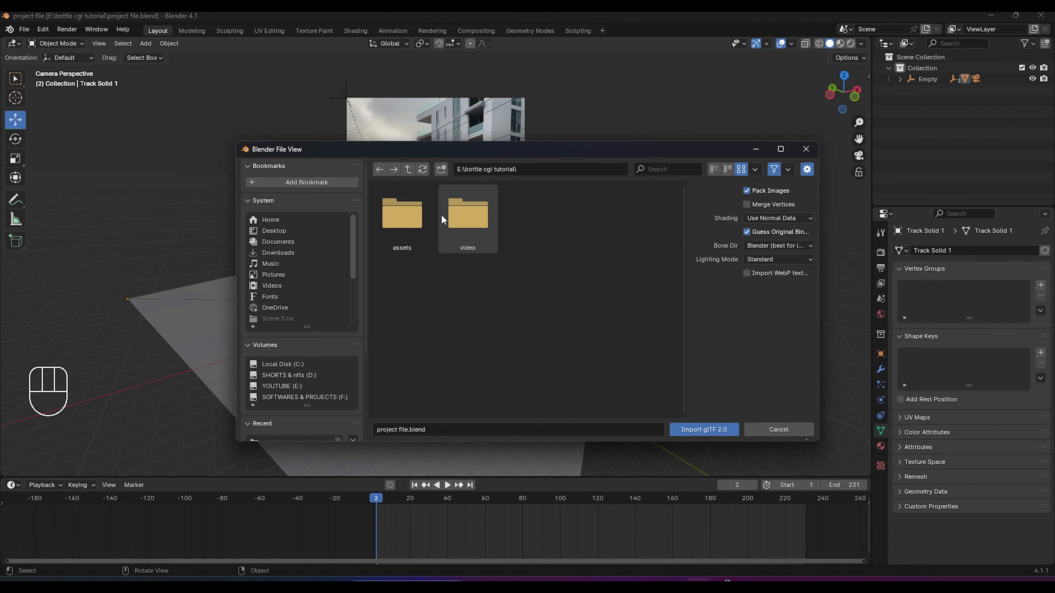
double_click(402, 216)
double_click(401, 216)
double_click(468, 216)
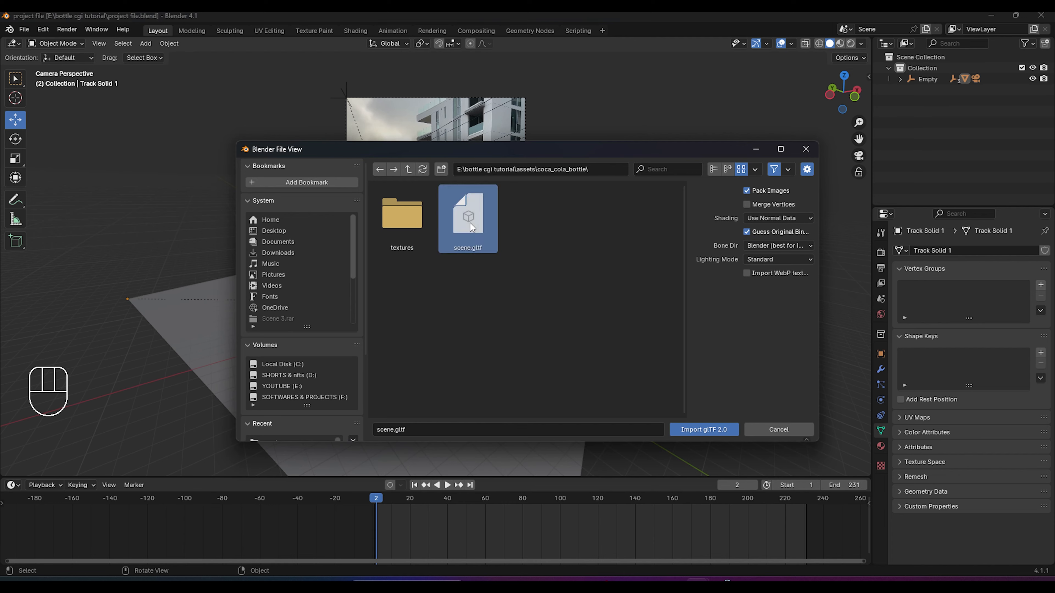
Step: Scale up the imported Sketchfab_model until the bottle stands large on the ground plane in the camera view
click(934, 90)
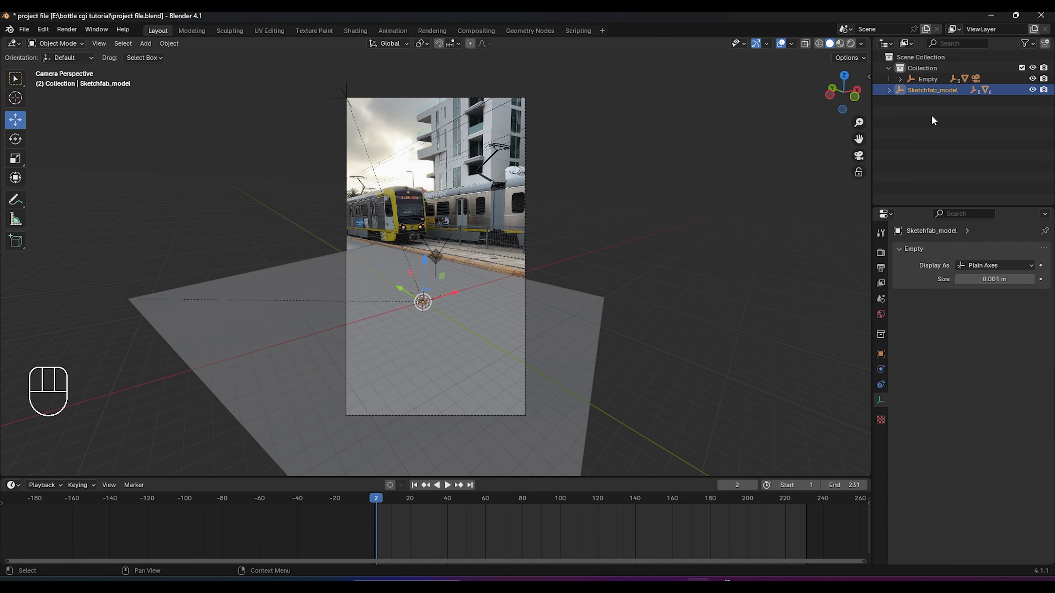
key(s)
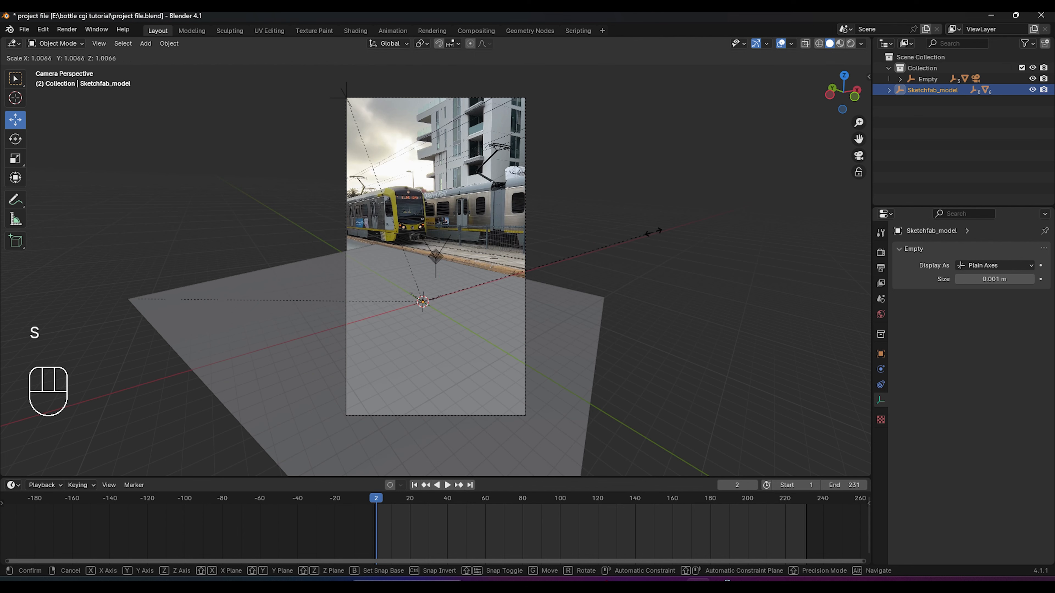
click(816, 201)
key(s)
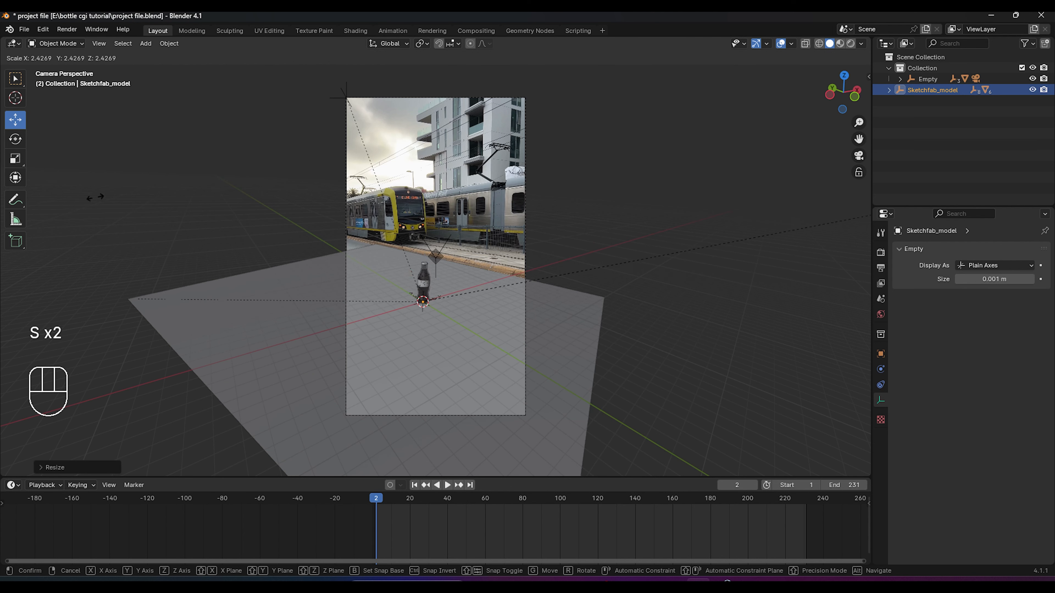
click(673, 182)
key(s)
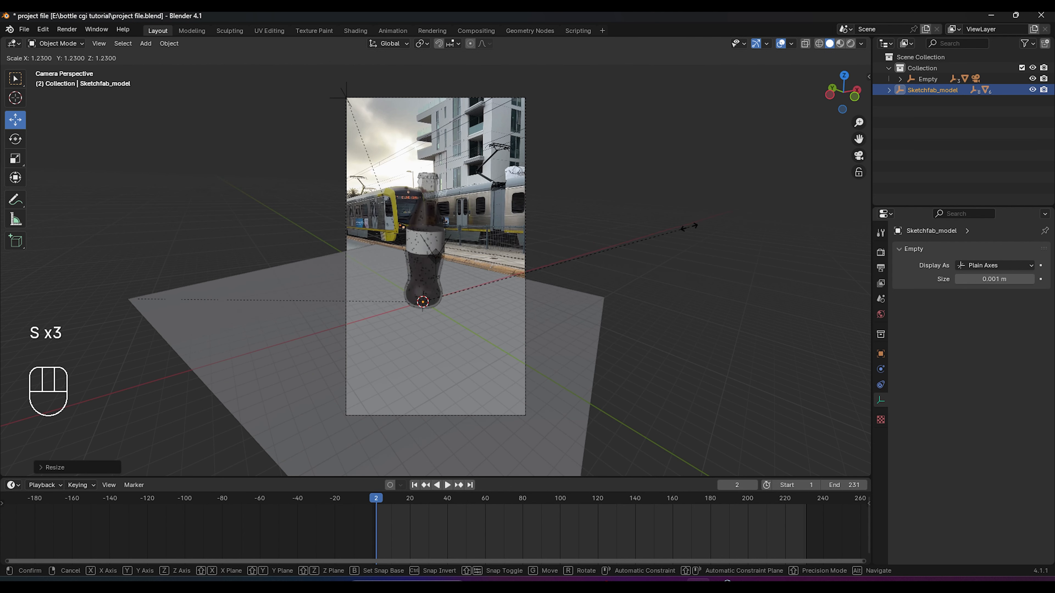
click(623, 223)
click(598, 226)
Step: Examine the bottle's size on the ground plane and against the footage through the camera, and go to frame 0
middle_drag(564, 232, 482, 234)
scroll(597, 234, down, 5)
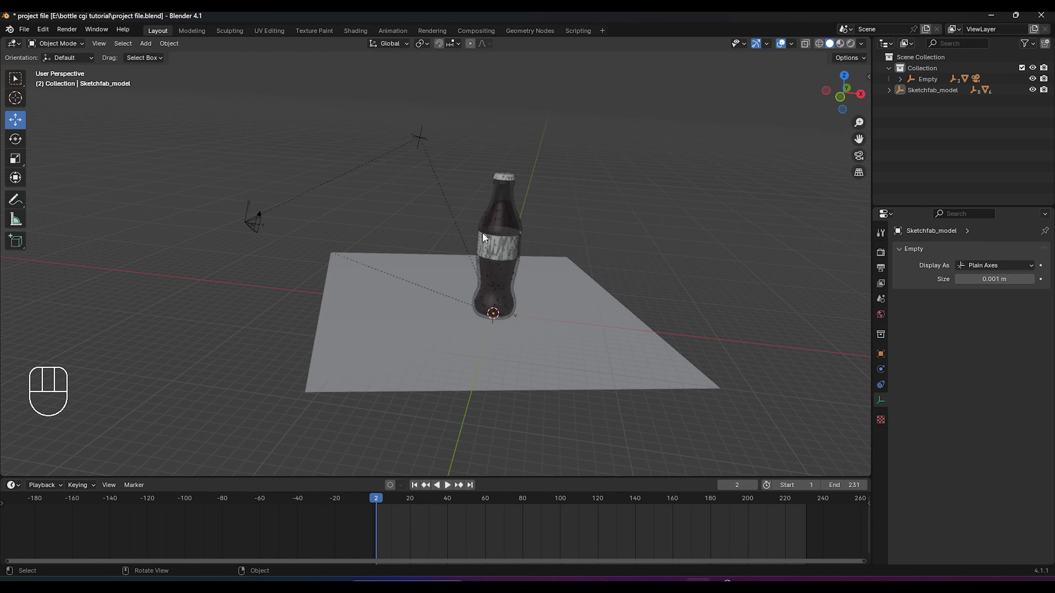
key(KP_0)
scroll(516, 226, down, 4)
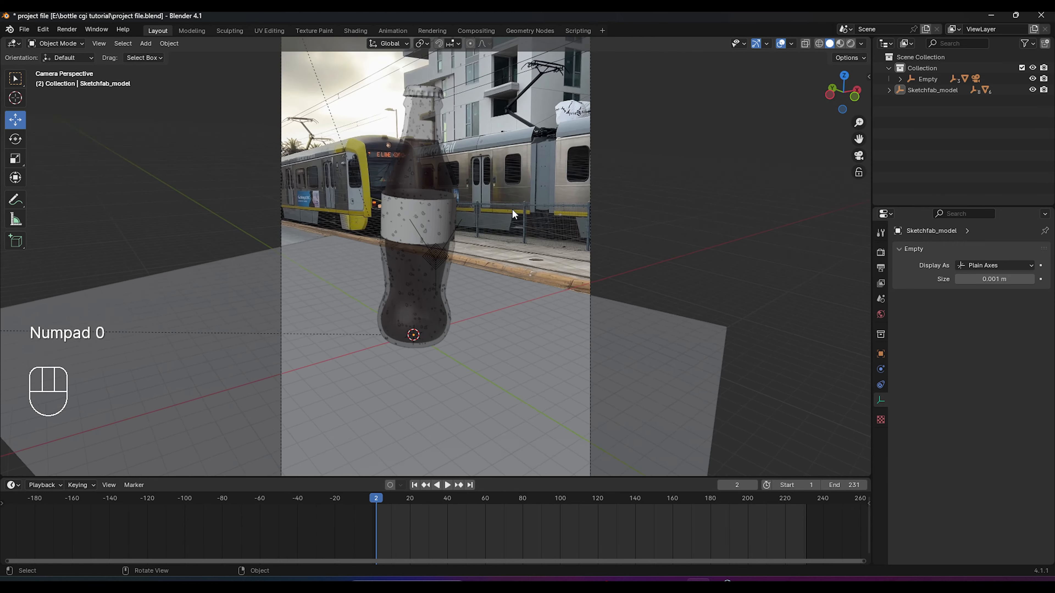
mouse_move(375, 498)
mouse_down()
mouse_move(599, 485)
mouse_move(461, 474)
mouse_move(372, 488)
mouse_up()
scroll(635, 266, down, 4)
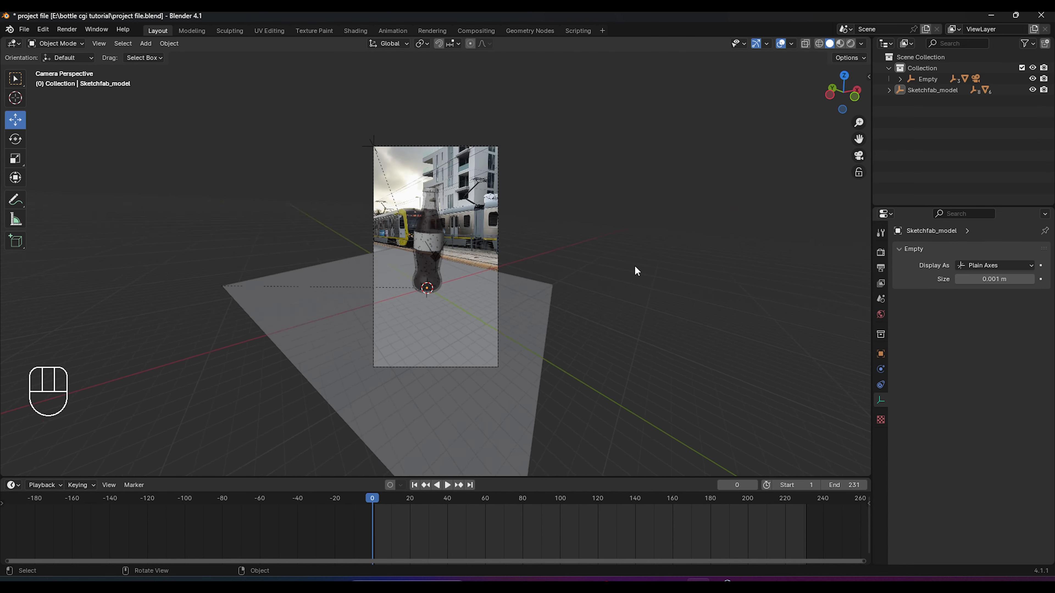
Step: Examine the bottle and the tracked camera rig in front orthographic view, and select the parent Empty of the tracked scene
middle_drag(634, 265, 575, 268)
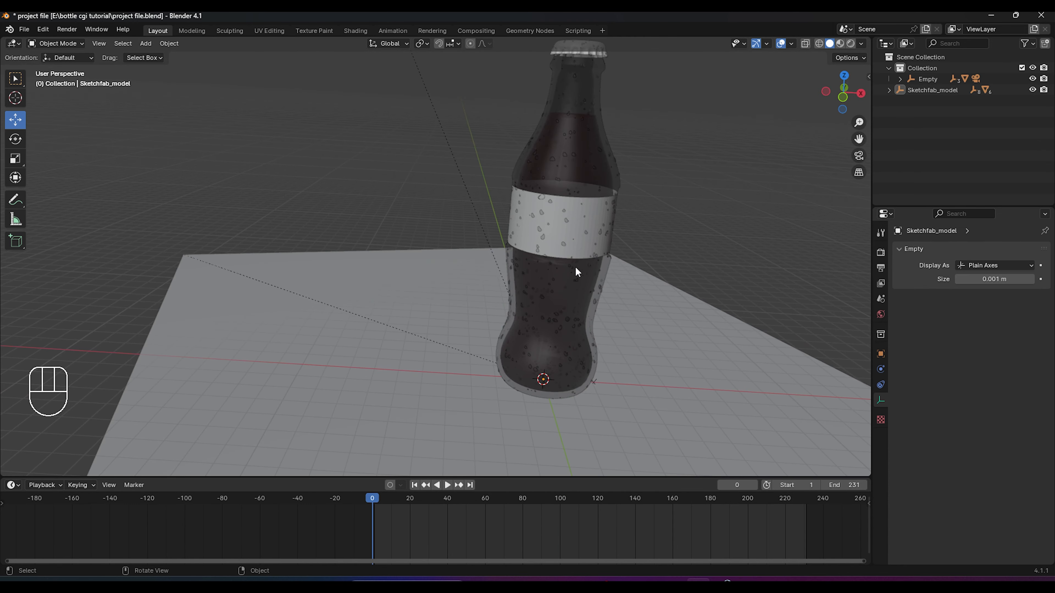
key(KP_1)
scroll(629, 175, down, 4)
scroll(578, 196, up, 1)
scroll(579, 194, up, 1)
scroll(516, 244, up, 3)
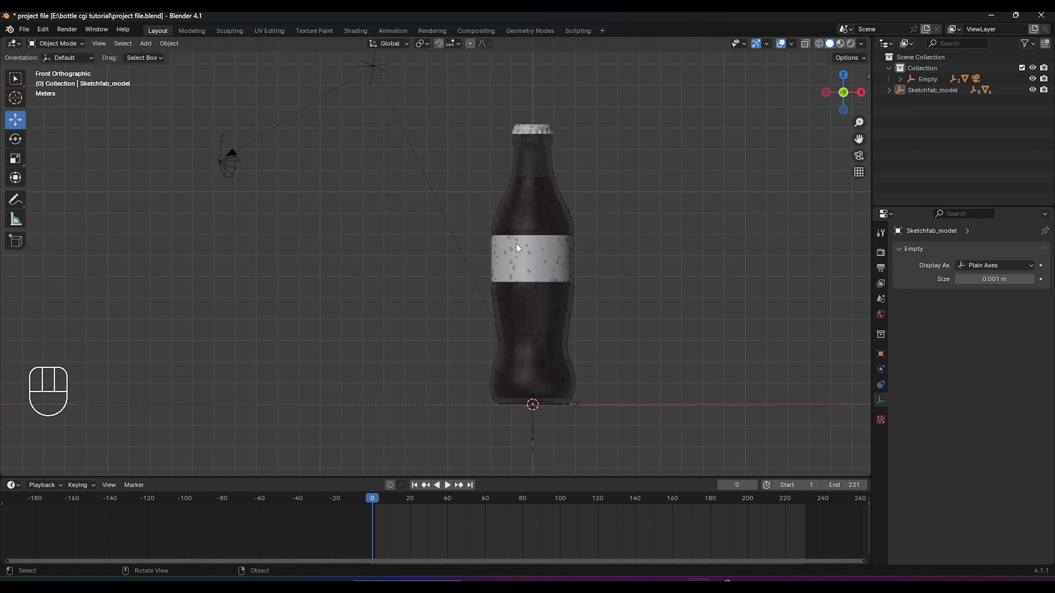
scroll(588, 284, up, 1)
drag(858, 138, 802, 35)
scroll(413, 348, down, 3)
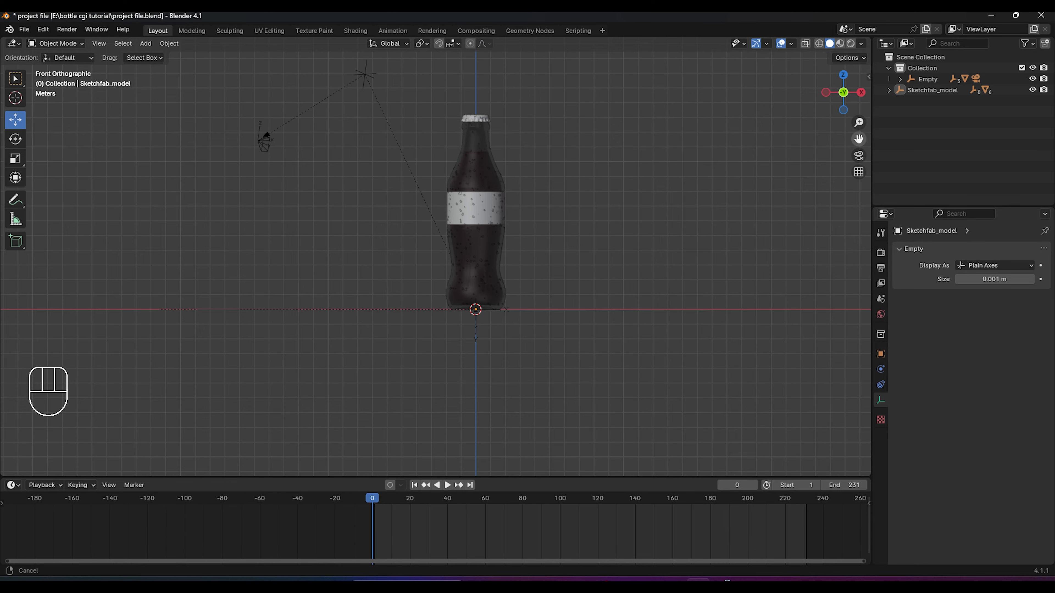
drag(858, 139, 364, 152)
click(374, 123)
scroll(588, 364, up, 2)
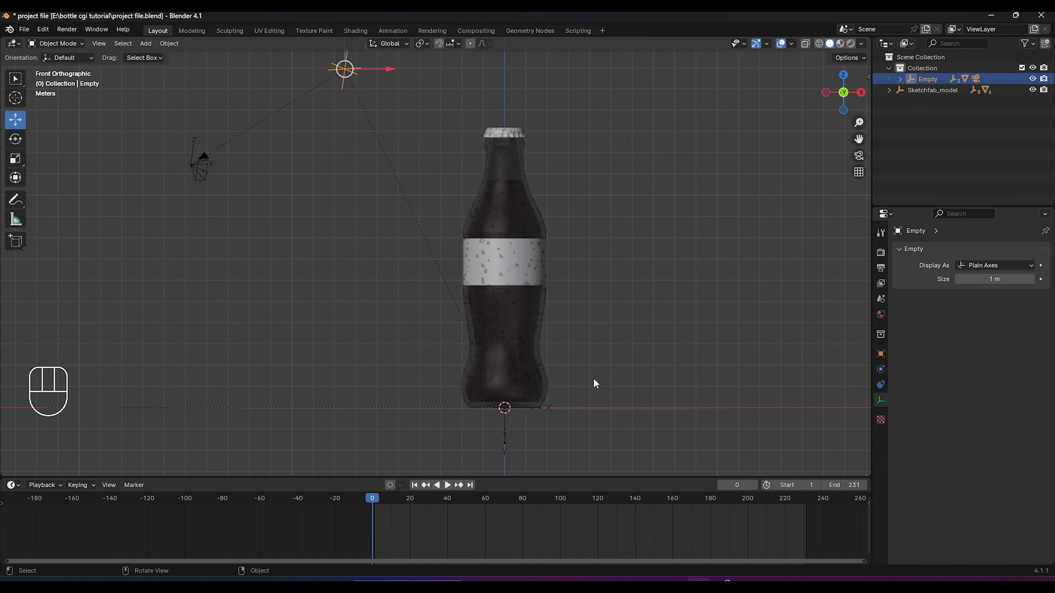
Step: Rotate the Empty slightly about the global X and Y axes to level the ground plane with the horizontal axis
key(r)
key(x)
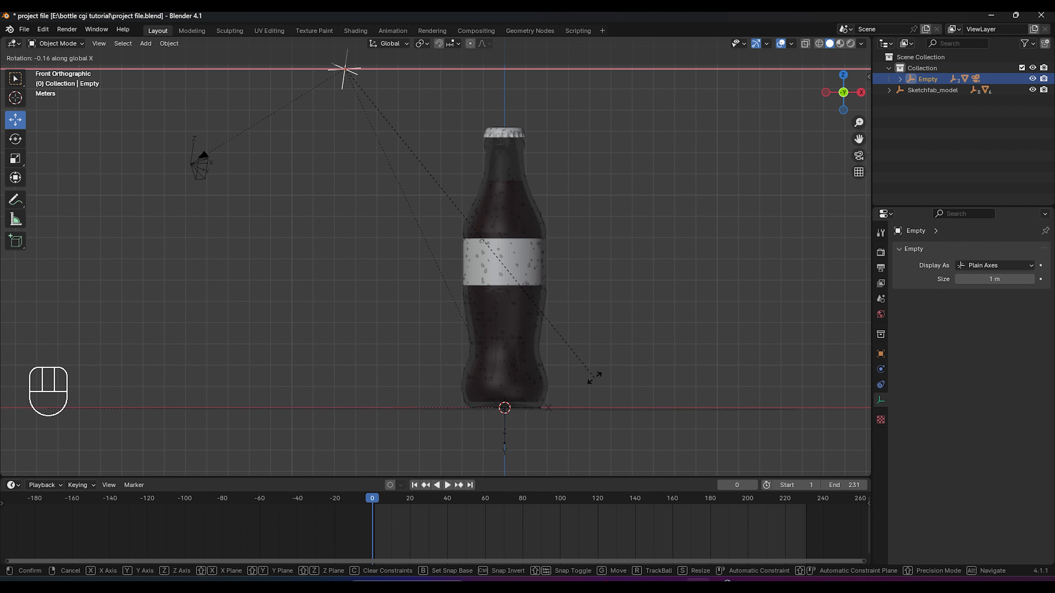
click(593, 378)
key(r)
key(y)
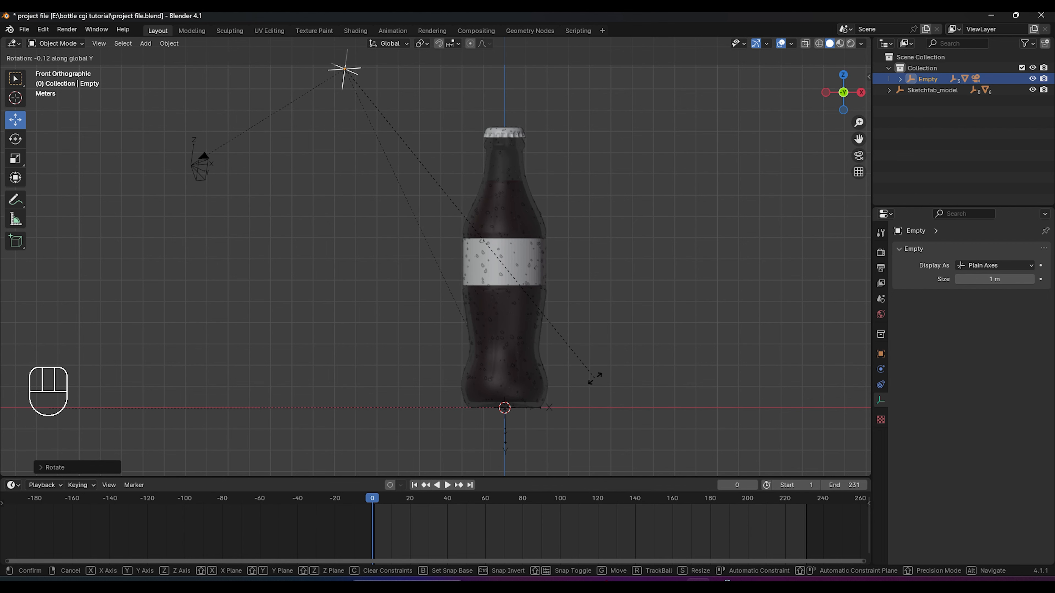
click(594, 378)
click(619, 313)
Step: Check the bottle and ground plane through the camera, and save the project
key(KP_0)
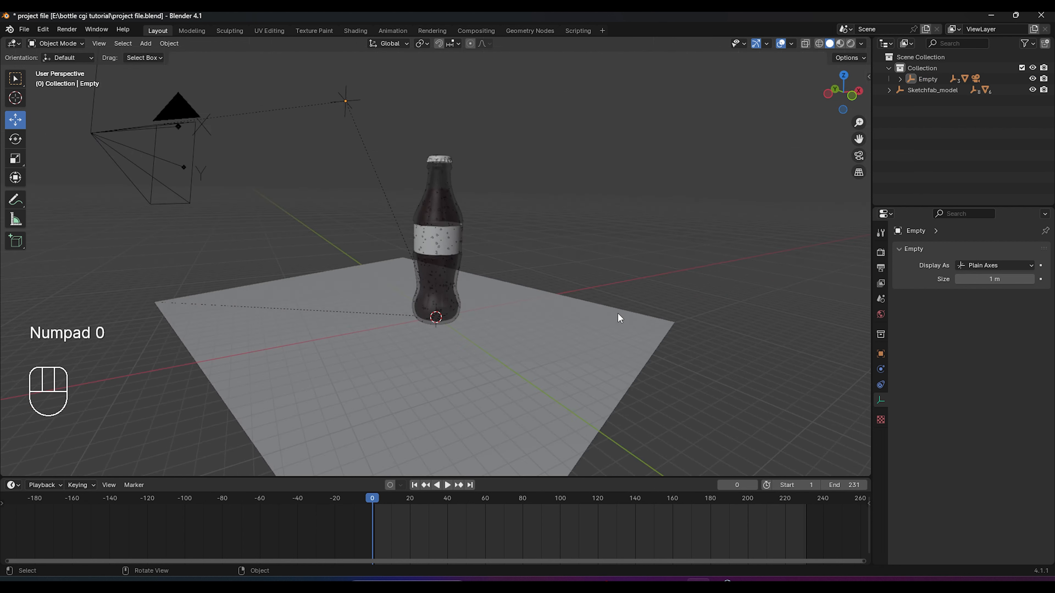
ctrl+middle_drag(599, 317, 455, 319)
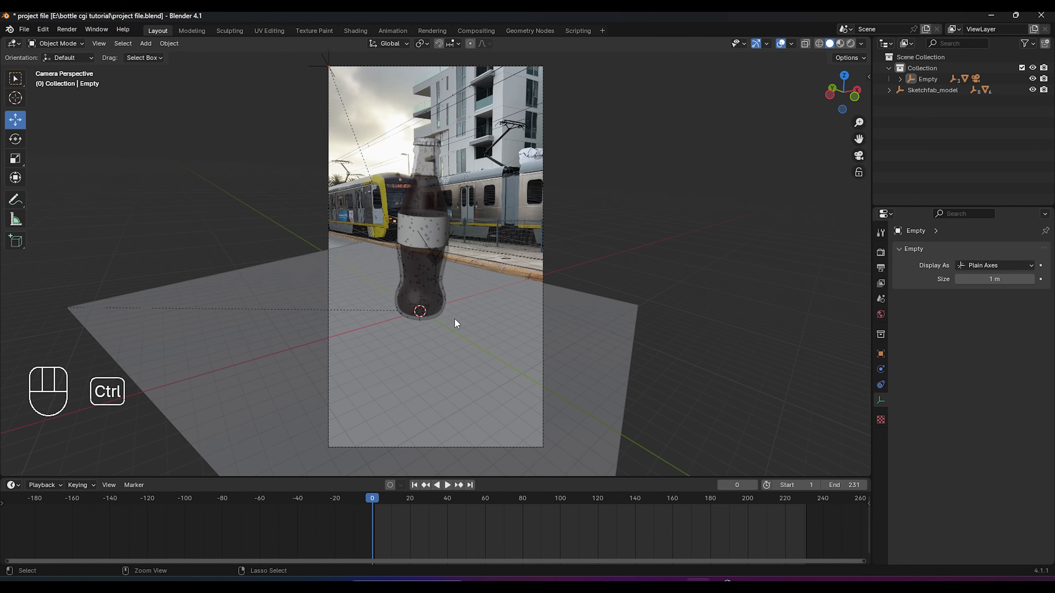
key(ctrl+s)
scroll(473, 332, up, 3)
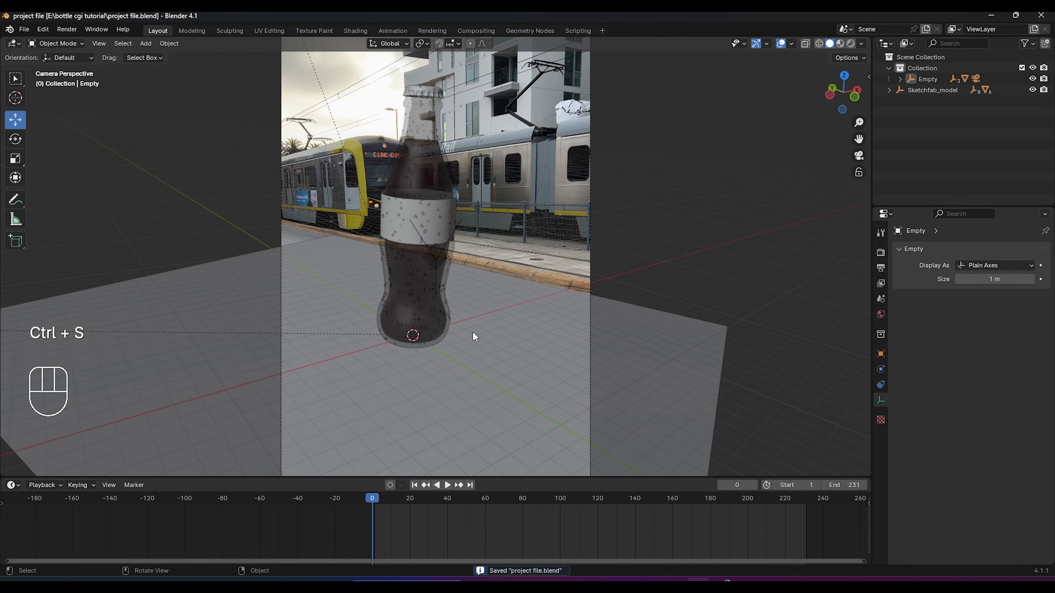
scroll(472, 332, down, 2)
Step: Try rotating the tracked scene's parent Empty freely in the camera view
click(927, 79)
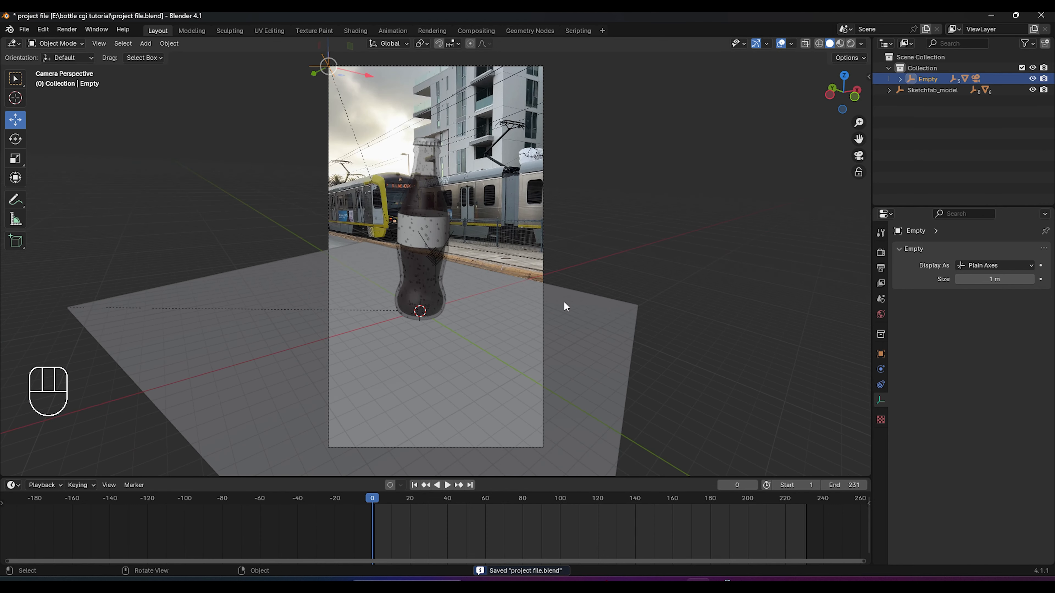
key(r)
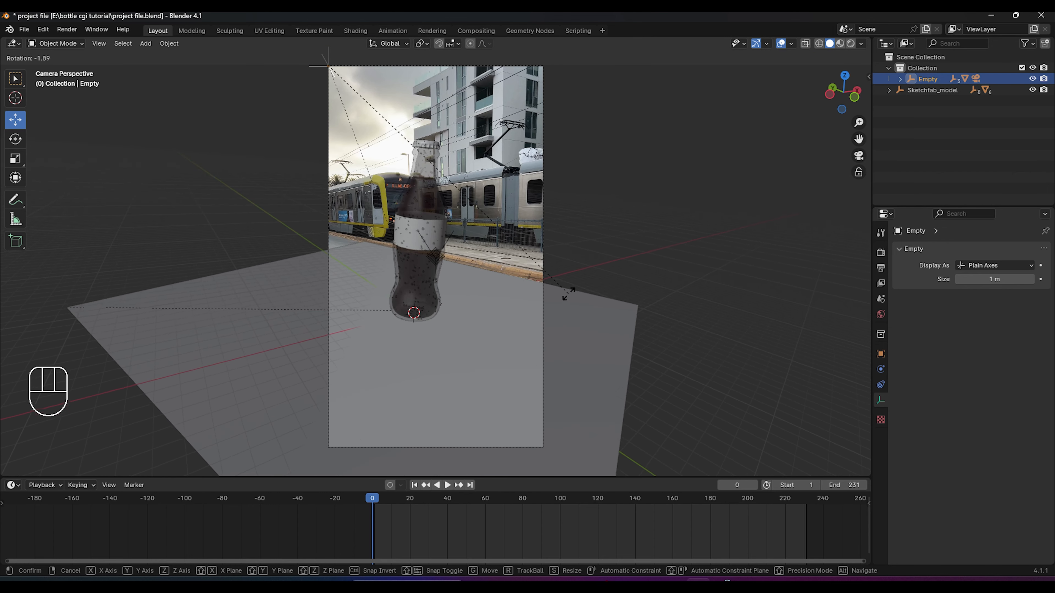
click(529, 302)
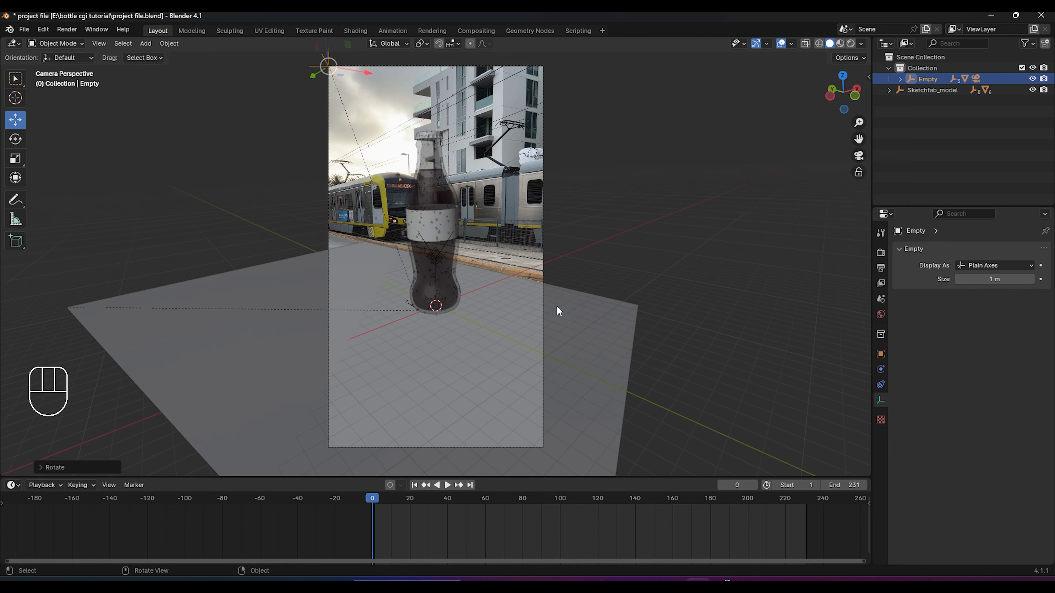
scroll(556, 305, down, 3)
middle_drag(560, 320, 610, 313)
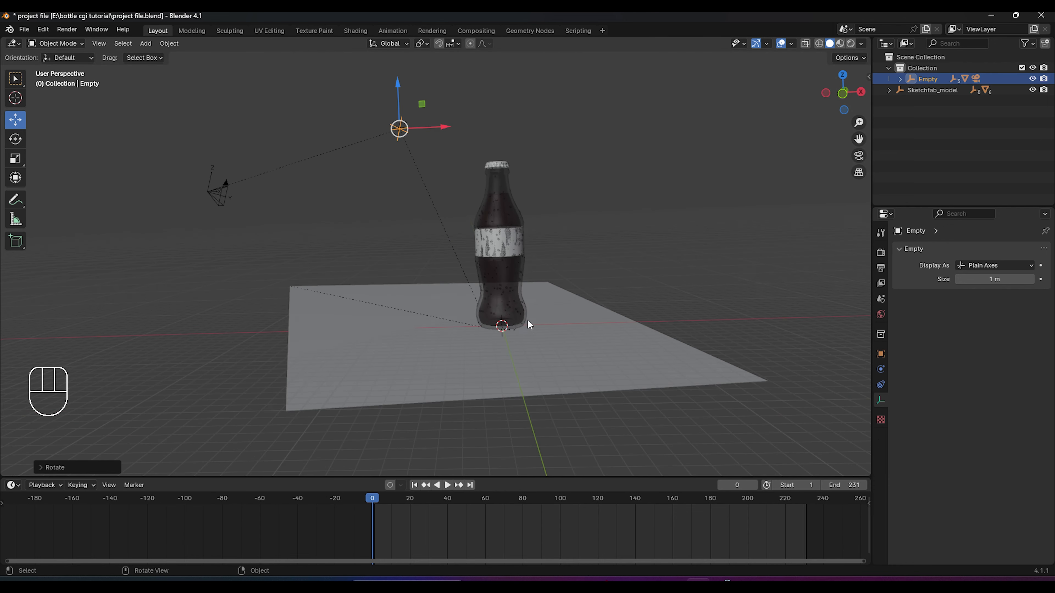
key(ctrl+z)
Step: Move the Sketchfab_model bottle slightly back across the ground plane in the camera view, and save the project
key(ctrl+s)
key(KP_0)
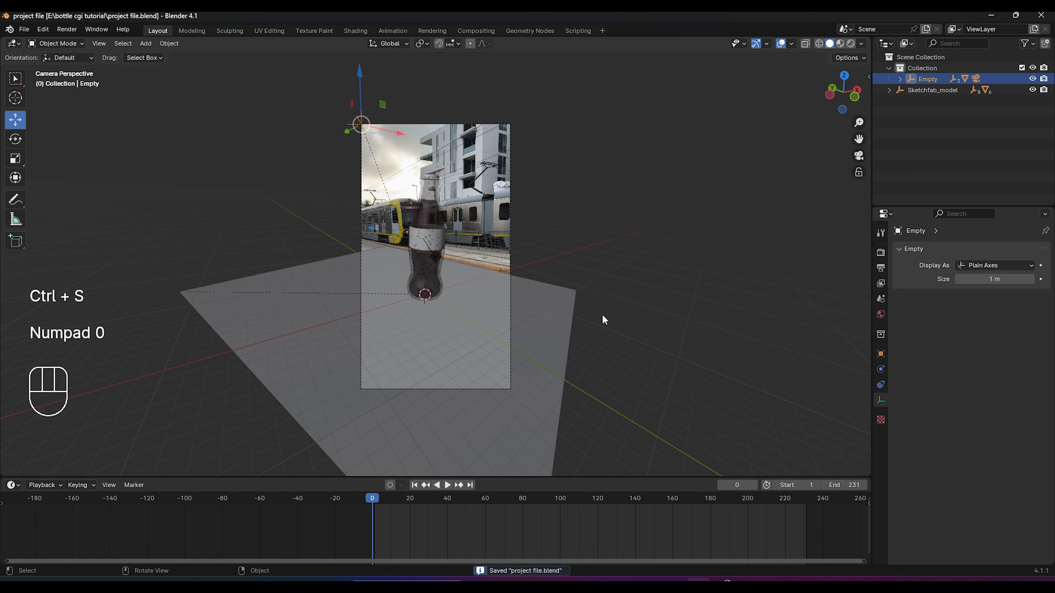
scroll(539, 273, down, 1)
key(ctrl+s)
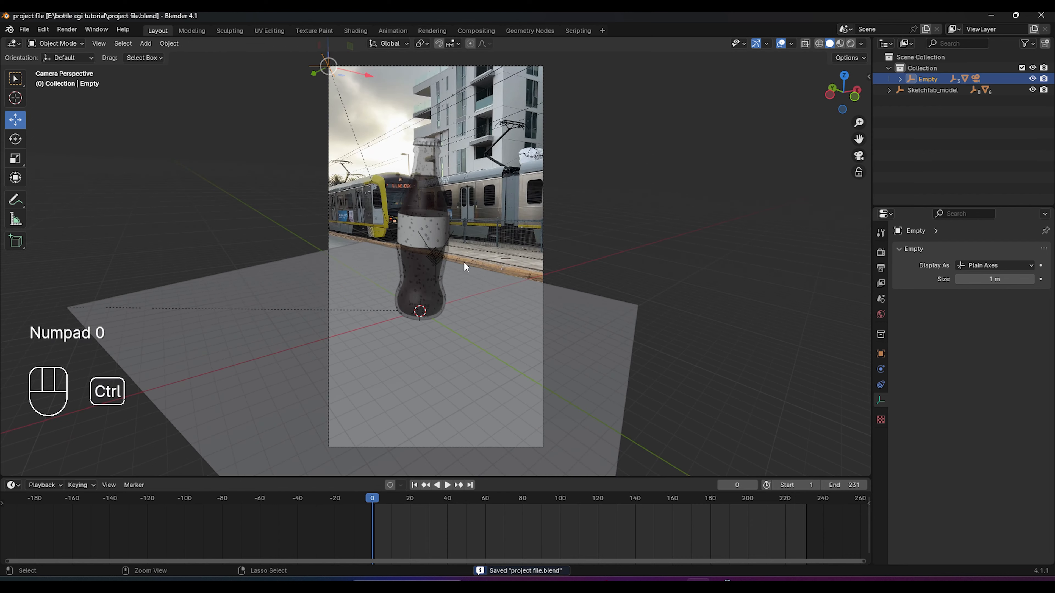
click(931, 92)
drag(401, 300, 392, 295)
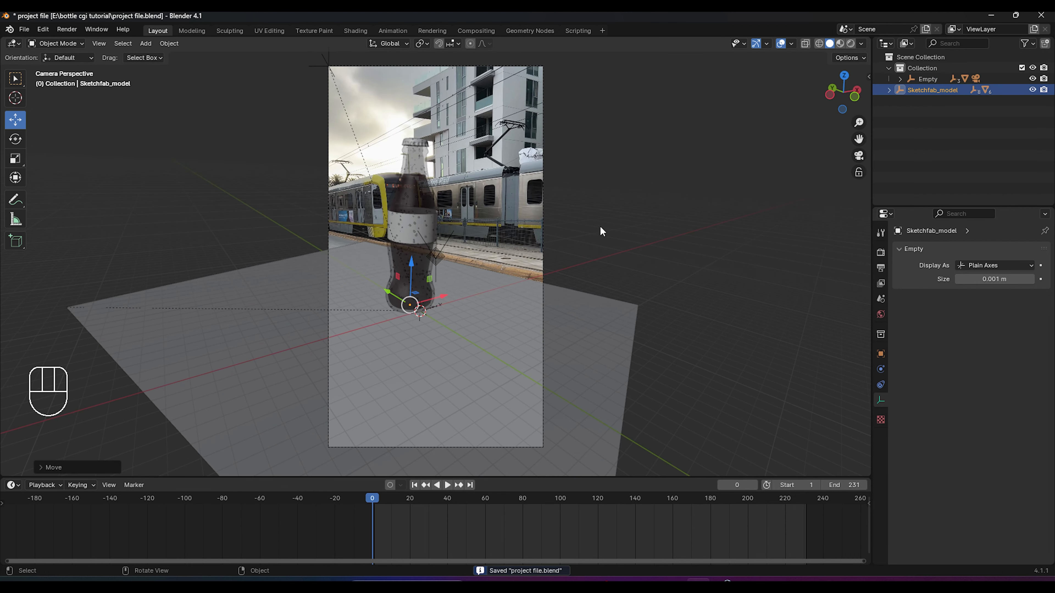
click(600, 226)
key(ctrl+s)
Step: Examine the bottle's placement on the ground plane in perspective, top and camera views, and save the project
middle_drag(430, 295, 372, 308)
scroll(555, 298, down, 5)
mouse_move(555, 299)
middle_down()
mouse_move(572, 329)
mouse_move(524, 268)
mouse_move(584, 294)
mouse_move(563, 300)
middle_up()
key(KP_7)
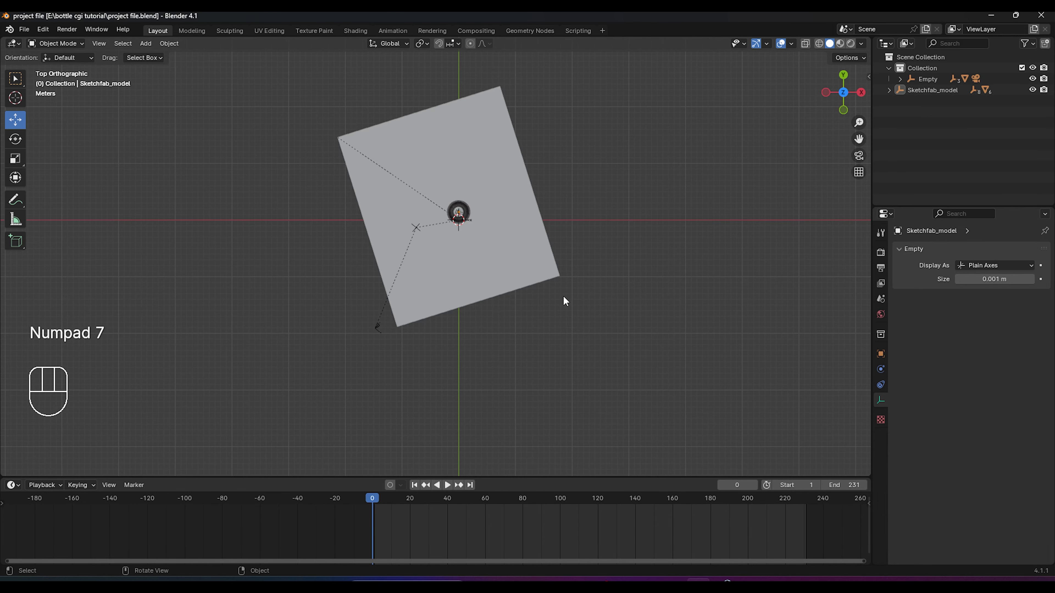
middle_drag(550, 249, 532, 228)
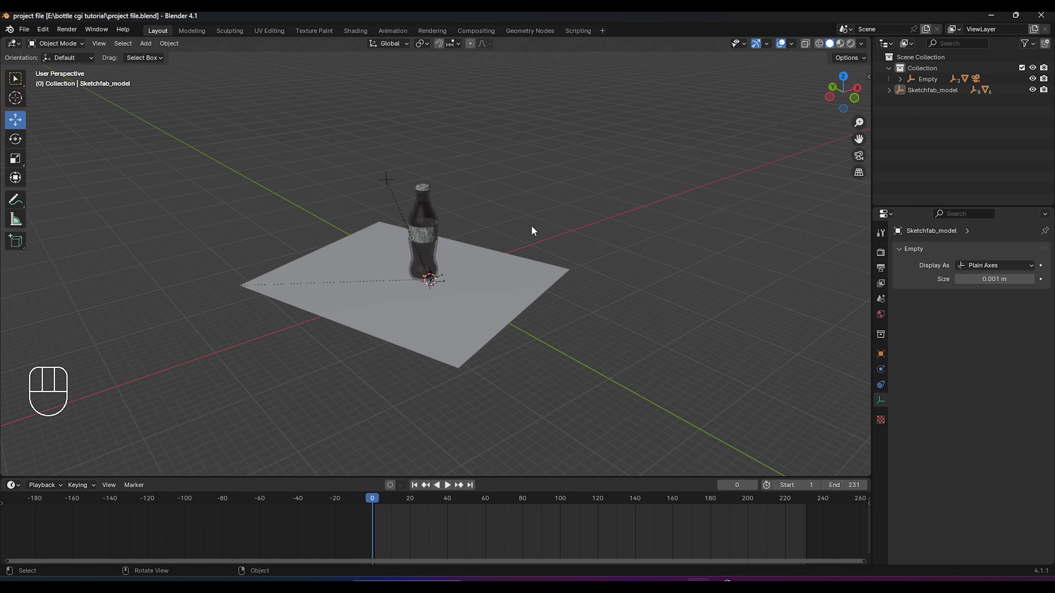
key(KP_0)
key(ctrl+s)
scroll(526, 233, up, 4)
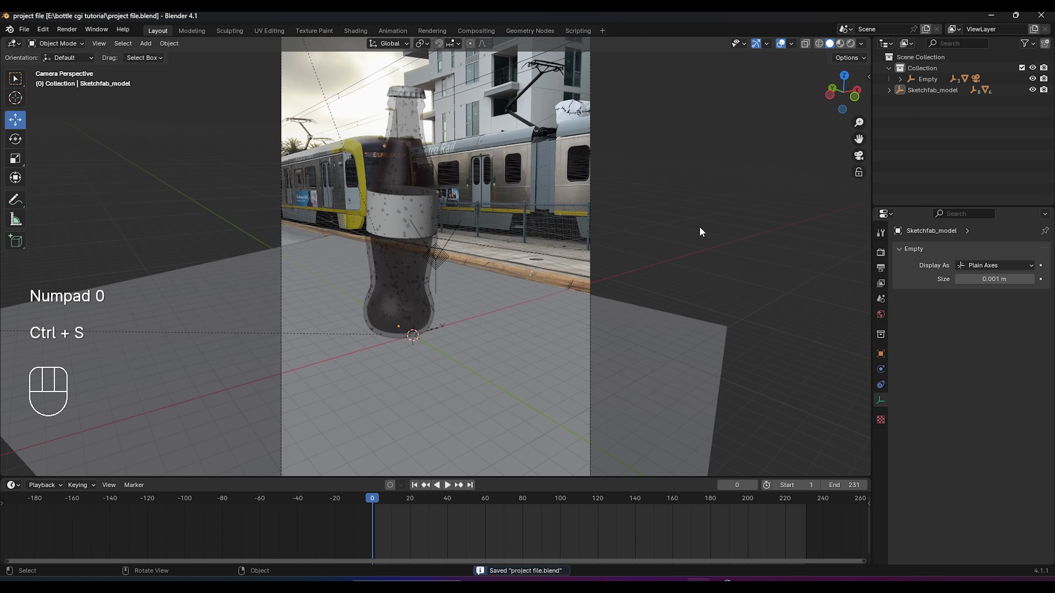
Step: Set the render engine to Cycles with GPU Compute, limiting samples to 50 in the viewport and 128 for the render
click(880, 253)
click(979, 251)
click(973, 287)
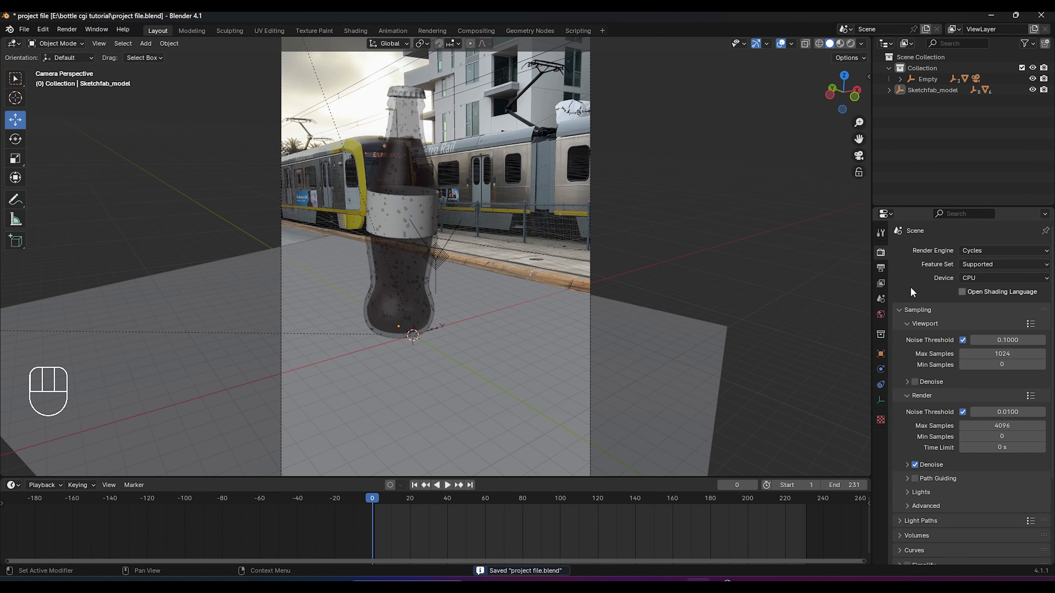
click(970, 278)
click(972, 302)
click(990, 340)
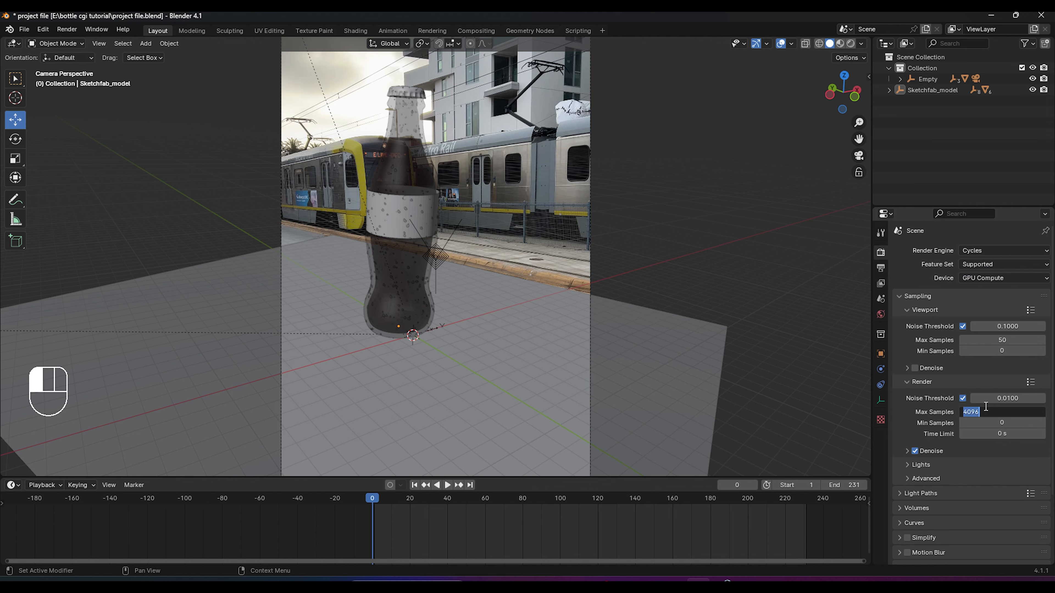
key(Return)
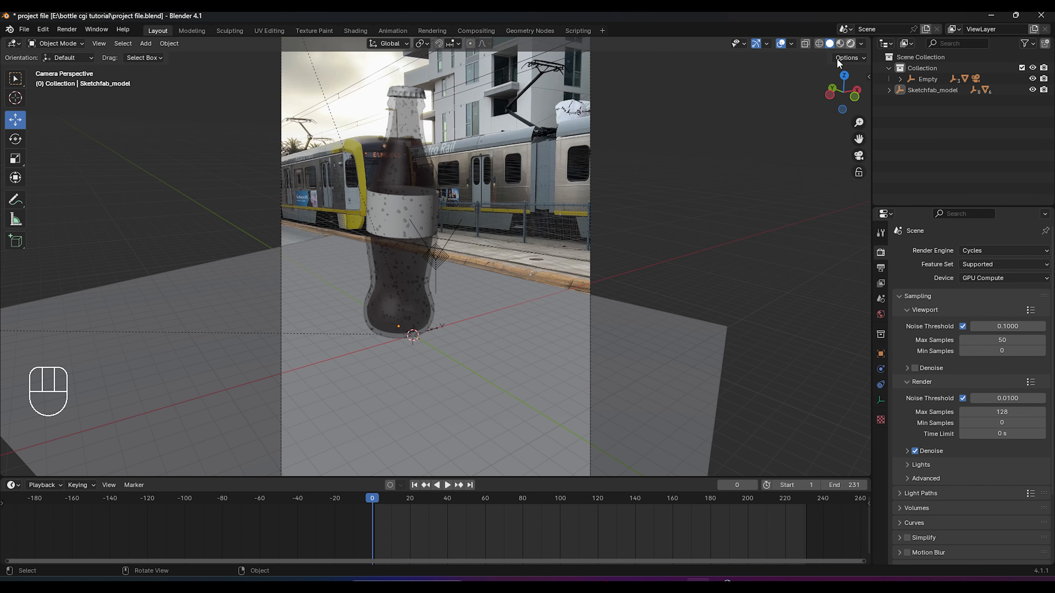
Step: Switch the viewport to rendered shading and save the project
click(850, 43)
key(ctrl+s)
scroll(621, 194, down, 3)
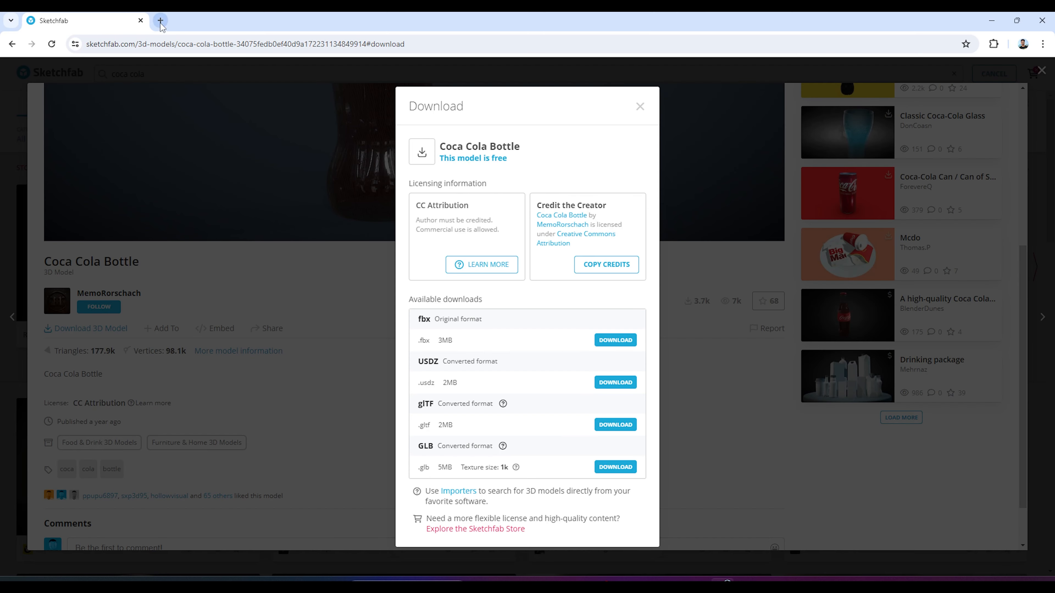
Step: Switch to the browser, open Poly Haven's HDRIs page in a new tab and browse the HDRIs
click(160, 20)
text(polyhaven)
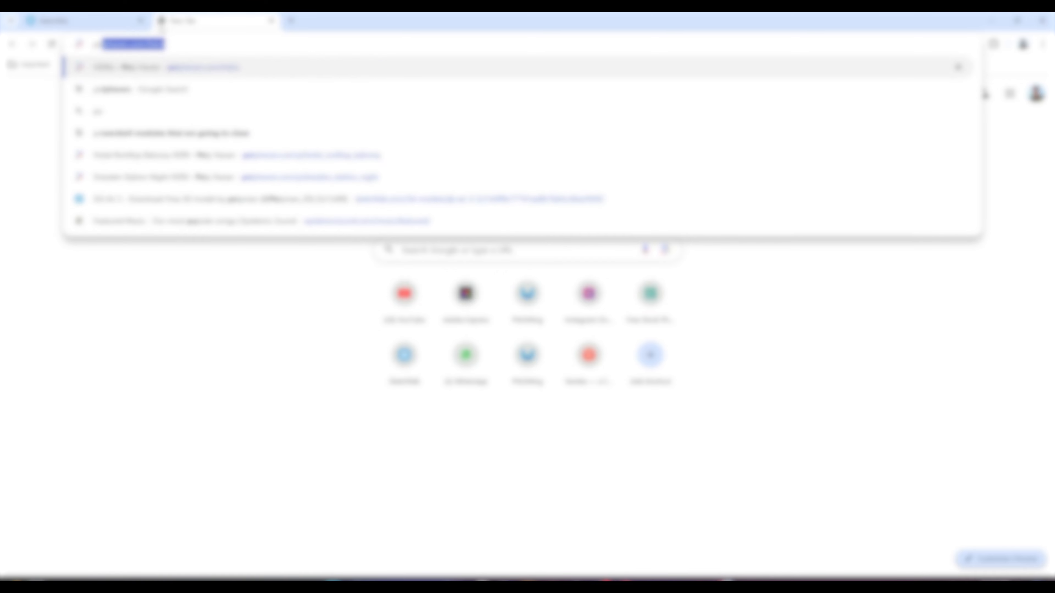
key(Return)
scroll(351, 236, down, 4)
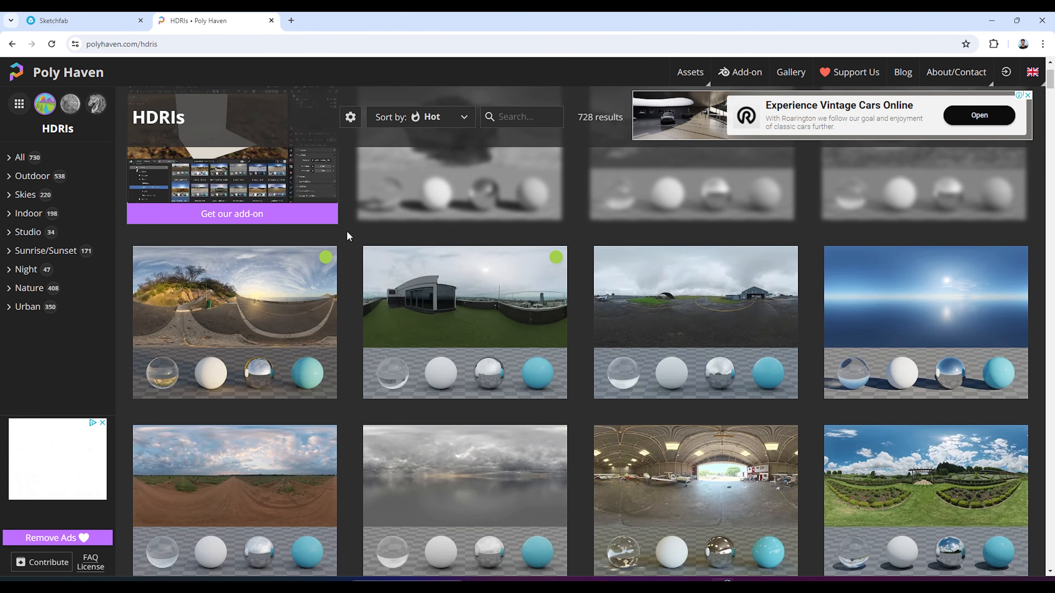
scroll(360, 314, down, 1)
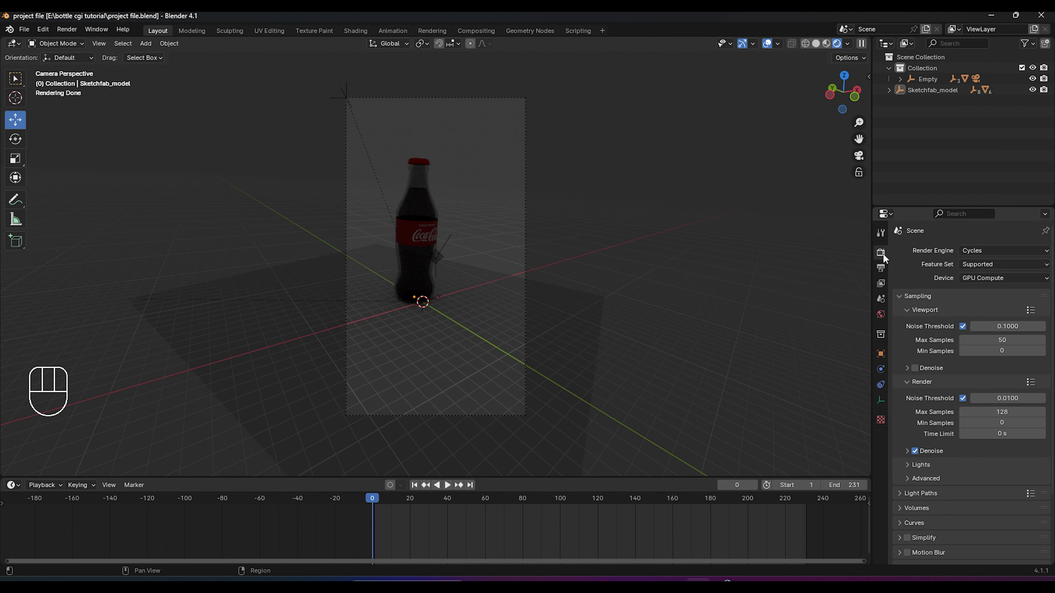
Step: Return to Blender and enable a transparent film background in the render settings
scroll(918, 522, down, 3)
click(916, 503)
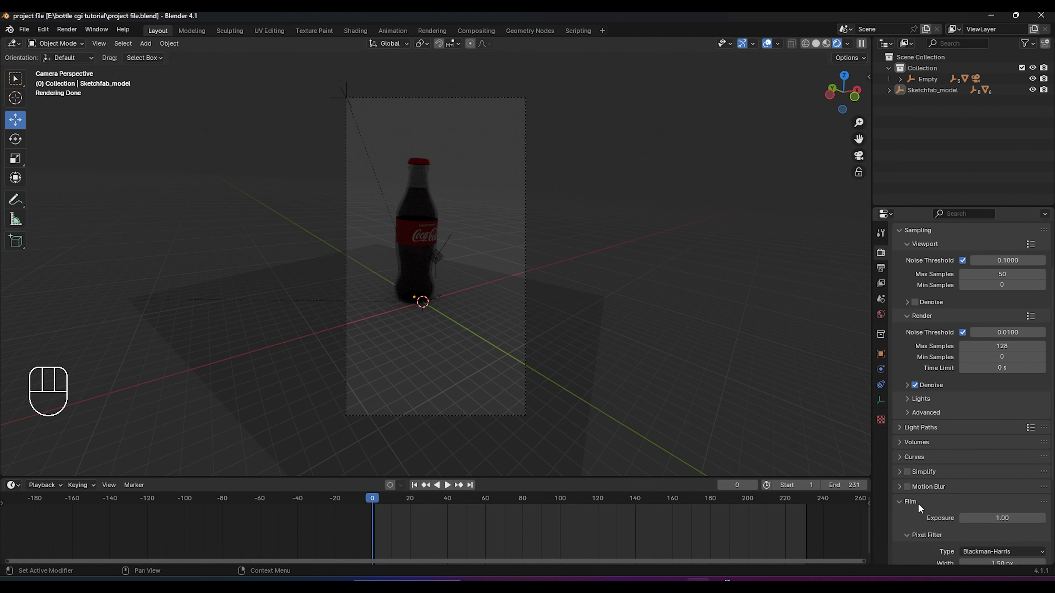
scroll(918, 502, down, 4)
click(915, 492)
scroll(628, 232, up, 2)
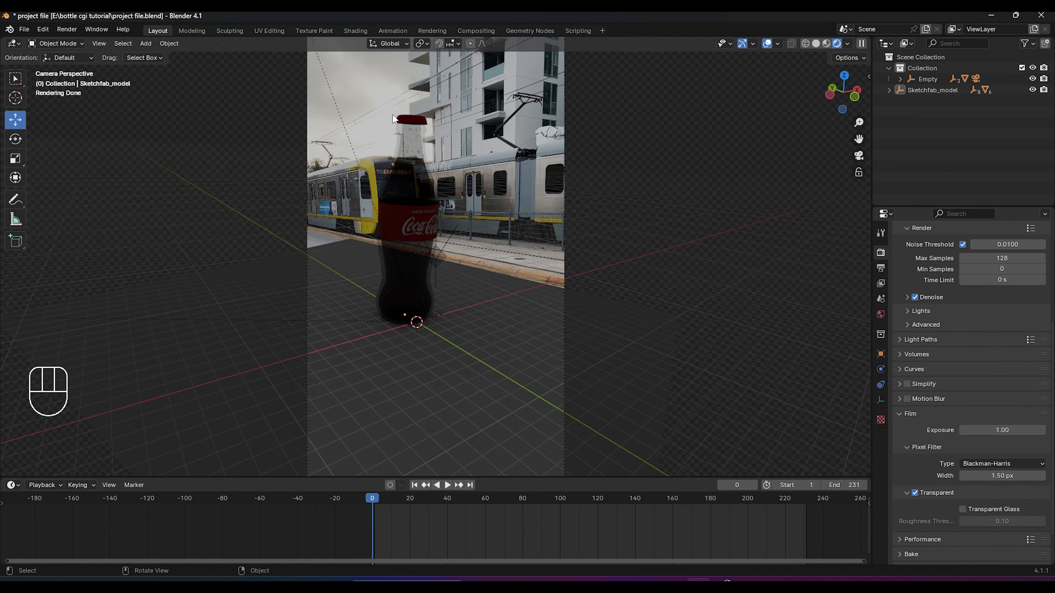
scroll(373, 120, down, 1)
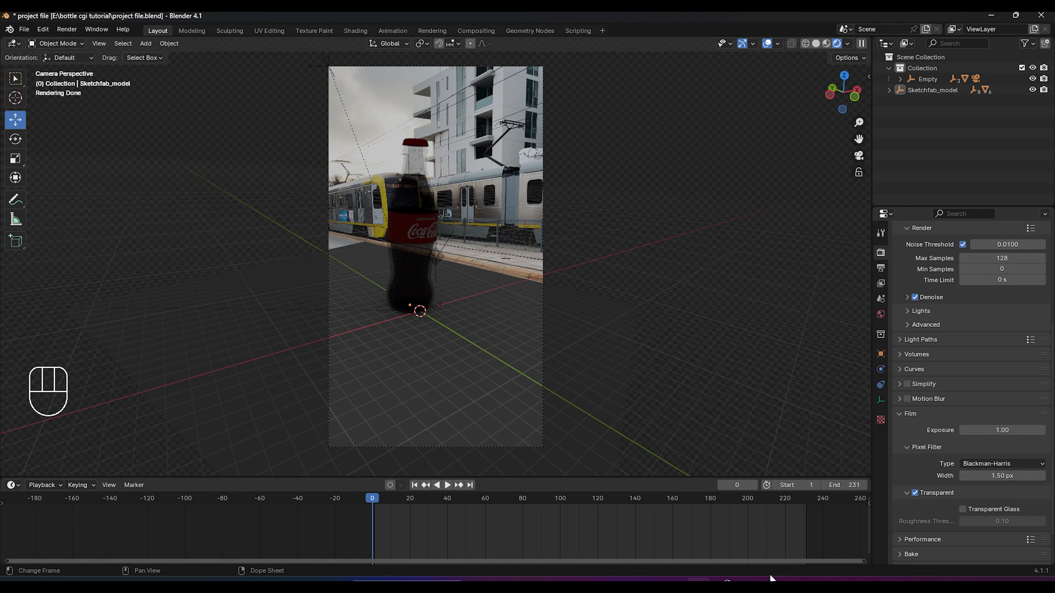
Step: Switch to the browser and download the Overcast Soil (Pure Sky) HDRI from Poly Haven as a 4K EXR
click(770, 579)
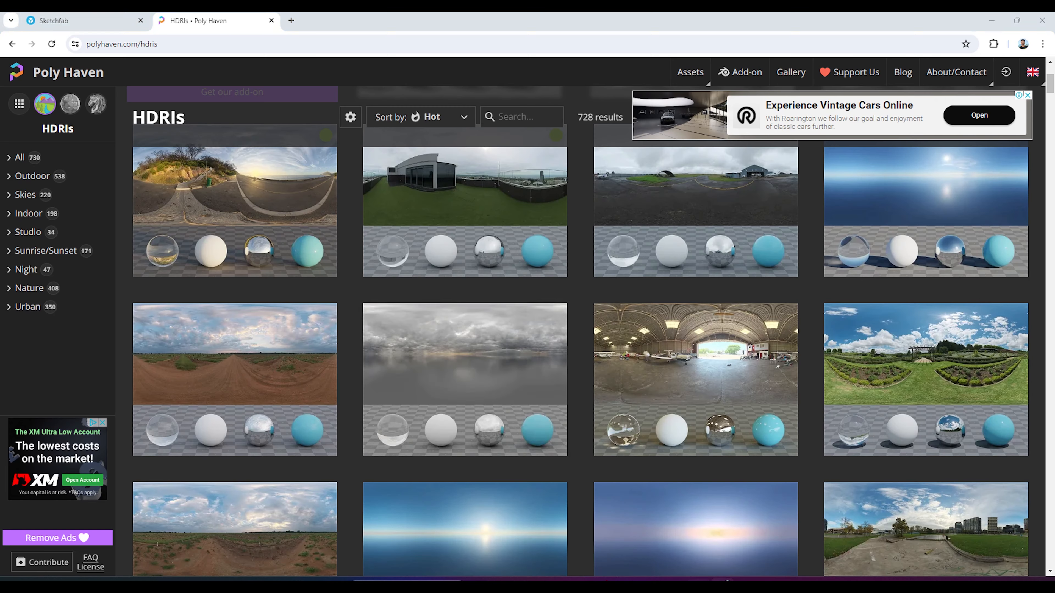
click(477, 332)
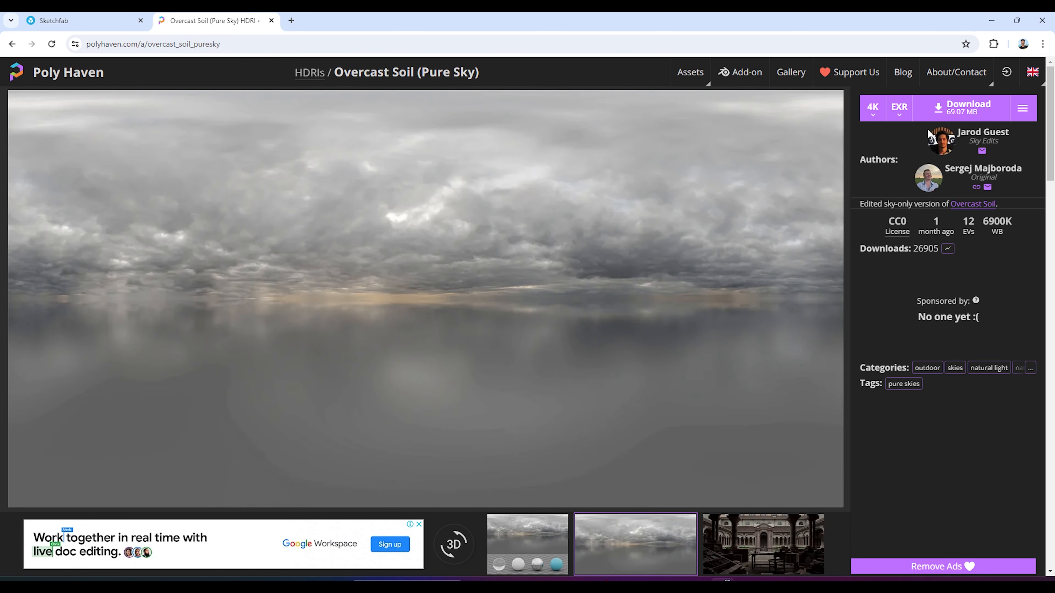
click(987, 111)
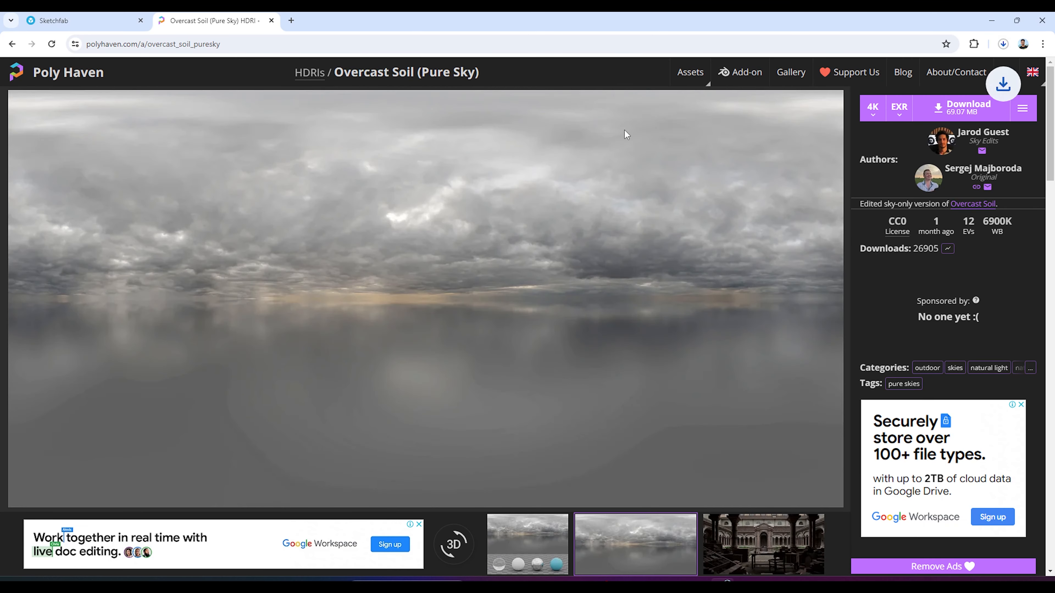
click(1001, 44)
click(617, 365)
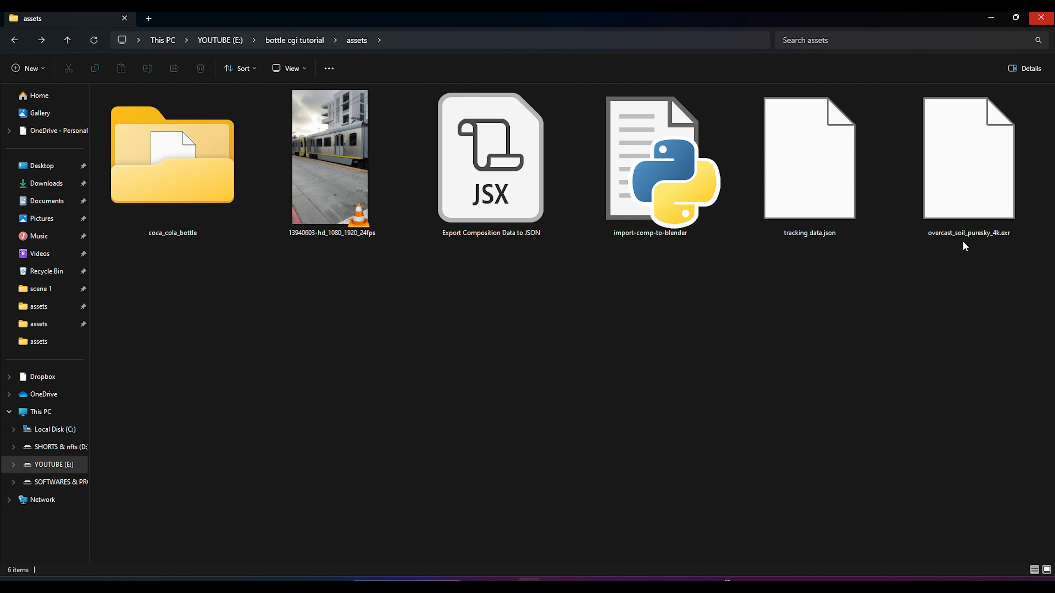
Step: Return to Blender and set the world colour to an Environment Texture using overcast_soil_puresky_4k.exr from the assets folder
click(698, 580)
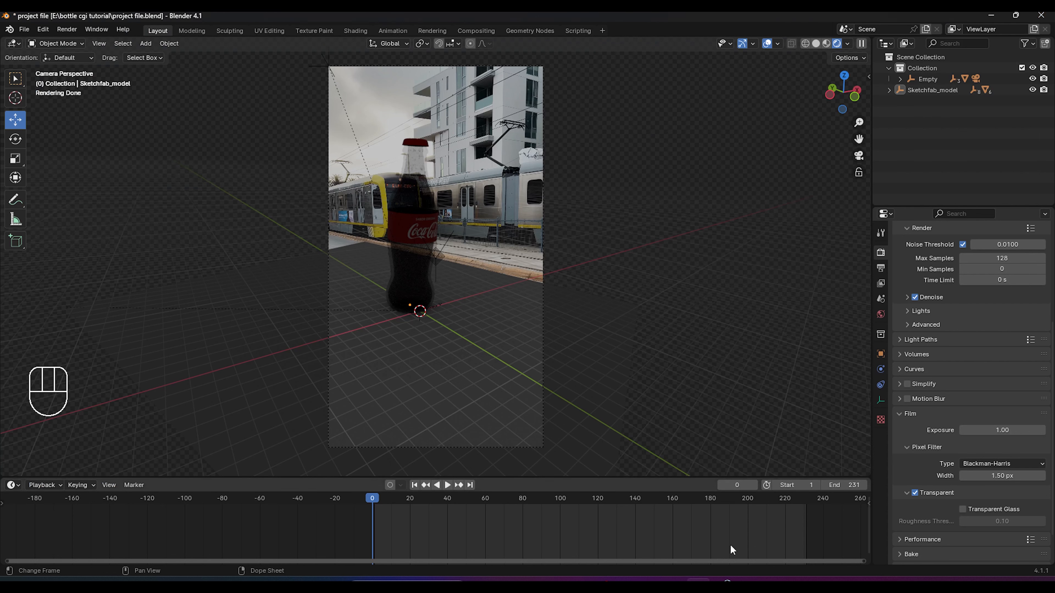
click(880, 315)
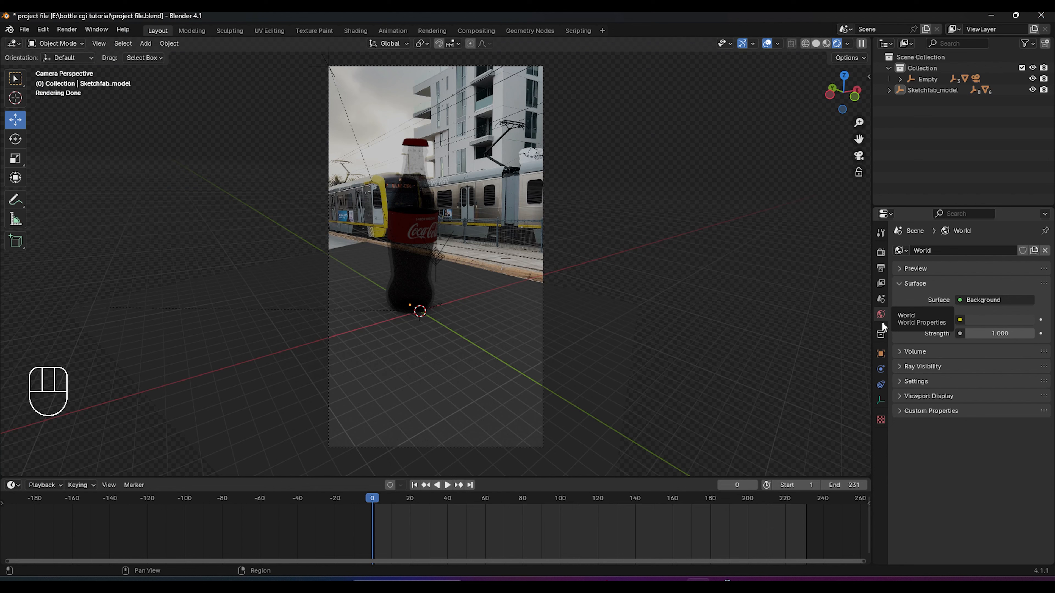
click(959, 321)
click(690, 371)
click(1015, 334)
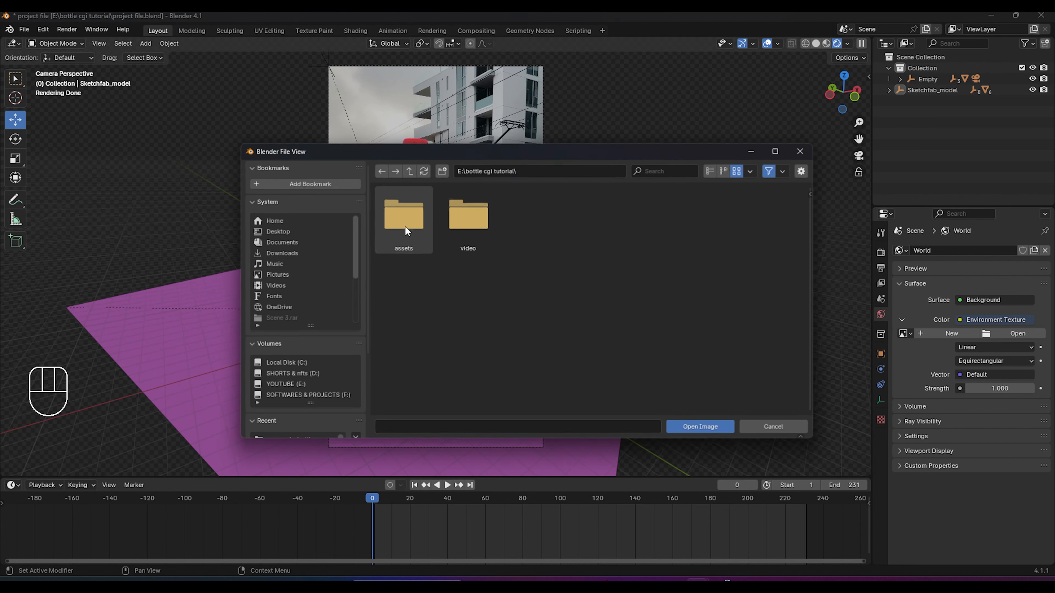
double_click(393, 225)
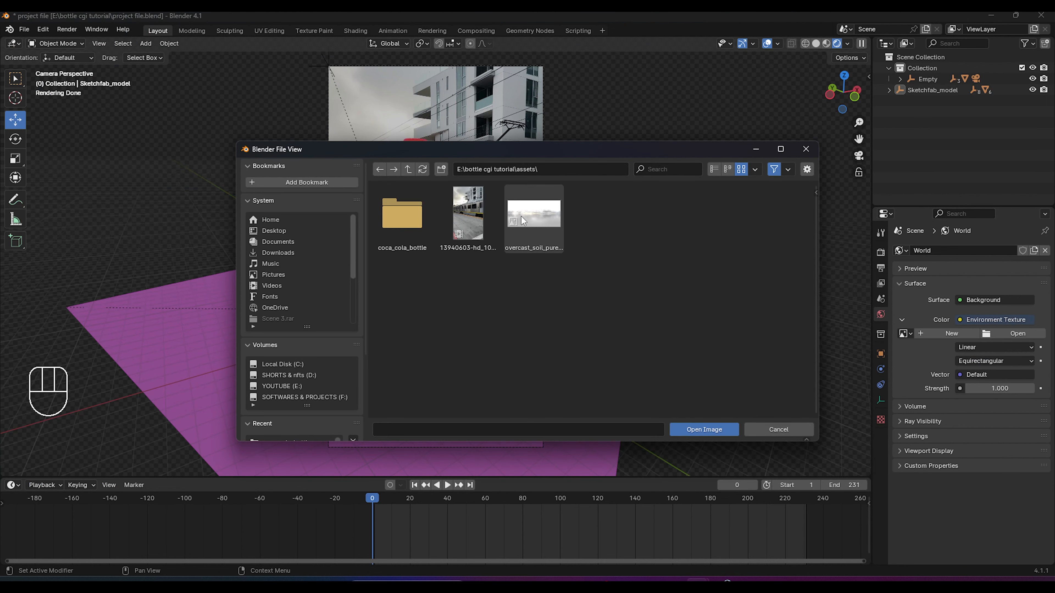
double_click(554, 220)
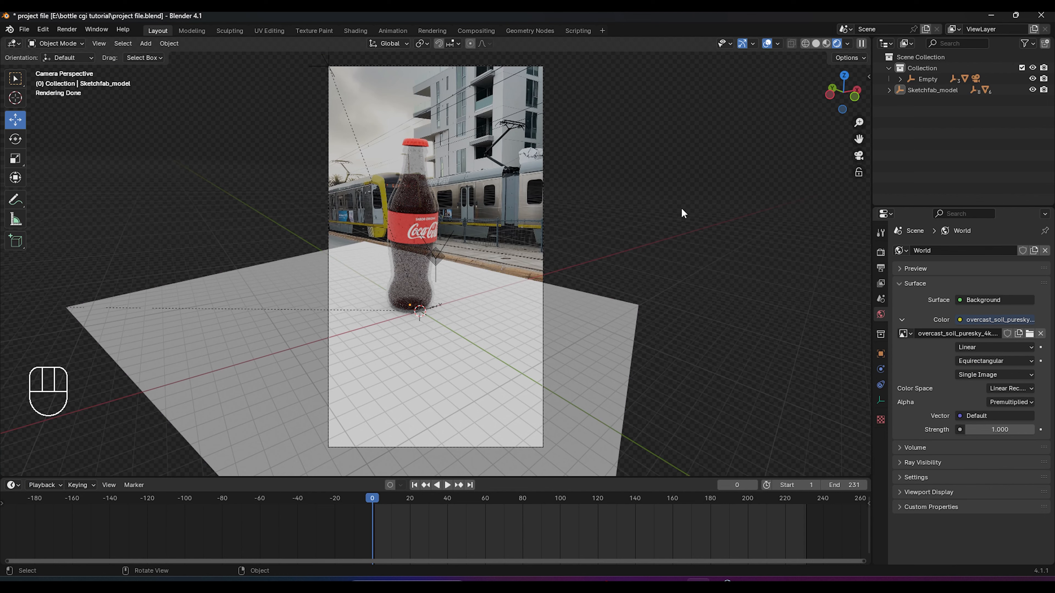
scroll(665, 216, up, 3)
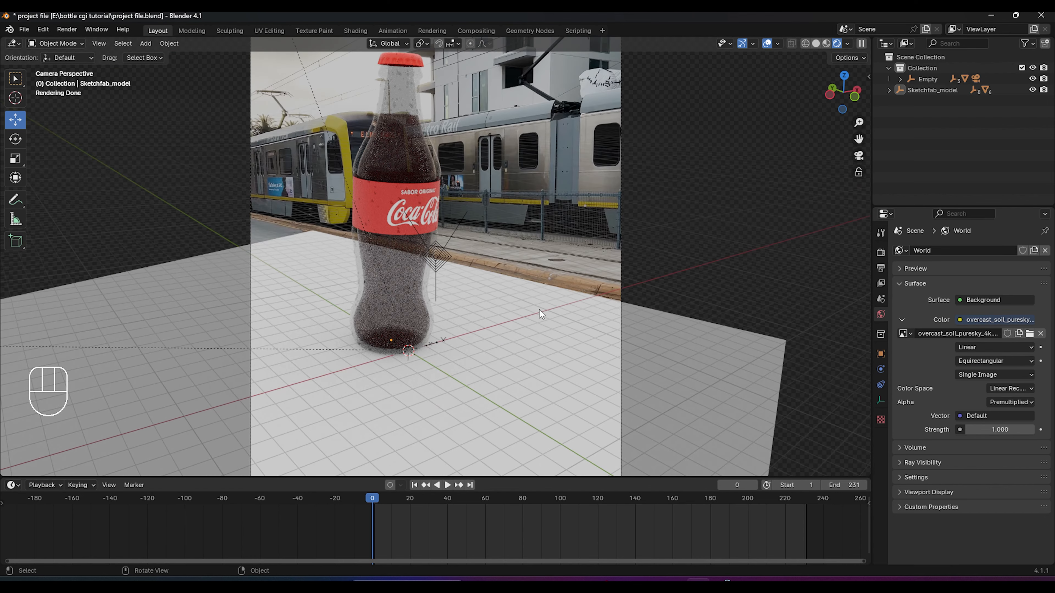
Step: Make the Track Solid 1 ground plane a Shadow Catcher in its object visibility settings
scroll(539, 310, down, 3)
click(499, 301)
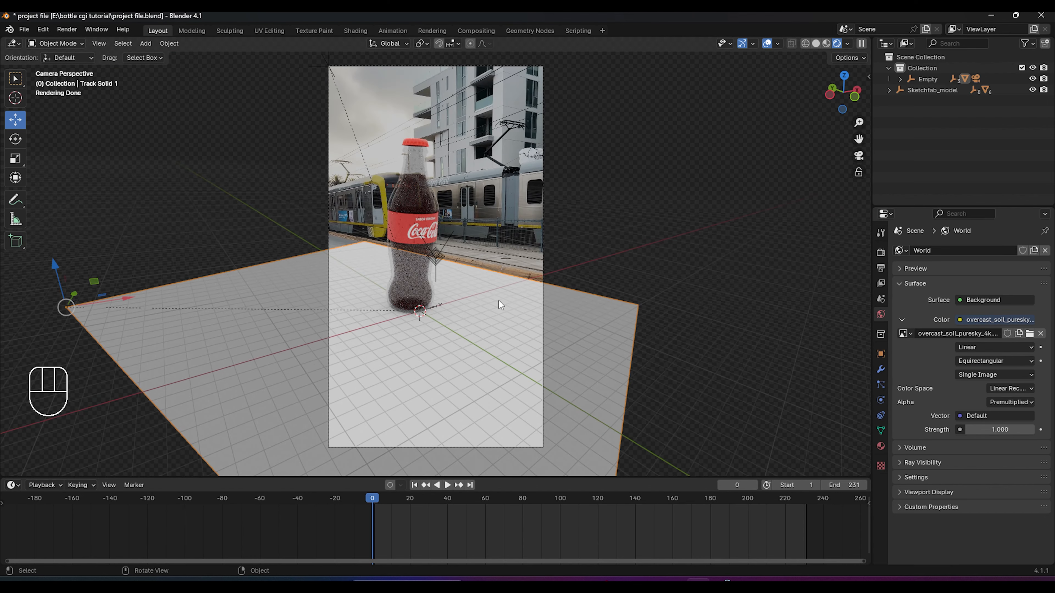
click(881, 355)
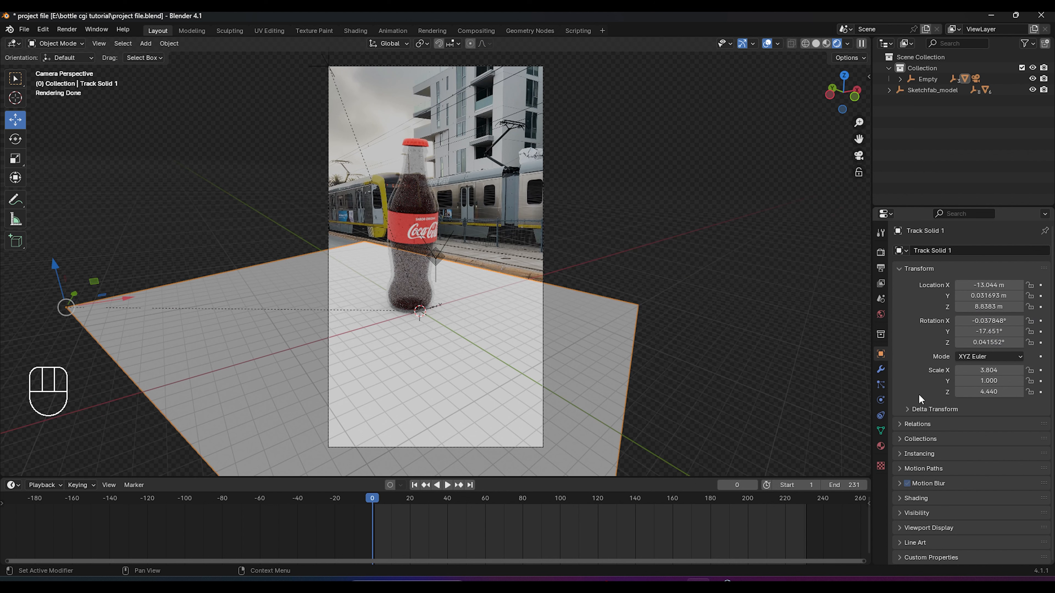
click(900, 498)
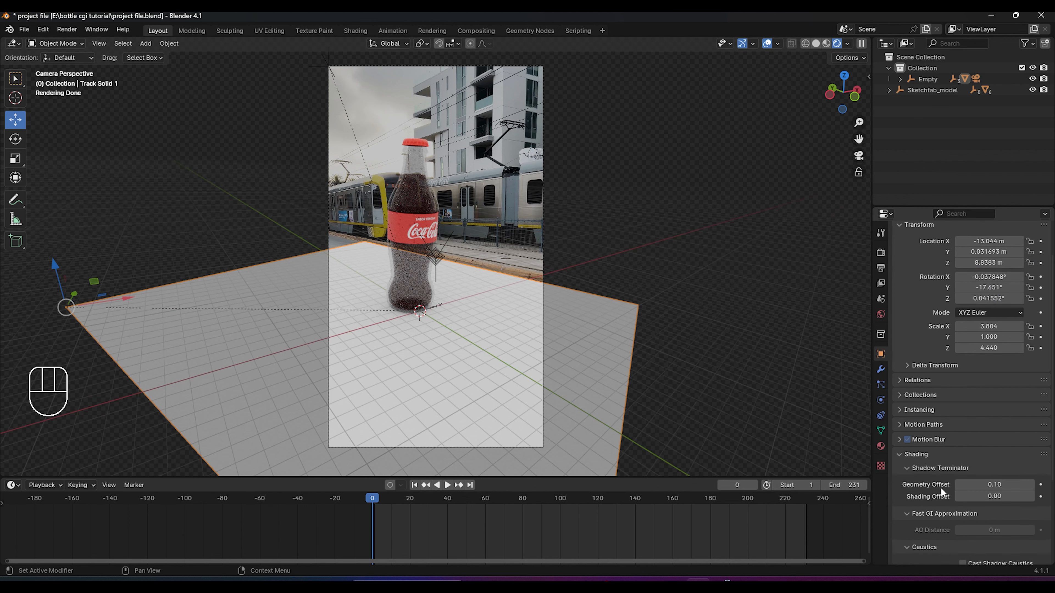
click(899, 455)
click(901, 513)
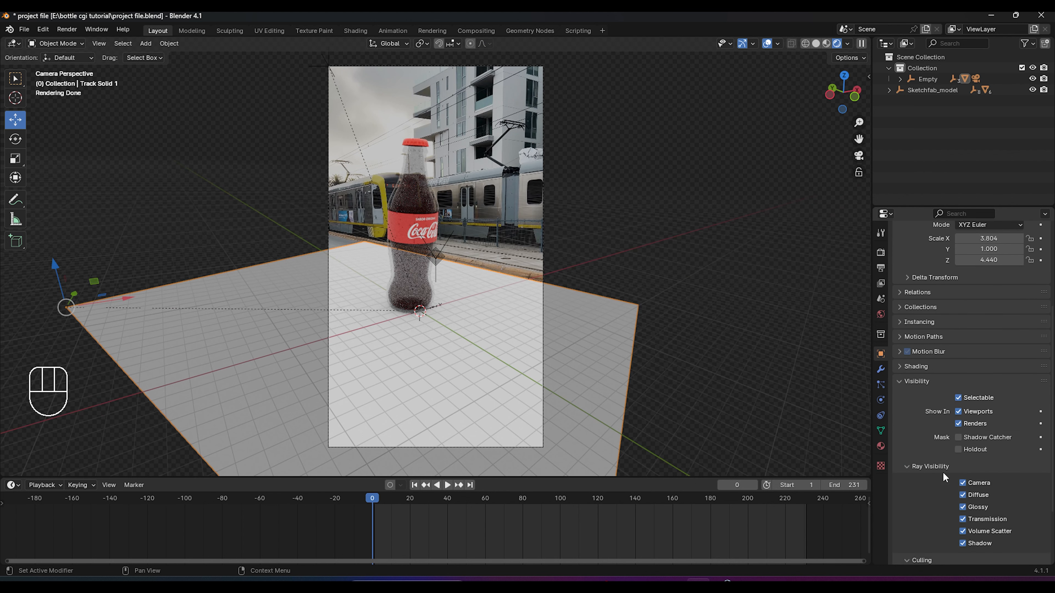
click(958, 437)
scroll(594, 279, up, 3)
scroll(594, 279, down, 2)
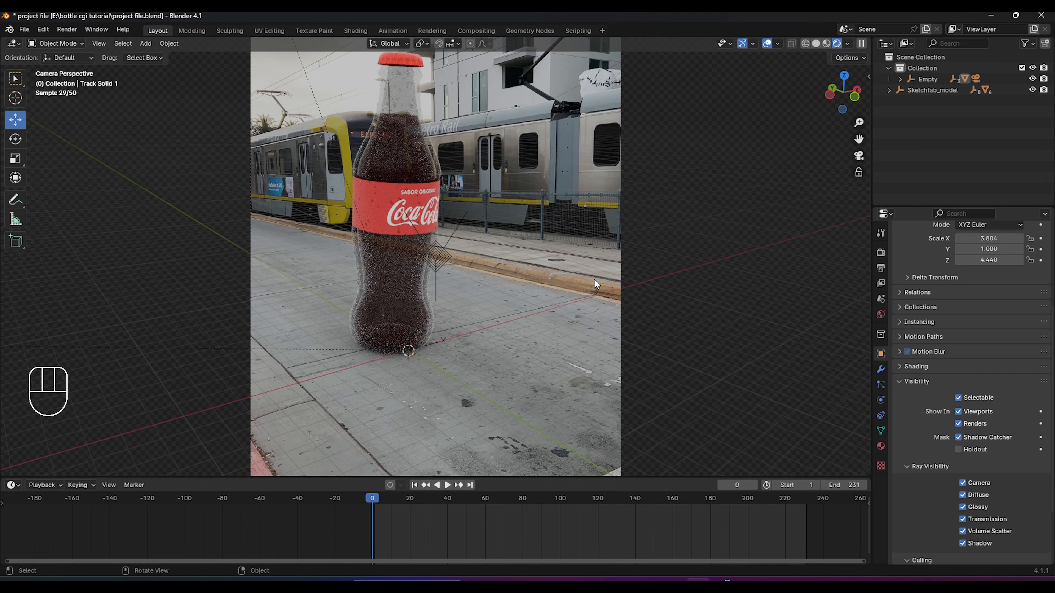
Step: Scrub the timeline to frame 129 and examine how the bottle sits on the pavement in the rendered view
scroll(594, 281, down, 1)
drag(381, 497, 614, 483)
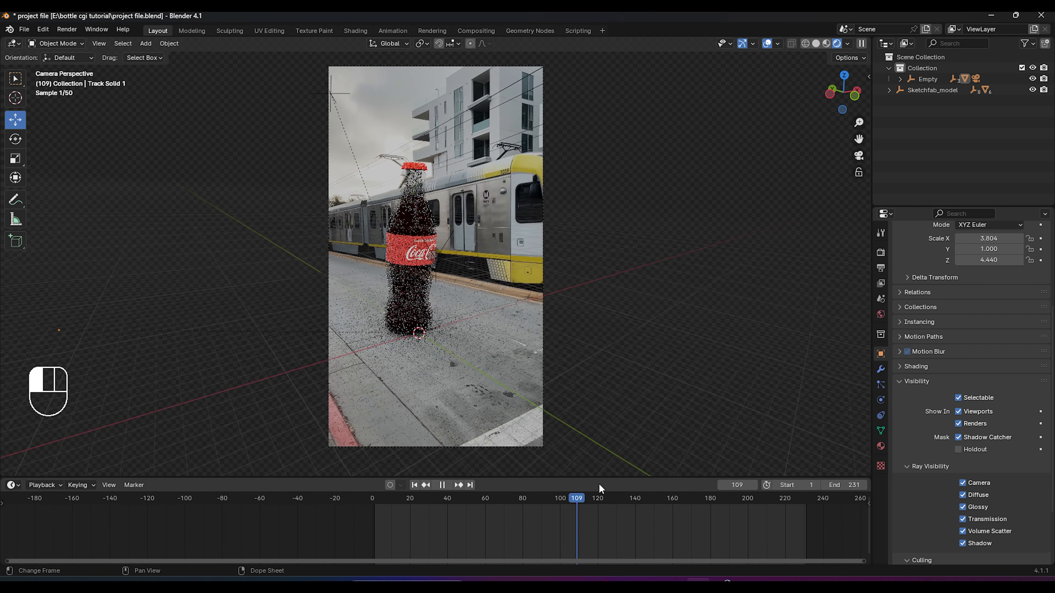
scroll(604, 305, up, 4)
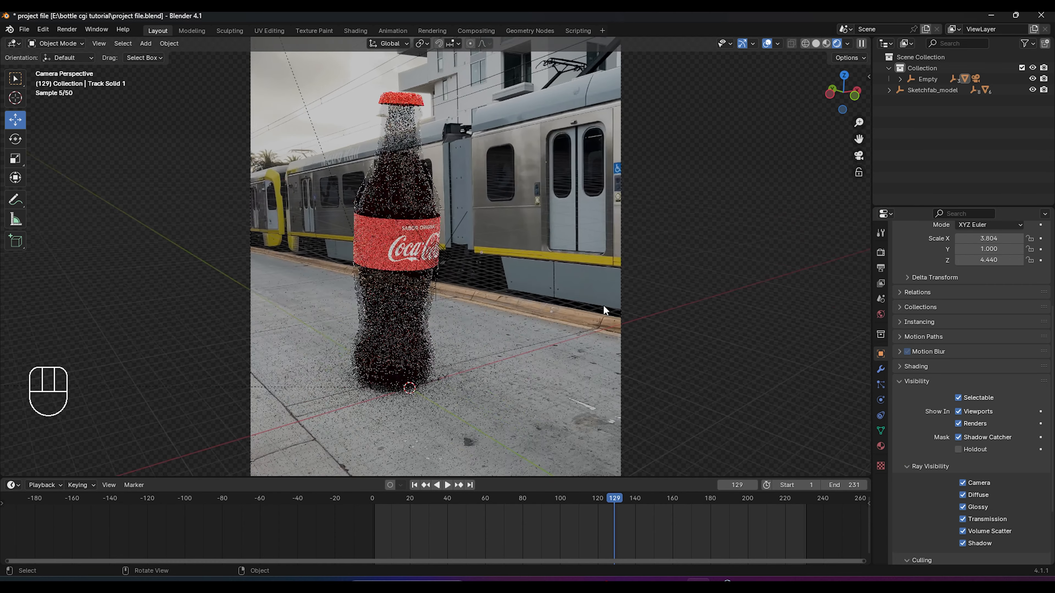
scroll(603, 305, down, 3)
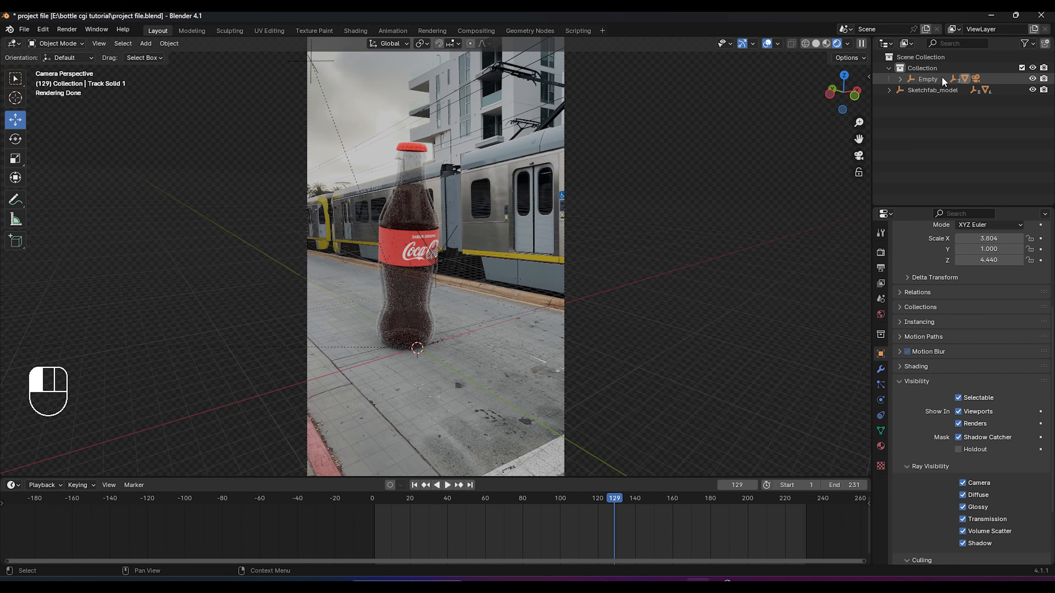
Step: Select the Empty object that holds the tracked camera and ground plane
click(942, 79)
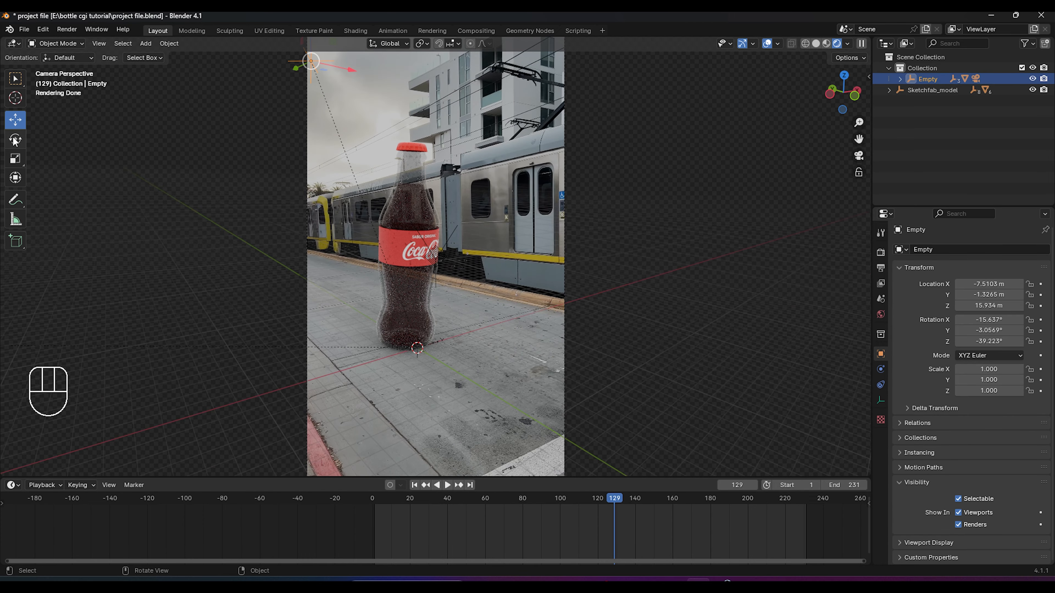
Step: Rotate the Coca-Cola bottle model slightly about the X axis, to about W 0.674 and X -0.739
click(930, 90)
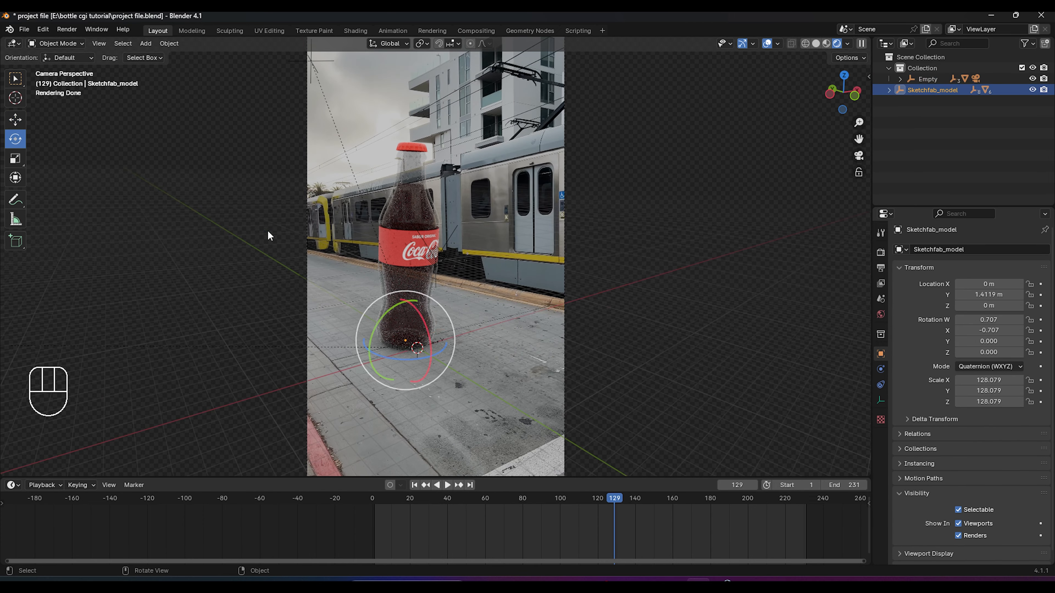
scroll(416, 337, up, 1)
drag(417, 337, 412, 330)
click(707, 255)
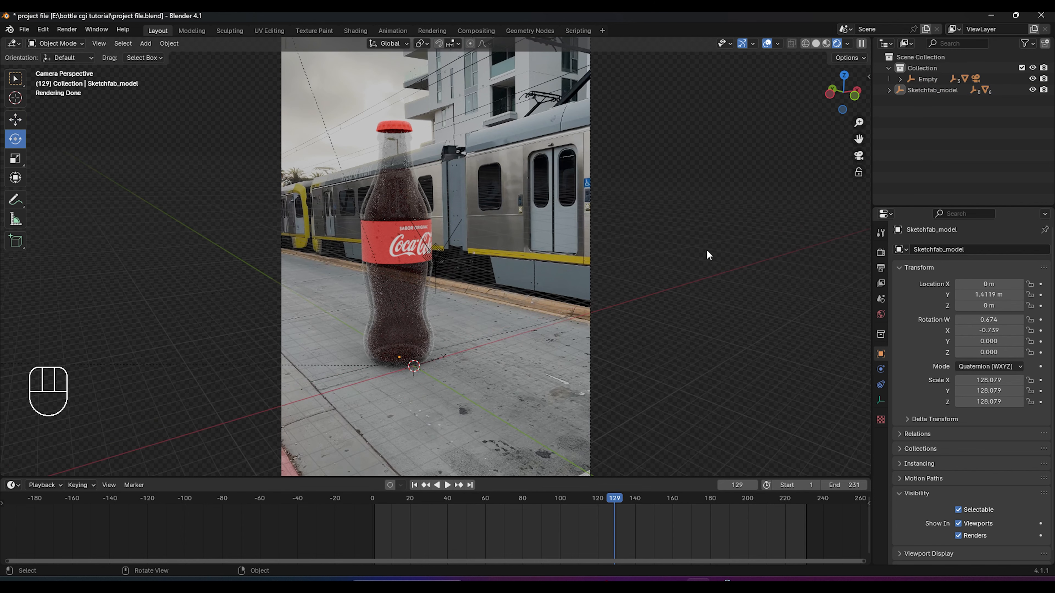
Step: Move the playhead back to frame 2, preview the animation briefly, and save the project
scroll(687, 261, down, 3)
drag(604, 505, 379, 497)
key(space)
key(Escape)
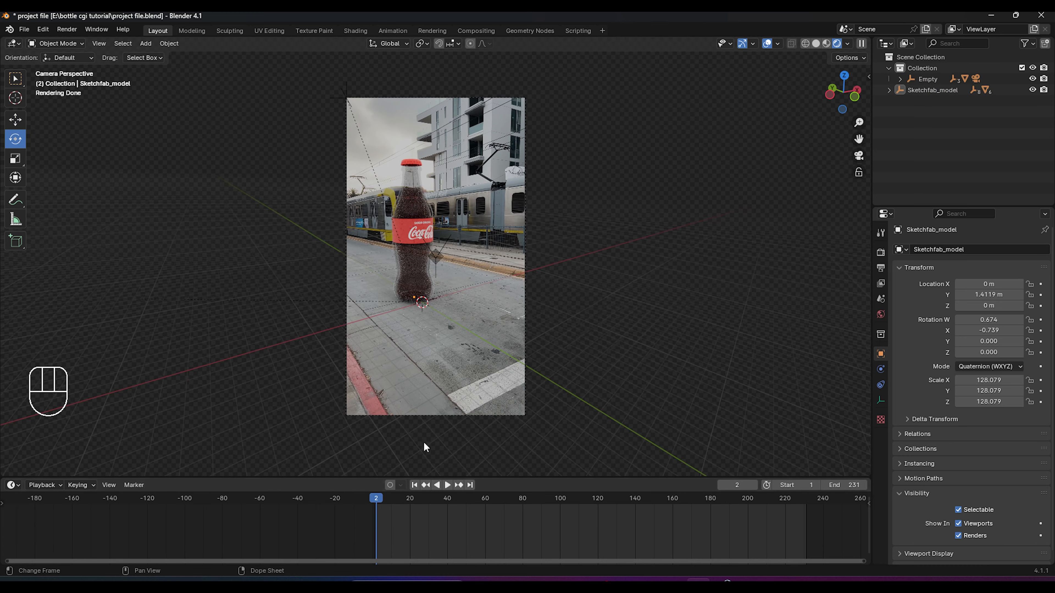
scroll(629, 237, up, 4)
key(ctrl+s)
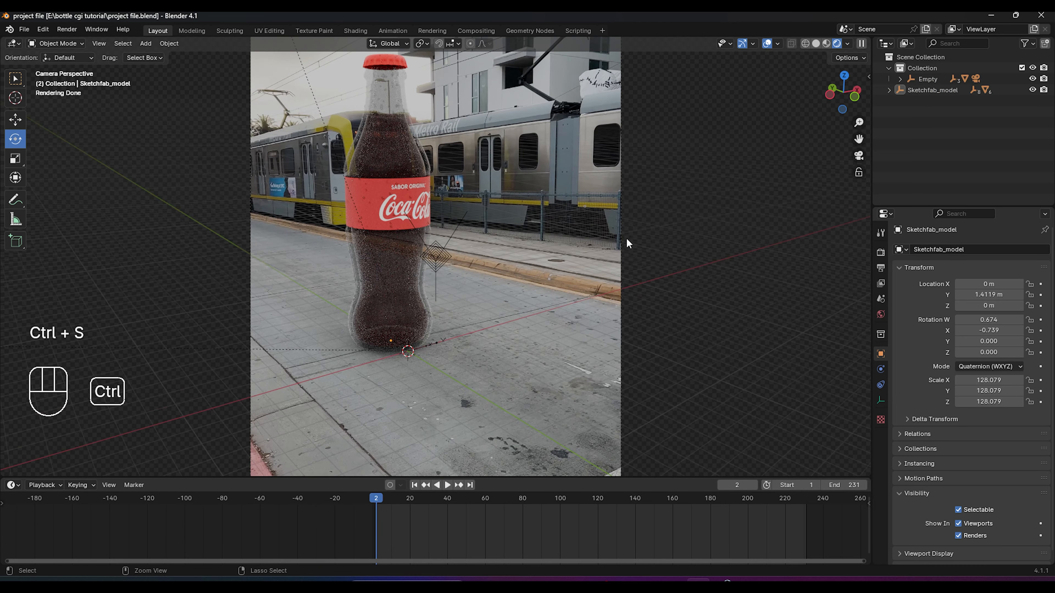
Step: Move the bottle model back along the pavement to about X 1.65 m, Y 3.94 m, and save the project
scroll(631, 241, down, 5)
middle_drag(635, 245, 527, 306)
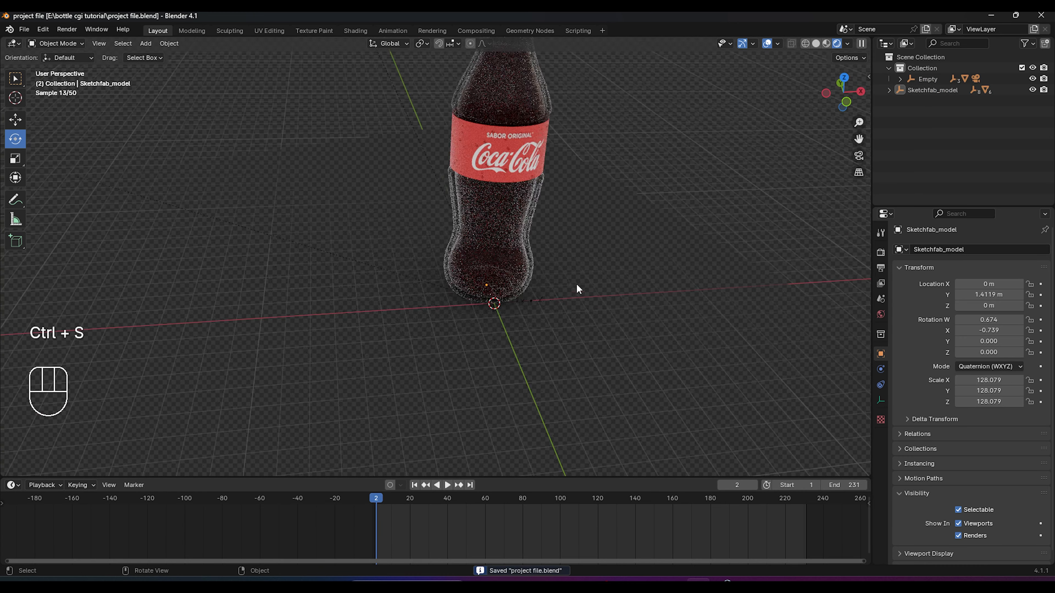
scroll(577, 283, down, 4)
key(KP_0)
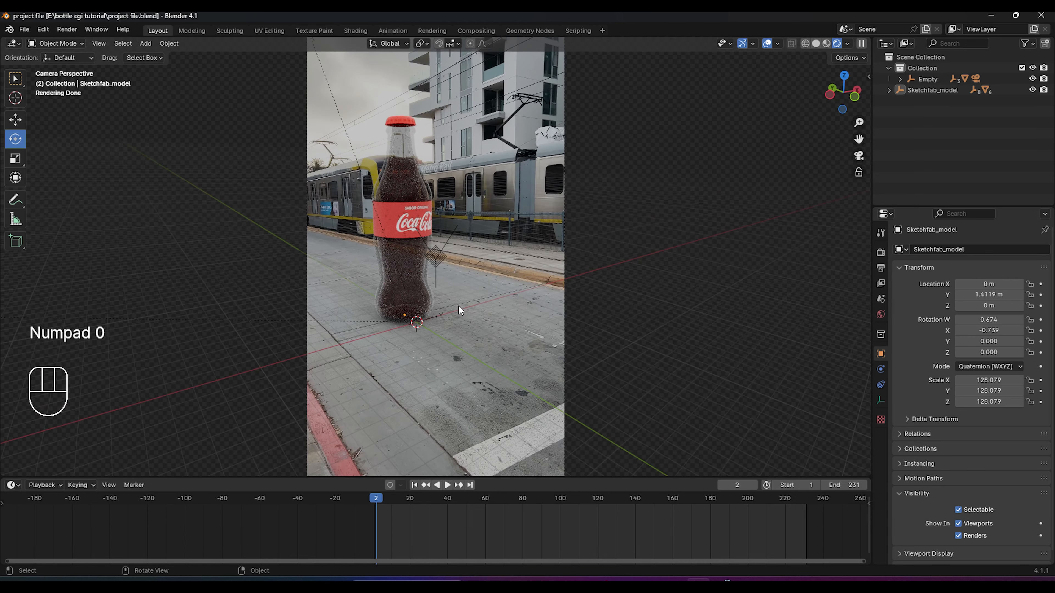
click(929, 95)
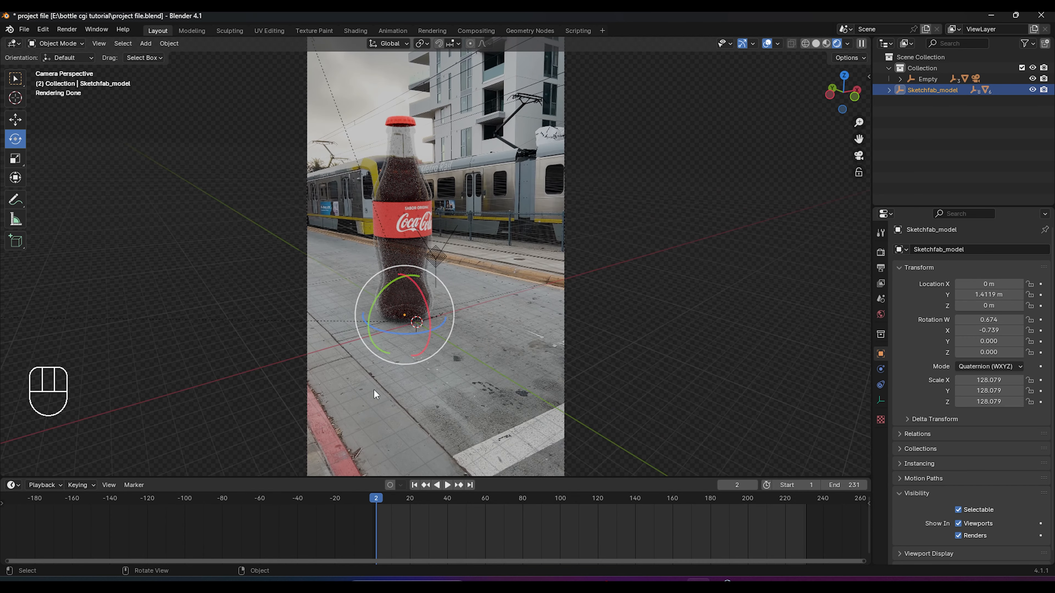
scroll(347, 346, up, 2)
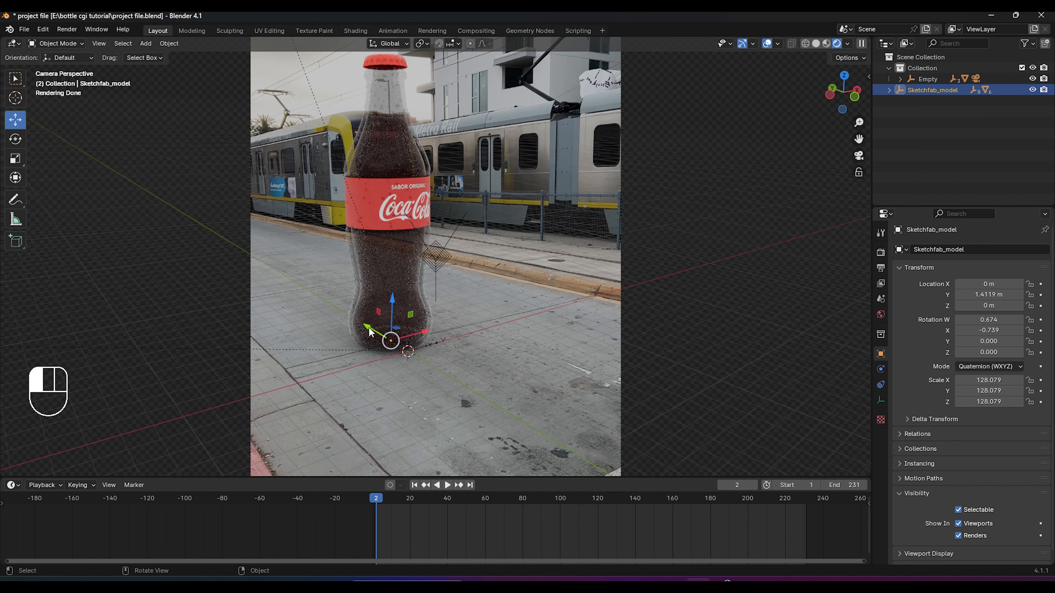
drag(370, 332, 417, 309)
click(665, 300)
key(ctrl+s)
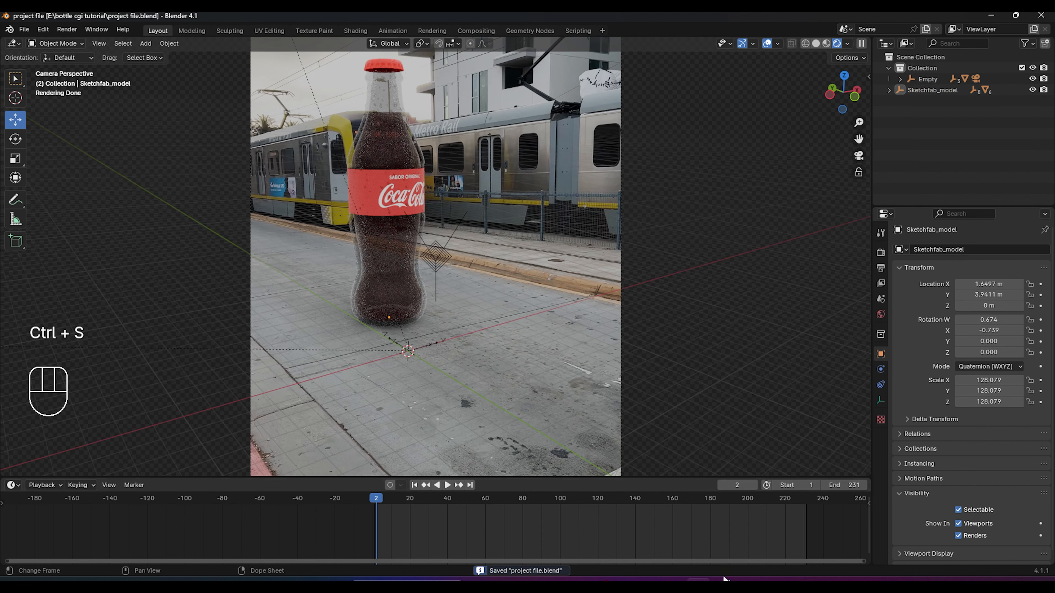
Step: Switch to Sketchfab in the browser, close the Coca Cola Bottle model page, and search for downloadable "sewer cap" models
click(724, 580)
click(103, 21)
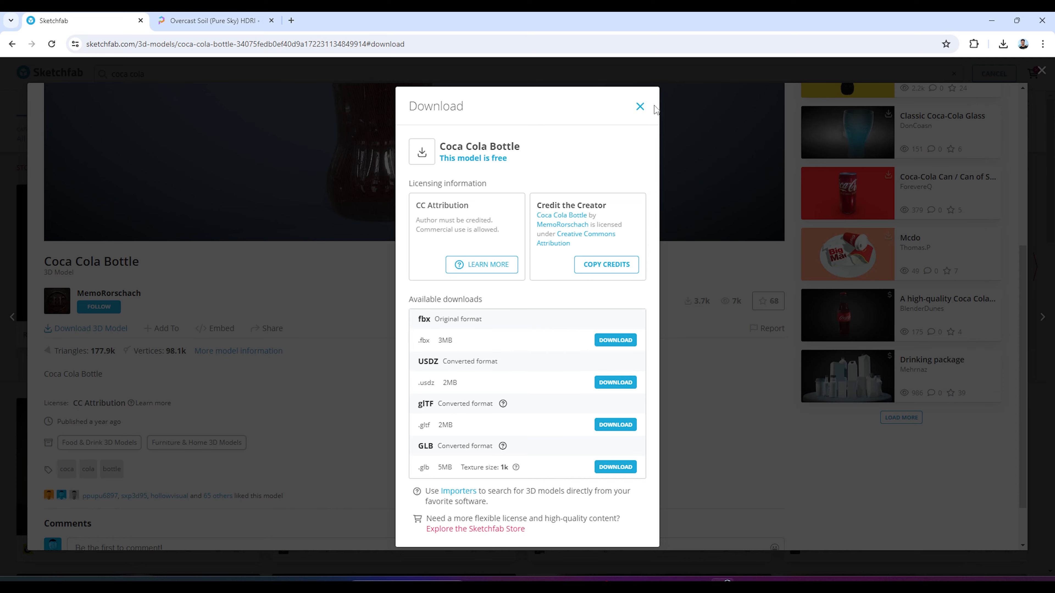
click(666, 111)
click(1039, 75)
drag(146, 74, 117, 74)
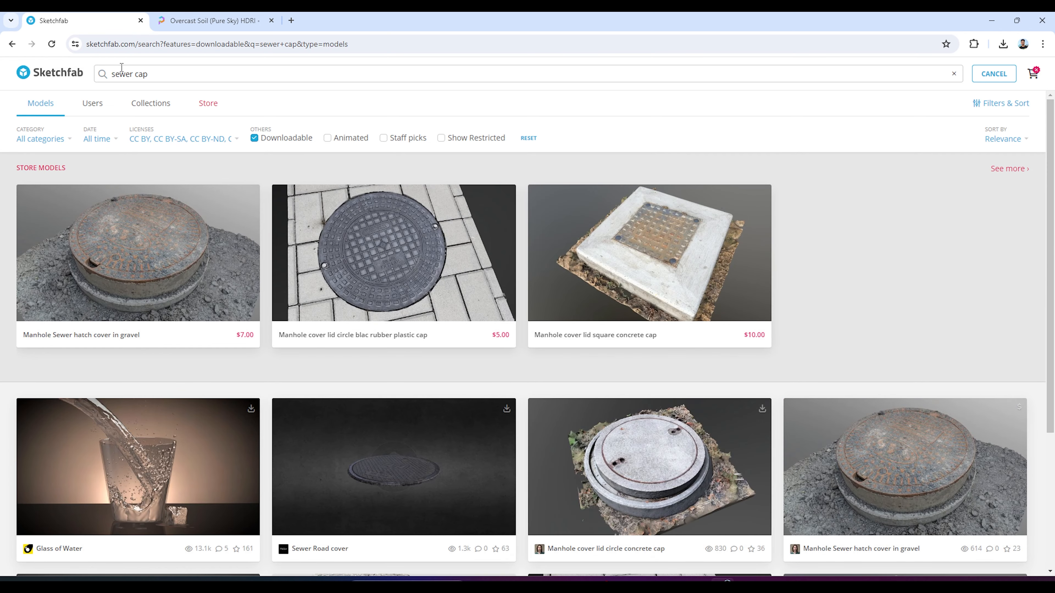
Step: Open the free Sewer Road cover model from the search results and start its download
scroll(91, 293, down, 5)
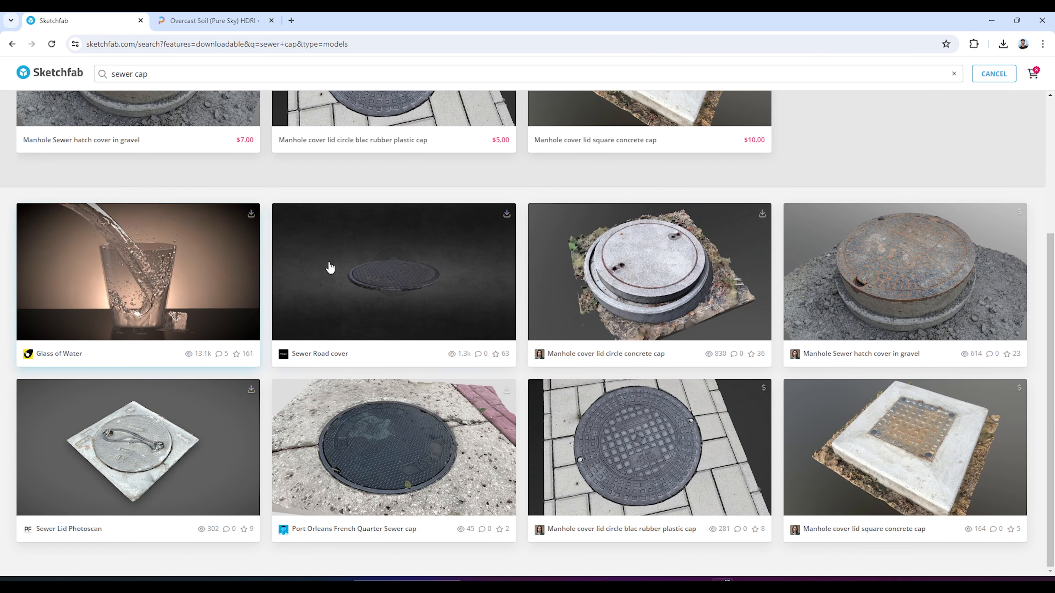
click(351, 275)
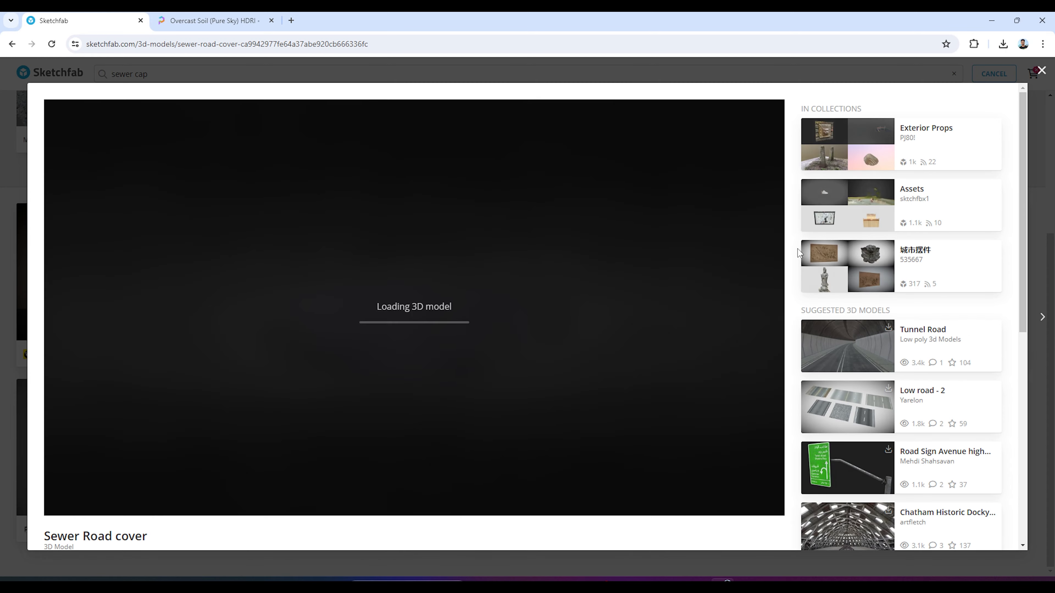
scroll(797, 249, down, 4)
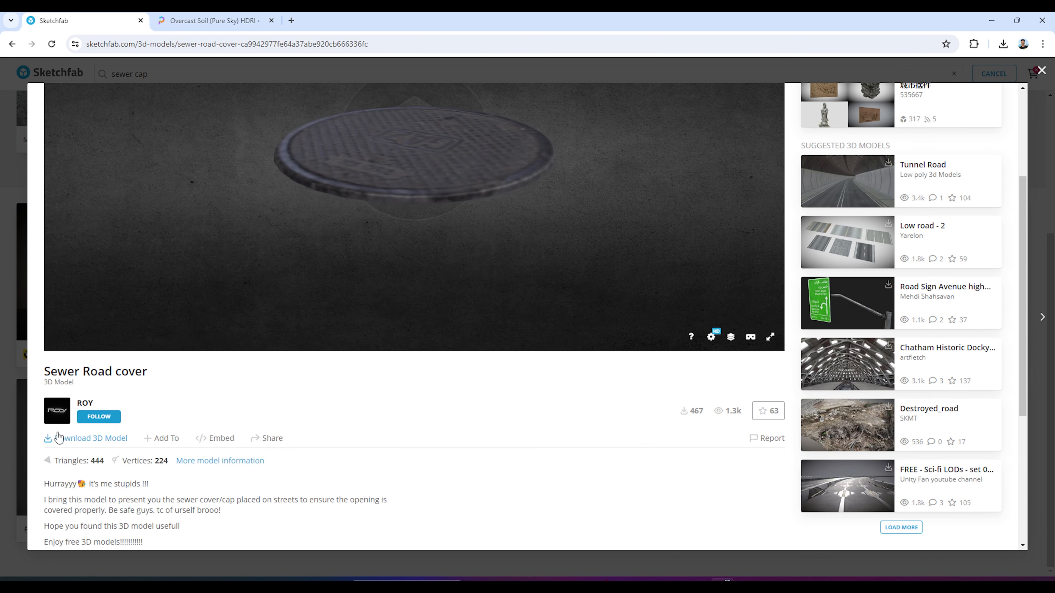
click(58, 437)
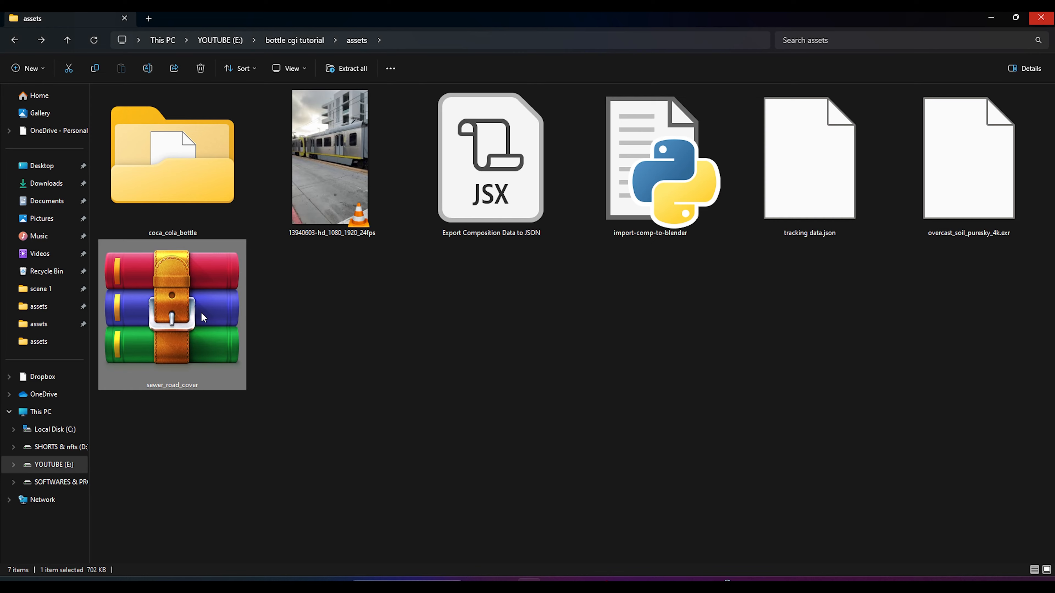
Step: Extract the sewer_road_cover archive into the assets folder, close the extracted folder's window, and delete the archive
right_click(202, 339)
click(234, 170)
click(626, 403)
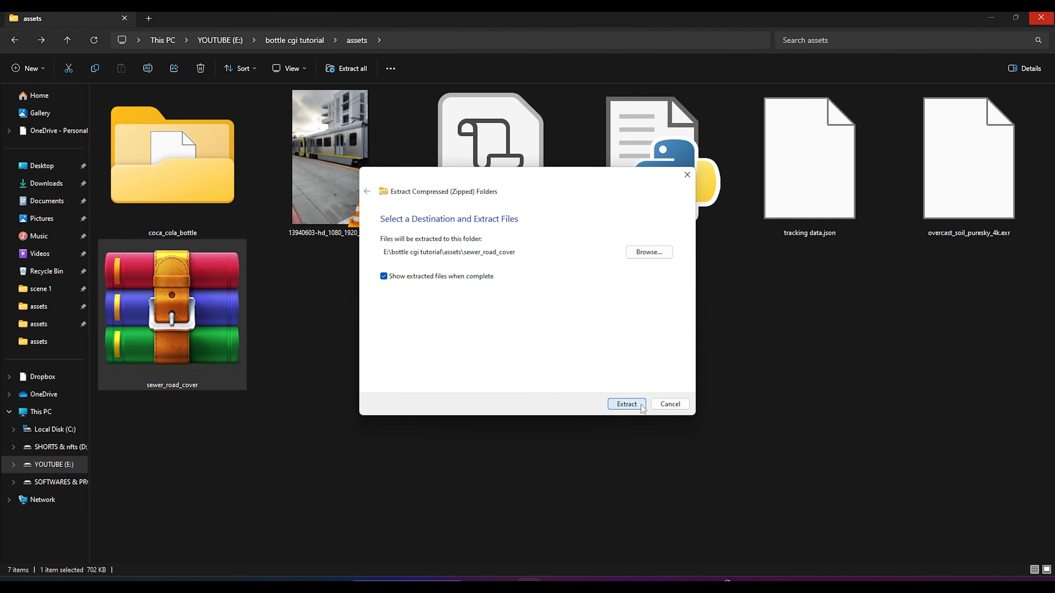
click(1041, 17)
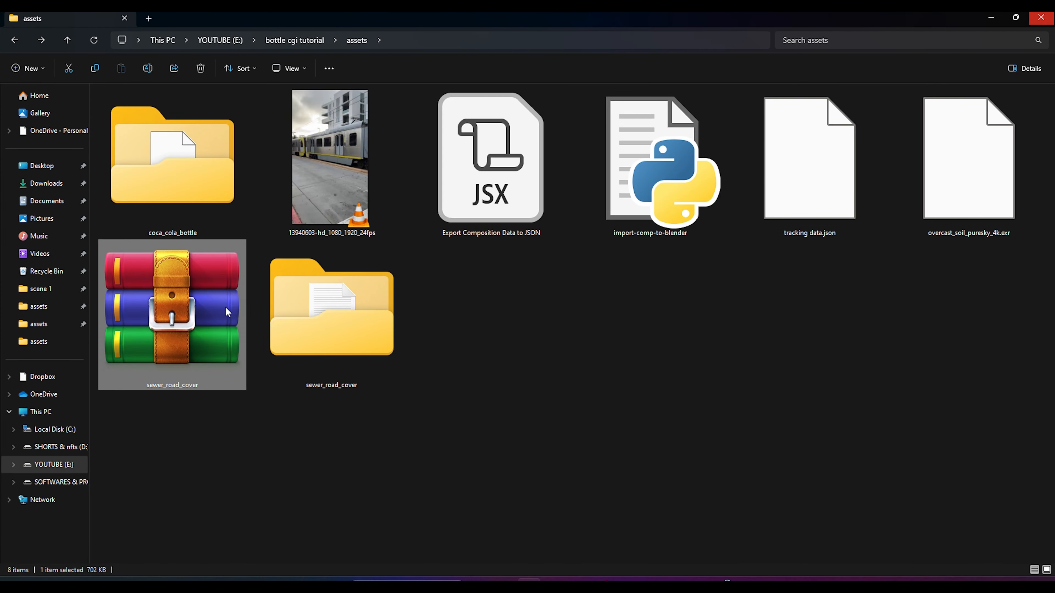
key(Delete)
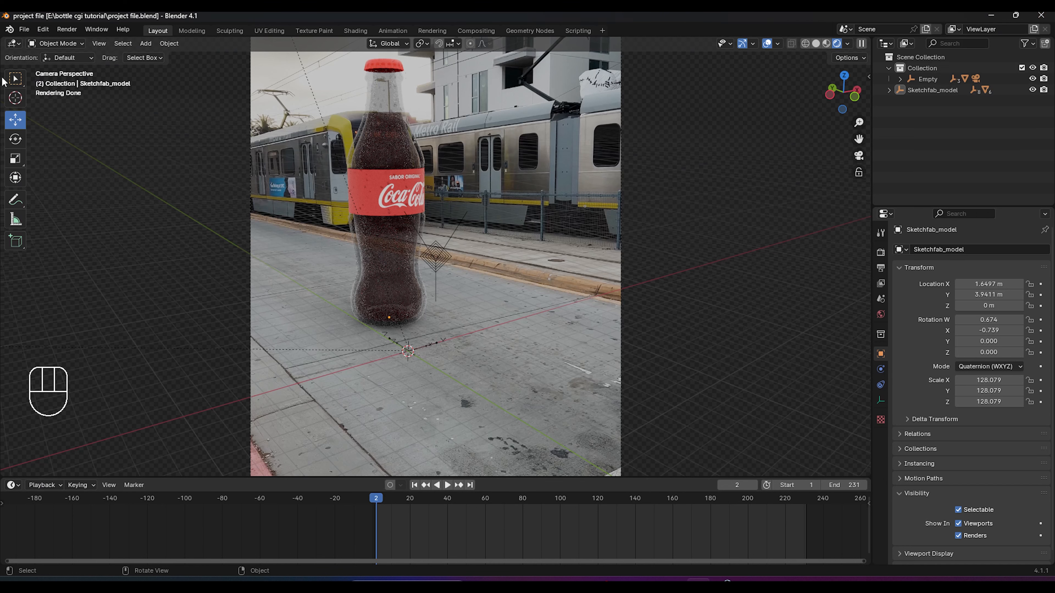
Step: Import scene.gltf from the assets\sewer_road_cover folder into the Blender scene as glTF 2.0
click(24, 29)
mouse_move(68, 175)
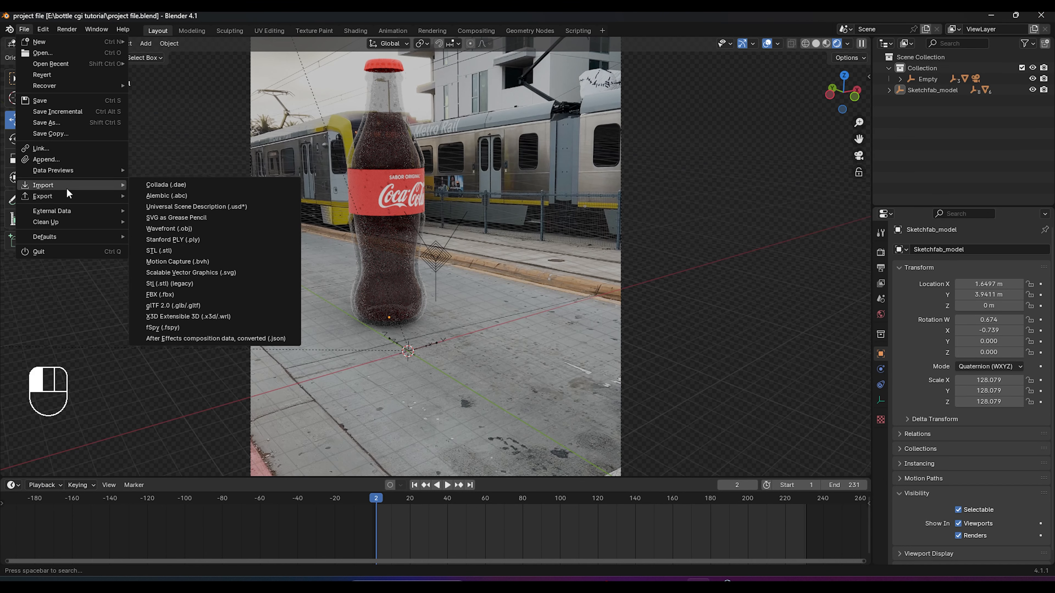
click(172, 295)
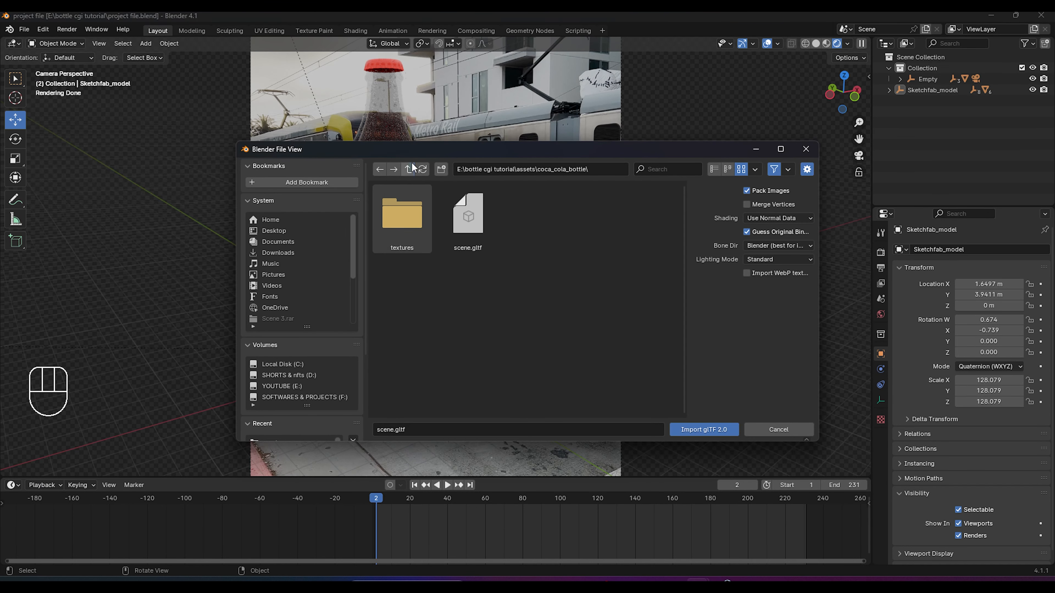
click(412, 169)
double_click(467, 229)
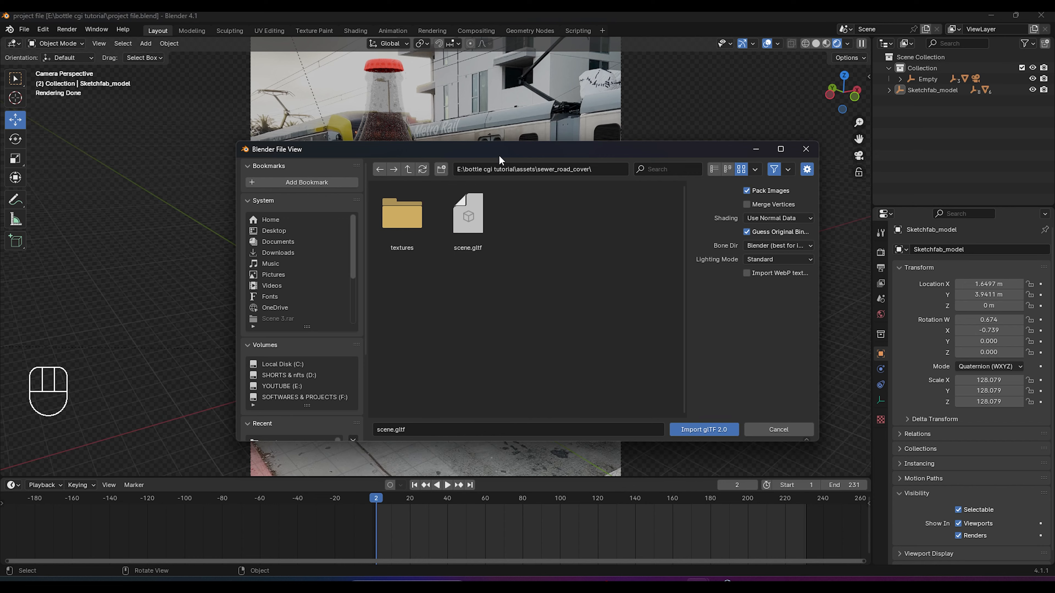
drag(499, 159, 463, 173)
double_click(428, 249)
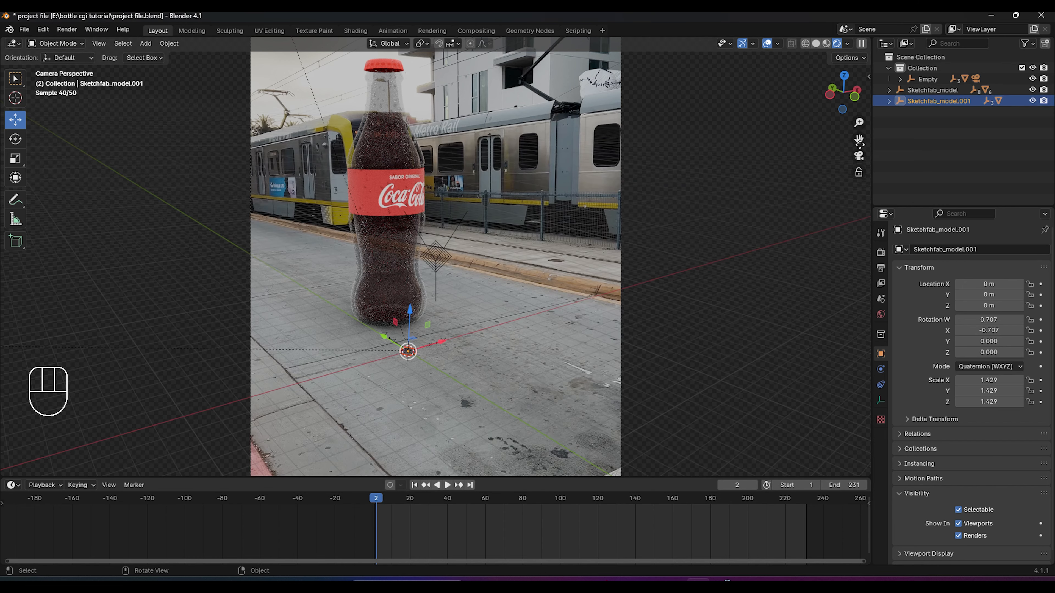
Step: Scale the imported sewer cover up uniformly to about 12.19 so it is wider than the bottle's base
key(s)
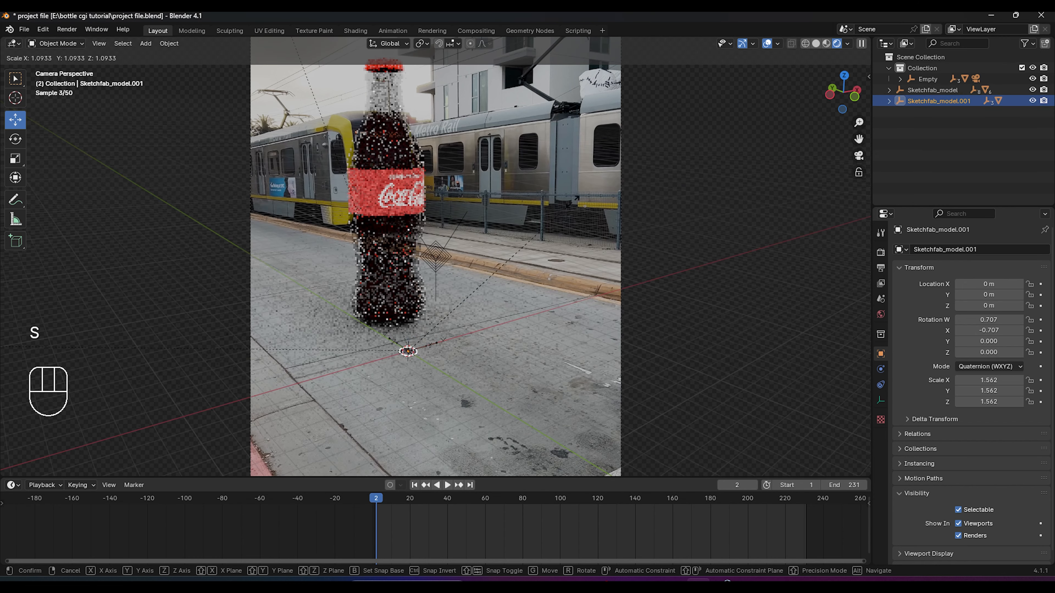
click(353, 274)
key(s)
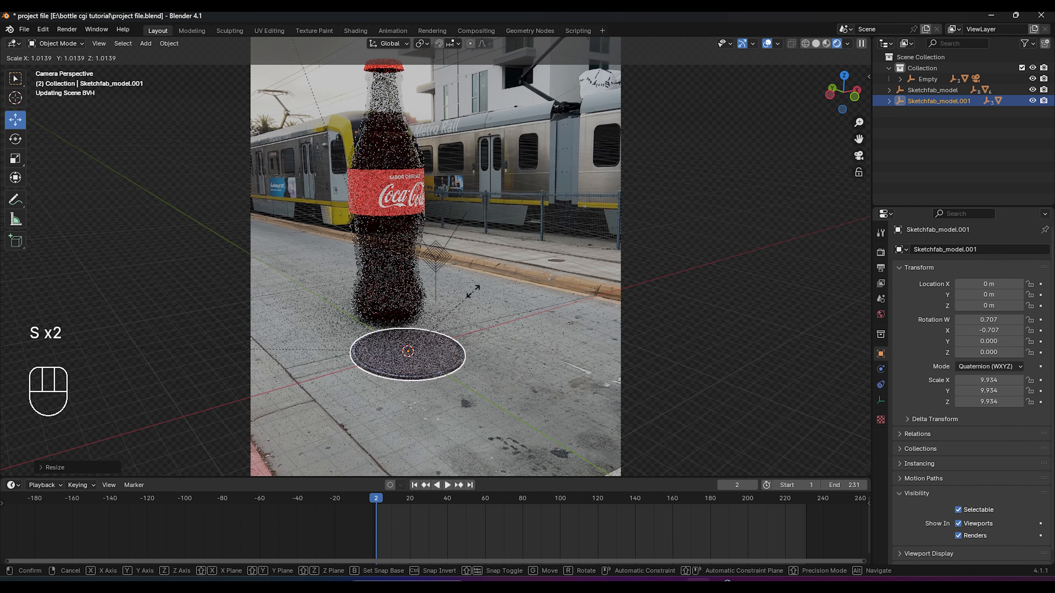
click(497, 289)
Step: Centre the sewer cover beneath the bottle using the top view, at about X 1.73 m, Y 4.06 m, and save the project
middle_drag(497, 289, 472, 308)
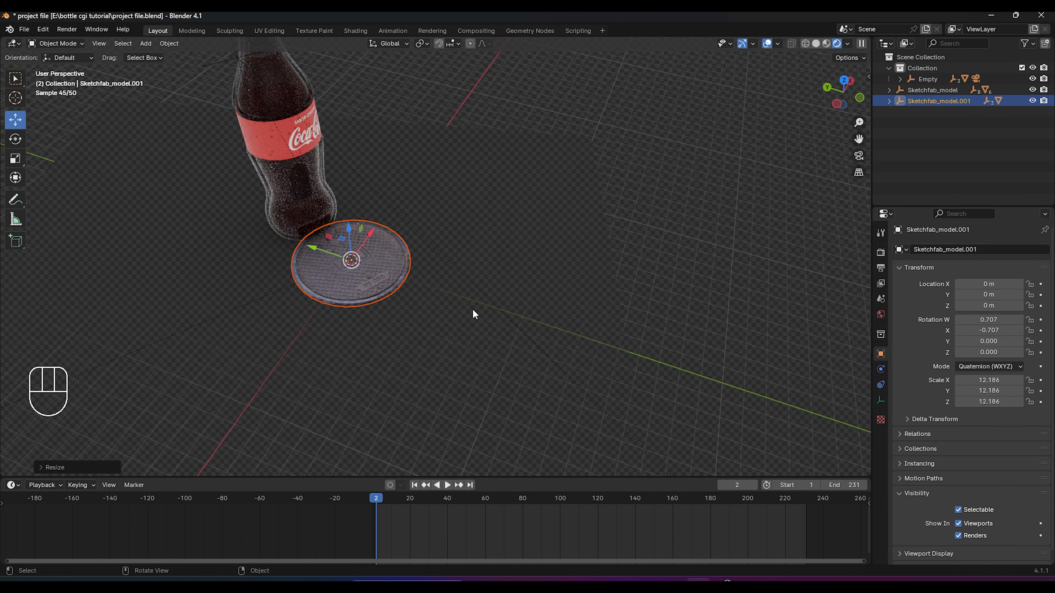
key(KP_7)
drag(859, 139, 780, 263)
scroll(355, 302, up, 2)
drag(403, 254, 402, 171)
drag(462, 224, 497, 223)
drag(441, 178, 441, 174)
drag(486, 225, 483, 225)
drag(441, 180, 713, 194)
click(477, 319)
middle_drag(477, 319, 544, 254)
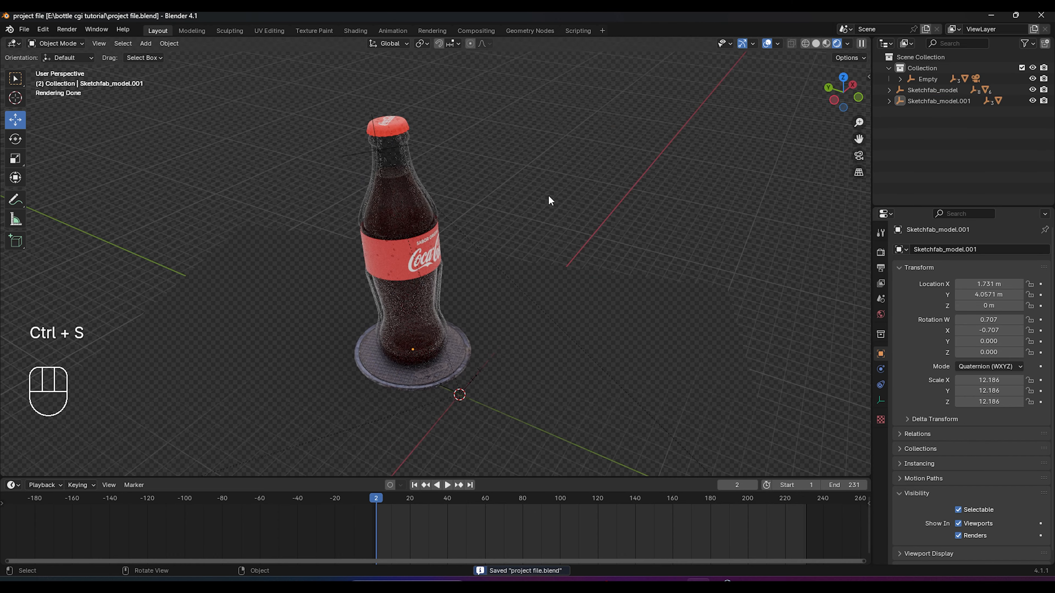
Step: Inspect how the bottle and sewer cover sit on the pavement through the scene camera, and save the project again
key(KP_0)
scroll(375, 350, up, 4)
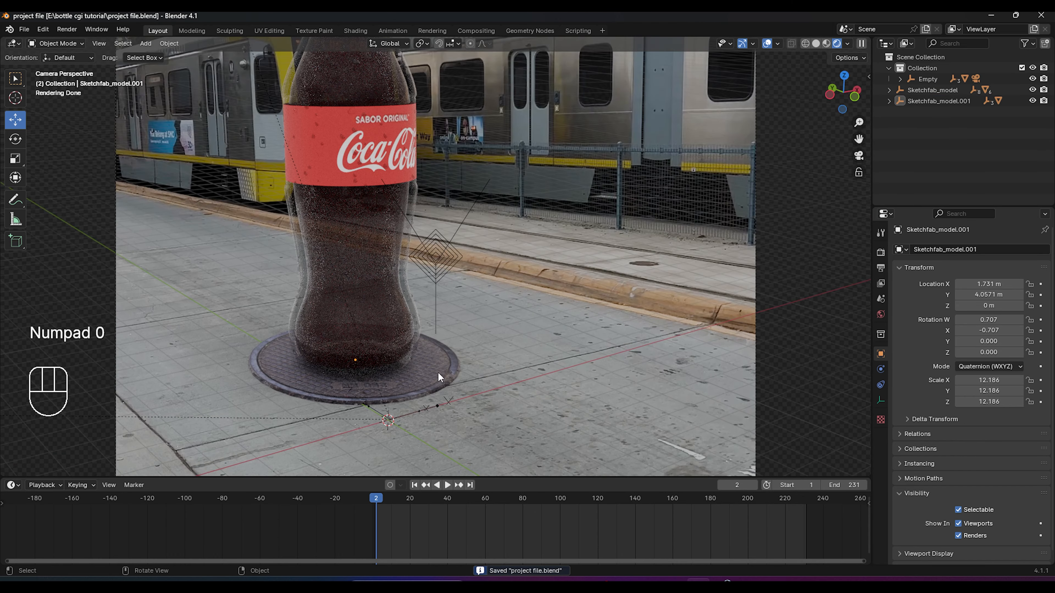
scroll(438, 373, down, 4)
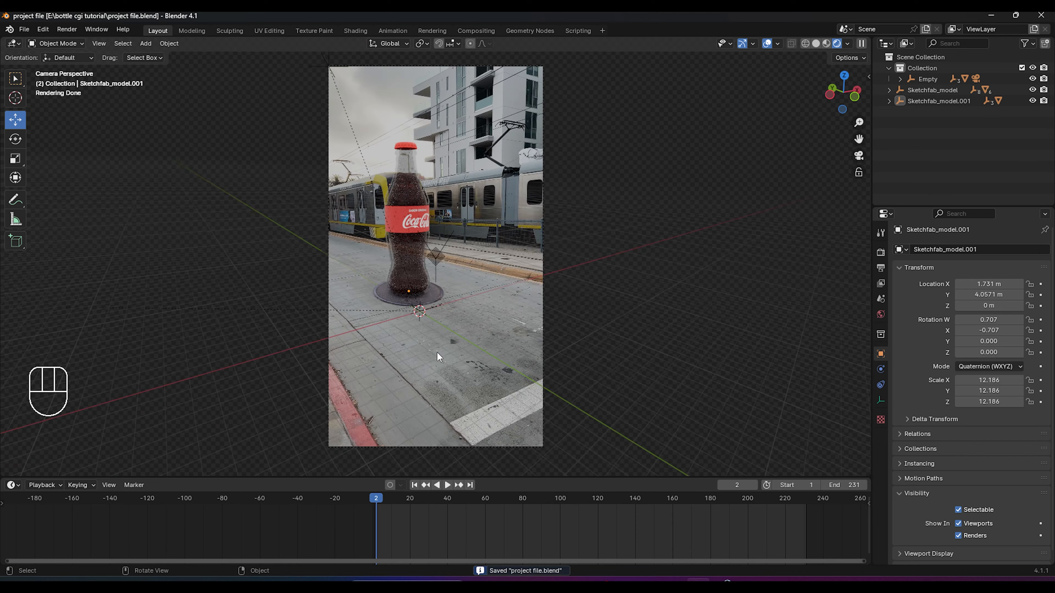
scroll(445, 330, up, 4)
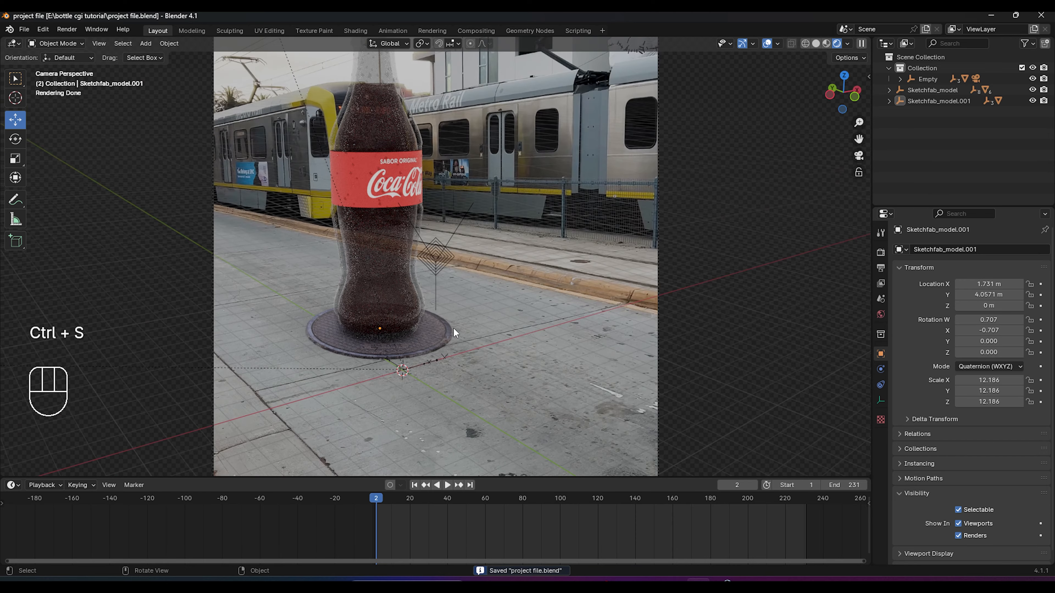
scroll(448, 326, down, 3)
Step: Add a cylinder mesh at the world origin, in front of the sewer cover
click(480, 318)
middle_drag(480, 318, 456, 319)
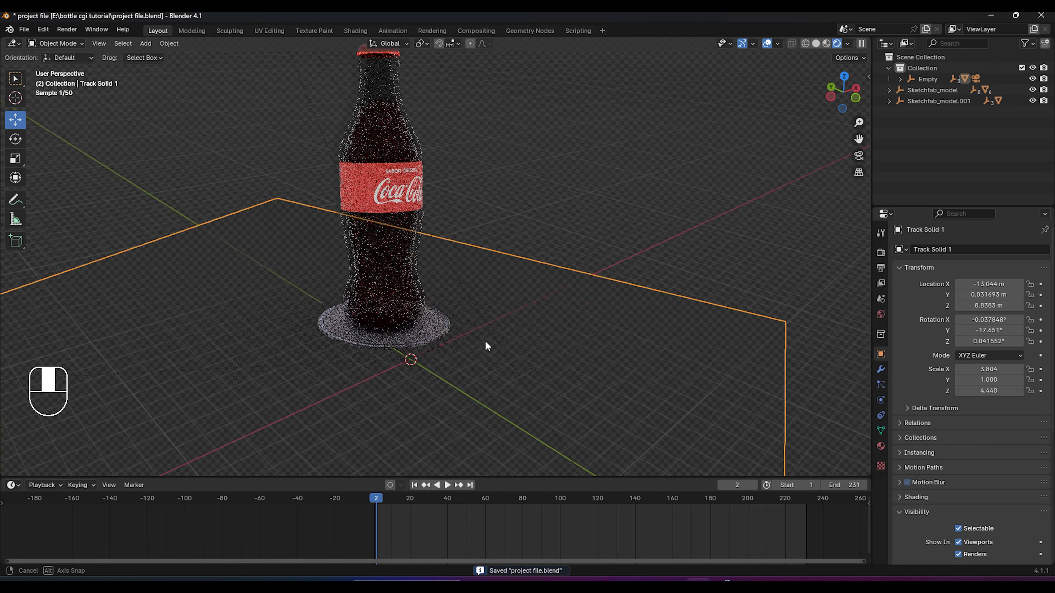
scroll(480, 333, down, 2)
key(shift+a)
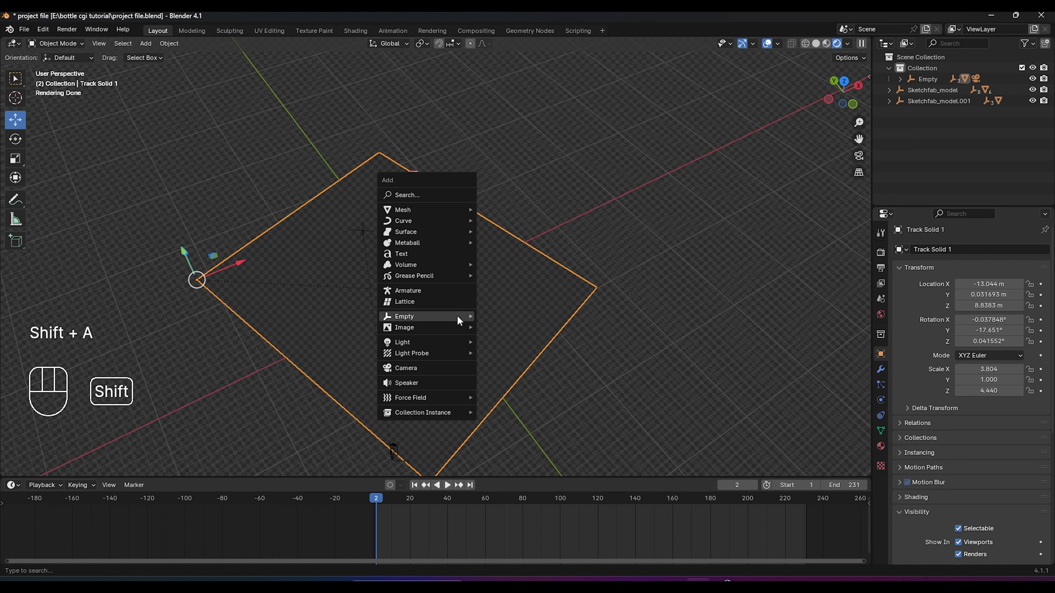
mouse_move(435, 209)
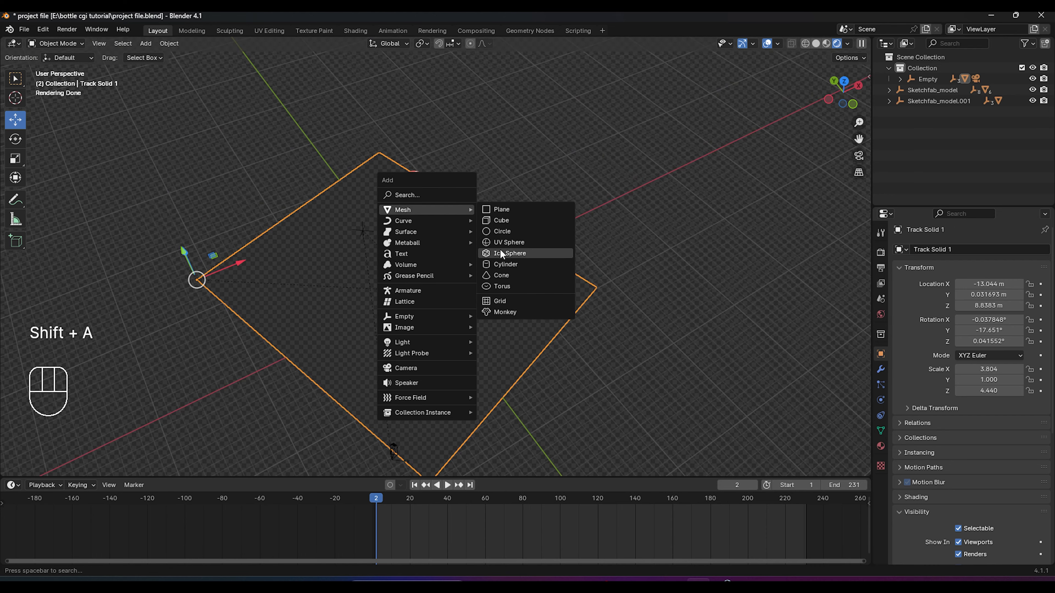
click(504, 264)
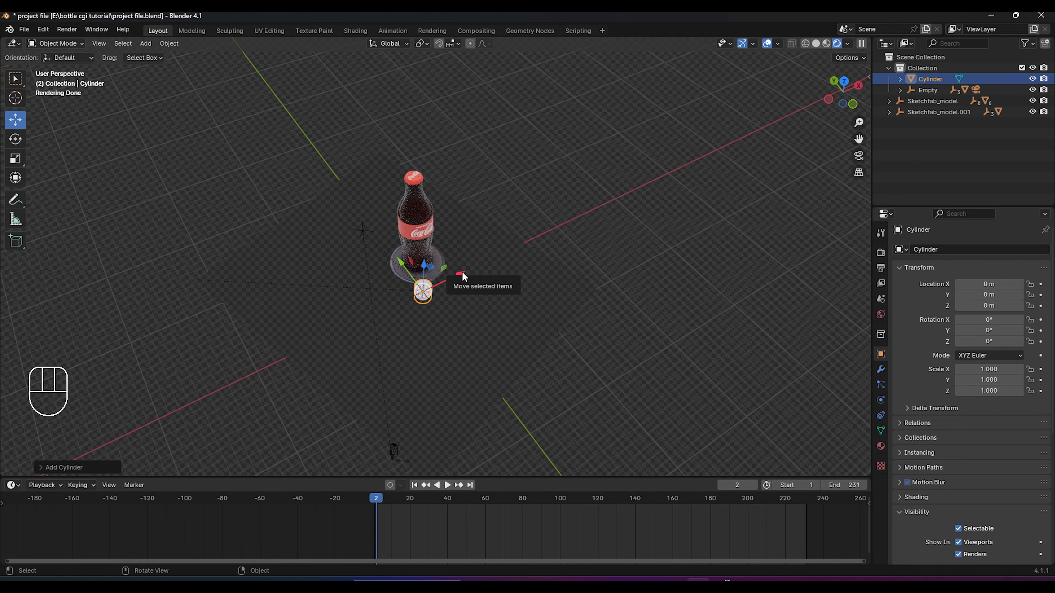
Step: Centre the cylinder over the sewer cover in the top view and scale it uniformly to about 3.07
key(KP_7)
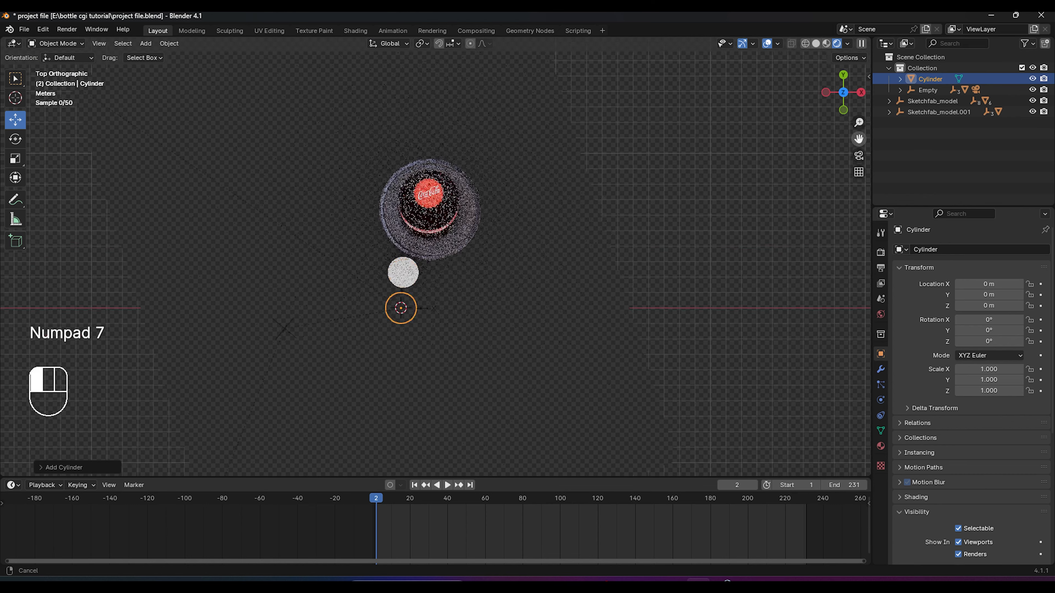
key(s)
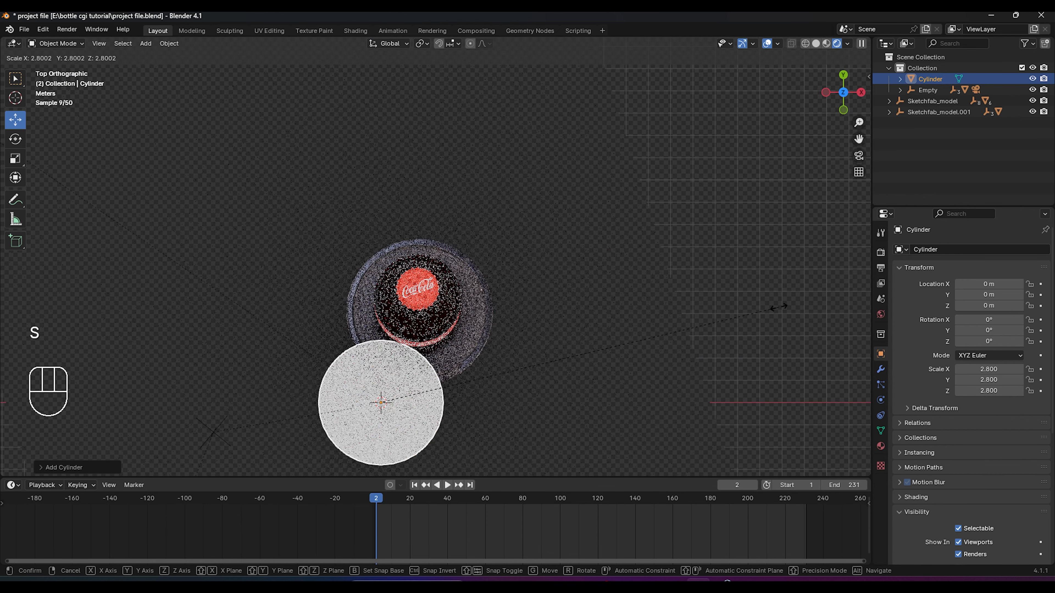
click(777, 307)
drag(389, 368, 389, 280)
drag(437, 314, 475, 315)
drag(417, 277, 417, 274)
key(s)
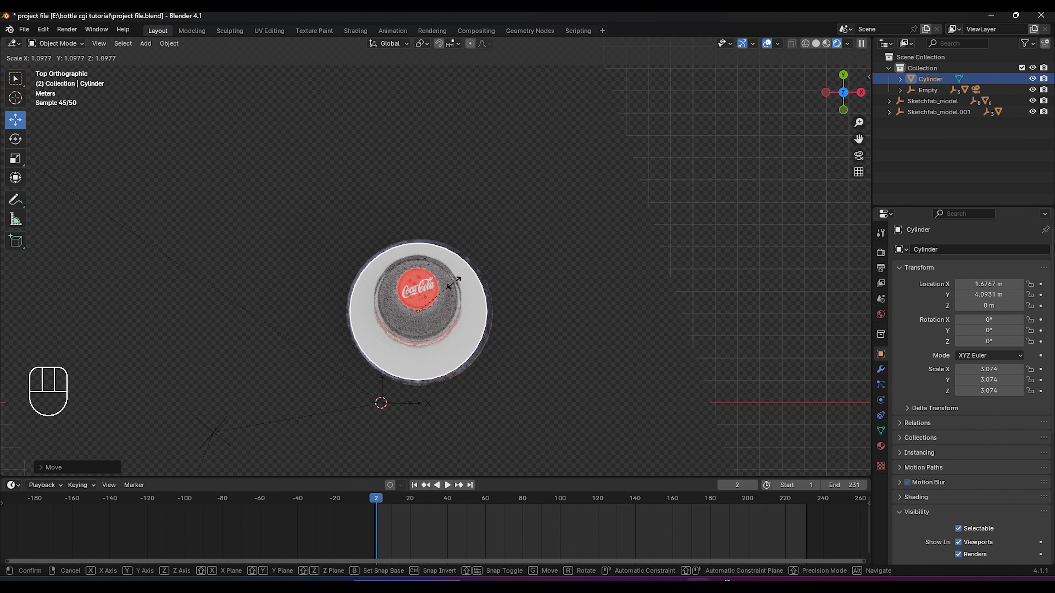
click(453, 282)
Step: Fine-tune the cylinder's position within the sewer cover to about X 1.69 m, Y 4.08 m, and save the project
scroll(436, 337, up, 2)
drag(451, 337, 452, 337)
drag(414, 297, 414, 296)
drag(457, 337, 456, 336)
scroll(498, 340, down, 3)
key(ctrl+s)
Step: Stretch the cylinder along Z to a scale of about 8.89, lower it to about Z -5.02 m, and save the project
middle_drag(457, 351, 541, 270)
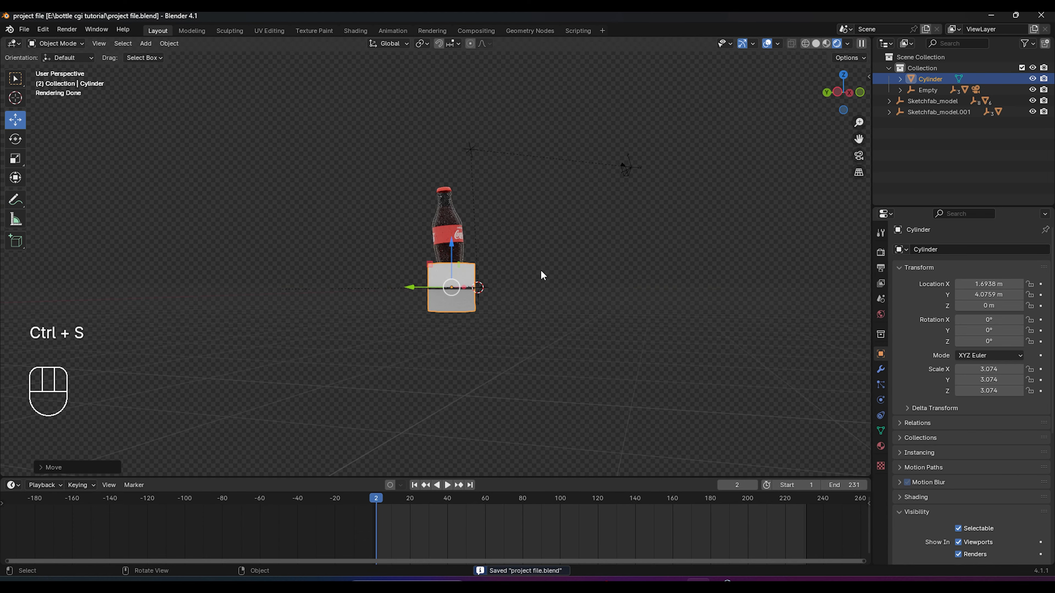
key(s)
key(z)
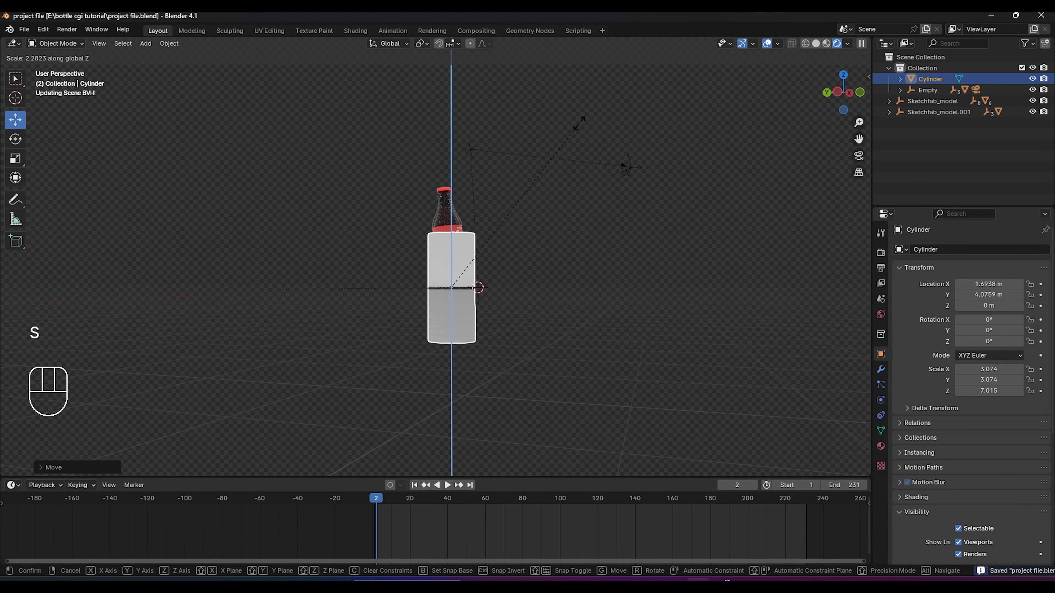
click(480, 247)
scroll(481, 247, up, 2)
drag(462, 263, 476, 323)
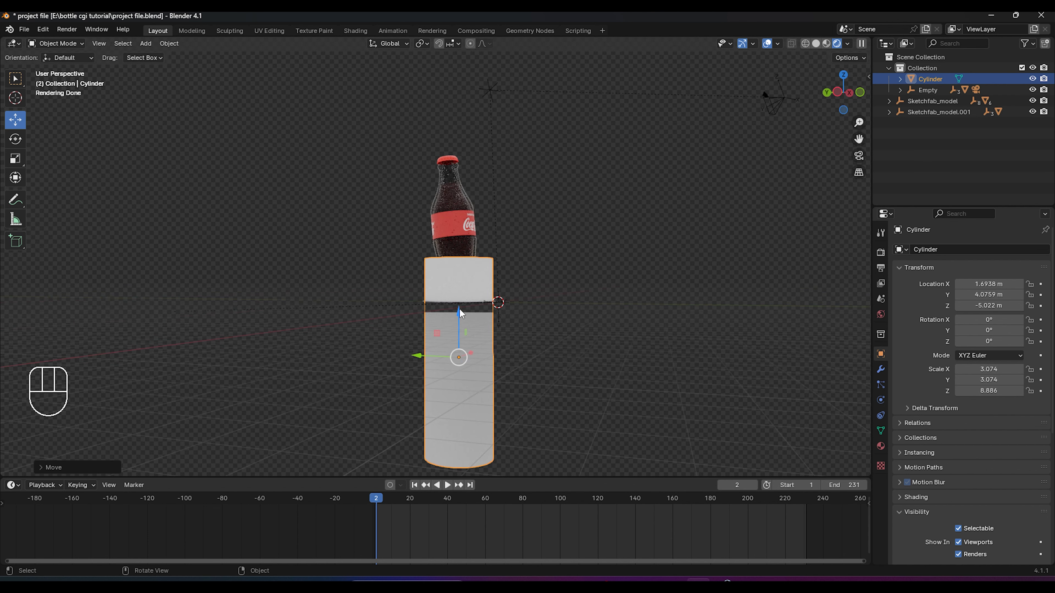
middle_drag(461, 313, 575, 304)
key(ctrl+s)
Step: Show the scene in solid shading and add a Bevel modifier with 13 segments to the cylinder
scroll(563, 313, up, 2)
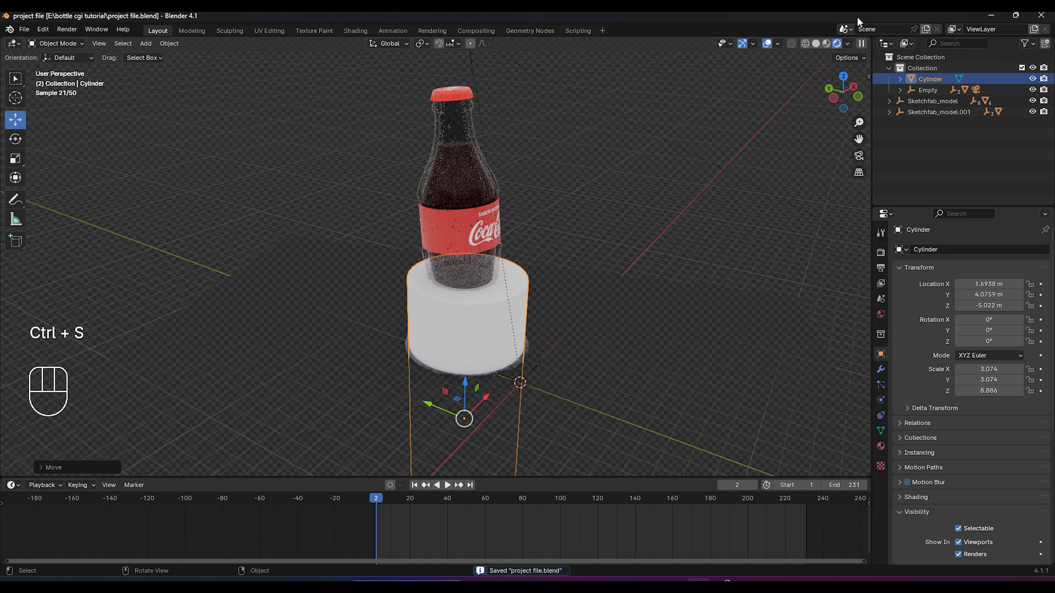
click(815, 43)
mouse_move(553, 345)
middle_down()
mouse_move(595, 332)
mouse_move(872, 342)
middle_up()
click(880, 369)
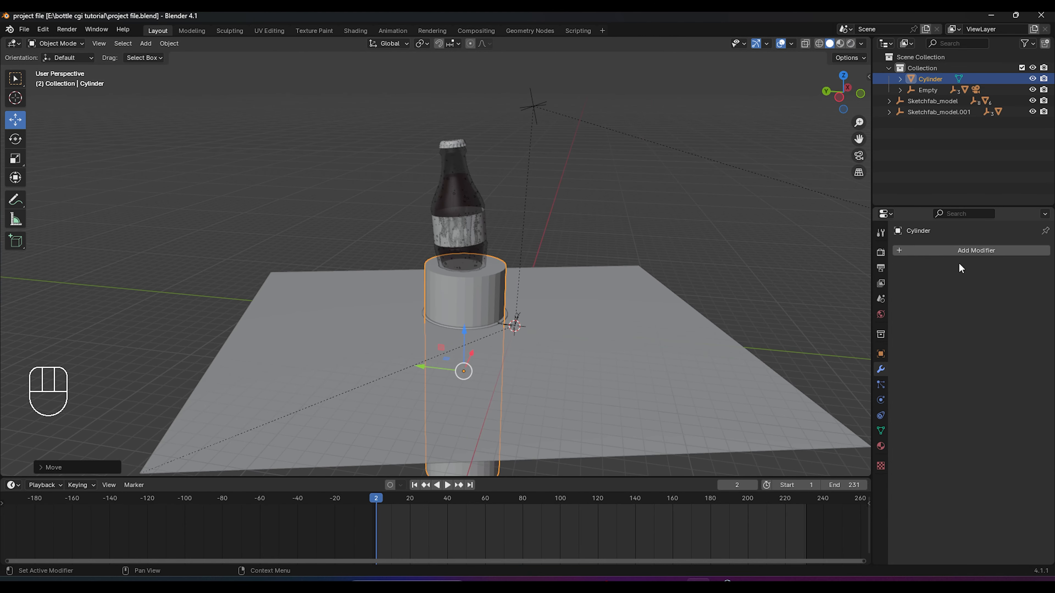
click(954, 247)
mouse_move(914, 277)
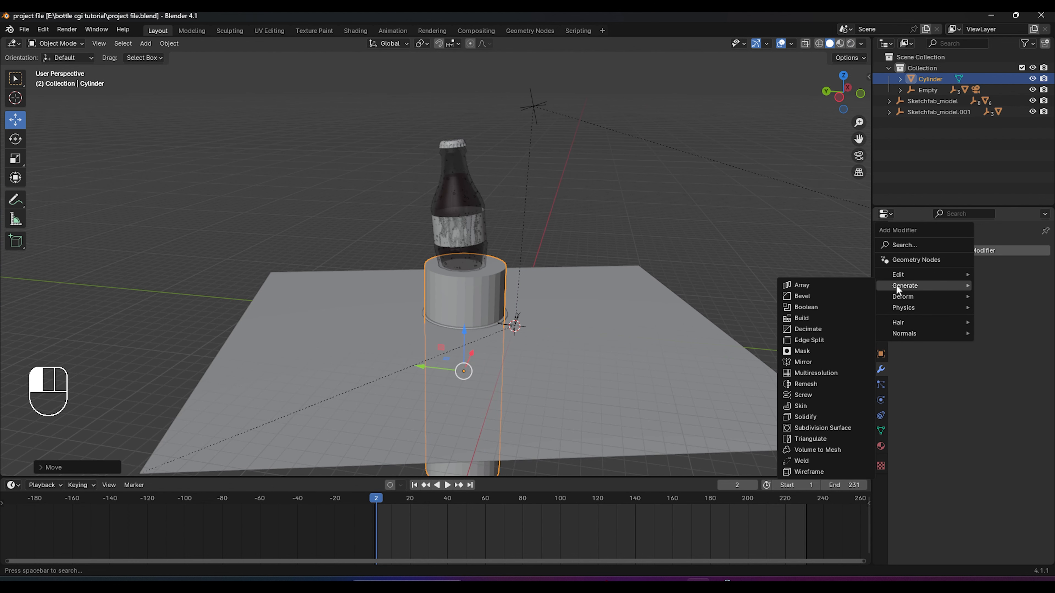
click(815, 296)
scroll(592, 323, up, 3)
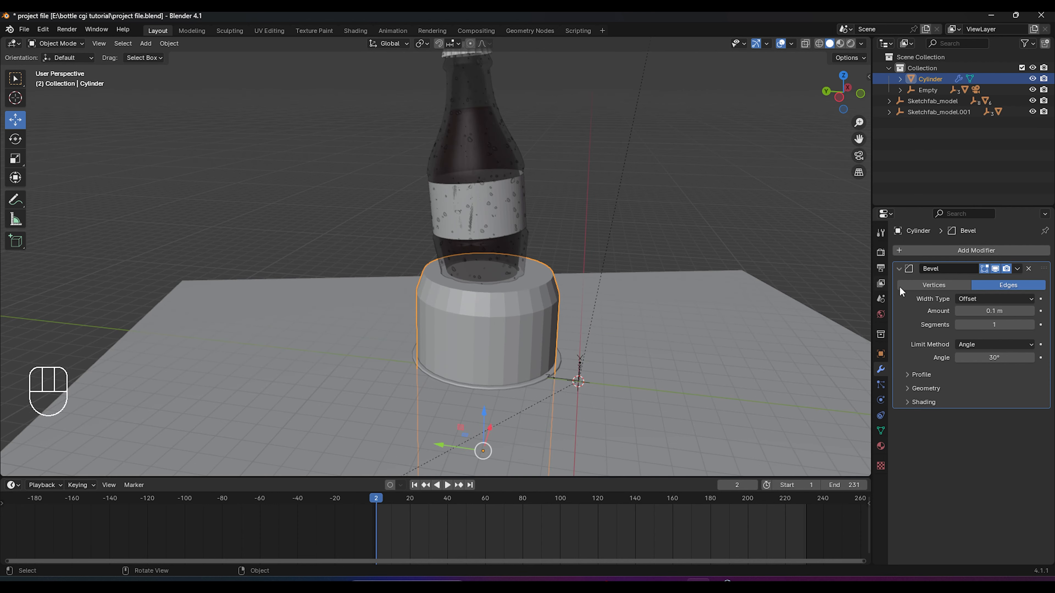
click(1031, 324)
click(1031, 324)
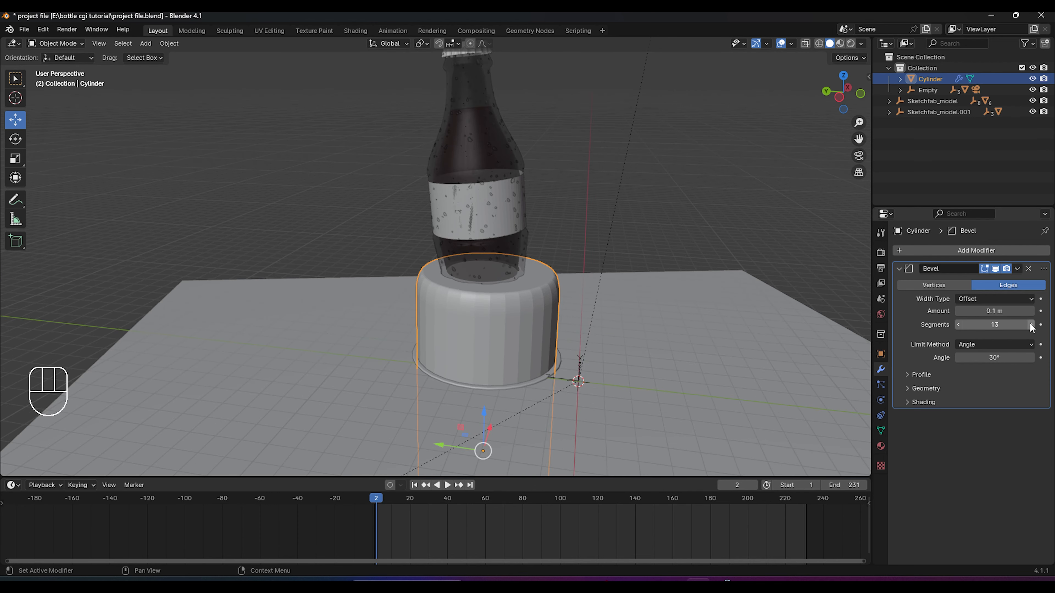
Step: Try smooth shading on the bevelled cylinder and set it back to flat shading
scroll(710, 346, up, 2)
right_click(539, 323)
click(538, 324)
right_click(461, 328)
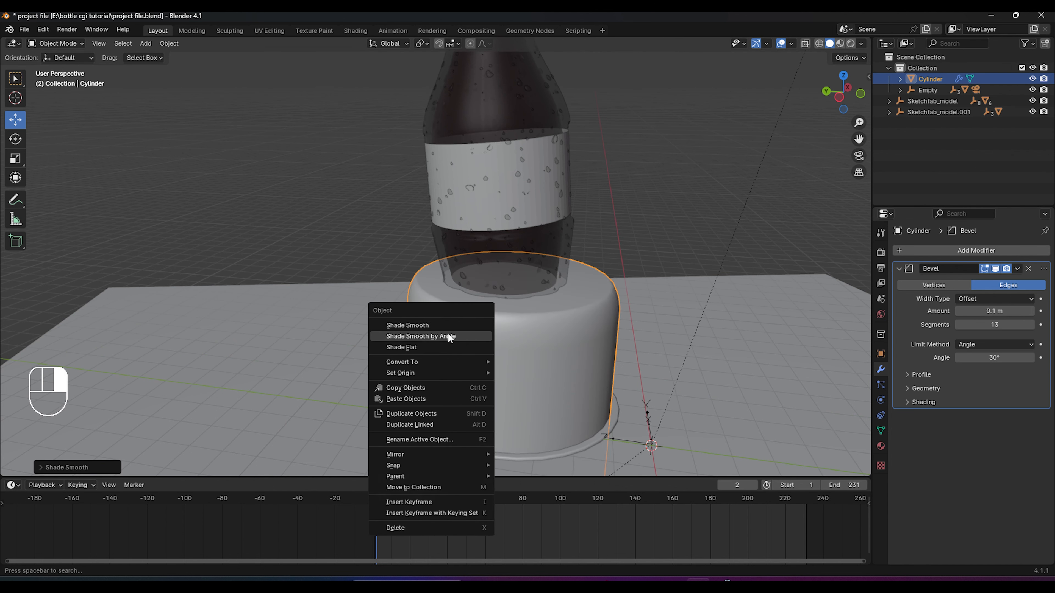
click(404, 347)
right_click(474, 312)
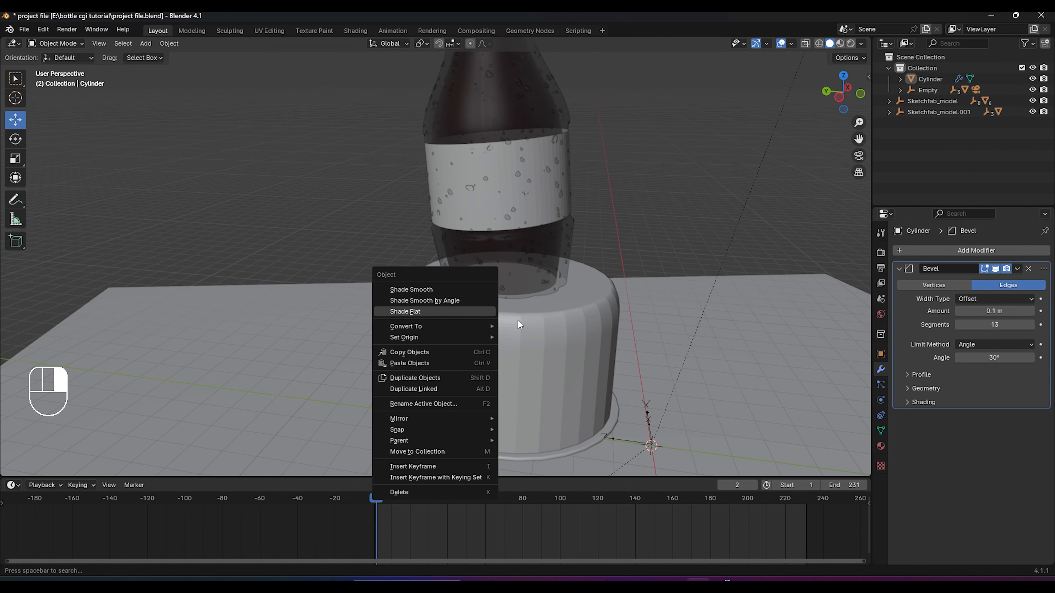
click(518, 320)
Step: Apply Shade Smooth by Angle to the bevelled cylinder and check its surface up close
right_click(479, 316)
click(449, 304)
click(387, 220)
middle_drag(388, 220, 575, 289)
scroll(551, 323, down, 5)
scroll(563, 350, up, 5)
click(588, 317)
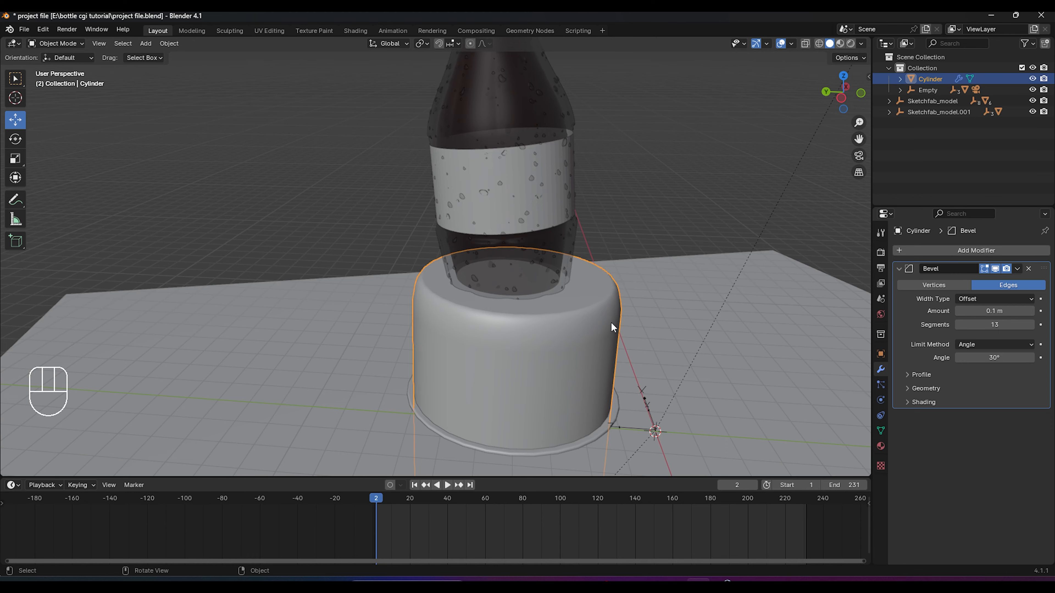
scroll(619, 333, down, 4)
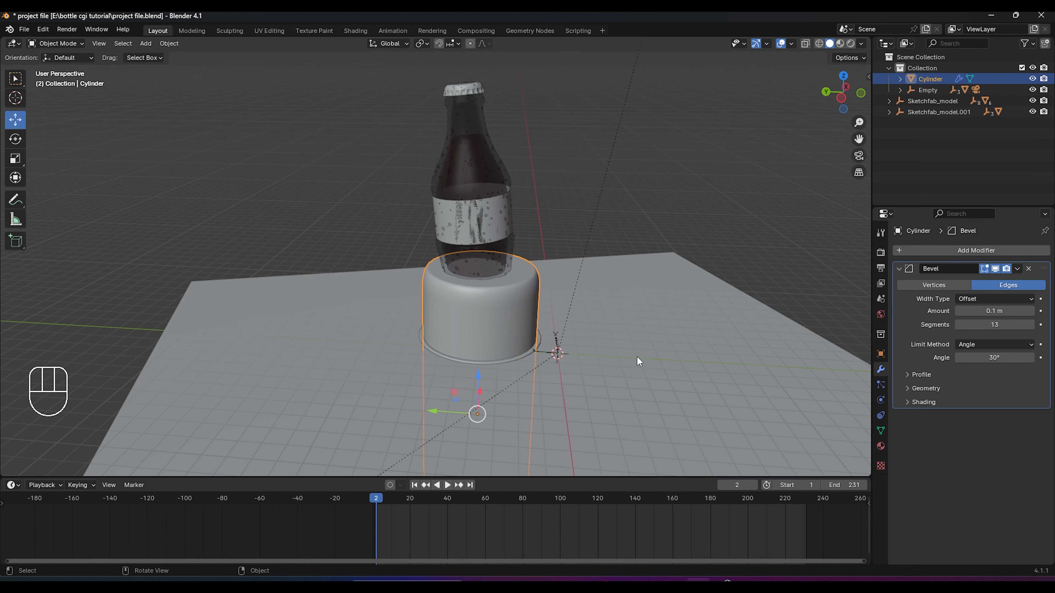
Step: Add a Boolean Difference modifier to the ground plane Track Solid 1, with the cylinder as the cutting object
click(669, 326)
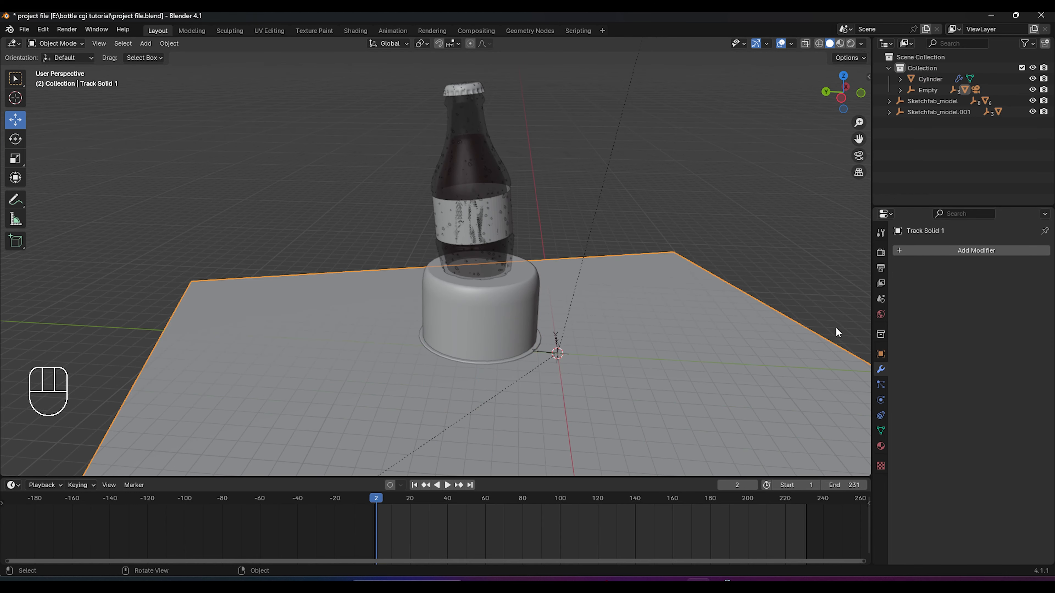
click(949, 247)
mouse_move(934, 250)
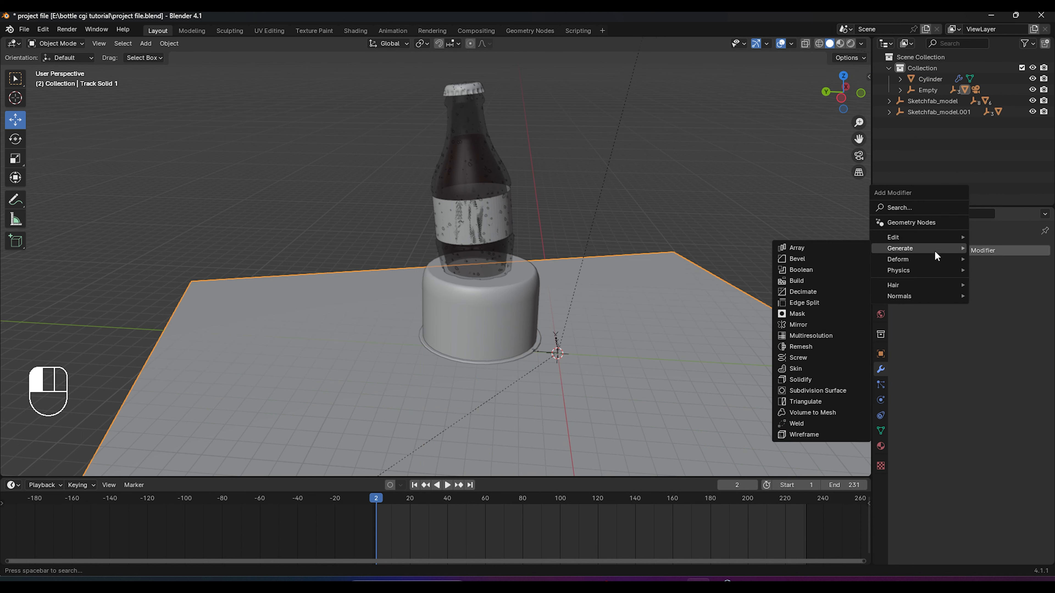
click(805, 269)
click(1027, 313)
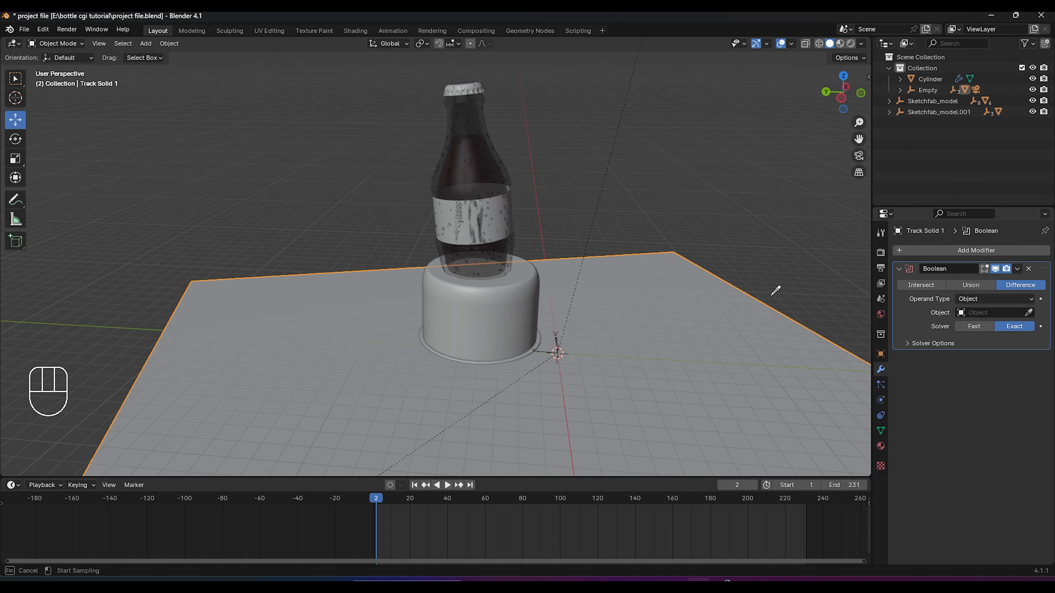
click(480, 305)
Step: Apply the Boolean modifier on the ground plane and save the project
click(643, 349)
click(1017, 268)
click(981, 281)
click(674, 201)
scroll(669, 220, down, 2)
middle_drag(663, 242, 618, 256)
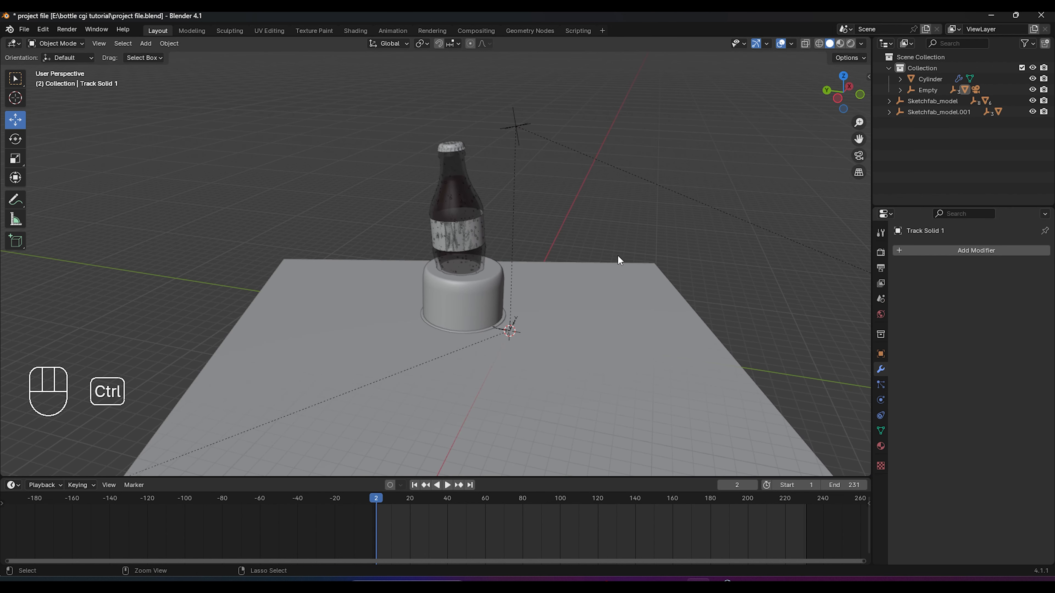
key(ctrl+s)
Step: Duplicate the cylinder in place and scale the copy down slightly
scroll(474, 303, up, 4)
click(511, 326)
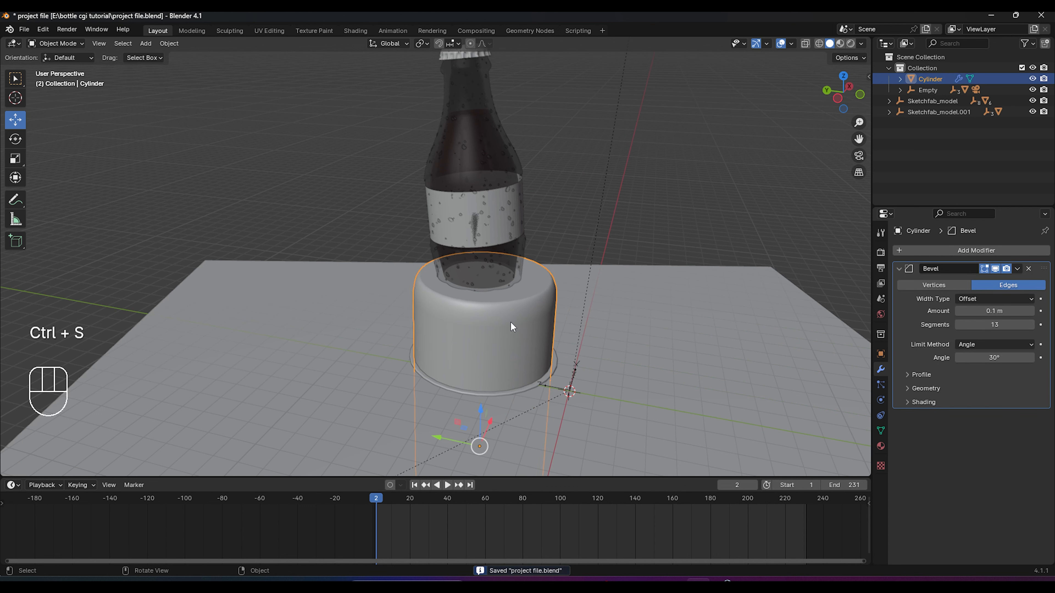
key(shift)
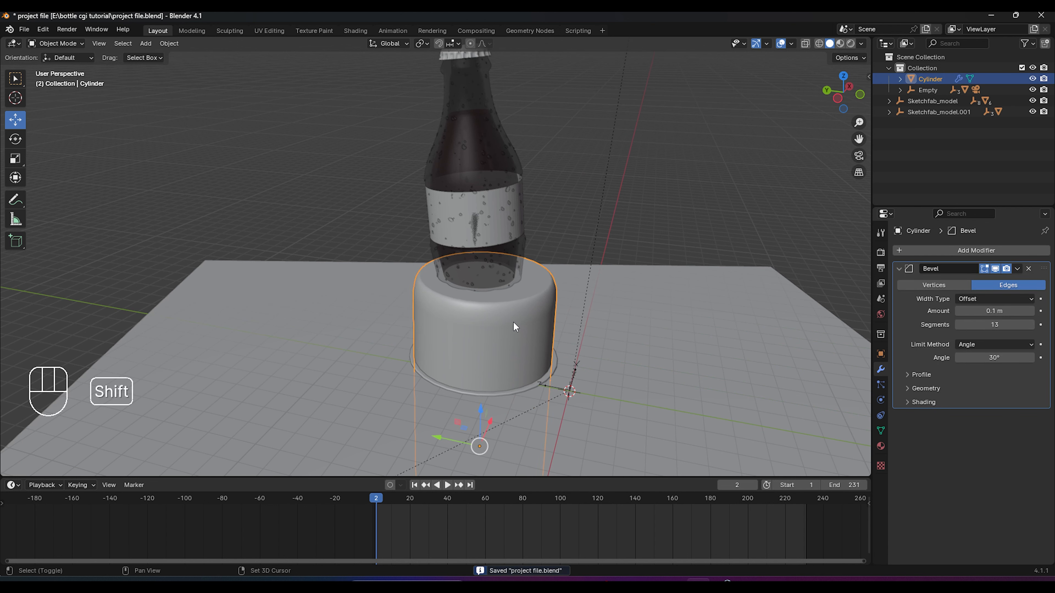
key(shift+d)
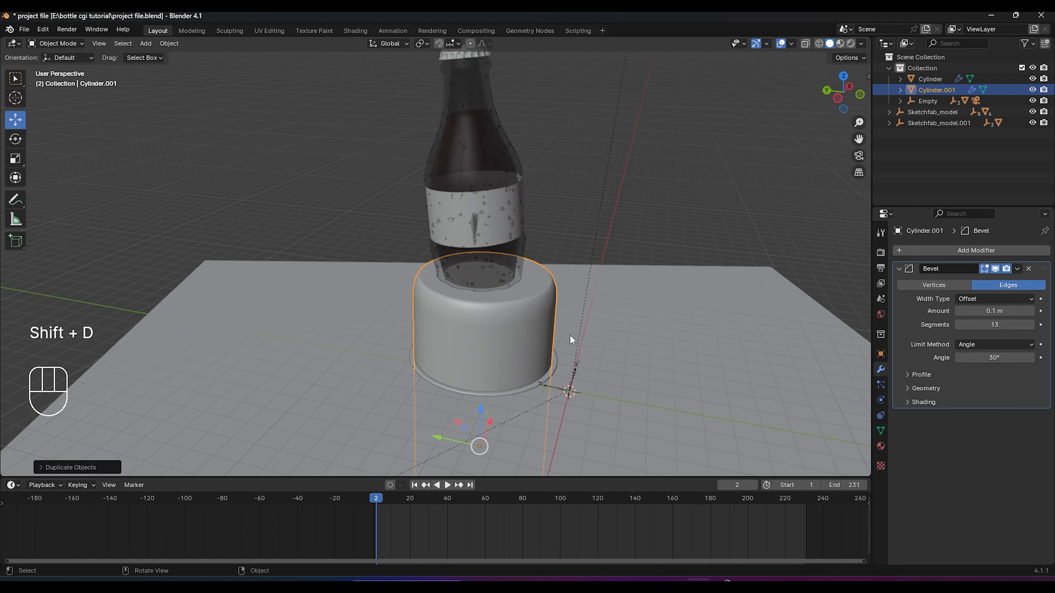
key(s)
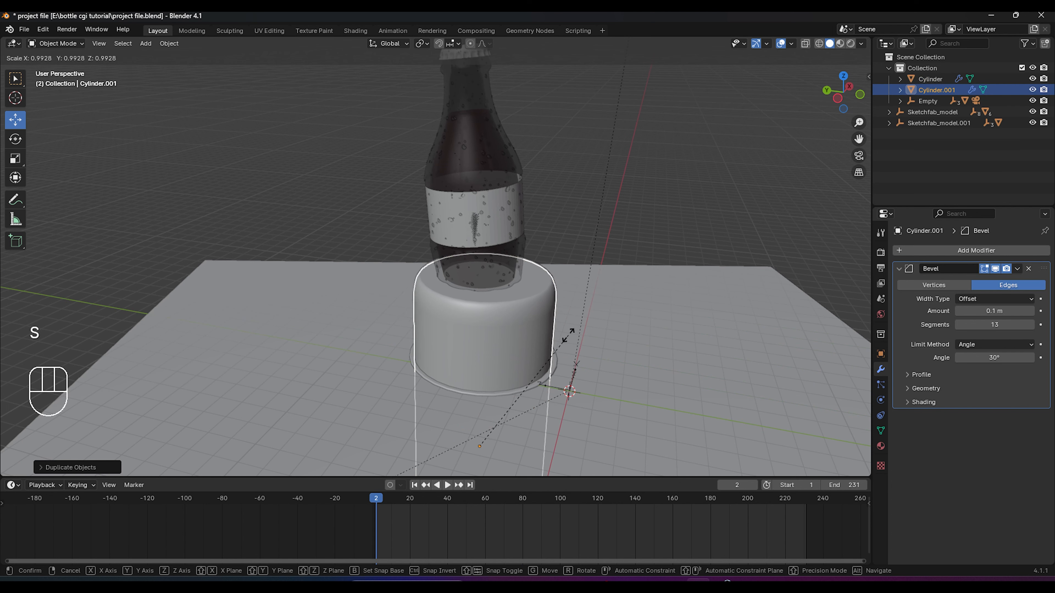
click(560, 340)
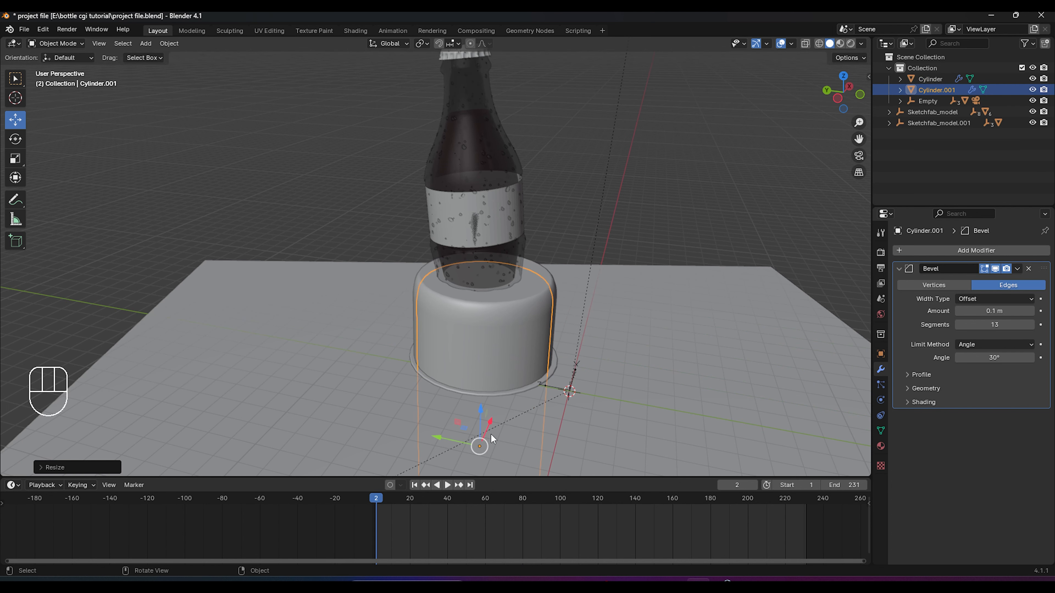
Step: Raise the duplicated cylinder above the original's top and shrink it a little more to leave a thin wall
drag(484, 416, 483, 394)
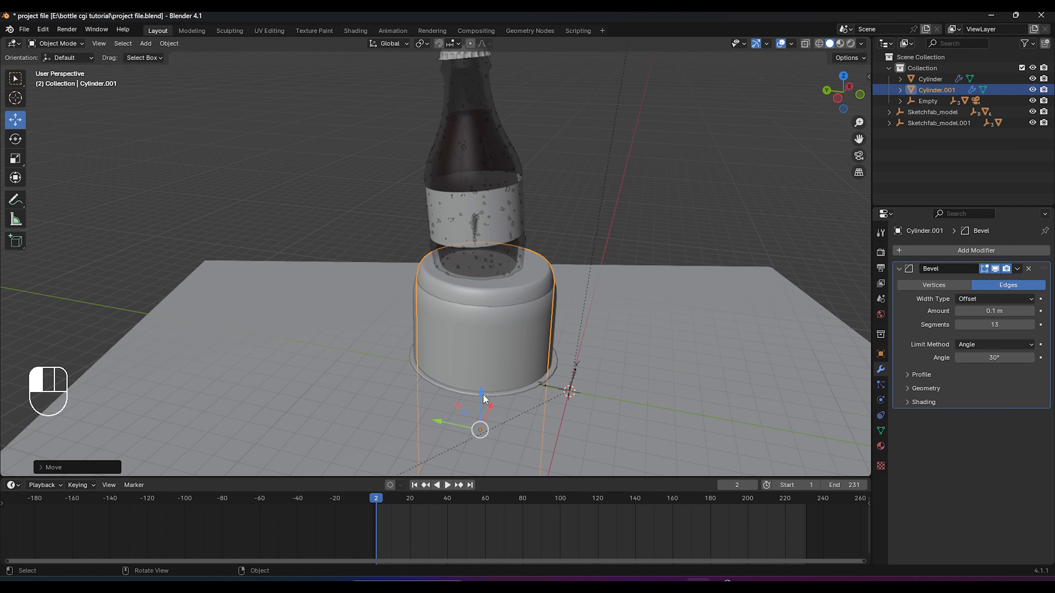
key(s)
click(550, 385)
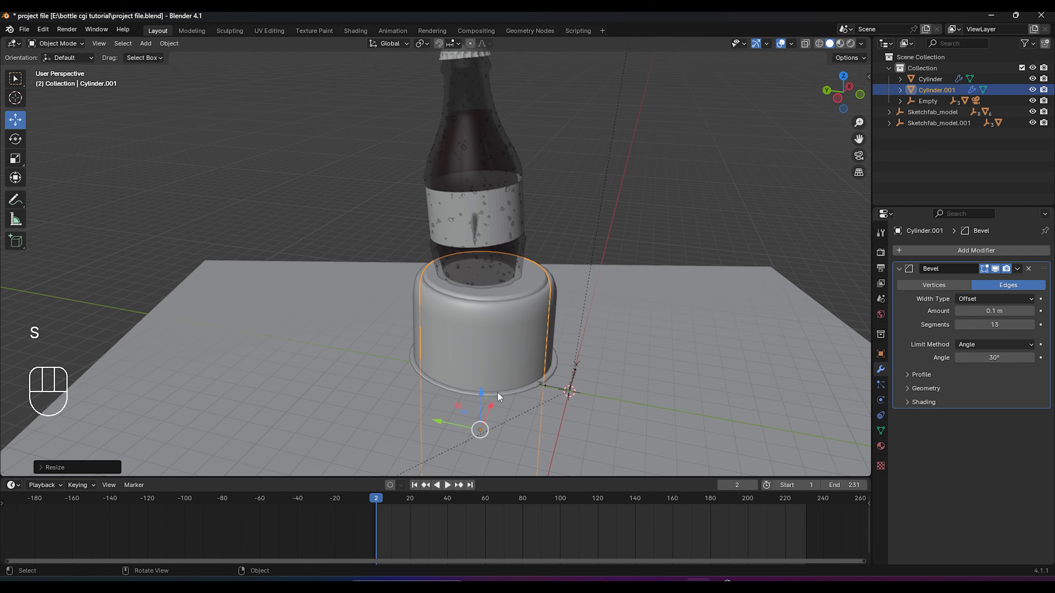
drag(480, 398, 481, 388)
click(555, 251)
Step: Stretch the inner cylinder along Z so it extends well above the outer one, and save the project
middle_drag(541, 303, 508, 303)
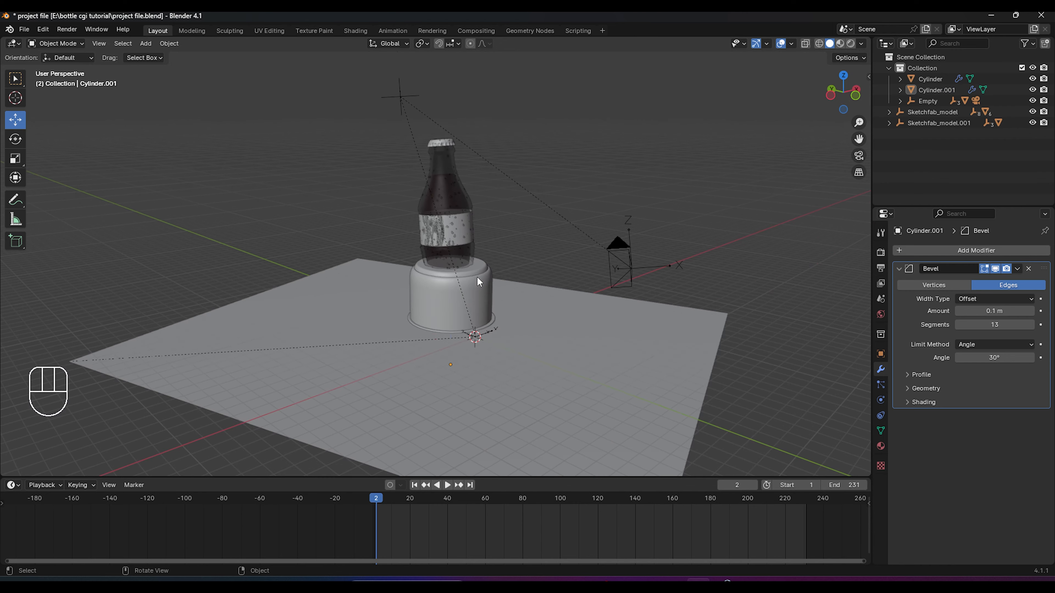
click(477, 277)
key(s)
key(z)
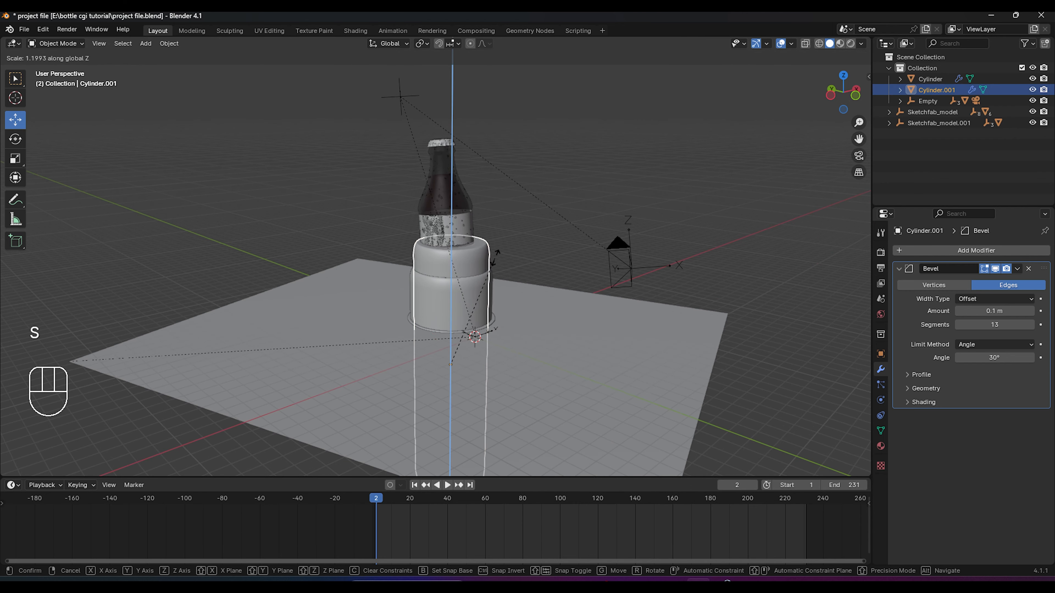
click(507, 266)
scroll(514, 274, down, 4)
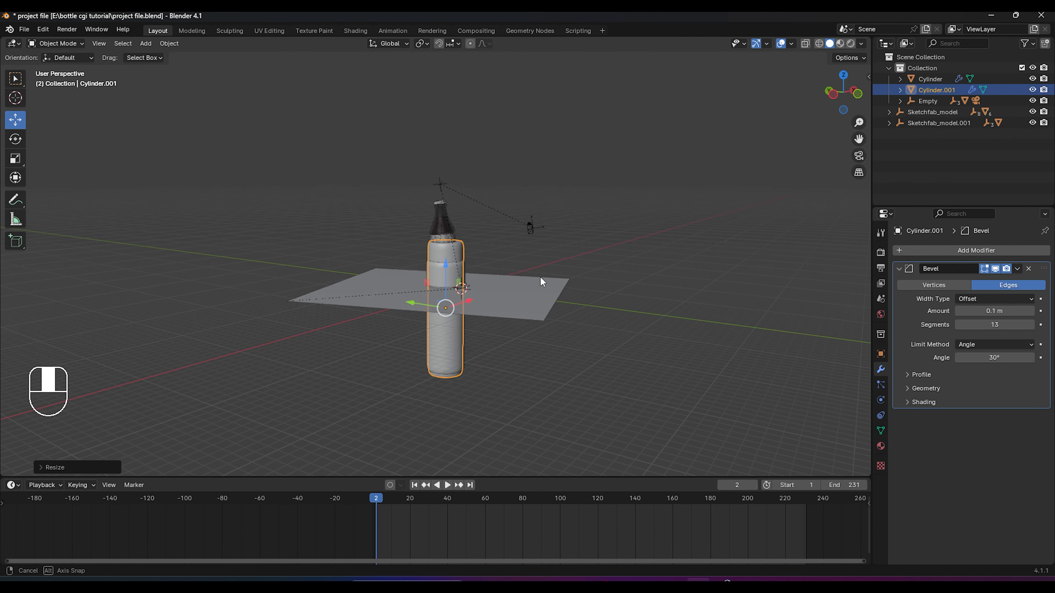
click(519, 388)
key(ctrl+s)
Step: Apply the Bevel modifiers on both the outer and the inner cylinder
scroll(459, 333, up, 5)
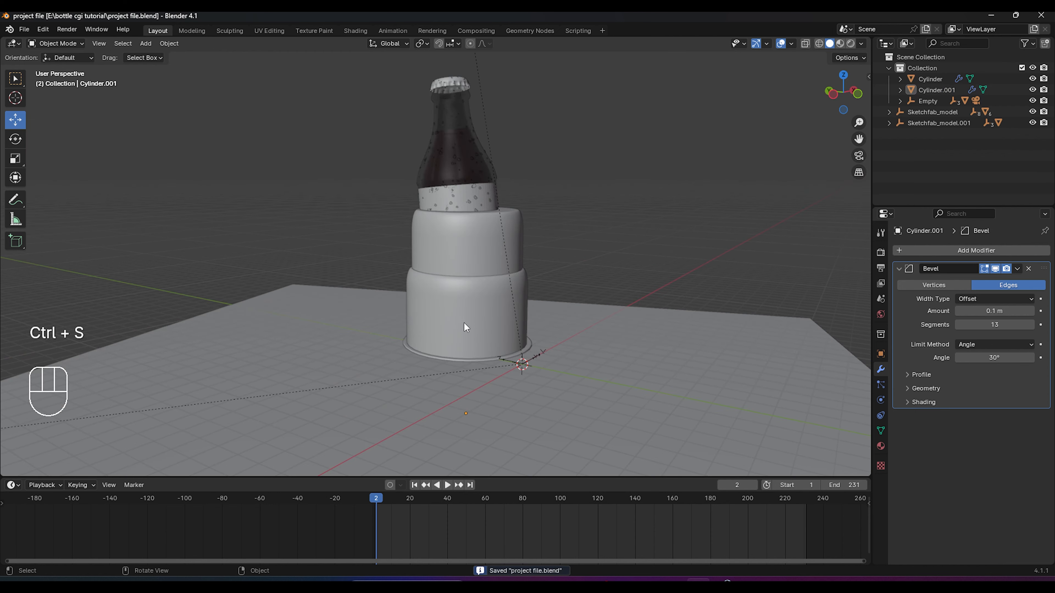
middle_drag(530, 309, 501, 339)
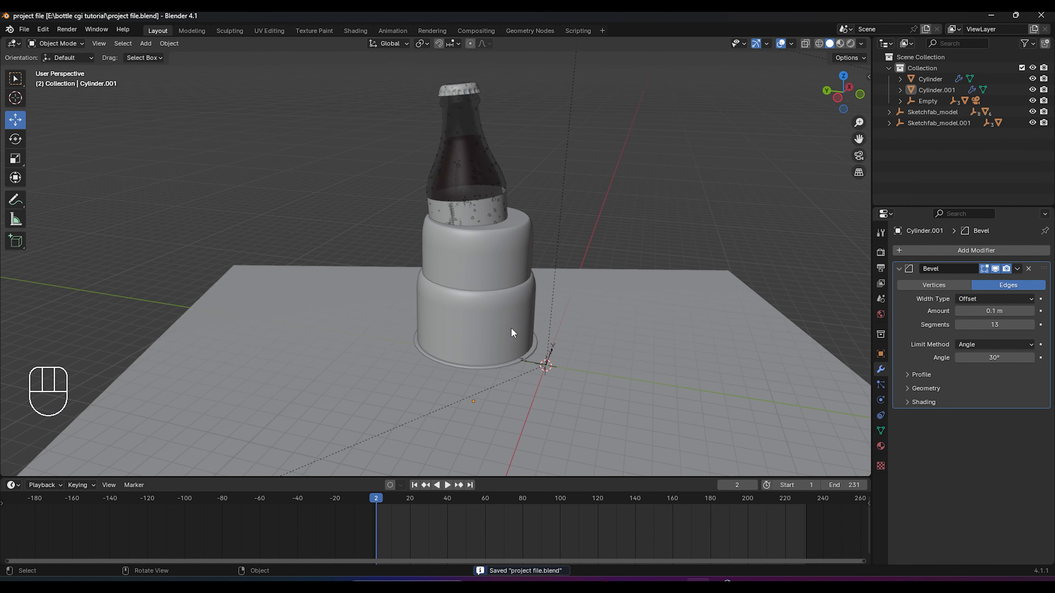
click(509, 324)
click(1017, 268)
click(970, 280)
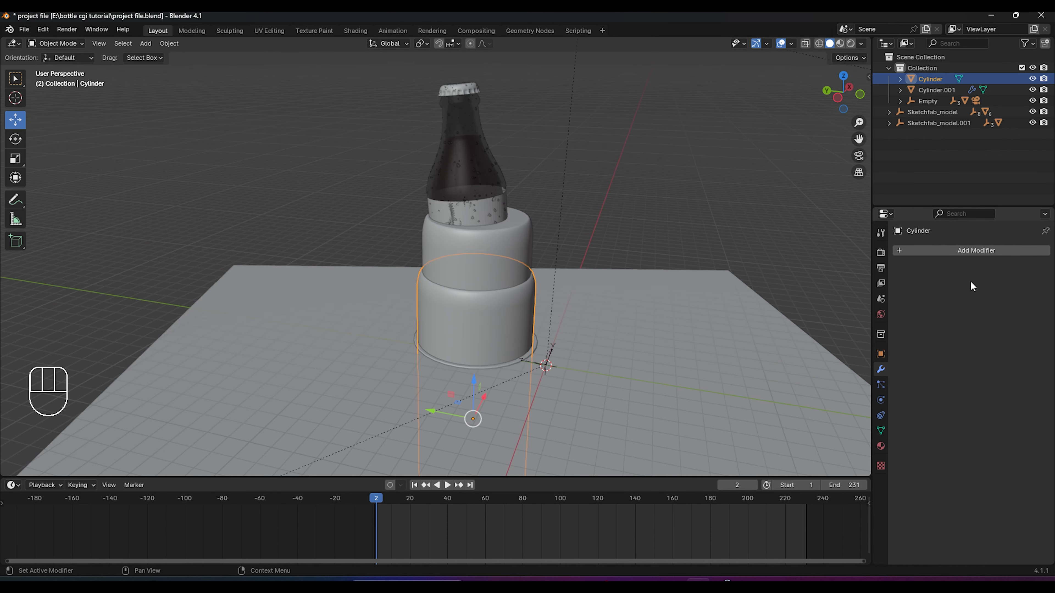
click(513, 244)
click(1013, 271)
click(990, 277)
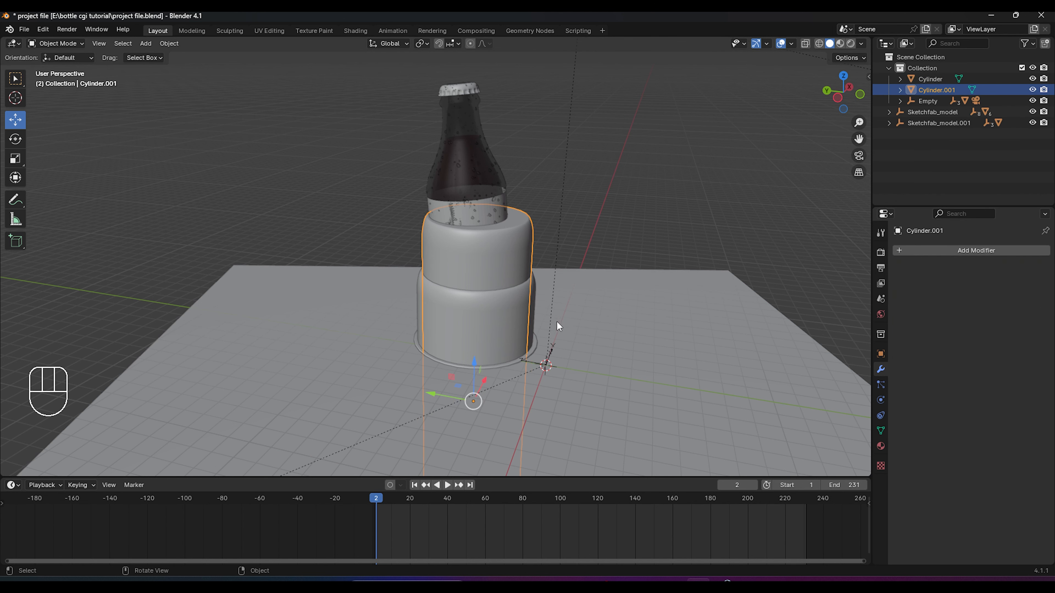
Step: Add a Boolean Difference modifier to the outer cylinder, with Cylinder.001 as the cutting object
click(518, 311)
click(956, 252)
mouse_move(928, 260)
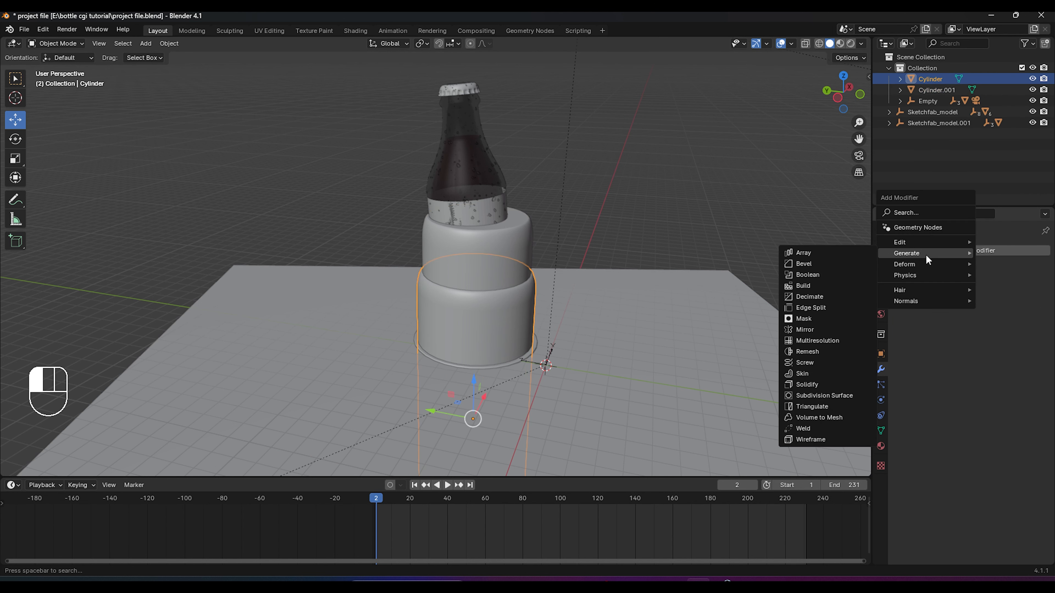
click(813, 275)
click(1029, 312)
click(517, 230)
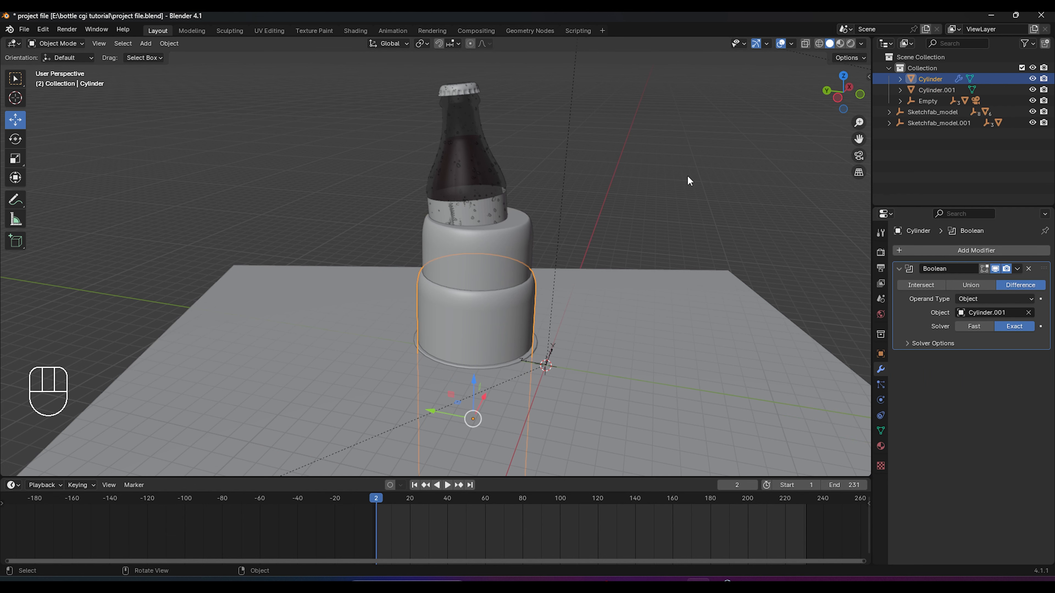
Step: Hide the inner cutting cylinder Cylinder.001 in both the viewport and the render, and save the project
click(503, 280)
key(h)
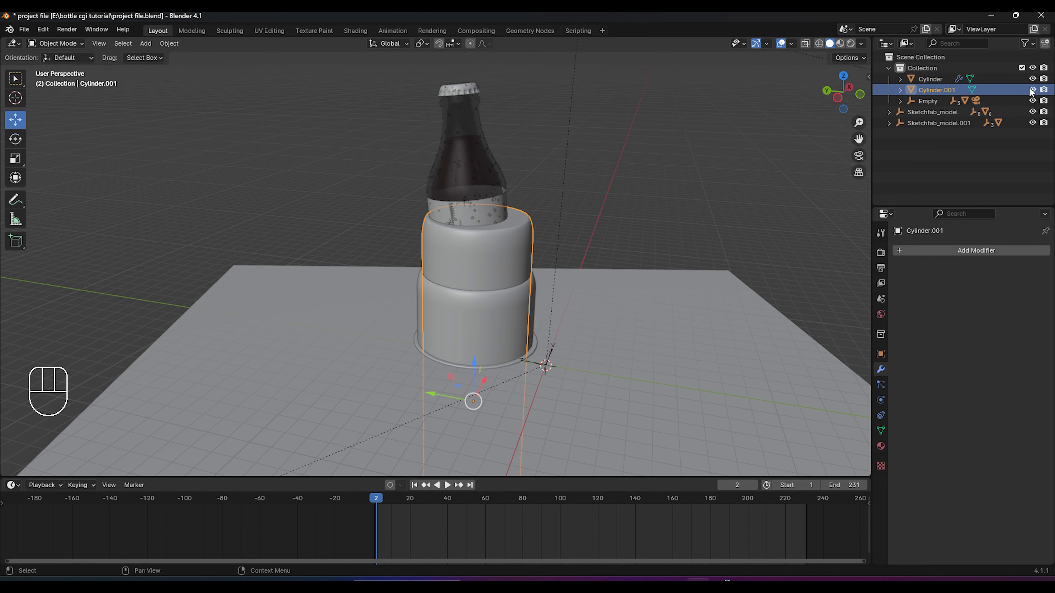
middle_drag(615, 282, 560, 316)
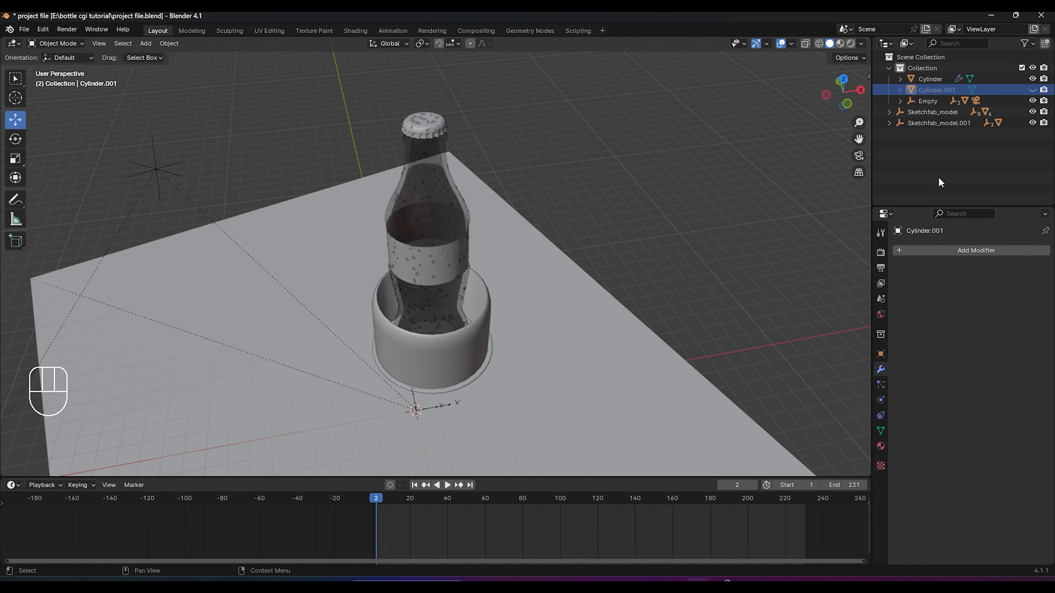
click(939, 90)
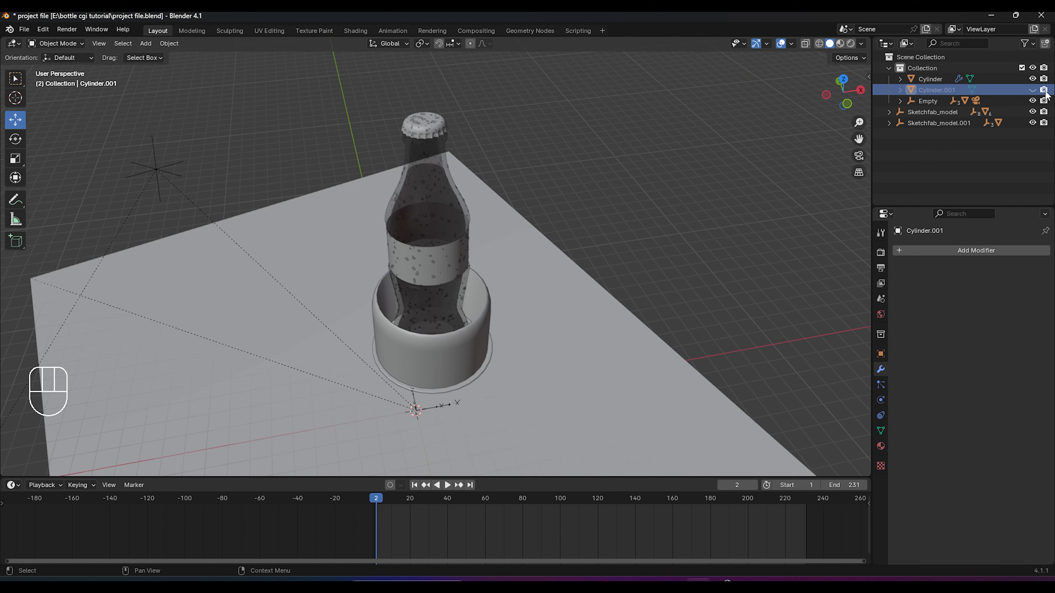
key(ctrl+s)
Step: Lift the ground plane with the hole along Z to expose the shaft underneath, and undo the move
middle_drag(486, 351, 538, 338)
click(527, 324)
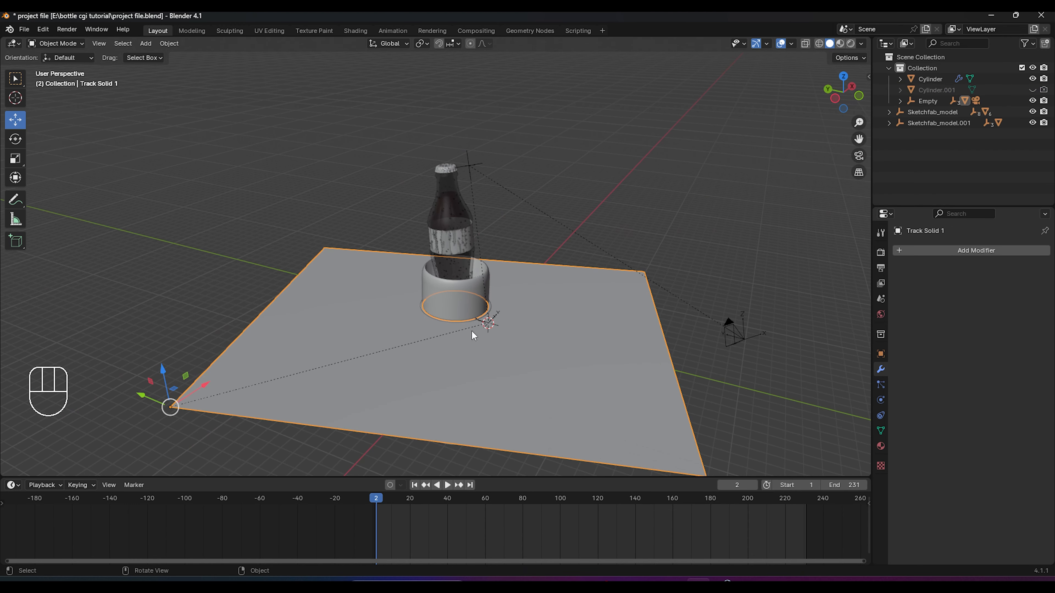
key(g)
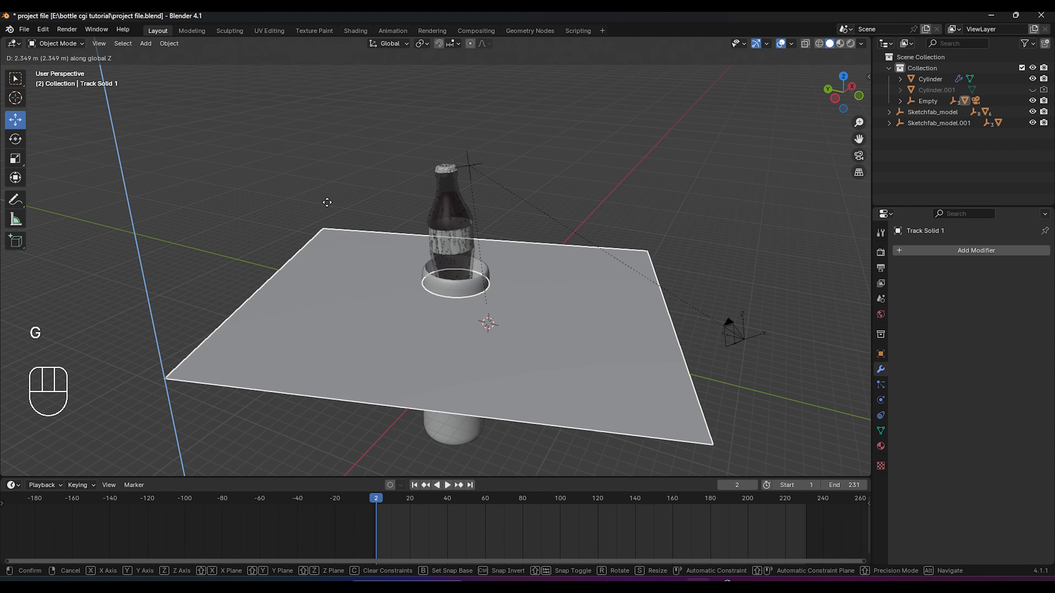
click(332, 86)
key(ctrl)
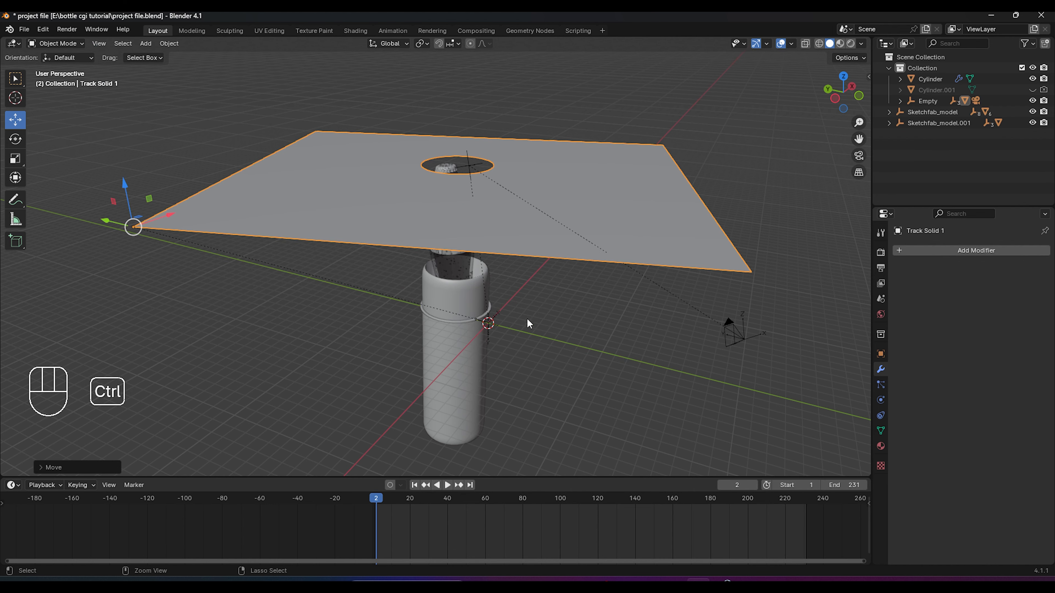
key(ctrl+z)
middle_drag(496, 331, 484, 361)
scroll(483, 360, up, 4)
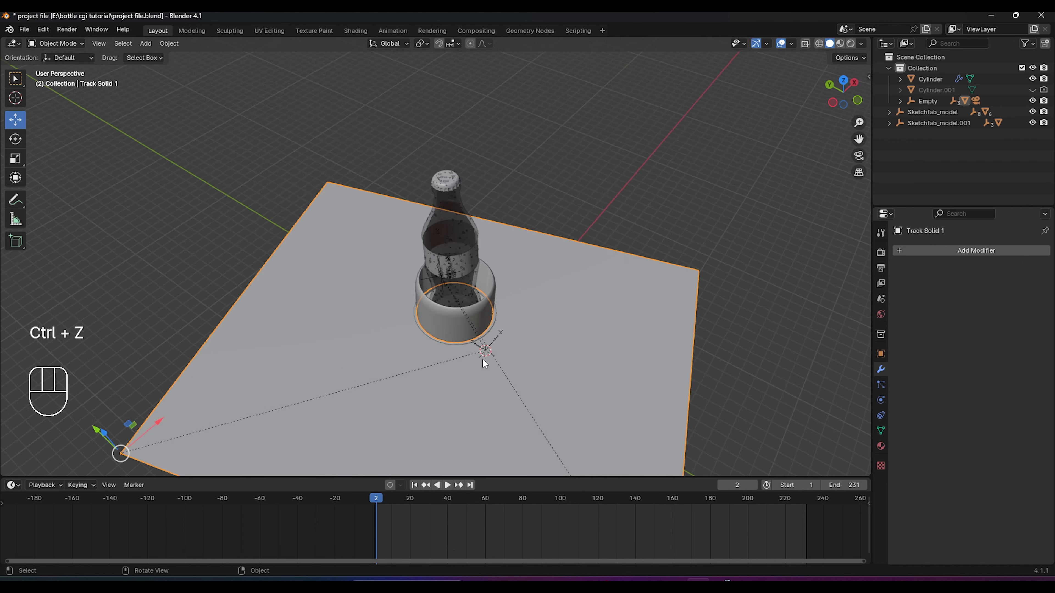
Step: Try hiding the outer cylinder and sliding the sewer cover off the hole, and revert both changes
click(548, 296)
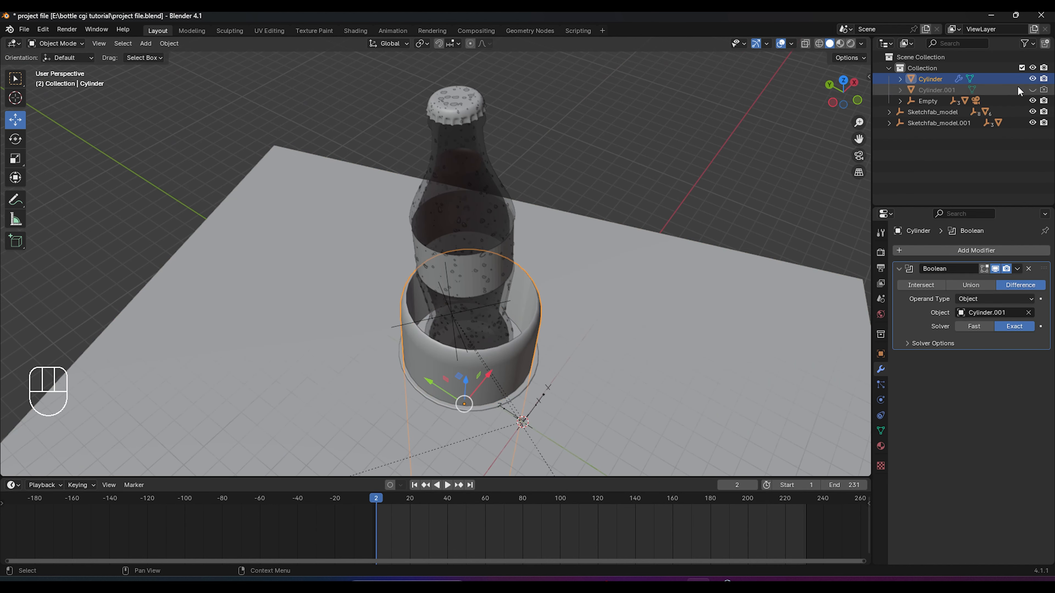
click(1032, 79)
middle_drag(542, 409, 536, 368)
click(536, 369)
drag(458, 366, 610, 379)
key(ctrl+z)
key(ctrl+z)
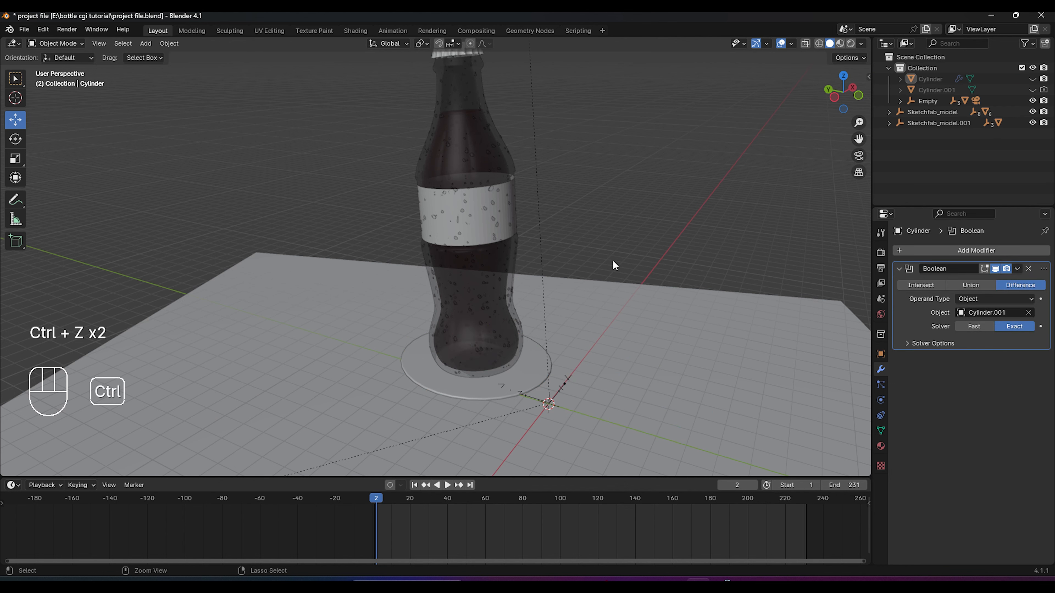
click(1033, 87)
Step: Lower the outer cylinder along Z until its rim sits close to ground level
middle_drag(697, 260, 471, 304)
click(470, 305)
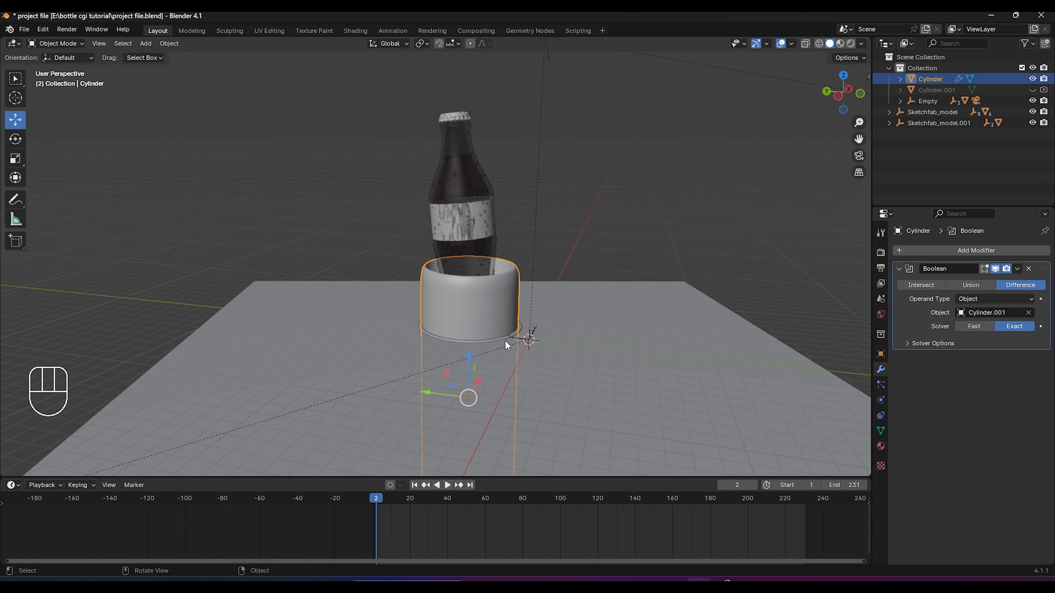
scroll(504, 340, up, 3)
key(g)
key(z)
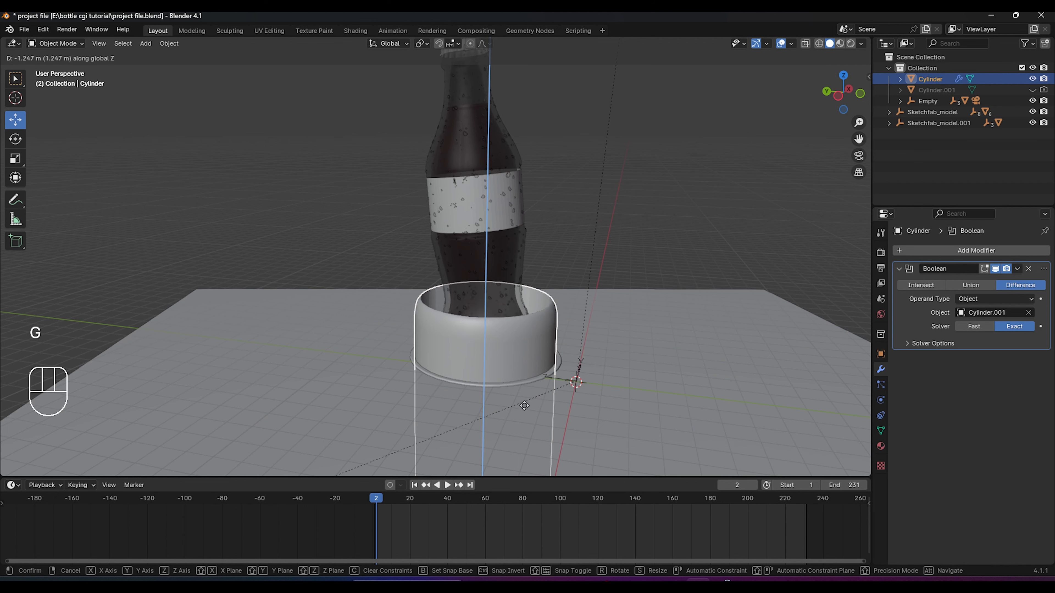
click(530, 447)
Step: Slide the sewer cover sideways off the hole to expose the outer cylinder's rim
click(492, 360)
drag(458, 356, 631, 374)
scroll(590, 387, up, 2)
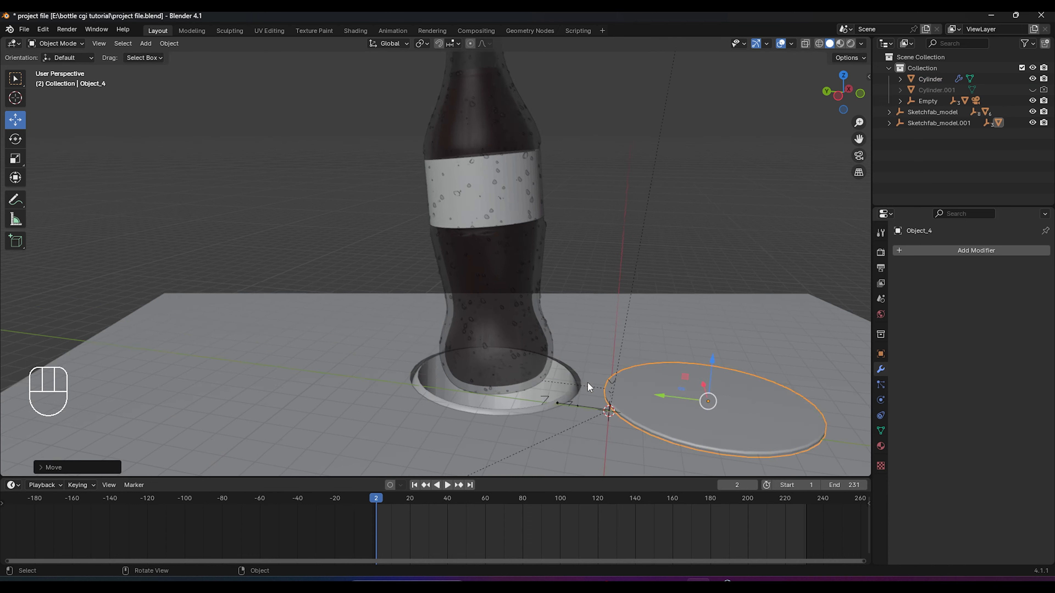
scroll(583, 381, up, 1)
middle_drag(577, 382, 561, 392)
drag(859, 139, 434, 243)
scroll(435, 243, up, 4)
middle_drag(434, 243, 563, 295)
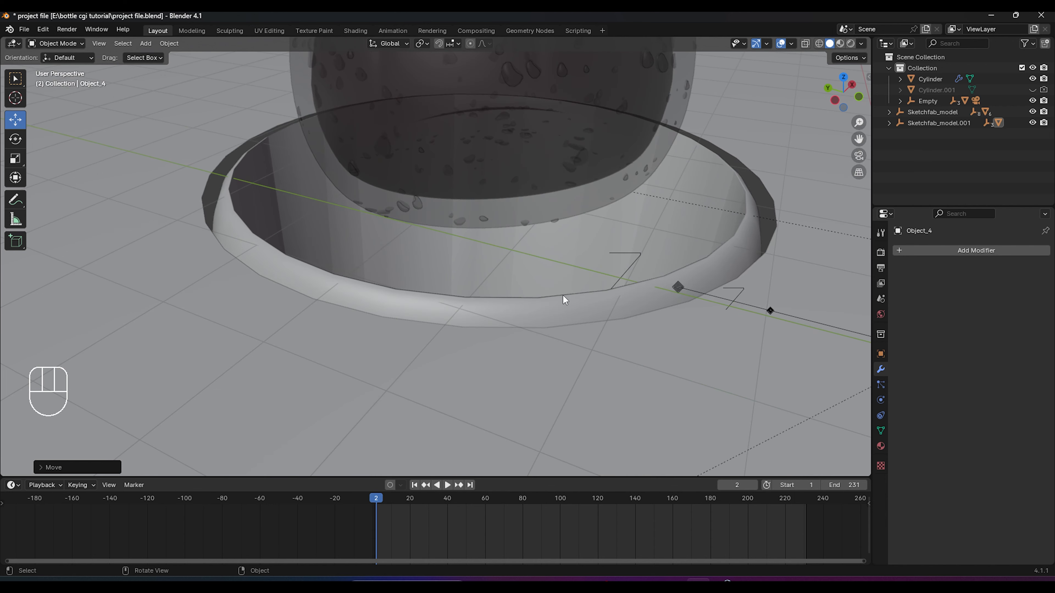
Step: Nudge the outer cylinder along Z and scale it up slightly in two passes to close the gap around the hole
click(578, 304)
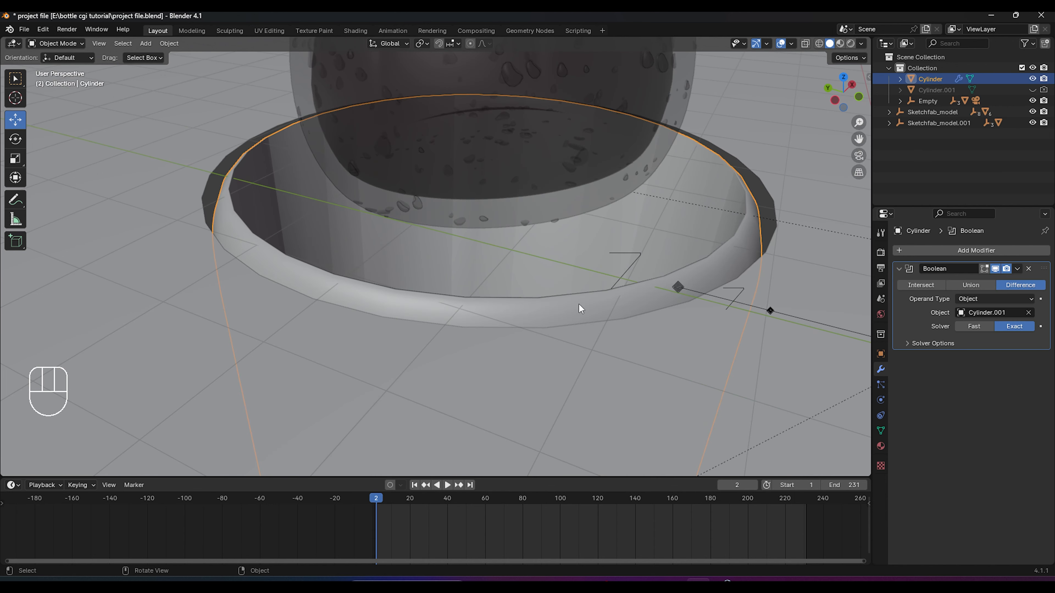
key(g)
key(z)
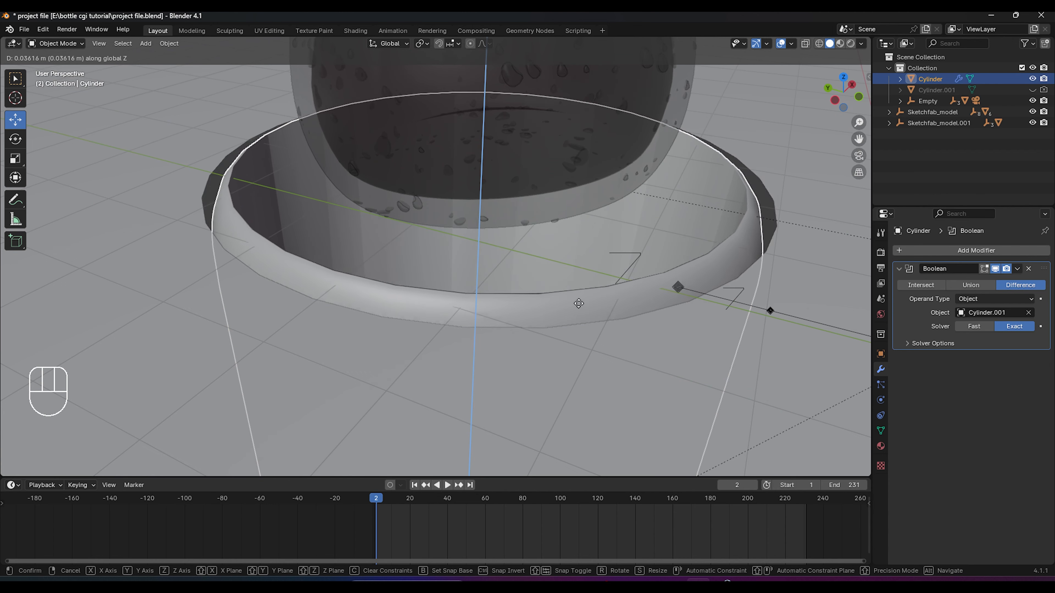
click(580, 311)
key(s)
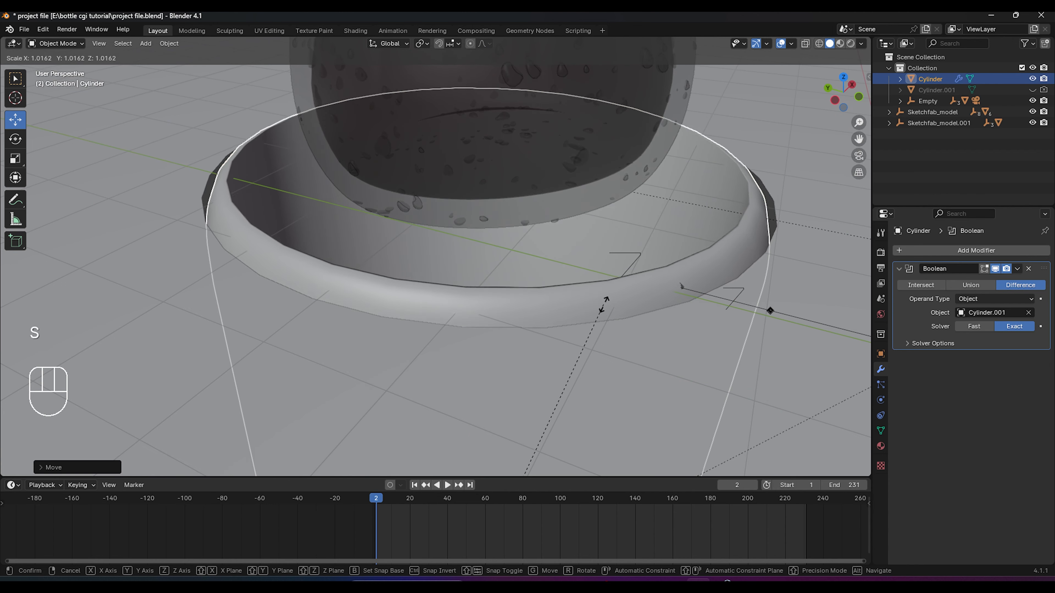
click(647, 302)
middle_drag(675, 301, 627, 295)
key(s)
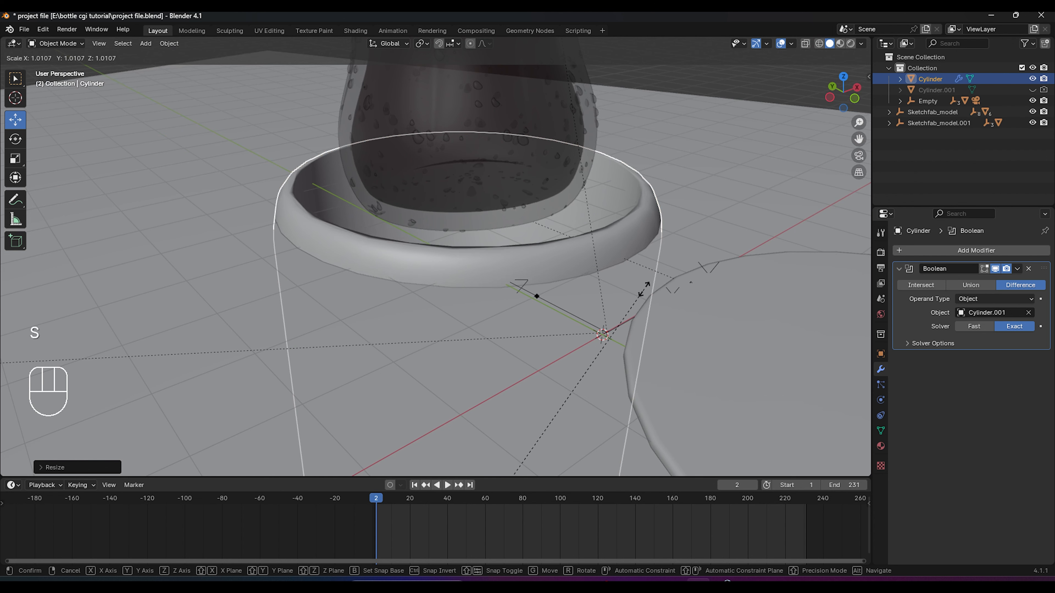
click(652, 289)
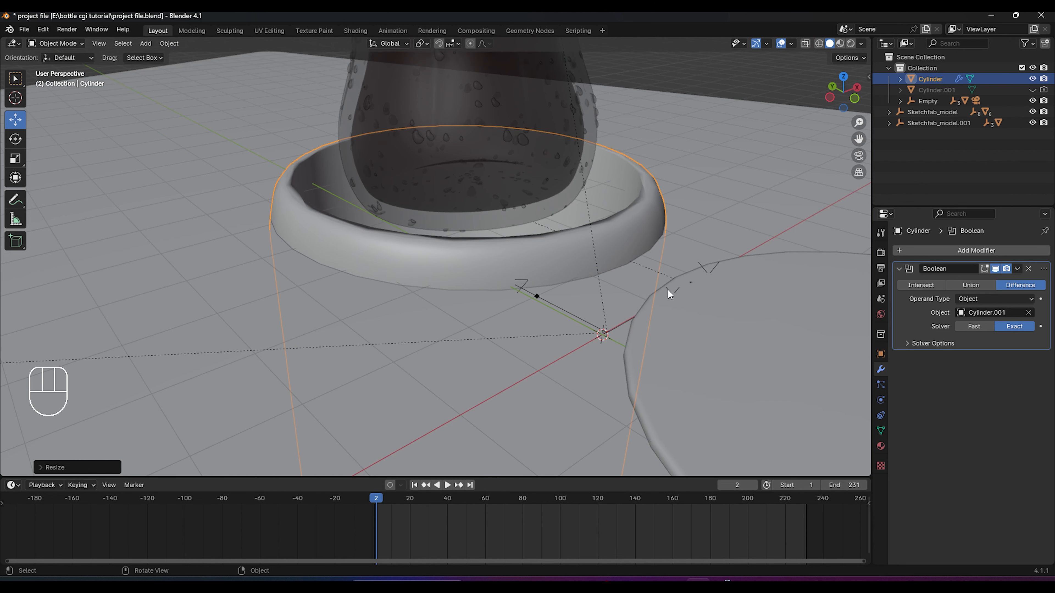
Step: Lower the enlarged outer cylinder along Z until only a thin rim stays above the ground, and save the project
key(g)
key(z)
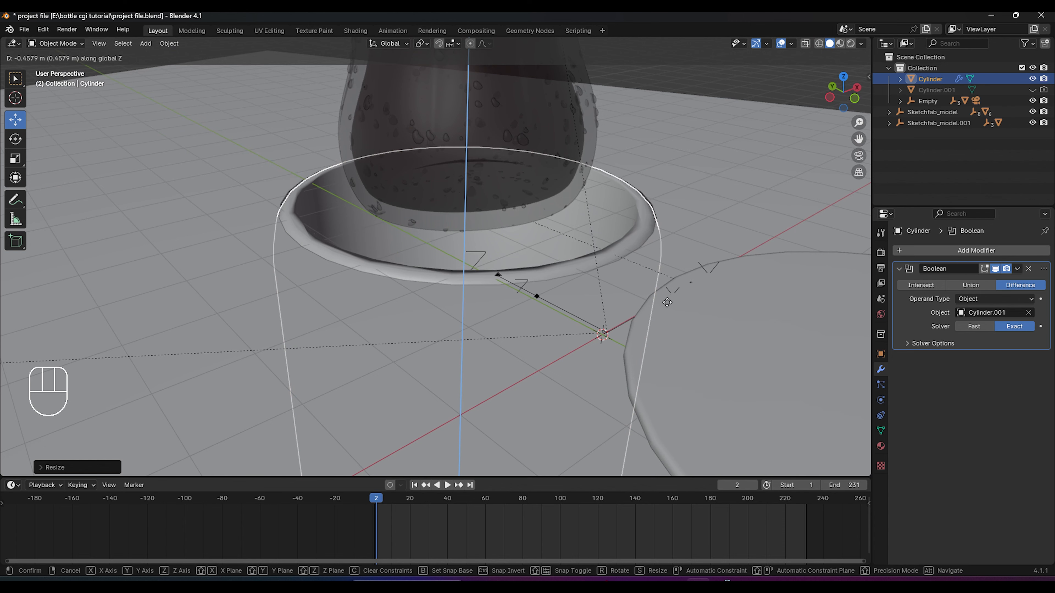
click(694, 166)
middle_drag(713, 77, 697, 264)
key(ctrl+s)
Step: Move the sewer cover back over the hole beneath the bottle and adjust its height along Z
click(593, 321)
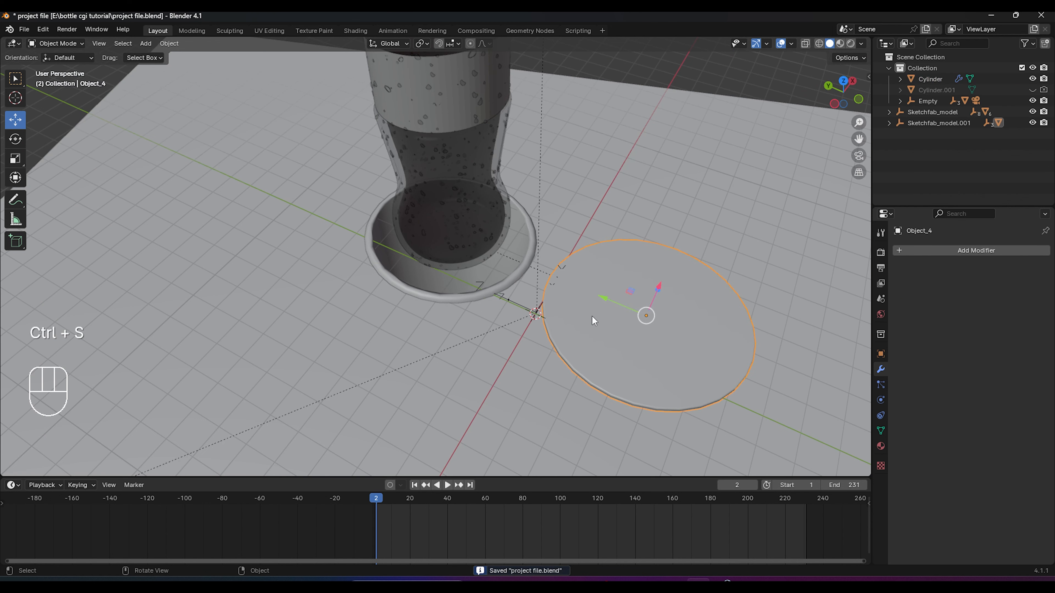
drag(606, 303, 406, 238)
scroll(418, 262, up, 4)
middle_drag(418, 262, 334, 215)
drag(455, 156, 457, 149)
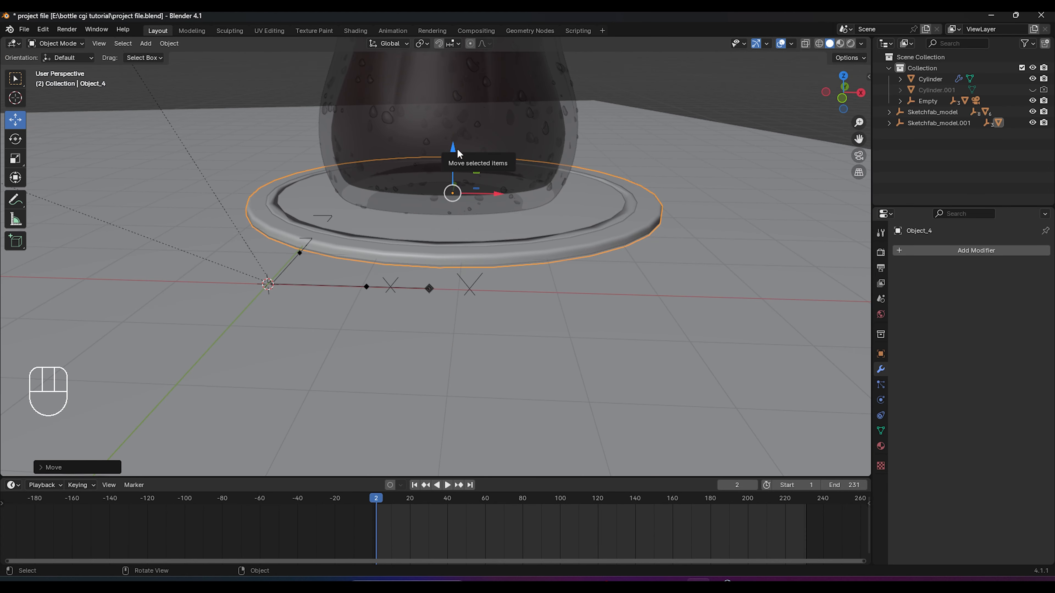
Step: Scale the sewer cover by about 1.14 along Z, raise it over the cylinder's rim, and save the project
key(s)
key(z)
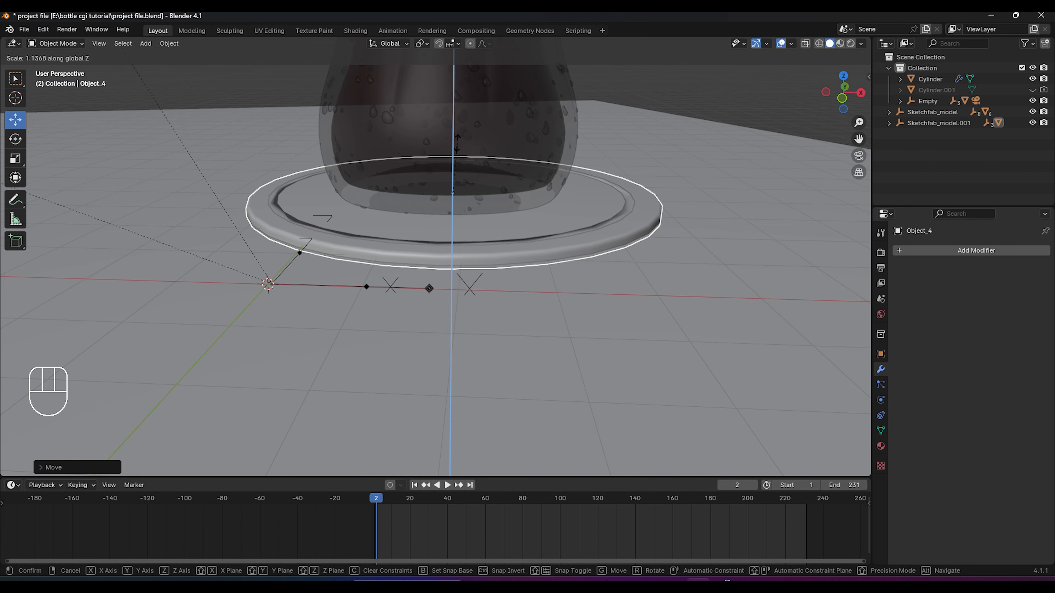
click(457, 142)
drag(452, 149, 481, 139)
click(707, 93)
key(ctrl+s)
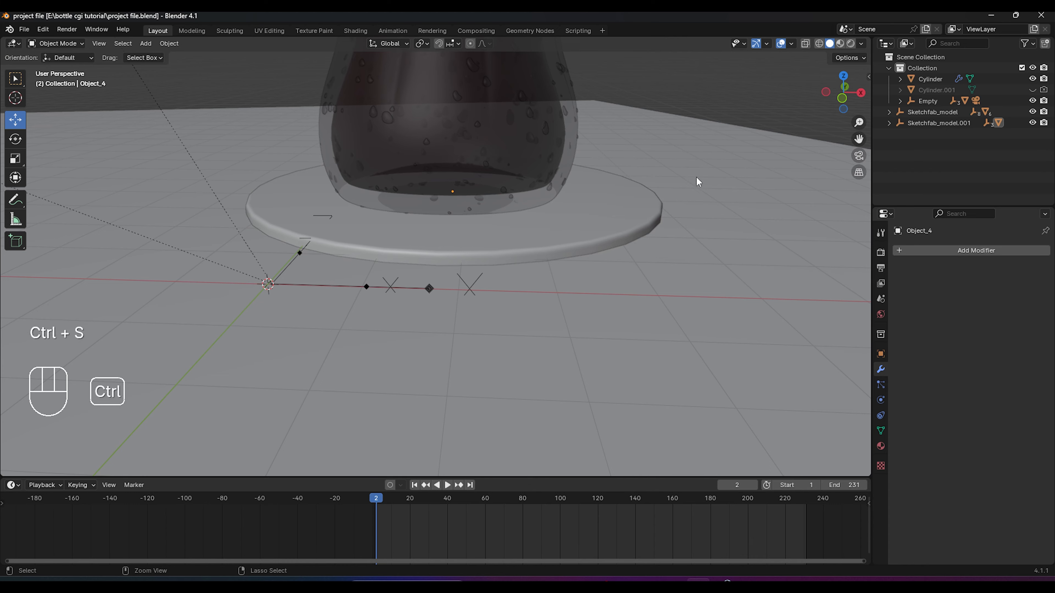
Step: Preview the bottle and sewer cover through the camera in rendered shading, and save the project
scroll(688, 183, down, 3)
key(KP_0)
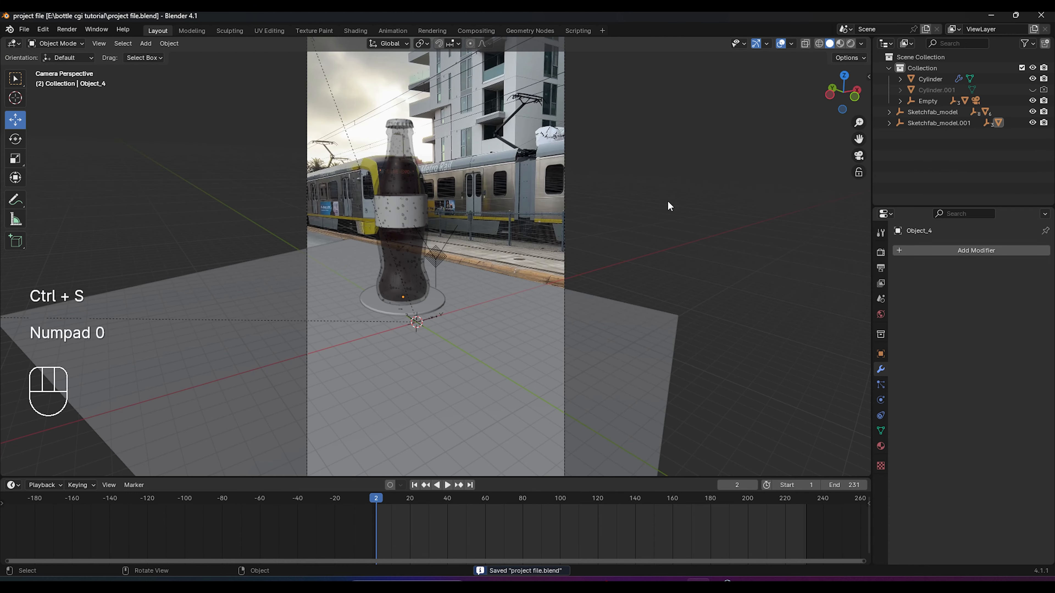
click(879, 313)
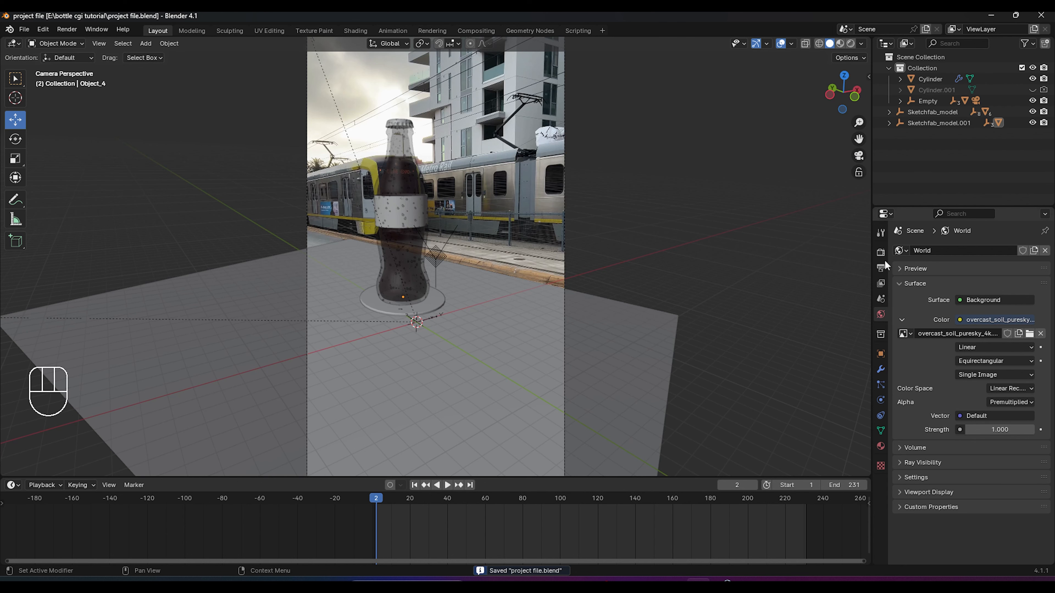
click(848, 44)
scroll(582, 312, up, 3)
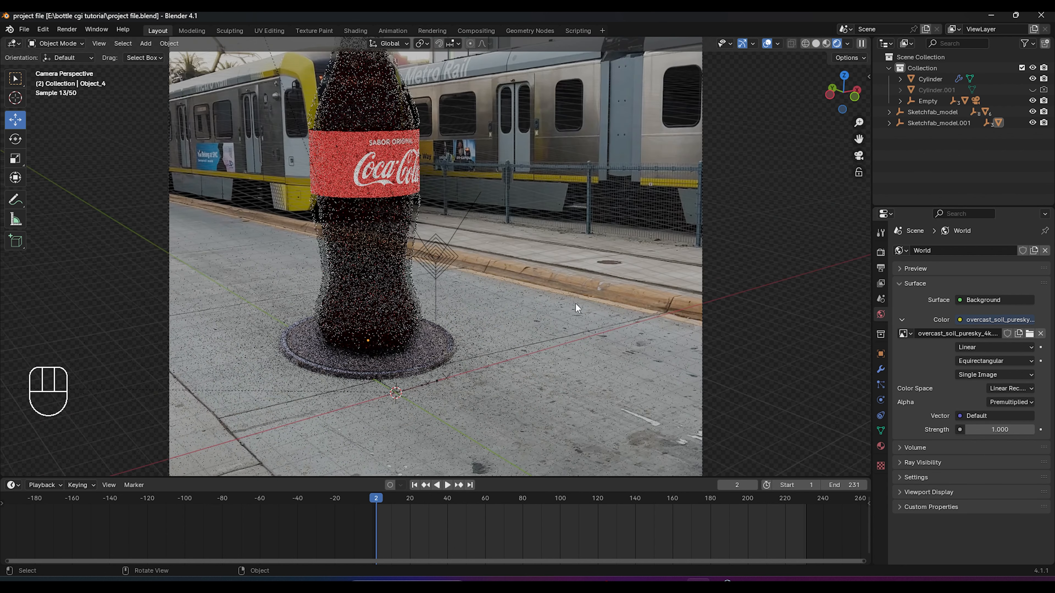
scroll(575, 307, down, 3)
key(ctrl+s)
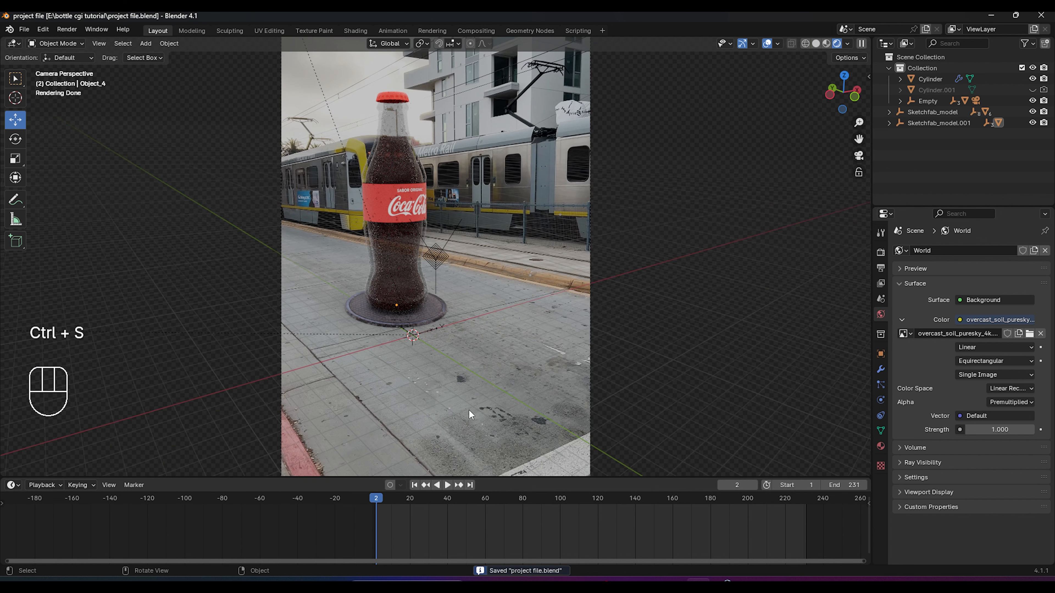
Step: At frame 1, lower the bottle model Sketchfab_model along Z into the shaft and insert a Location keyframe
click(375, 499)
scroll(628, 231, down, 2)
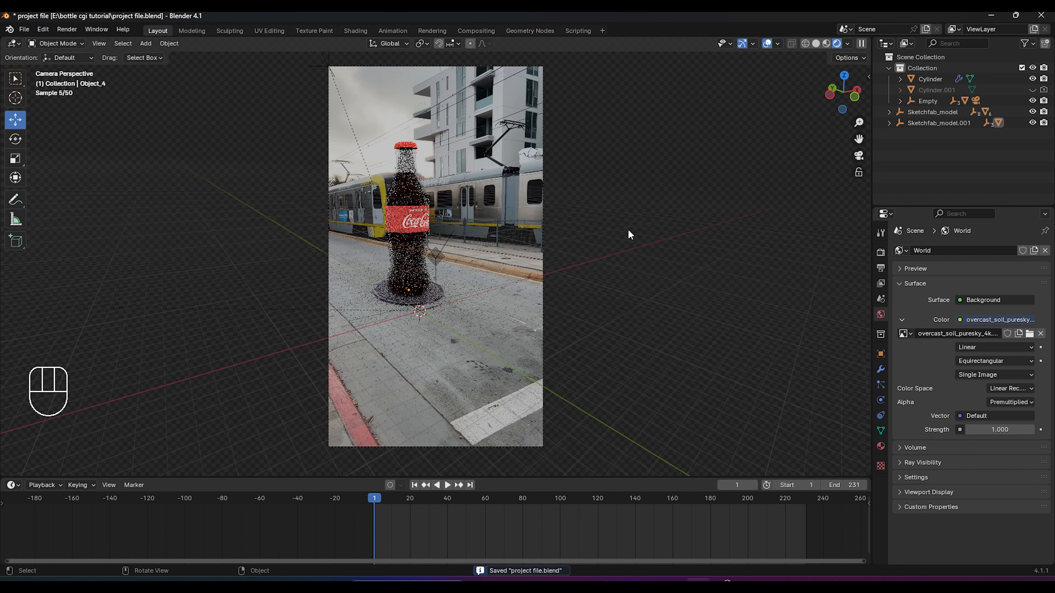
click(931, 112)
scroll(424, 257, down, 2)
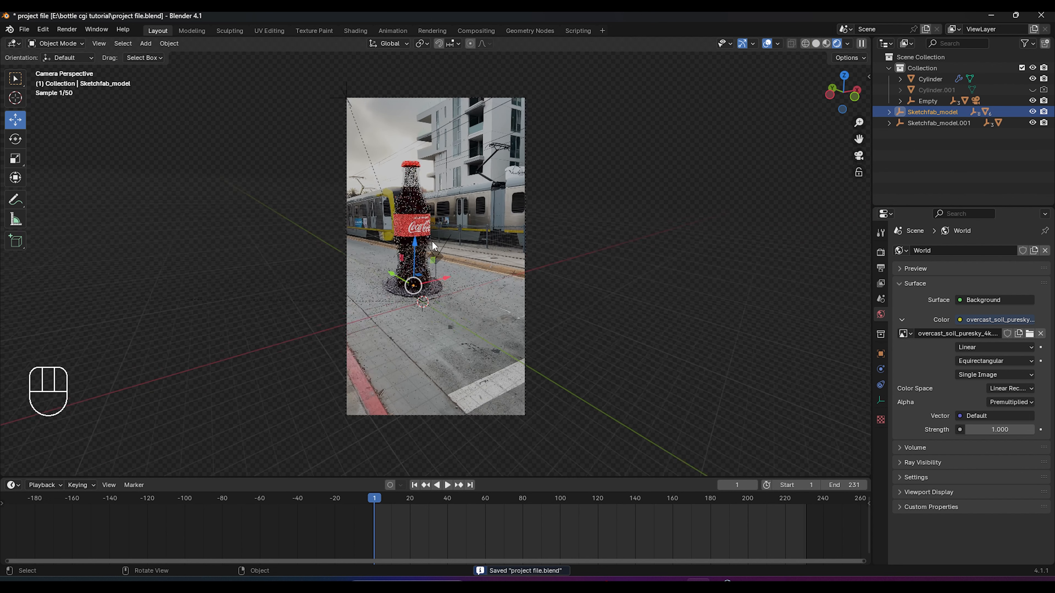
drag(416, 269, 425, 355)
mouse_move(425, 355)
middle_down()
mouse_move(459, 325)
mouse_move(410, 315)
mouse_move(443, 356)
middle_up()
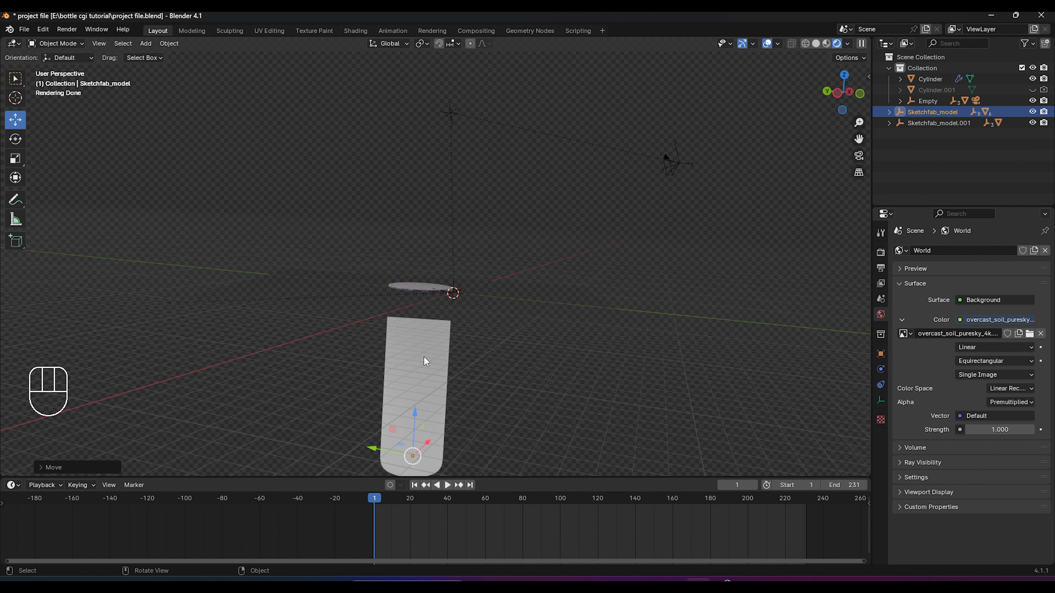
key(k)
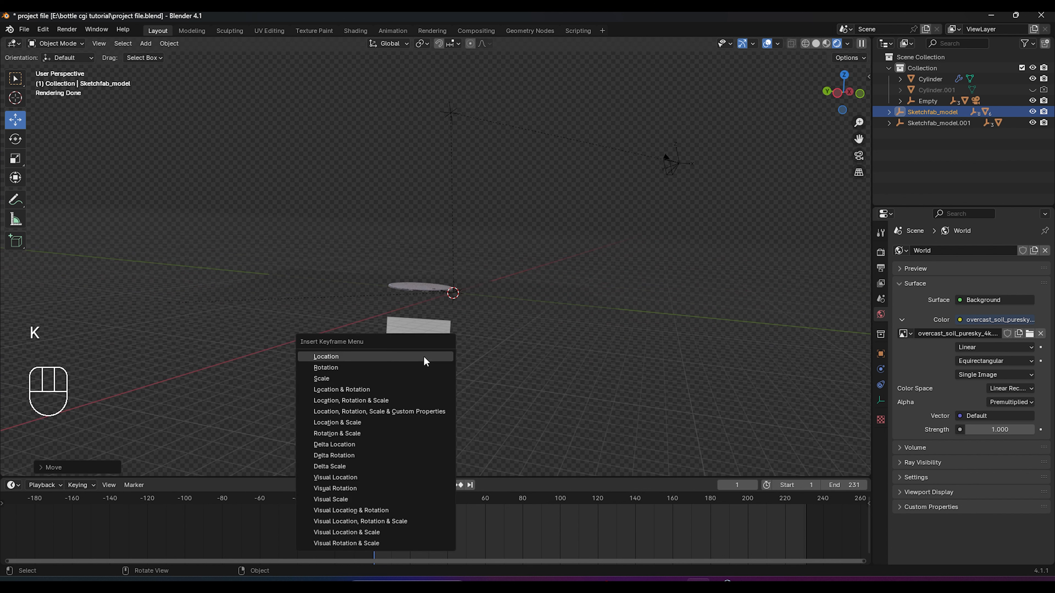
click(423, 356)
Step: At frame 100, raise the bottle along Z onto the sewer cover, insert a Location keyframe, and check it through the camera
drag(375, 504, 476, 511)
mouse_move(553, 506)
mouse_down()
mouse_move(636, 506)
mouse_move(560, 504)
mouse_up()
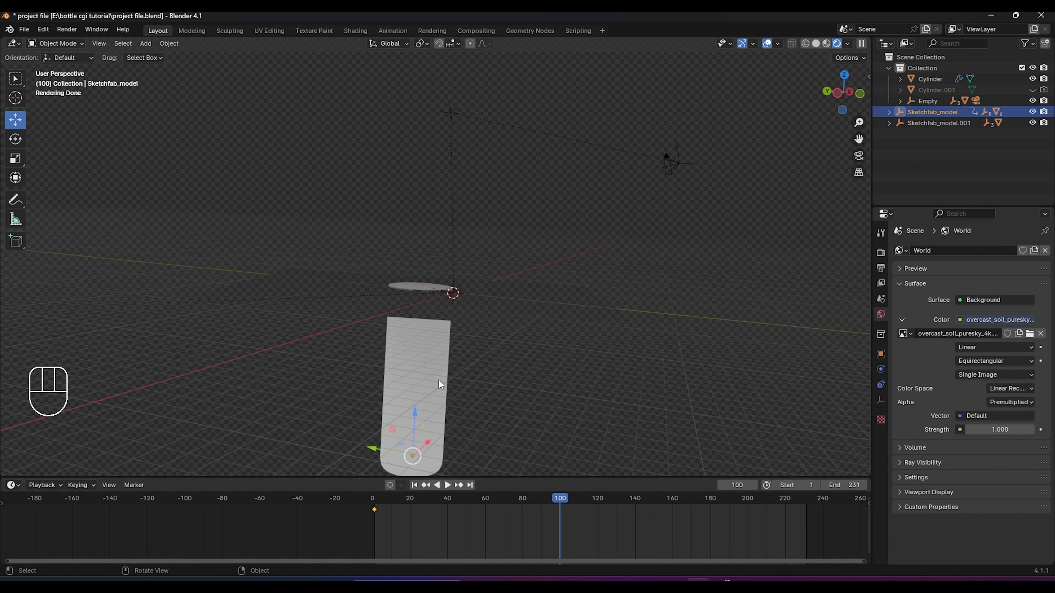
drag(413, 415, 418, 257)
key(k)
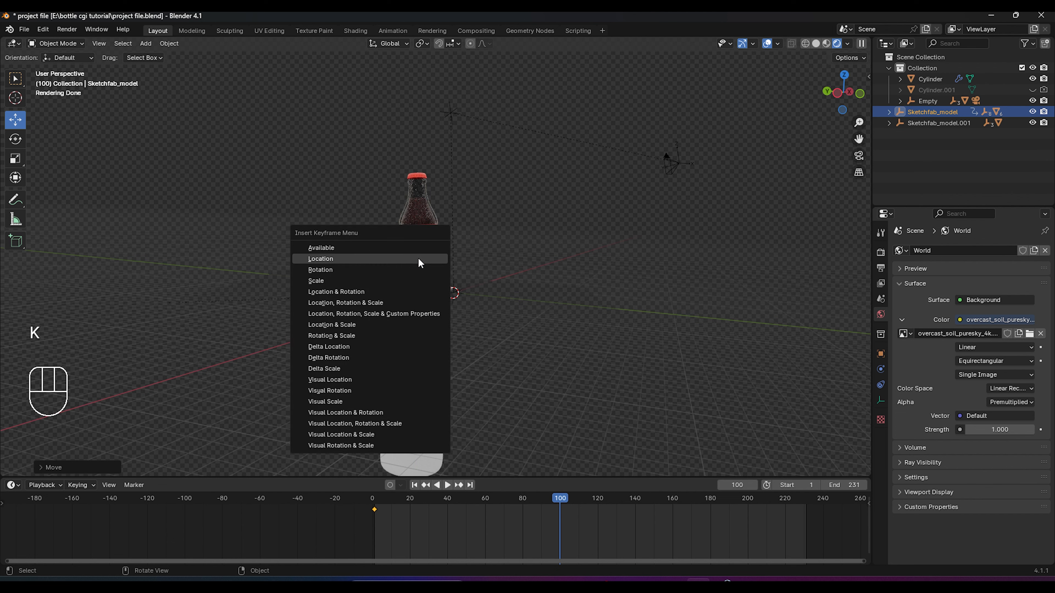
click(420, 263)
click(339, 186)
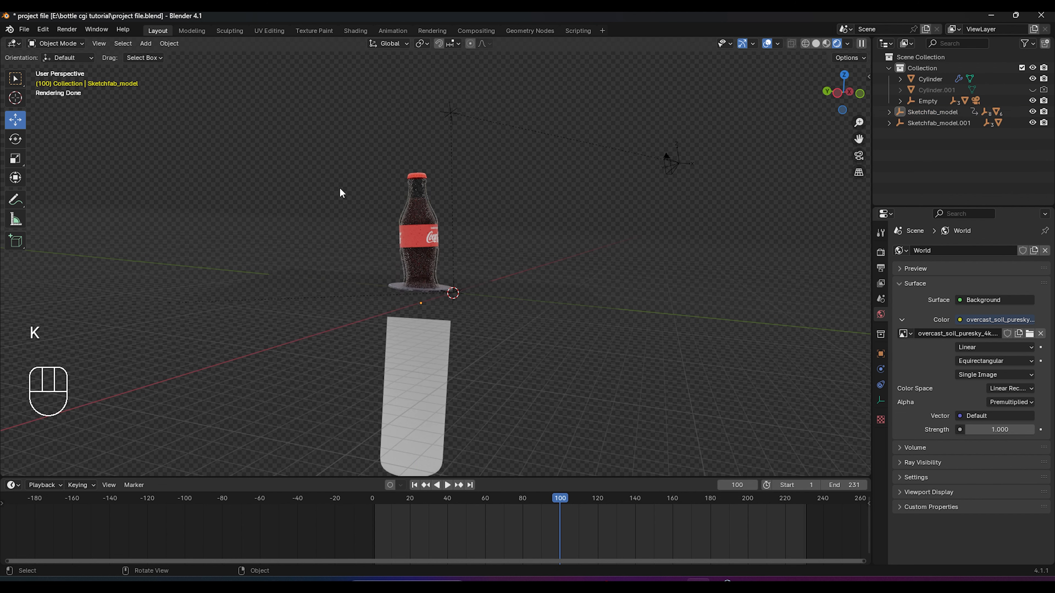
key(KP_0)
scroll(436, 288, up, 8)
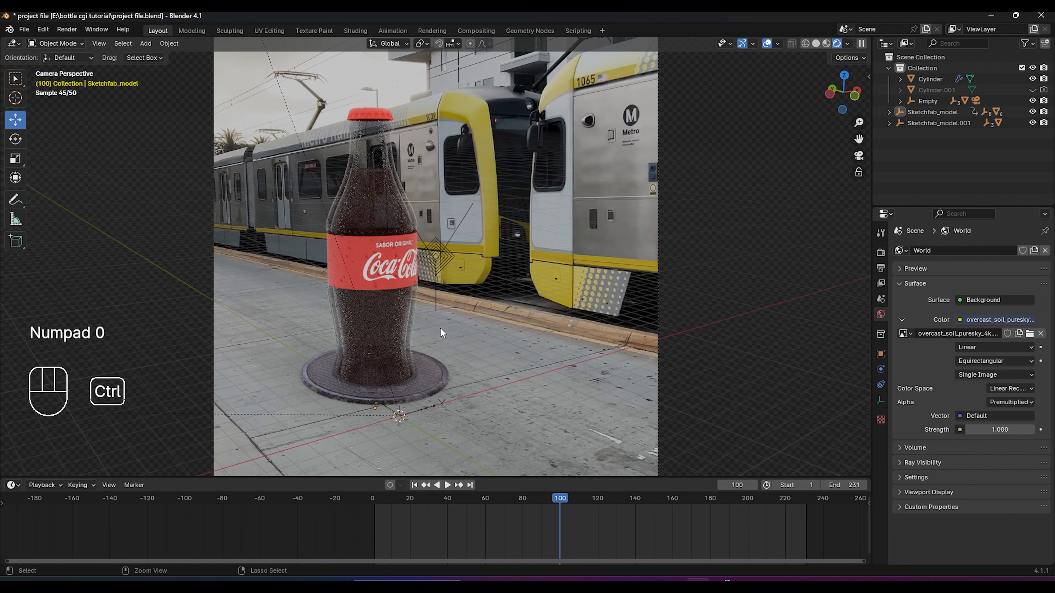
Step: Save the project, and shift the bottle's first Location keyframe to about frame 51
key(ctrl+s)
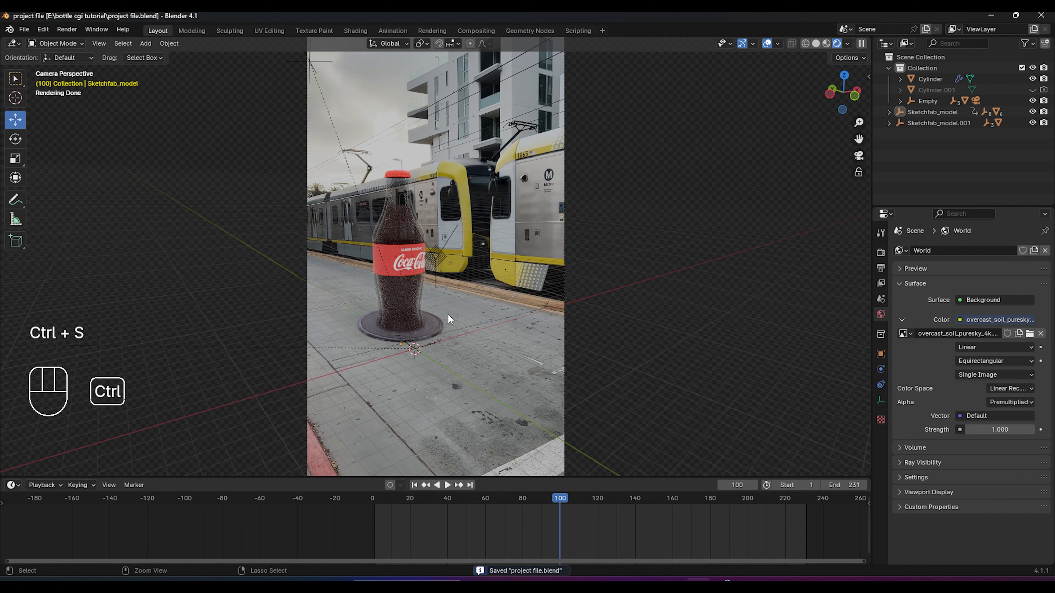
key(ctrl+s)
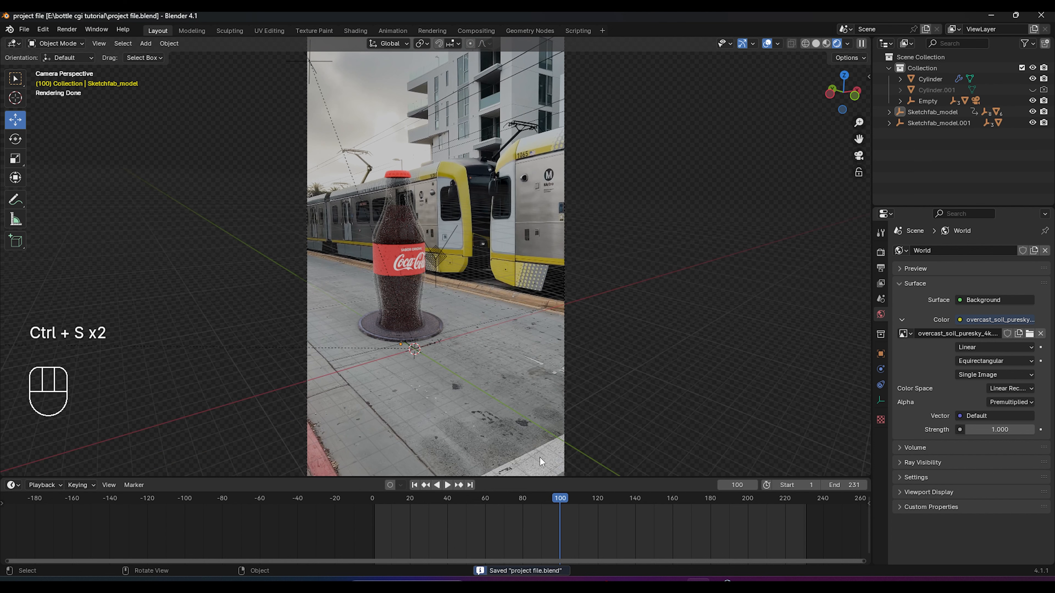
click(924, 115)
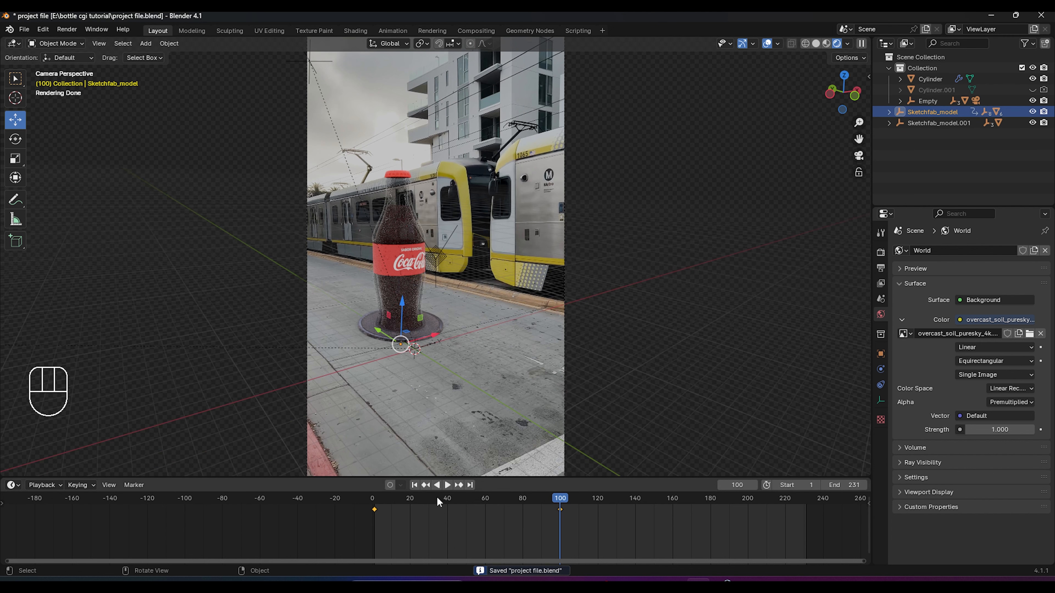
click(375, 500)
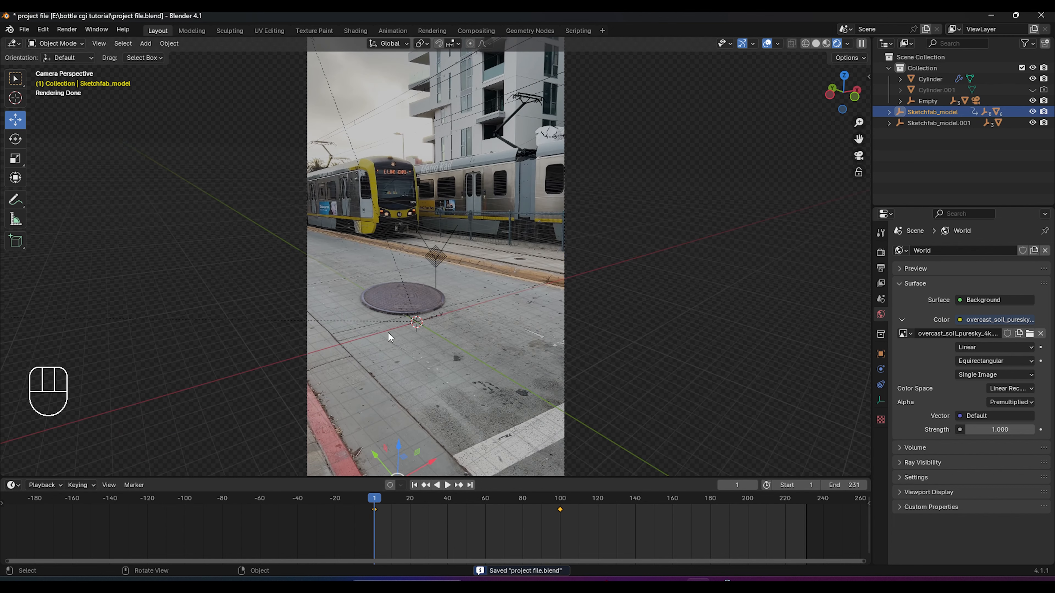
drag(385, 496, 442, 500)
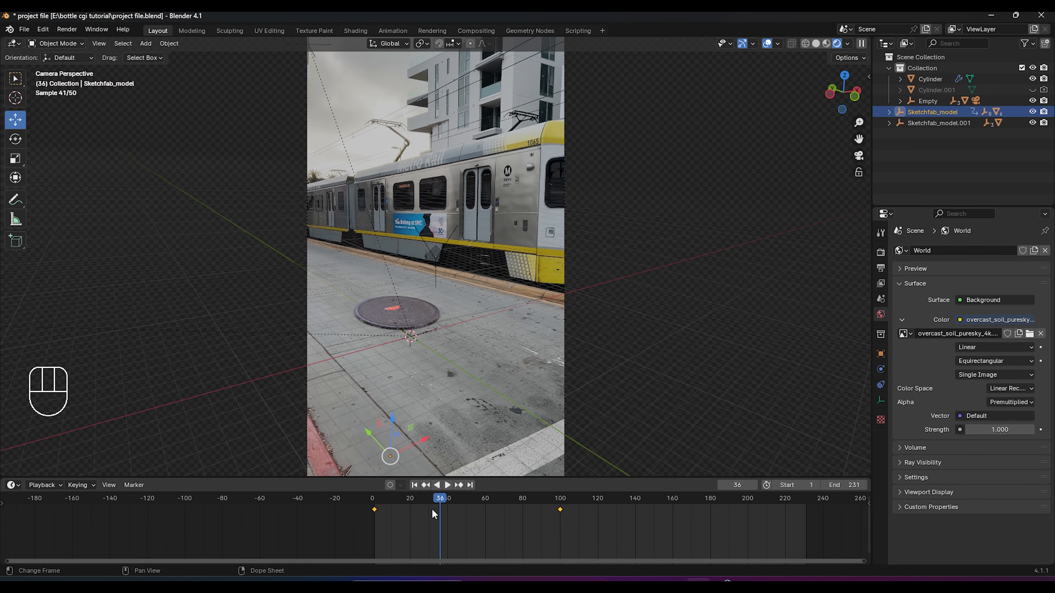
mouse_move(375, 513)
mouse_down()
mouse_move(471, 511)
mouse_move(374, 508)
mouse_up()
Step: Play the animation to frame 33 and insert a Location keyframe on the sewer cover there
key(space)
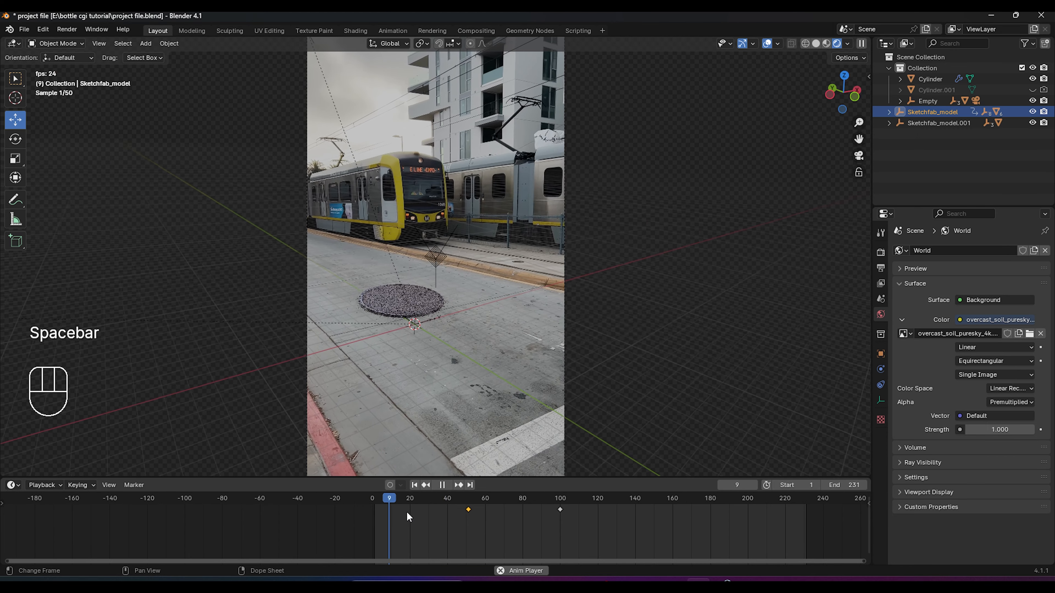
key(space)
click(404, 319)
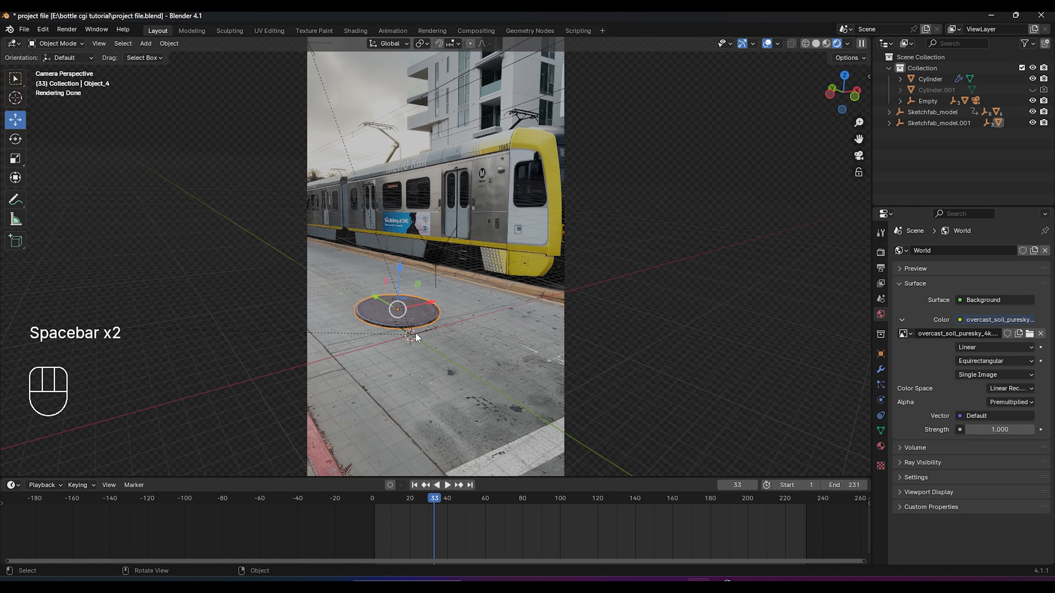
key(k)
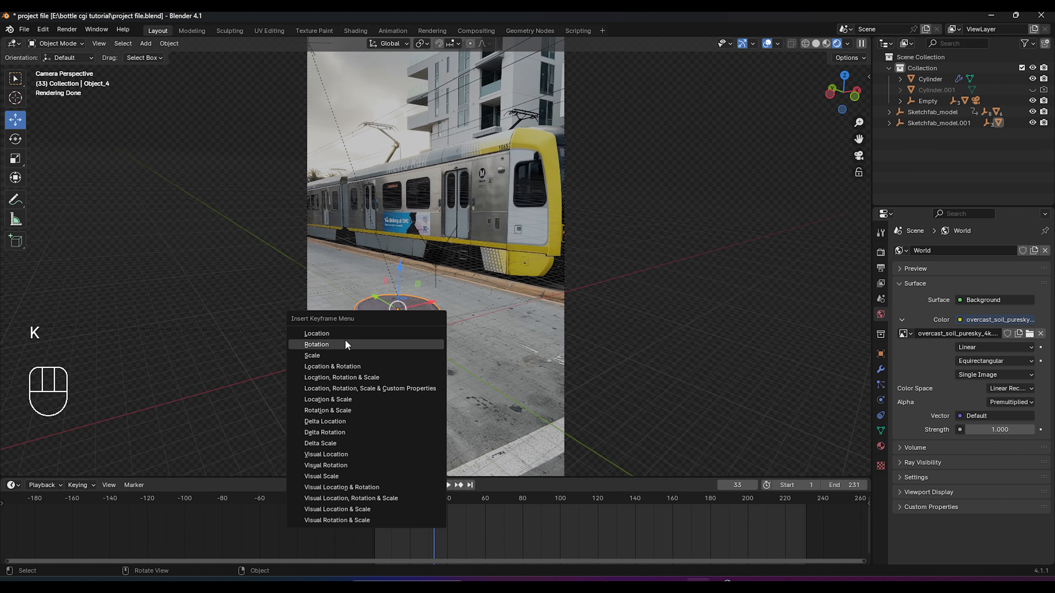
click(327, 334)
Step: At frame 72, slide the sewer cover off the shaft onto the pavement beside it and insert a Location keyframe
drag(436, 496, 507, 499)
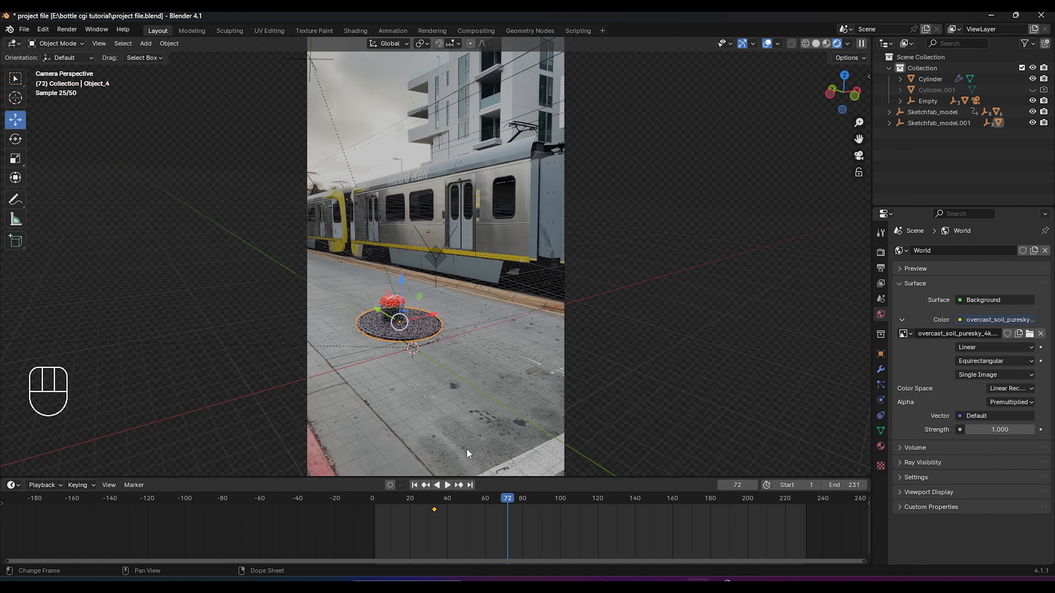
drag(382, 315, 459, 368)
key(k)
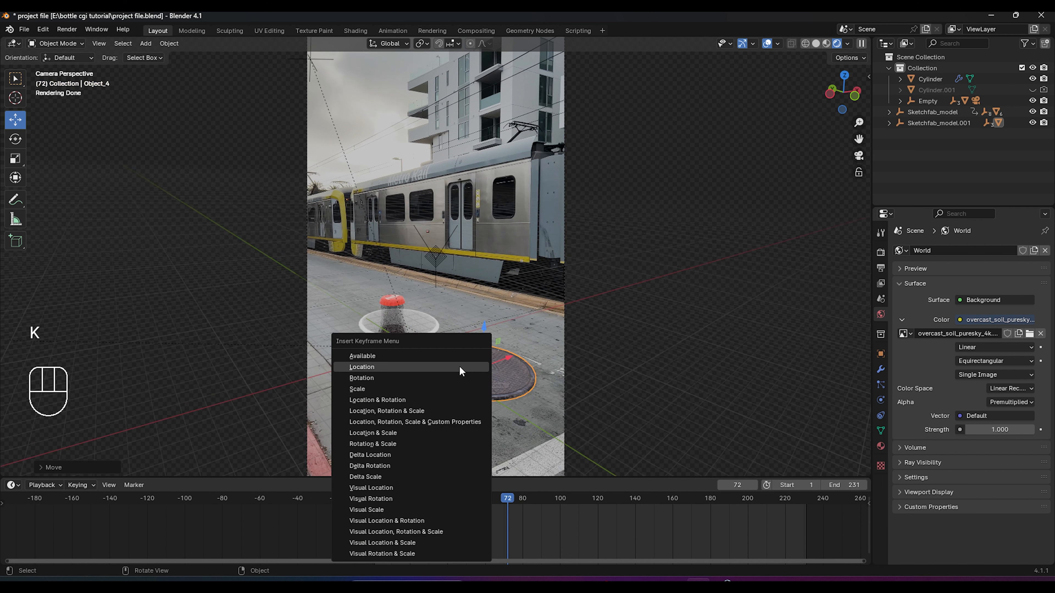
click(461, 368)
Step: Link the sewer cover's material to the white shaft cylinder using Link Materials
scroll(387, 355, up, 4)
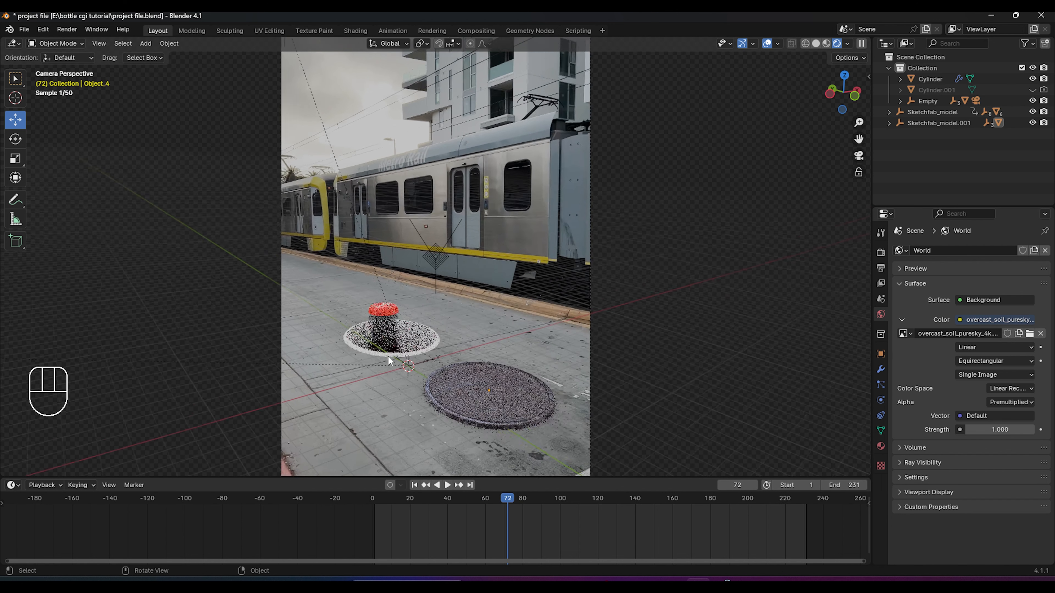
drag(858, 138, 858, 39)
click(514, 386)
click(434, 275)
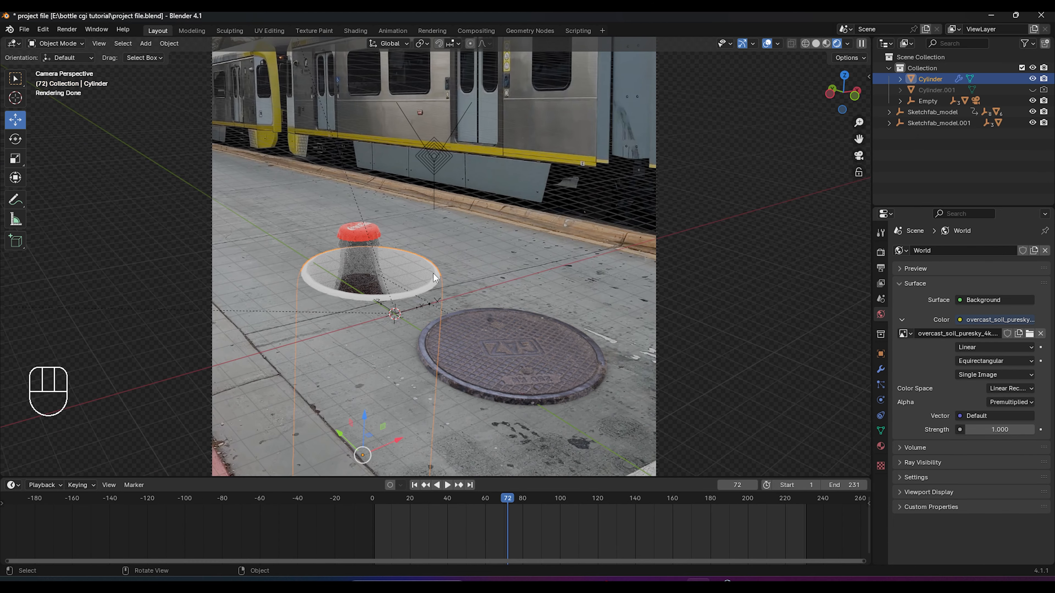
shift+click(511, 349)
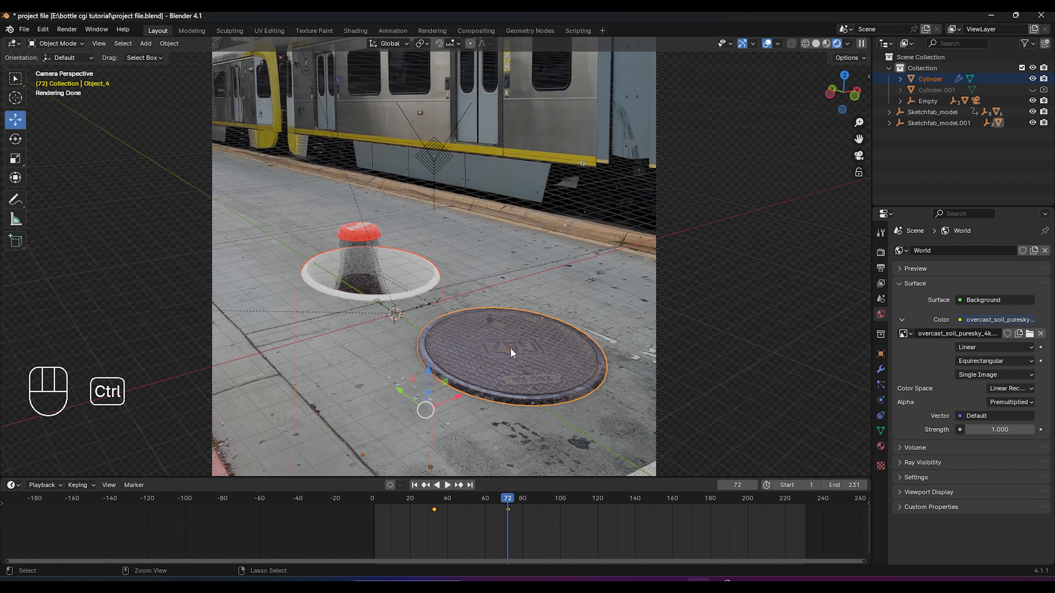
key(ctrl+l)
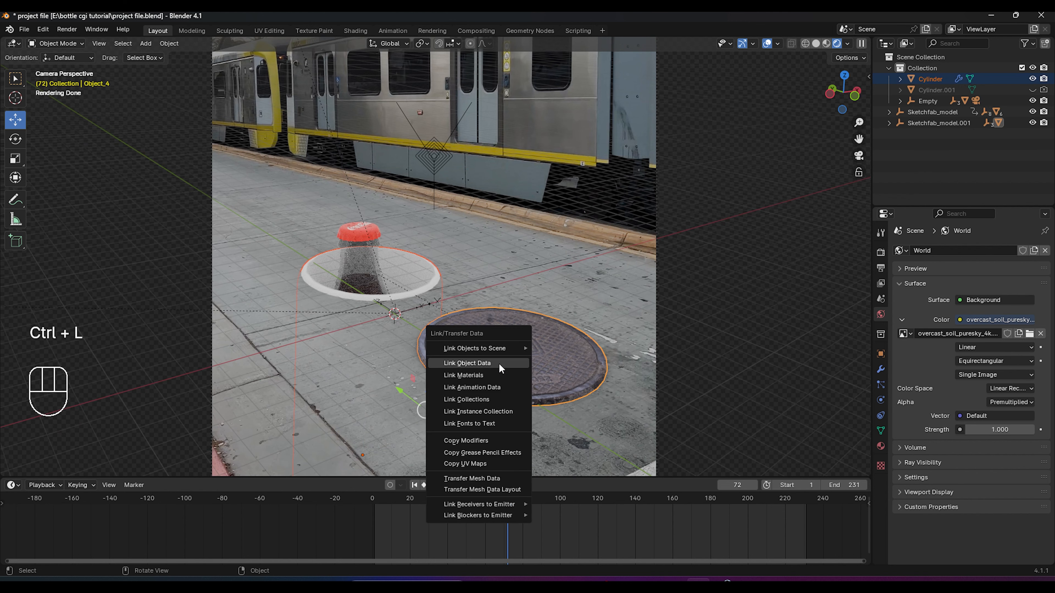
click(480, 372)
click(450, 298)
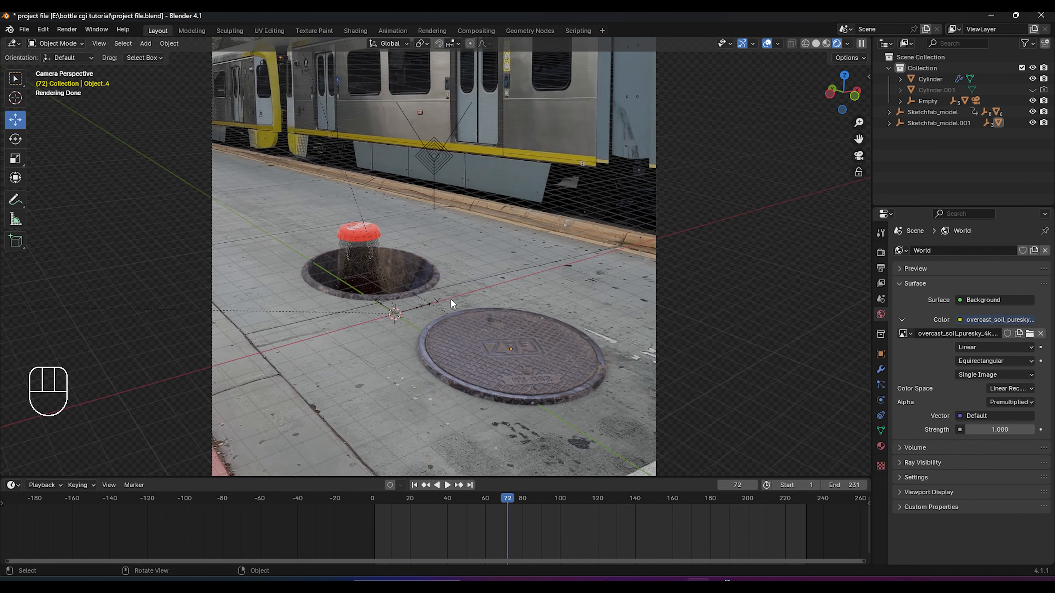
Step: Inspect the shaft's rim and inner wall up close, and save the project
scroll(414, 295, up, 6)
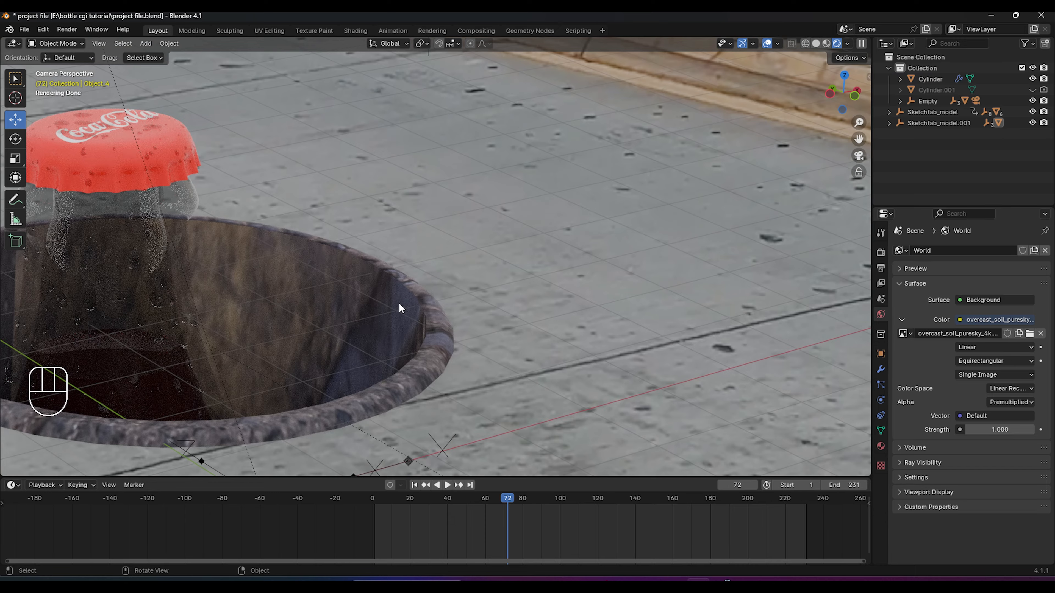
scroll(397, 310, down, 5)
key(ctrl+s)
middle_drag(394, 305, 375, 328)
key(ctrl+s)
key(KP_0)
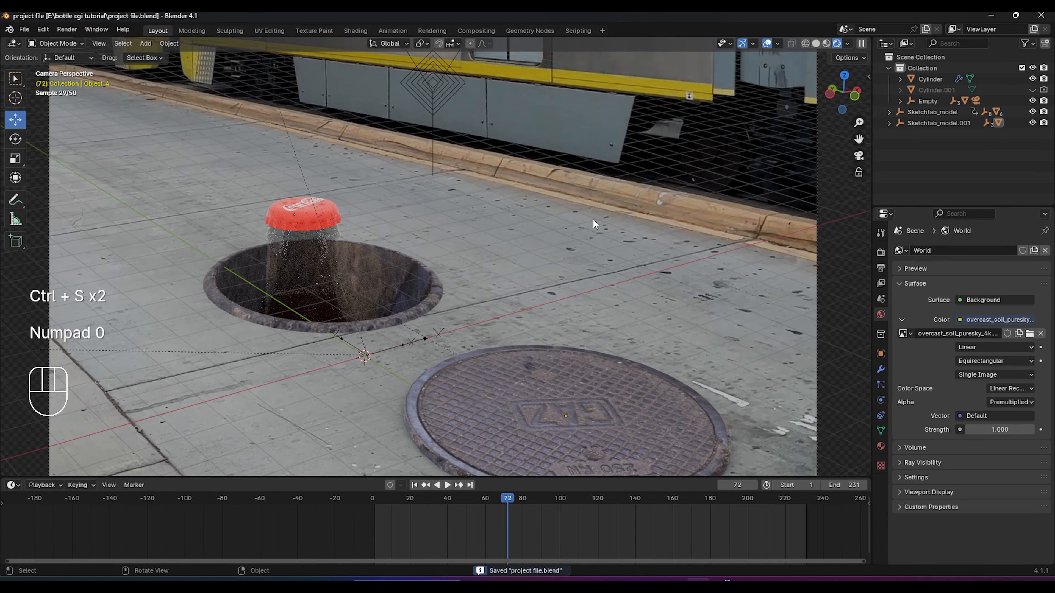
Step: Go to frame 123, save the project, and scale the bottle model Sketchfab_model uniformly by about 1.18
click(514, 501)
drag(514, 502, 602, 481)
key(ctrl+s)
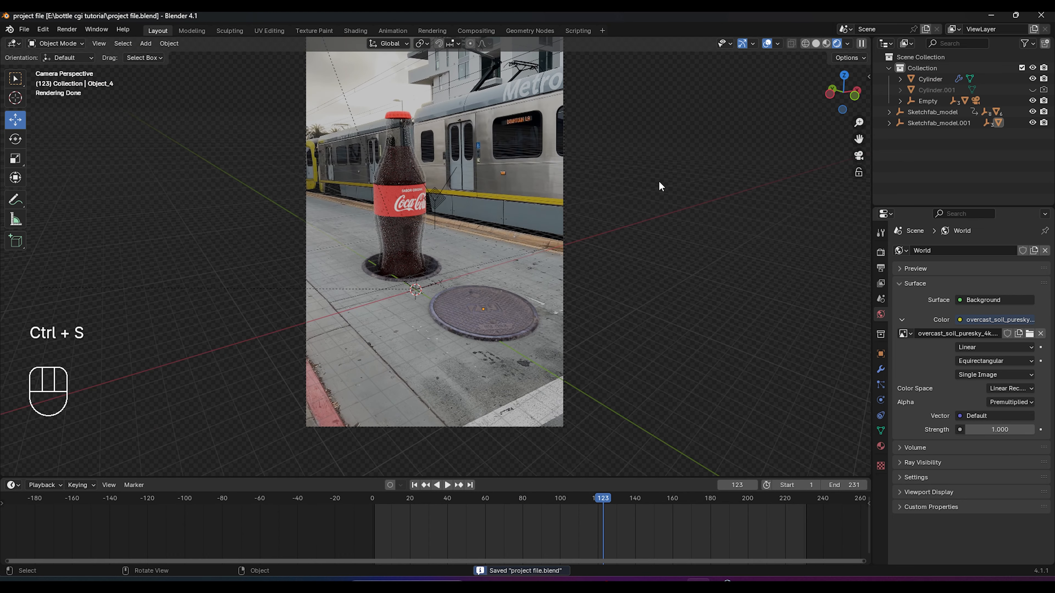
scroll(659, 183, down, 1)
drag(858, 139, 860, 170)
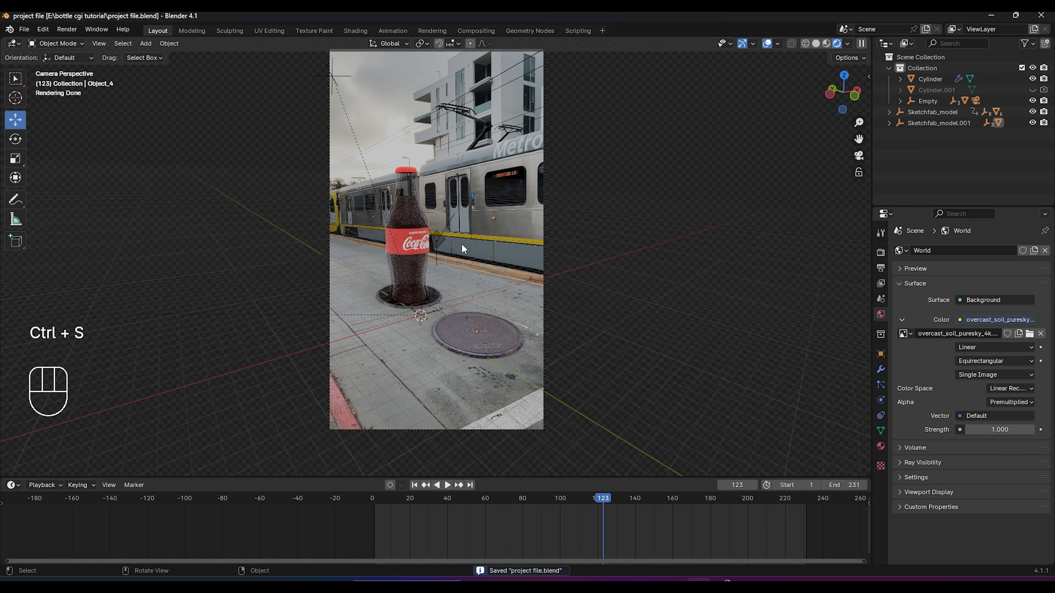
scroll(463, 249, up, 2)
click(933, 111)
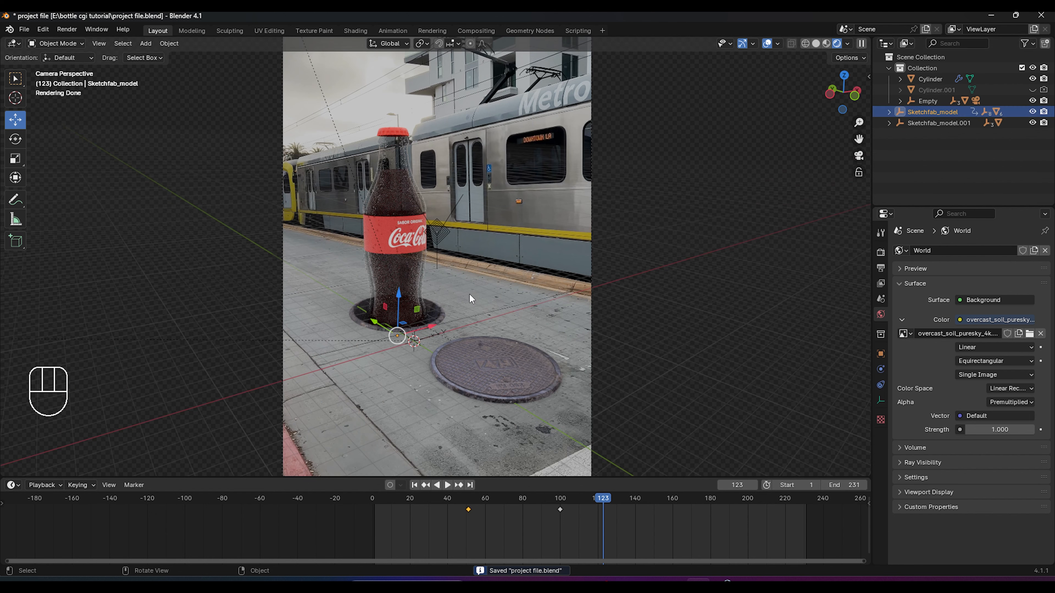
key(s)
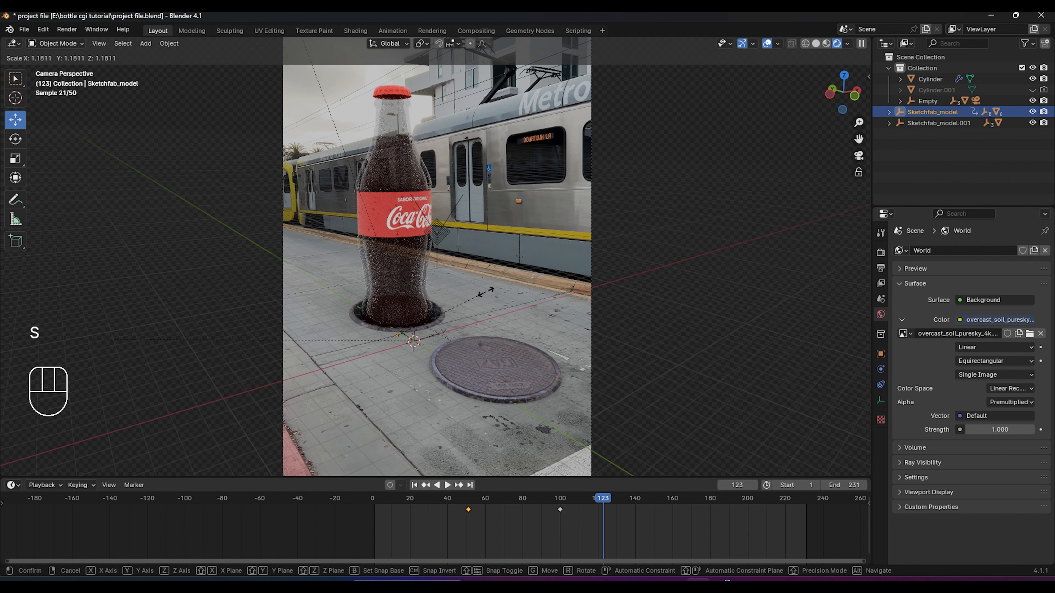
click(486, 292)
click(685, 216)
Step: Play the animation from frame 1 in solid shading, stop at frame 190, and save the project
scroll(681, 250, down, 2)
drag(595, 503, 374, 519)
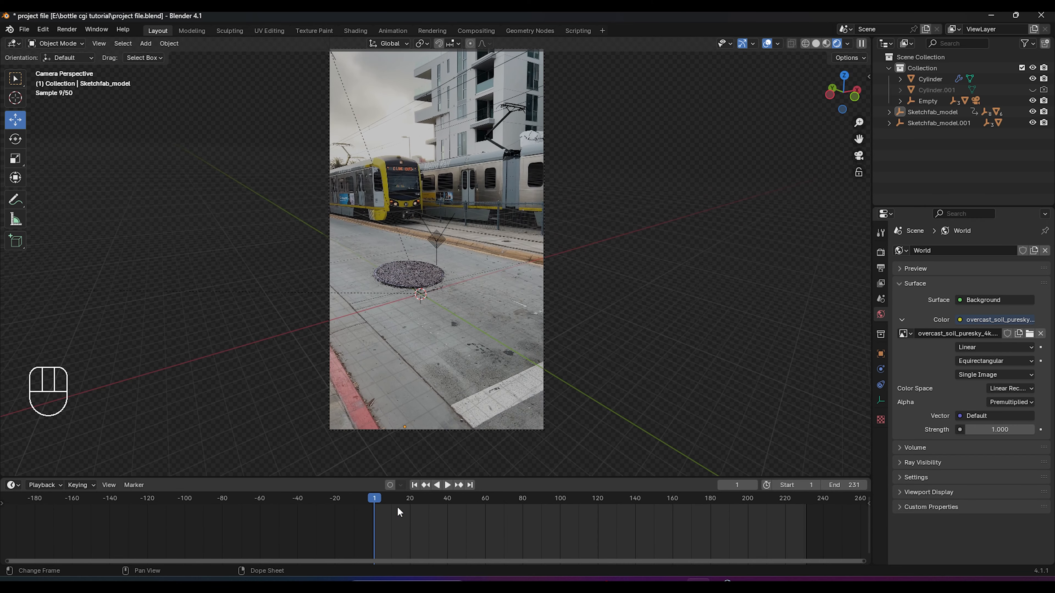
click(816, 43)
key(space)
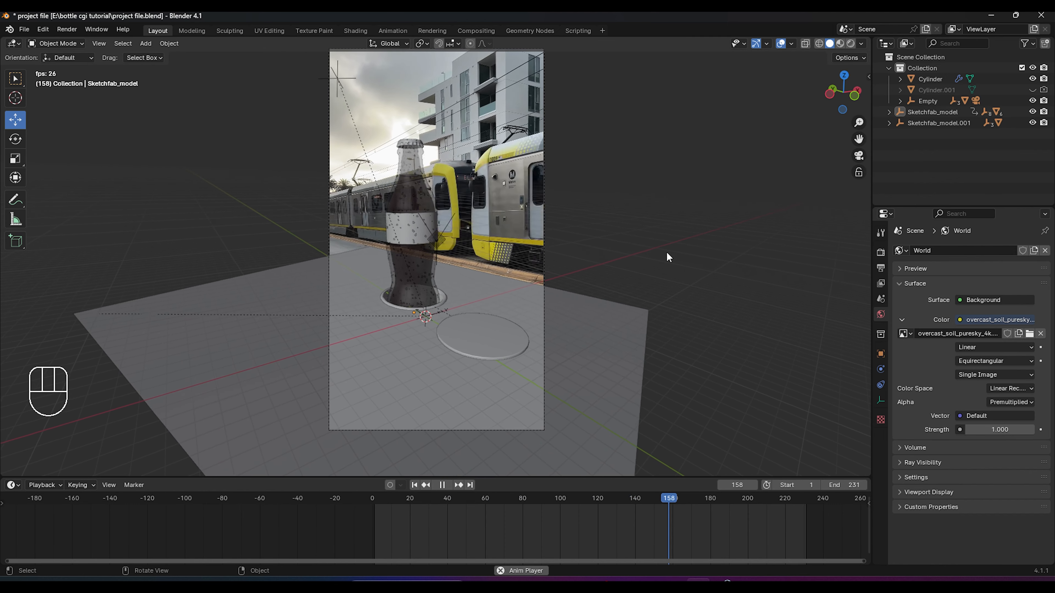
key(space)
key(ctrl+s)
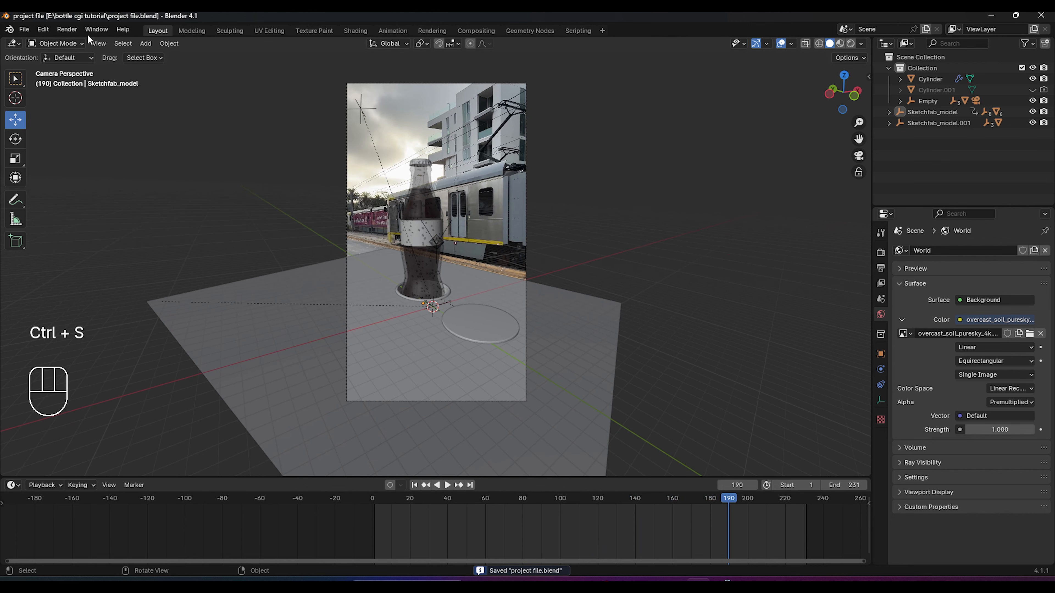
Step: Check the Cycles sampling settings, save, render frame 190, and examine the bottle and cover in the result
click(880, 252)
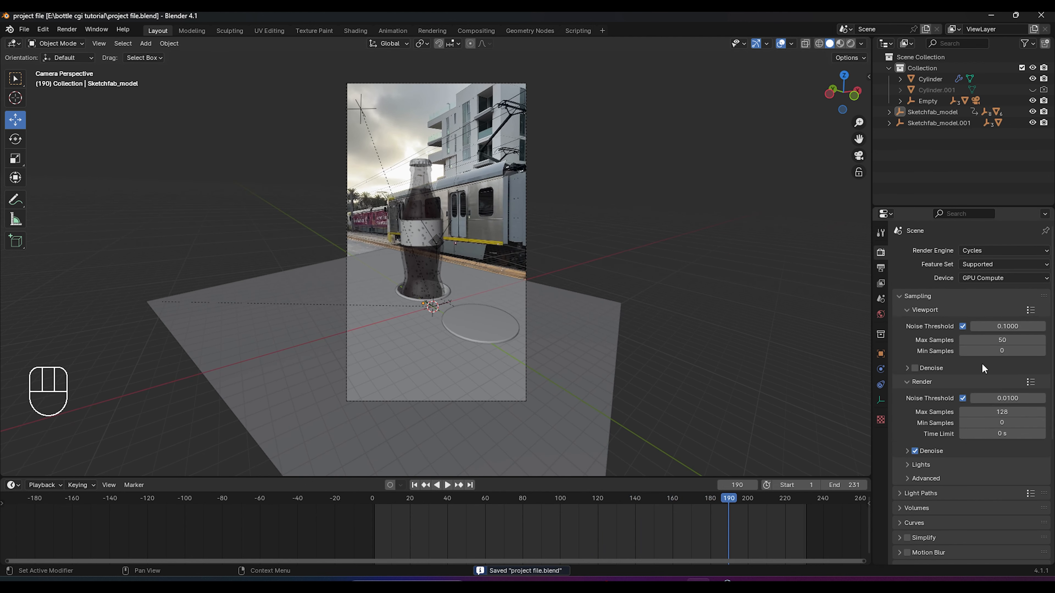
key(ctrl+s)
key(F12)
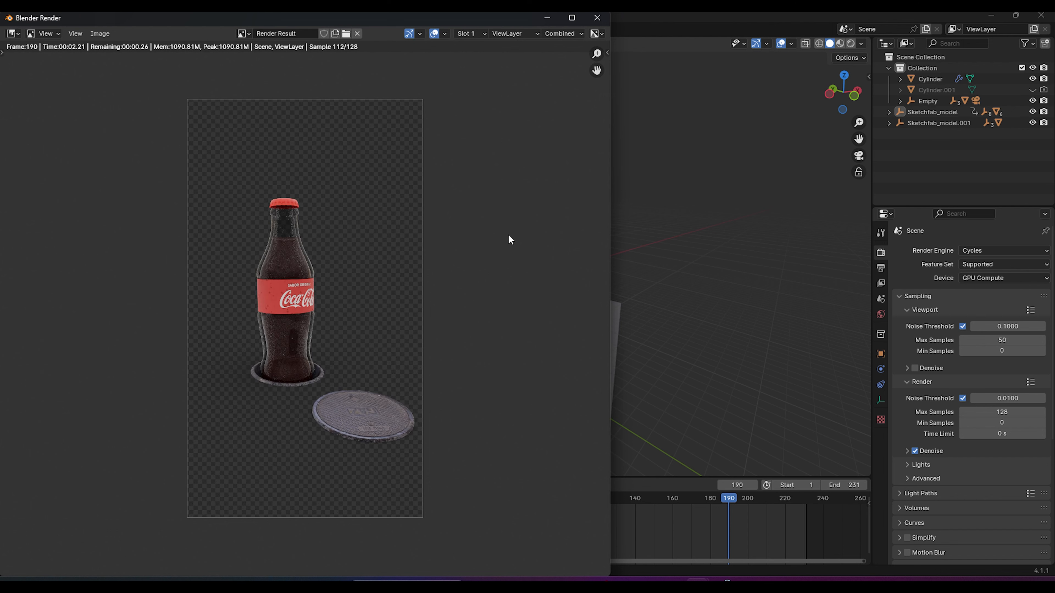
scroll(464, 288, up, 1)
scroll(453, 341, up, 1)
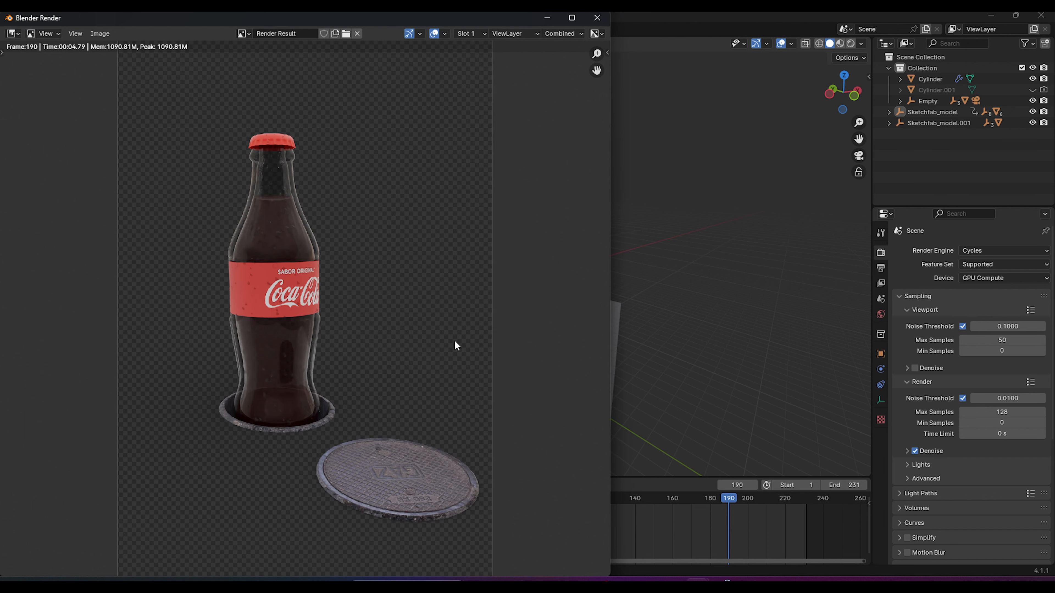
scroll(455, 345, down, 1)
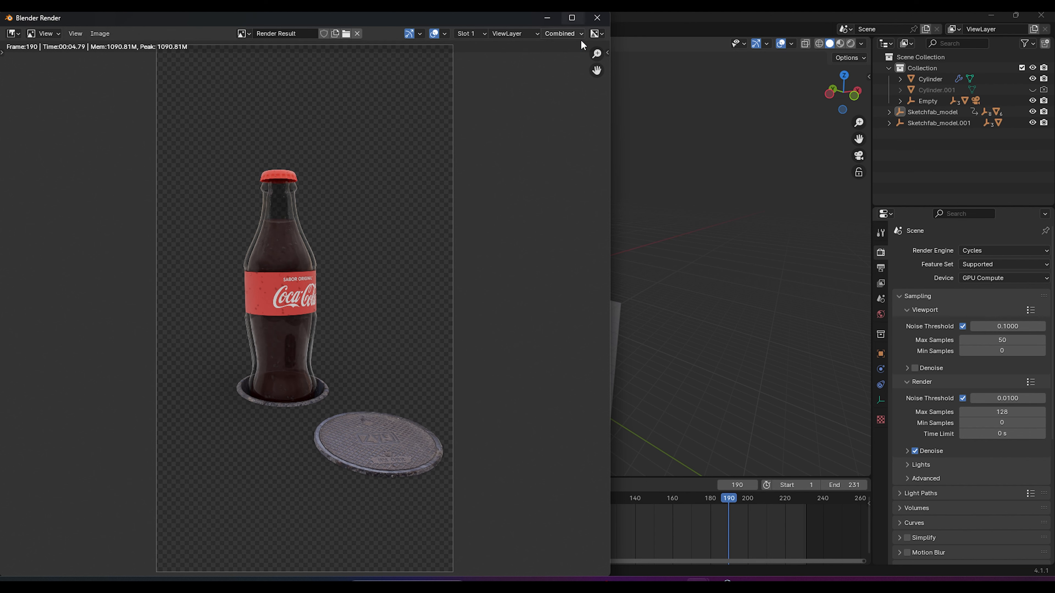
click(597, 18)
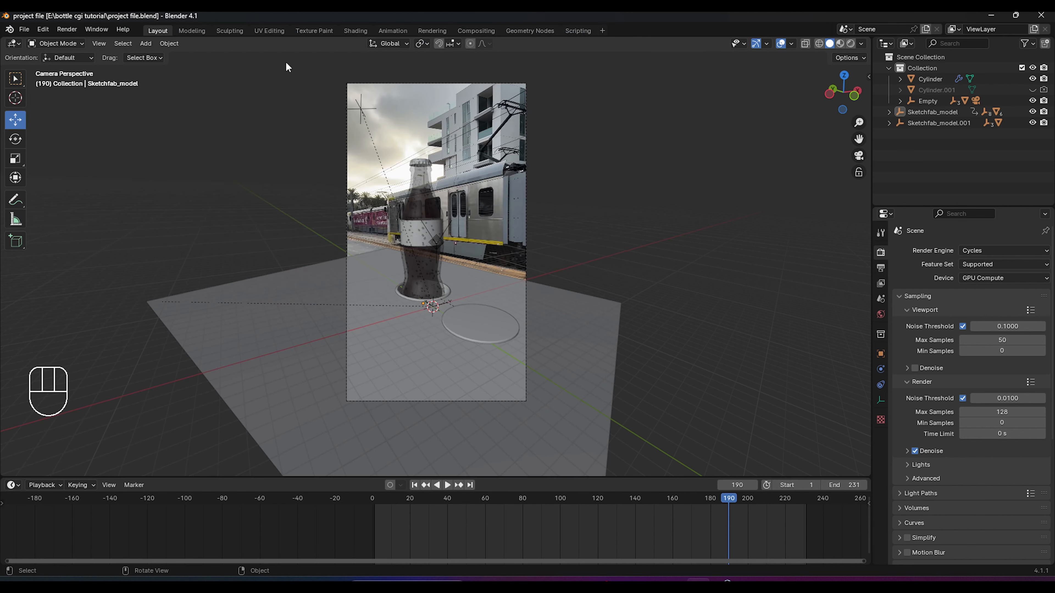
Step: Enable Use Nodes in the compositor and move the Composite node well away from Render Layers
click(476, 31)
click(122, 44)
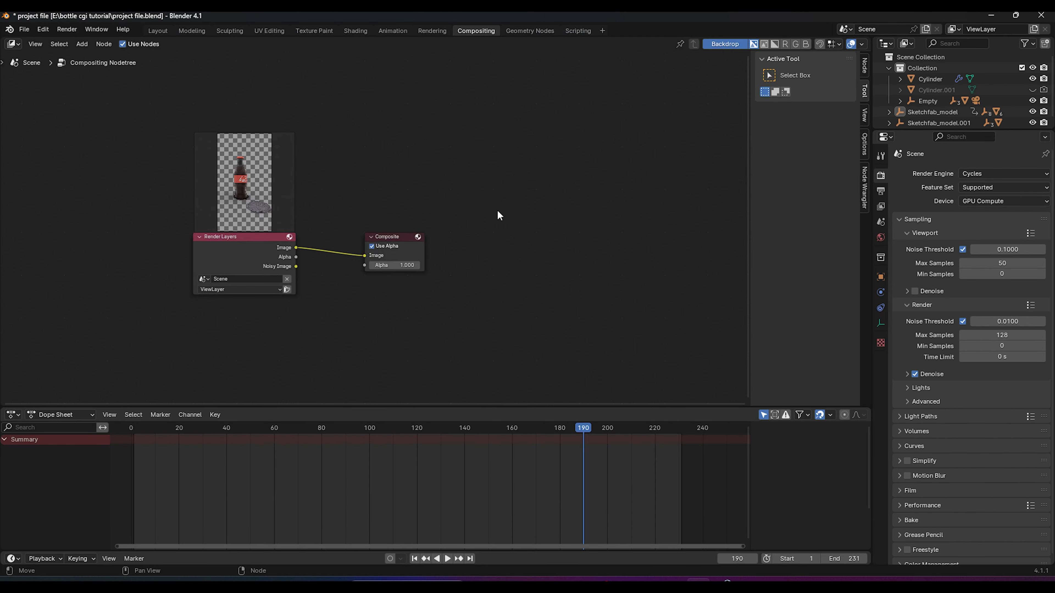
drag(402, 243, 597, 177)
scroll(443, 287, down, 2)
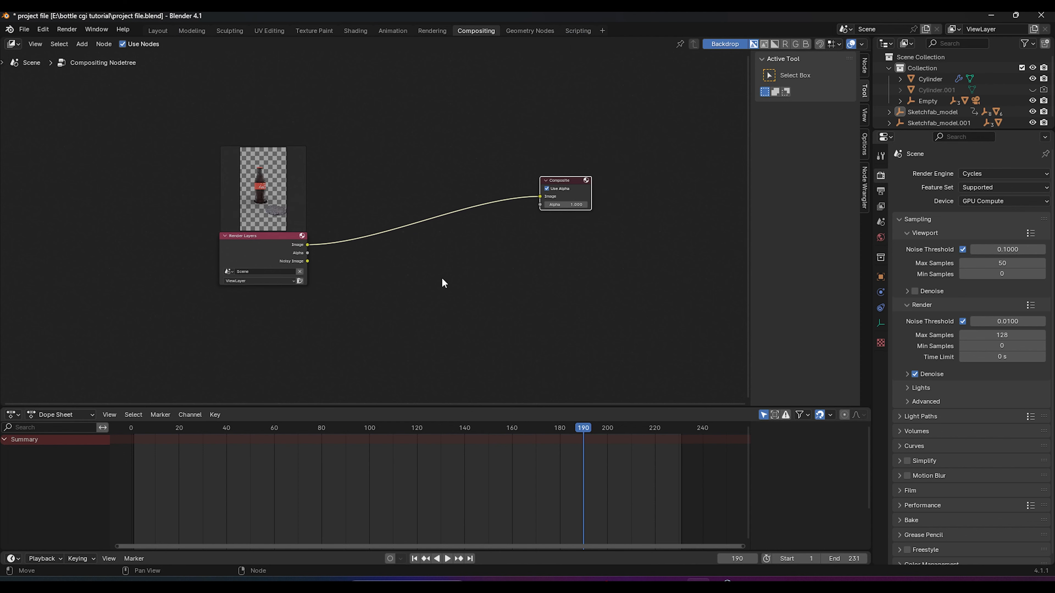
Step: Add a Movie Clip node above the Render Layers node
key(shift+a)
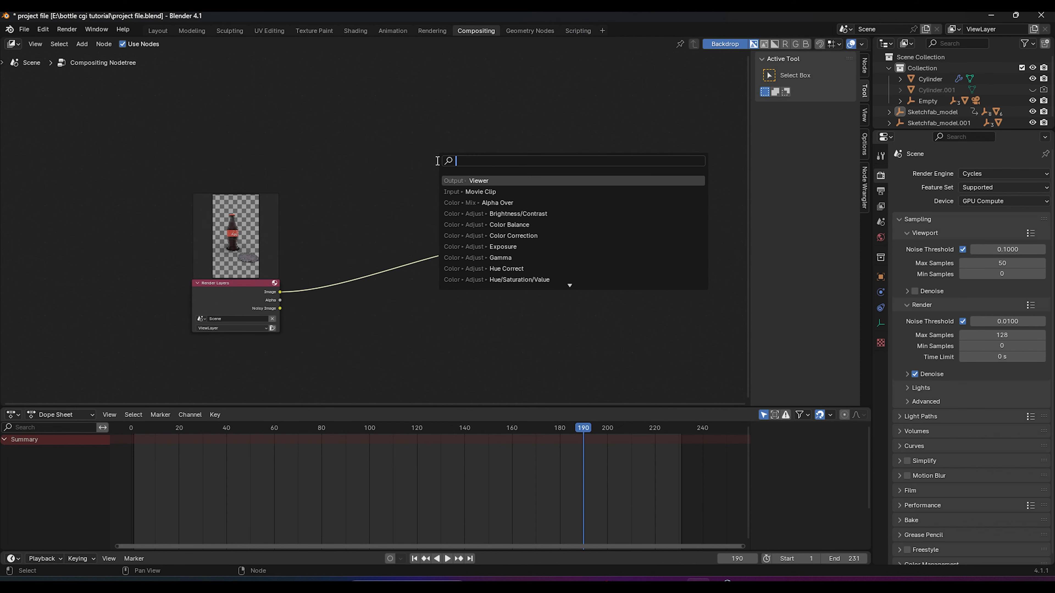
text(mov)
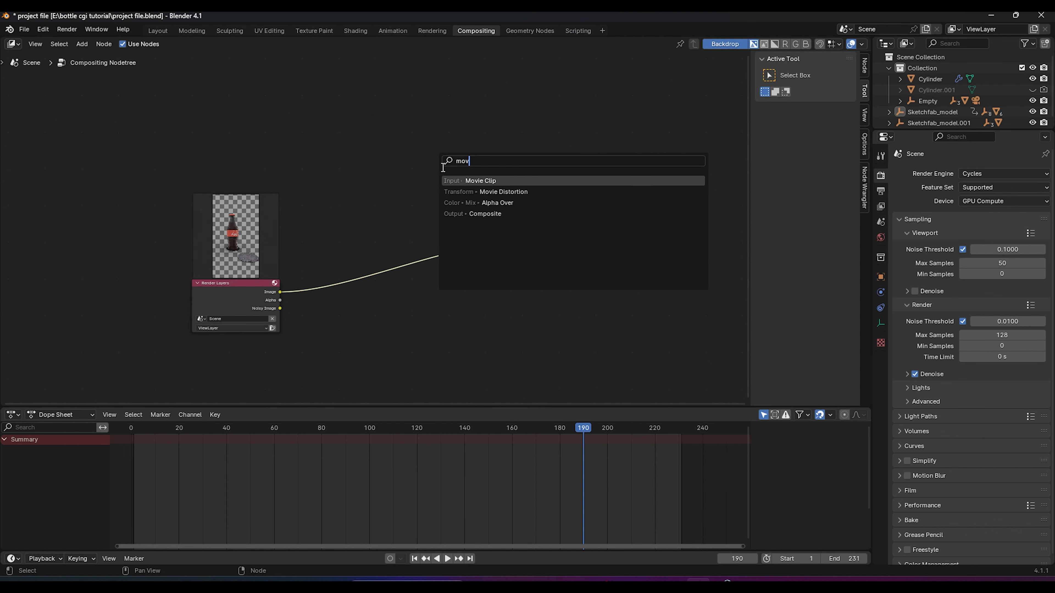
click(465, 180)
click(145, 95)
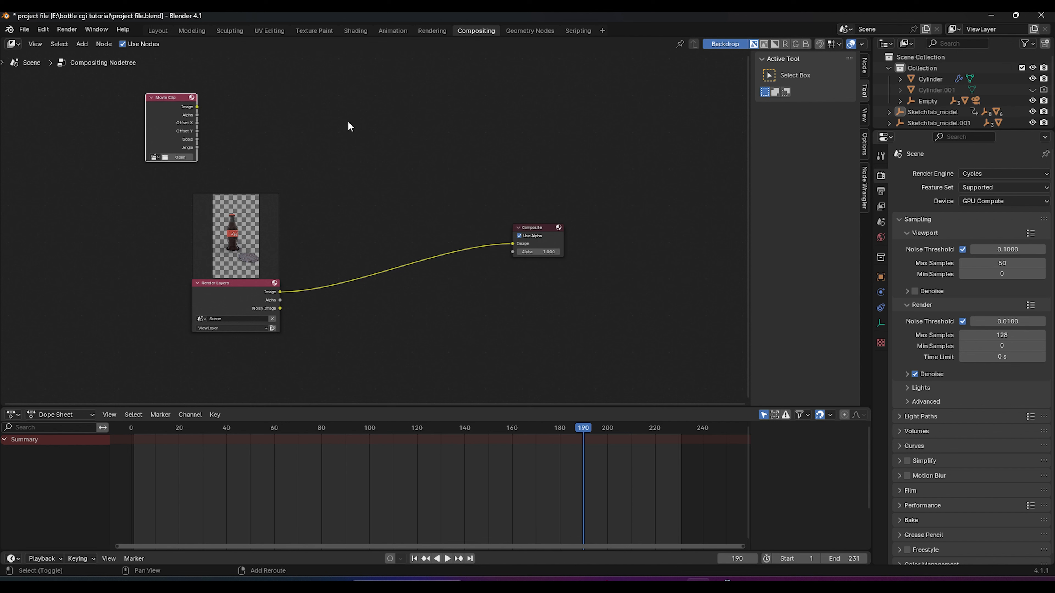
Step: Add an Alpha Over node between the Movie Clip and Composite nodes
key(shift+a)
text(alpha)
key(Down)
key(Return)
click(337, 113)
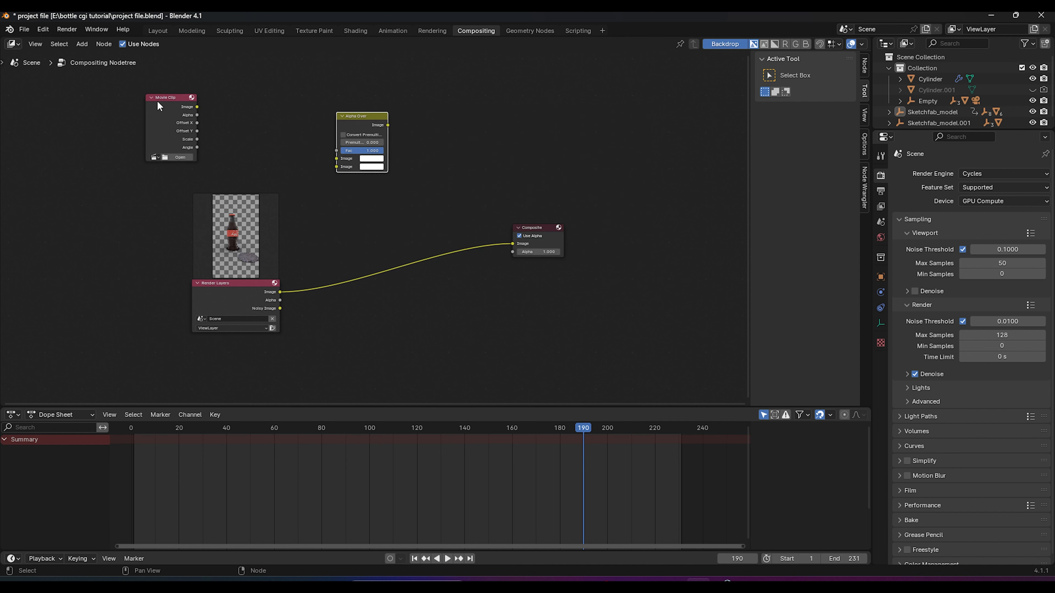
Step: Connect the Movie Clip image to the upper Alpha Over image input and the Render Layers image to the lower one
drag(198, 107, 254, 121)
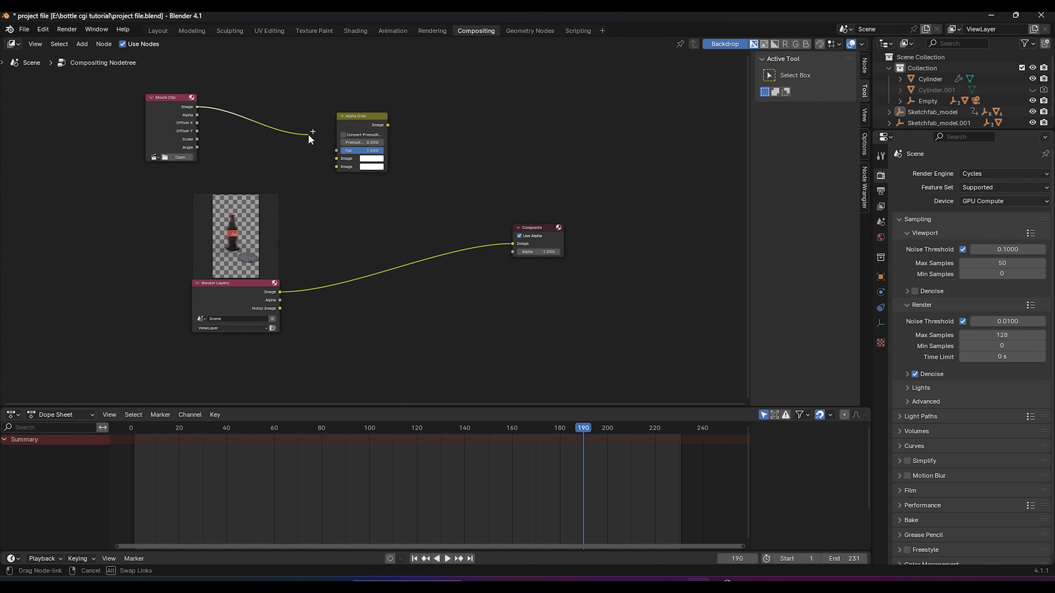
drag(335, 158, 337, 158)
drag(509, 244, 336, 167)
Step: Add a Viewer node below the Composite node
key(shift+a)
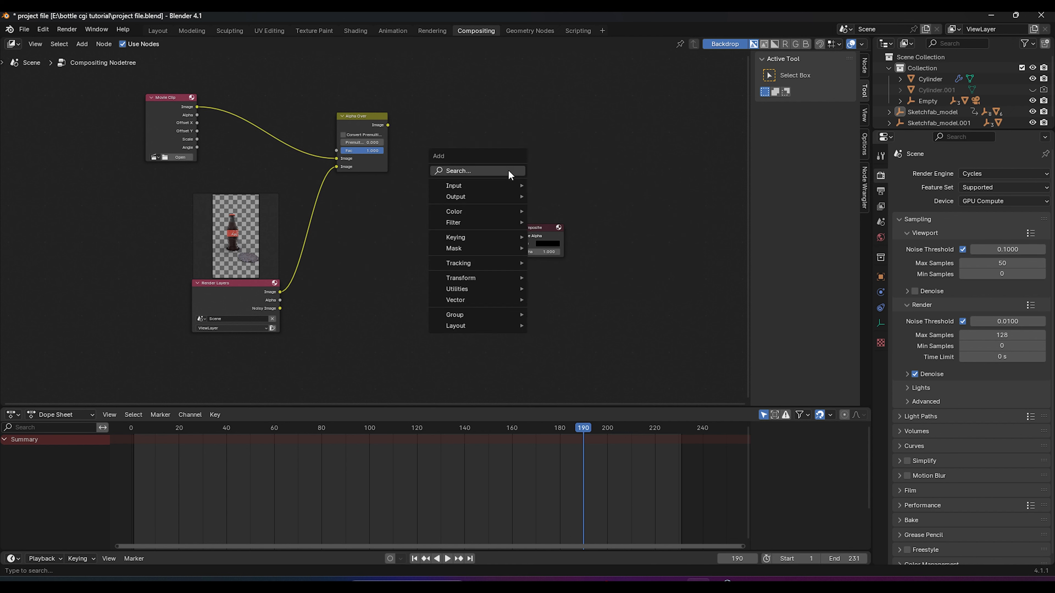
text(view)
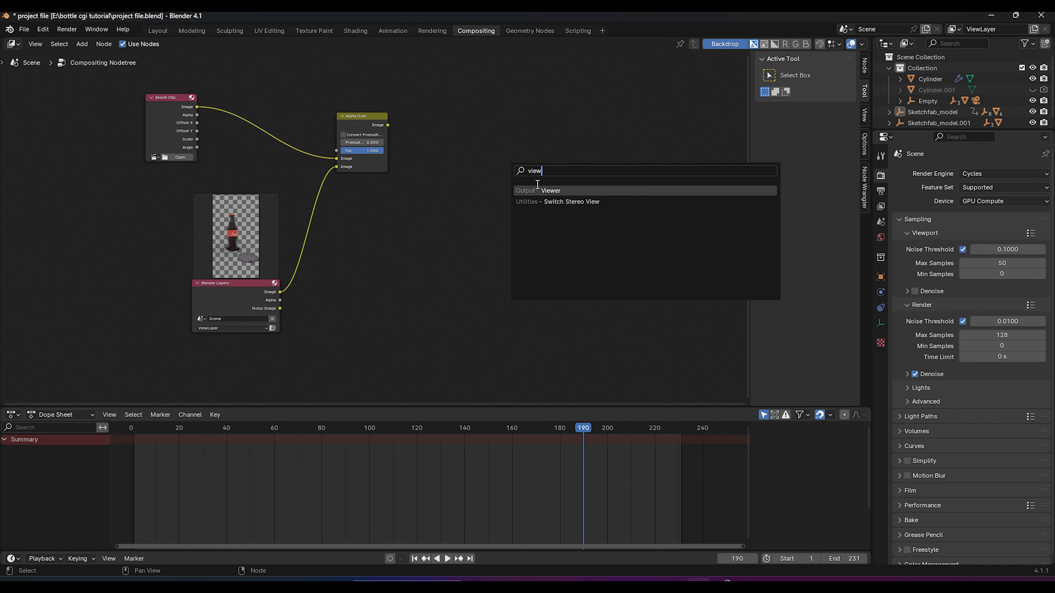
key(Return)
click(527, 318)
Step: Move the Composite node up, connect the Alpha Over output to both Composite and Viewer, and save the project
drag(526, 227, 517, 176)
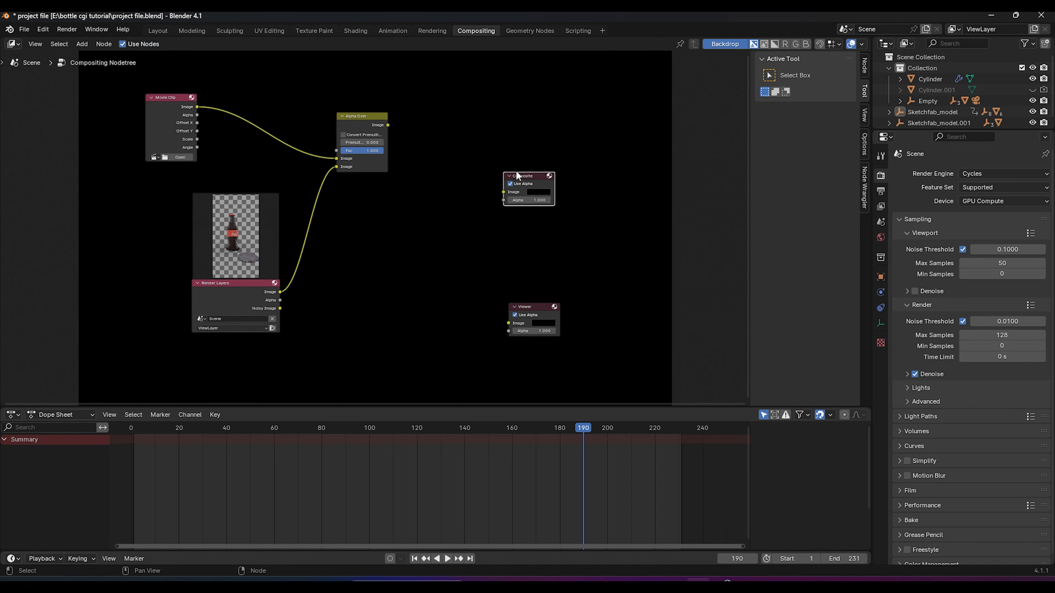
drag(388, 125, 501, 192)
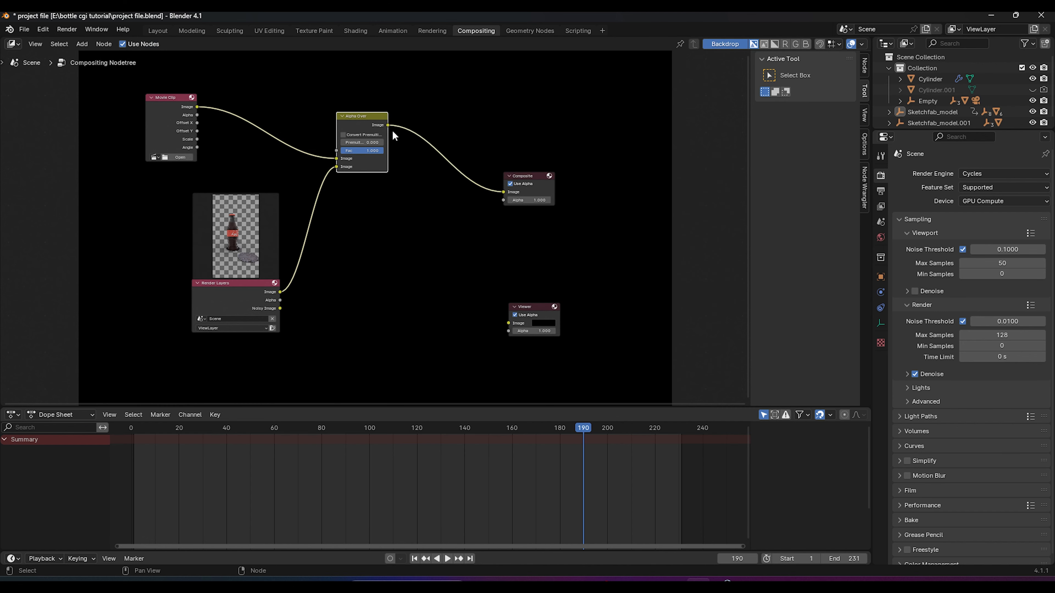
drag(388, 125, 493, 315)
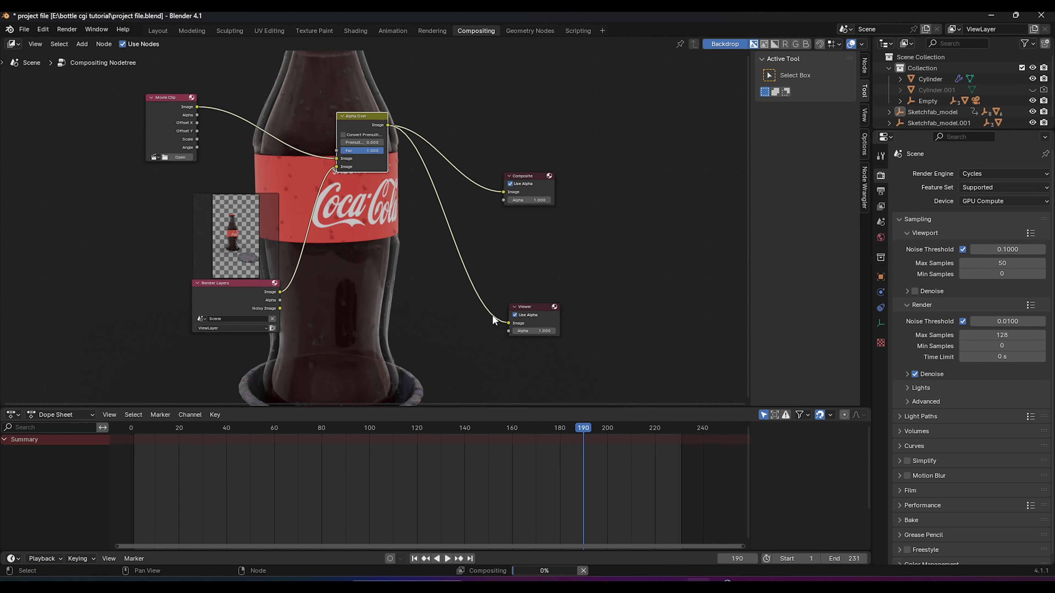
key(ctrl+s)
Step: Enlarge the node editor area and shrink the backdrop until the full bottle and sewer cover fit beside the nodes
scroll(454, 291, down, 2)
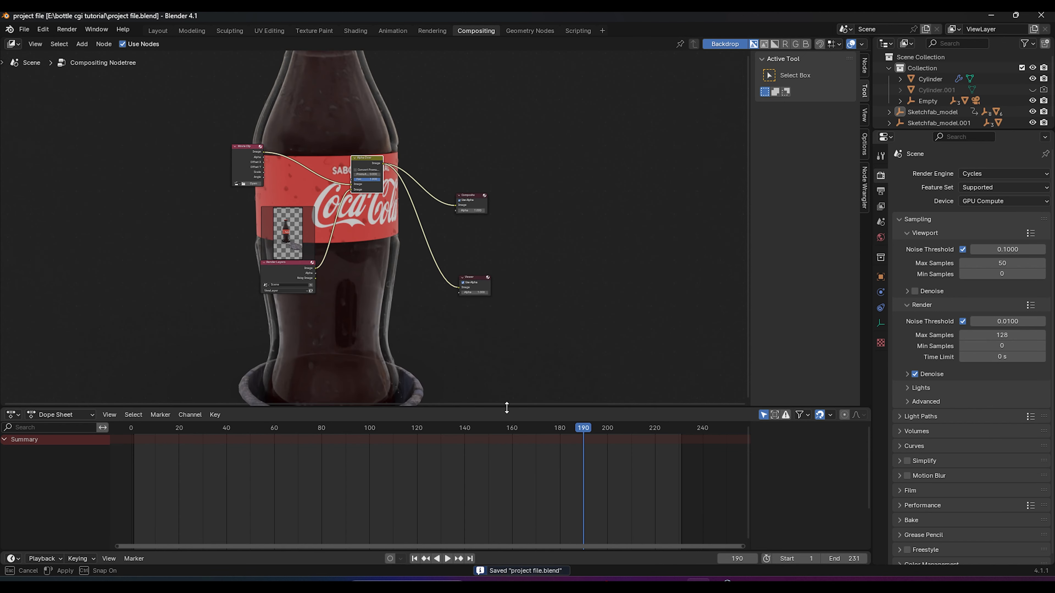
drag(506, 404, 506, 455)
scroll(394, 291, up, 2)
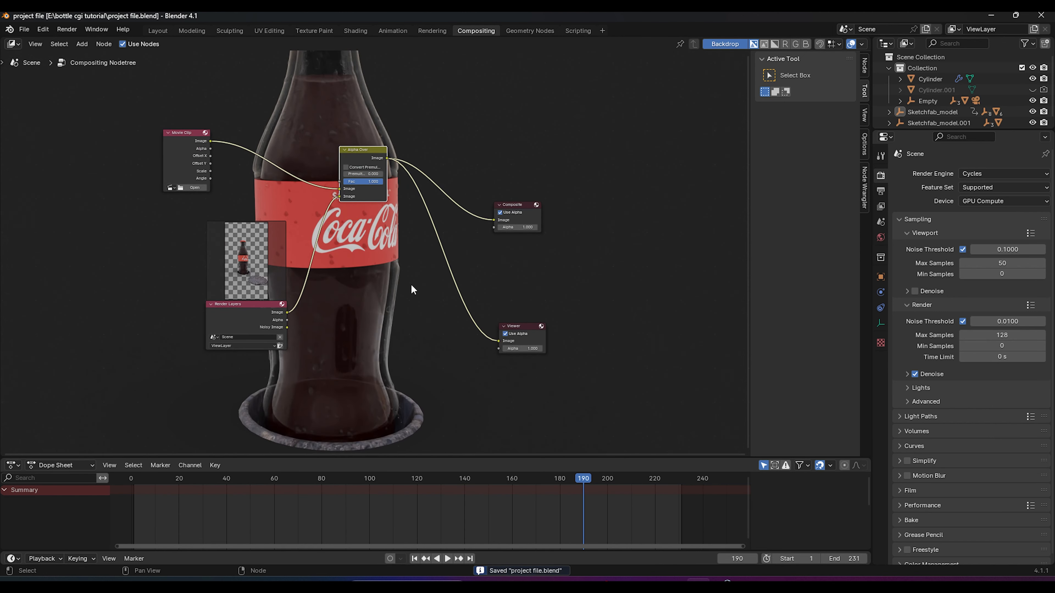
key(v)
key(v)
key(v)
key(v)
key(v)
key(v)
middle_drag(245, 203, 593, 253)
scroll(568, 260, up, 2)
scroll(581, 261, up, 1)
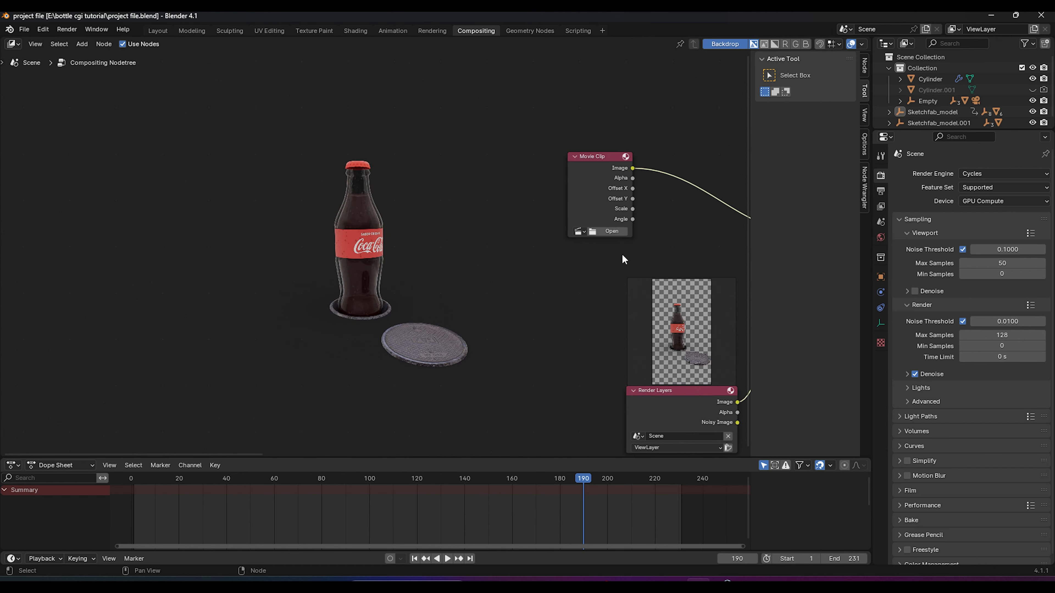
Step: Load the vertical street footage clip from the assets folder into the Movie Clip node
click(598, 233)
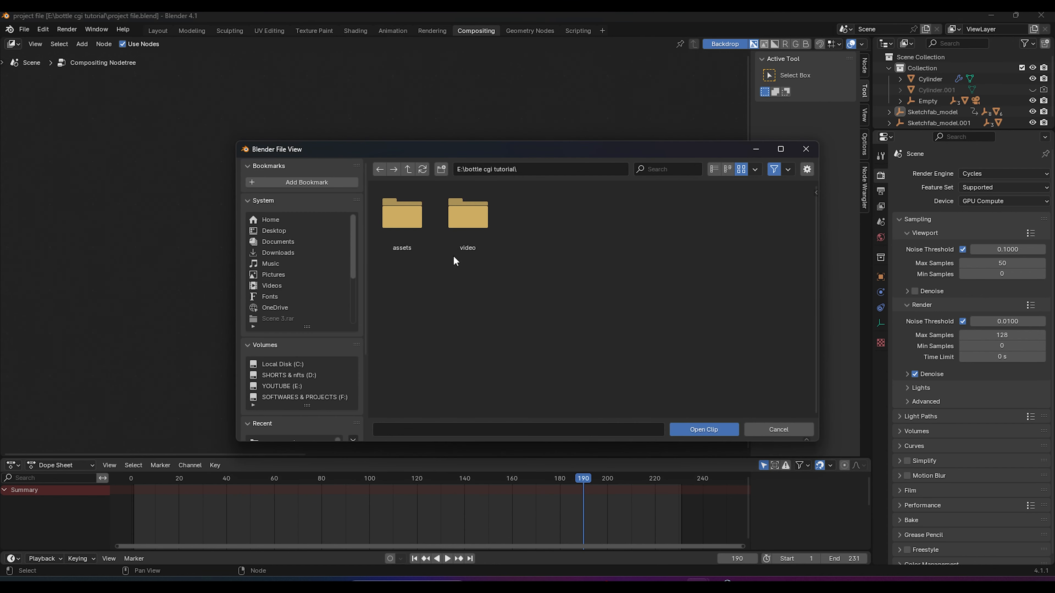
double_click(540, 220)
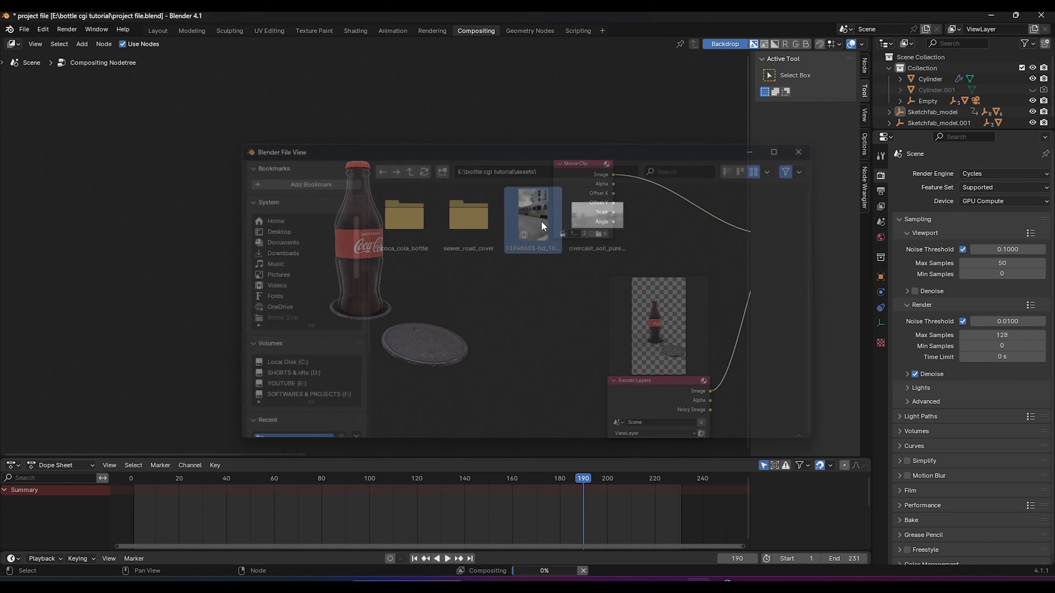
key(v)
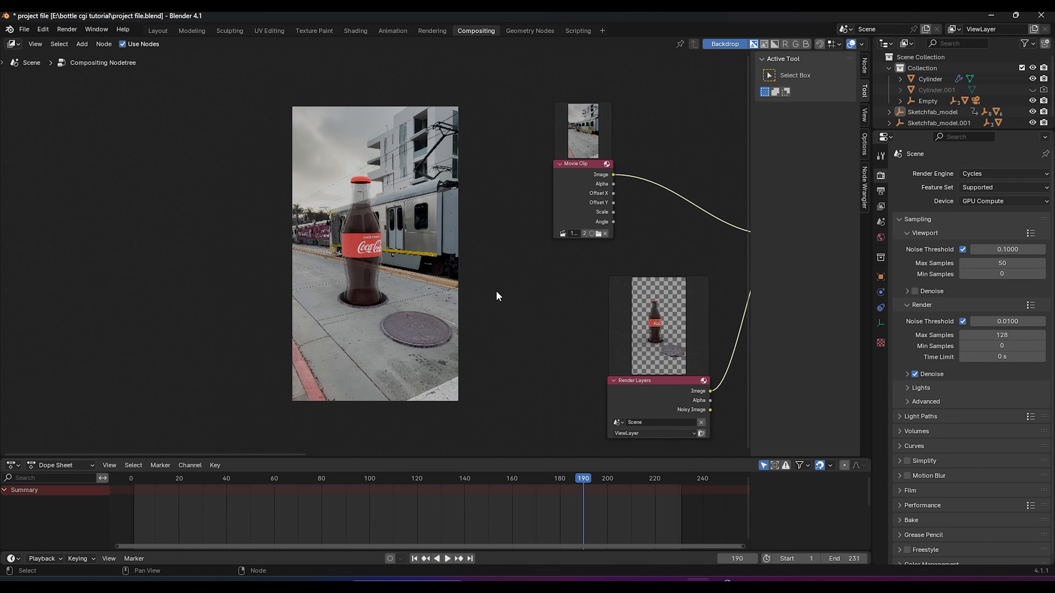
Step: Examine the backdrop composite at different sizes, checking how the bottle, shaft rim and sewer cover sit in the street footage
scroll(500, 302, up, 1)
key(alt+v)
key(alt+v)
key(alt+v)
key(alt+v)
middle_drag(488, 409, 458, 265)
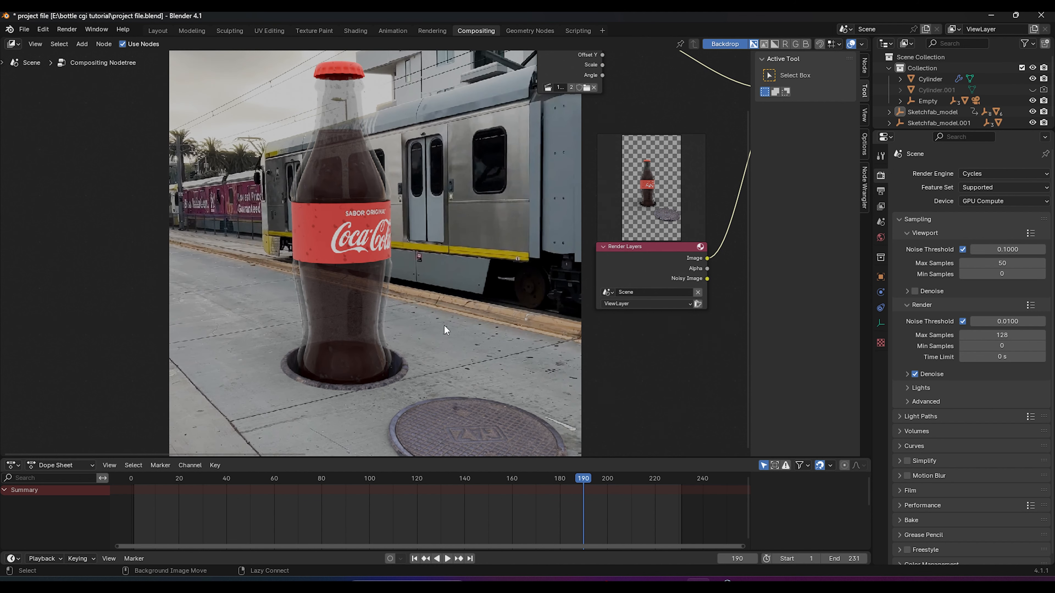
key(v)
key(v)
key(v)
key(alt+v)
key(alt+v)
key(alt+v)
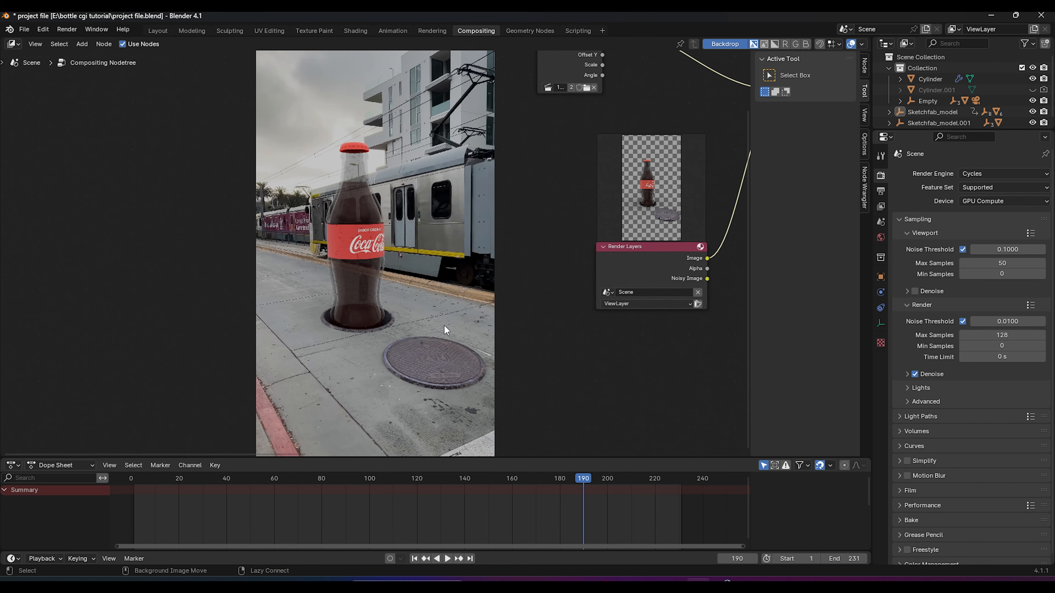
key(v)
key(v)
key(v)
key(v)
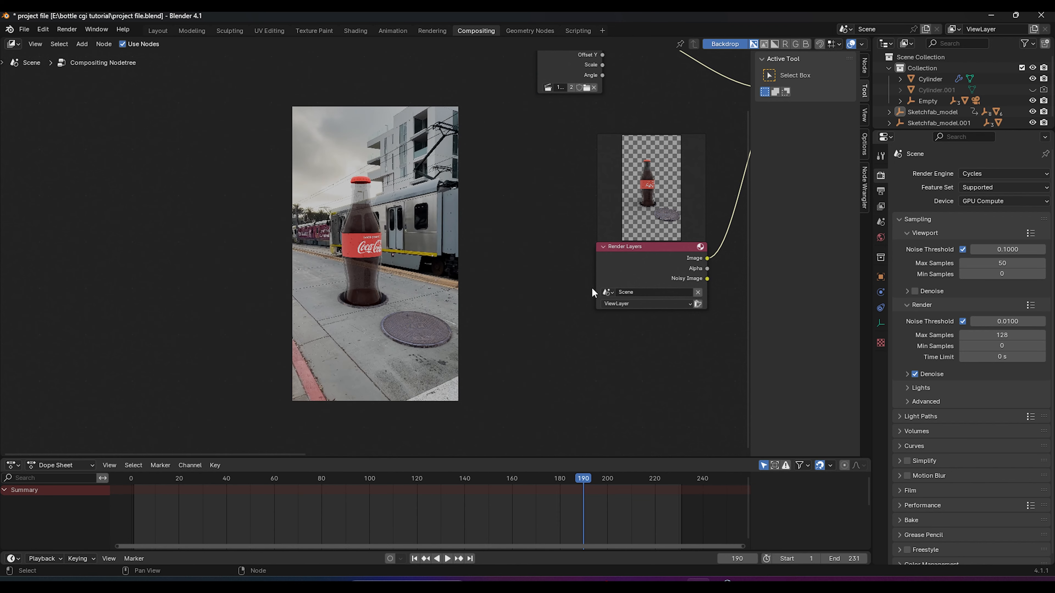
Step: Bring the whole node tree into view and shift the backdrop image clear of the nodes
middle_drag(585, 231, 242, 341)
scroll(411, 305, down, 3)
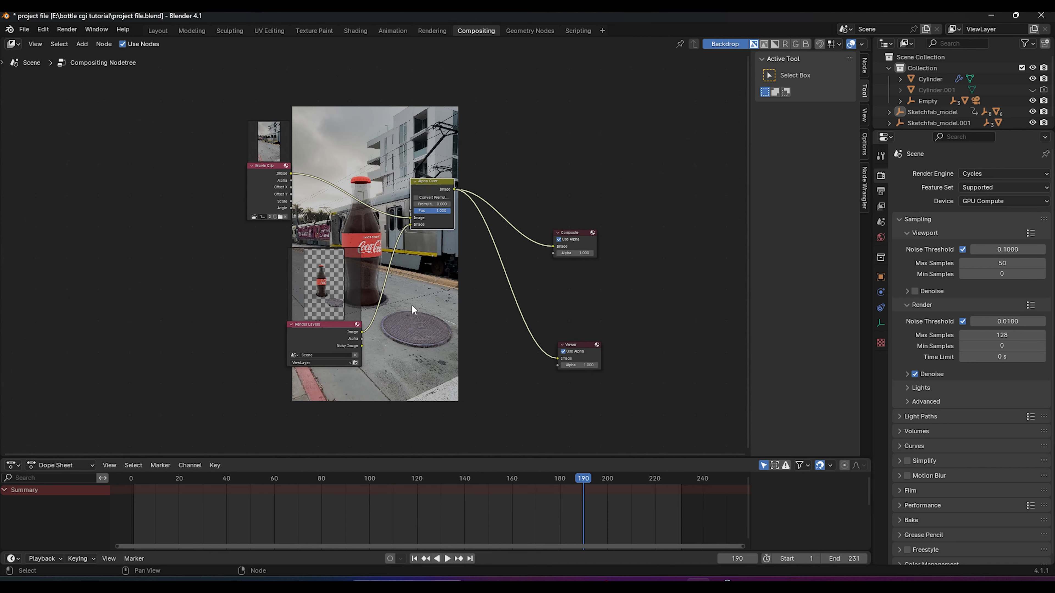
middle_drag(397, 293, 578, 287)
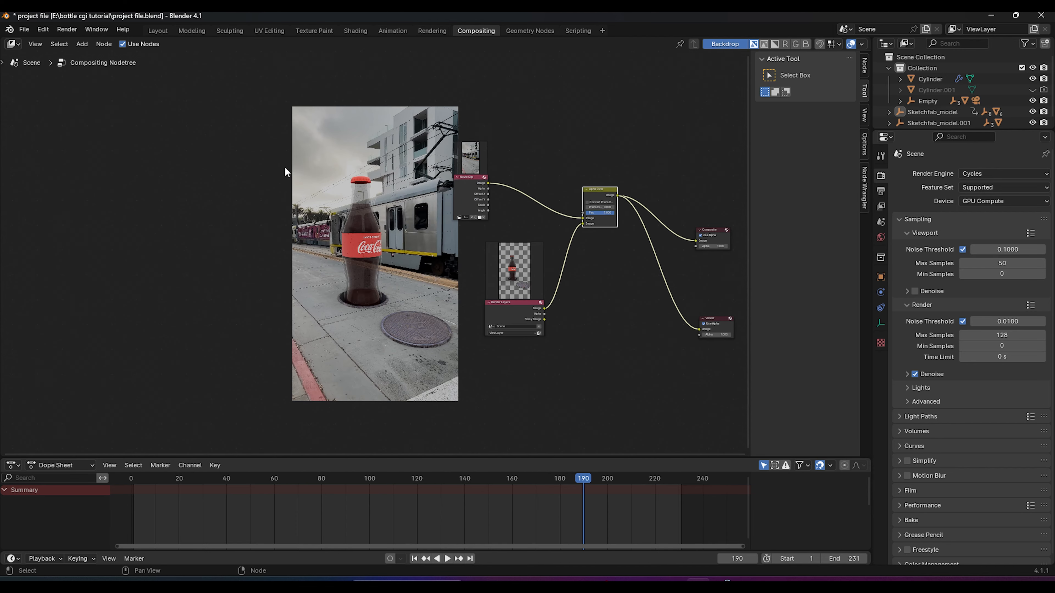
middle_drag(412, 242, 372, 239)
click(665, 320)
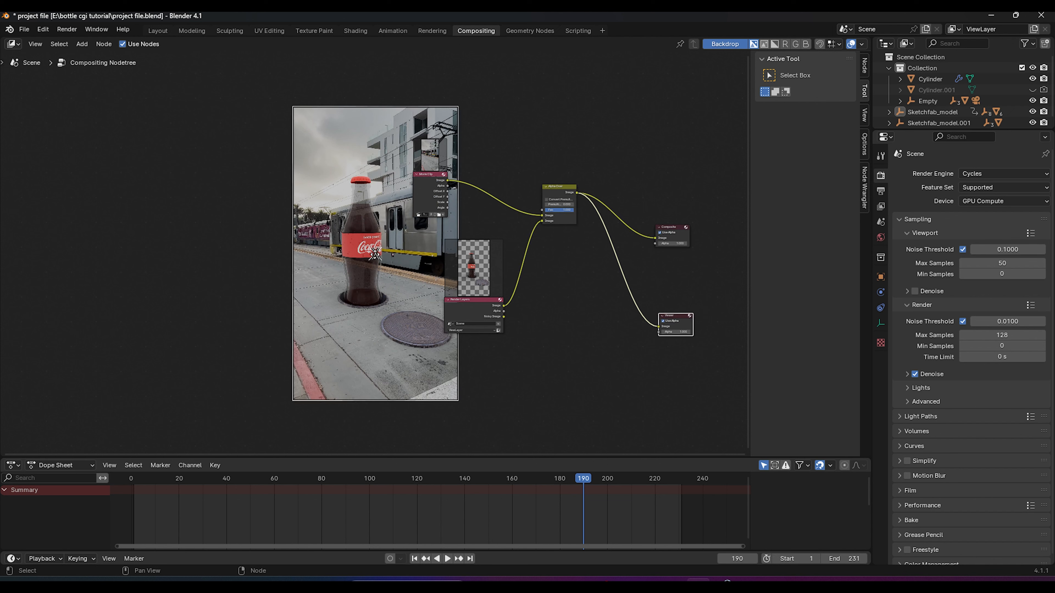
drag(375, 254, 225, 256)
Step: Enlarge the backdrop beside the node tree, review the composite, and save the project
key(v)
key(alt+v)
key(alt+v)
key(alt+v)
key(alt+v)
click(393, 267)
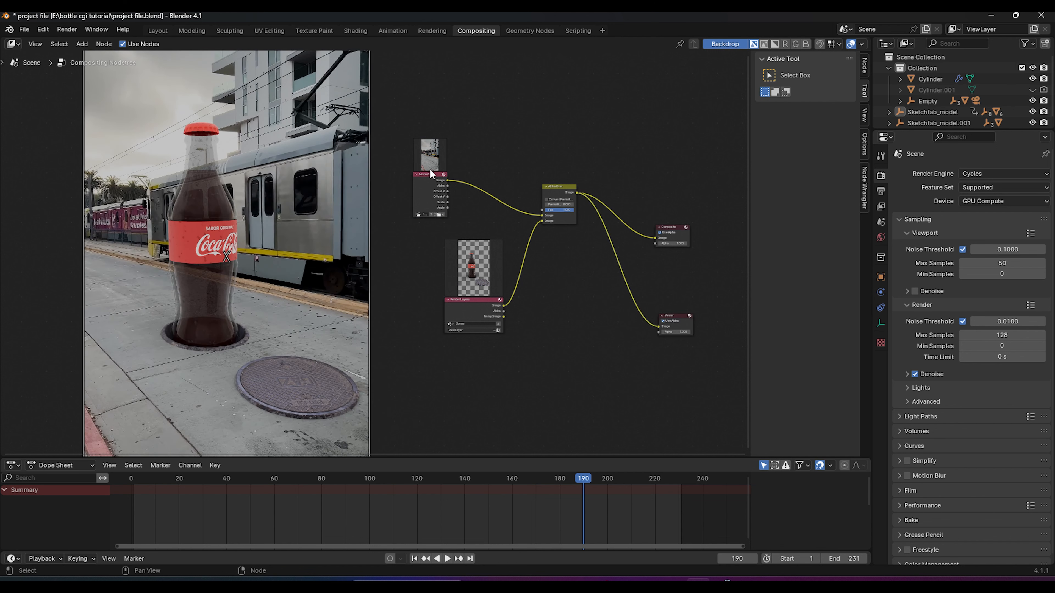
click(547, 188)
click(524, 189)
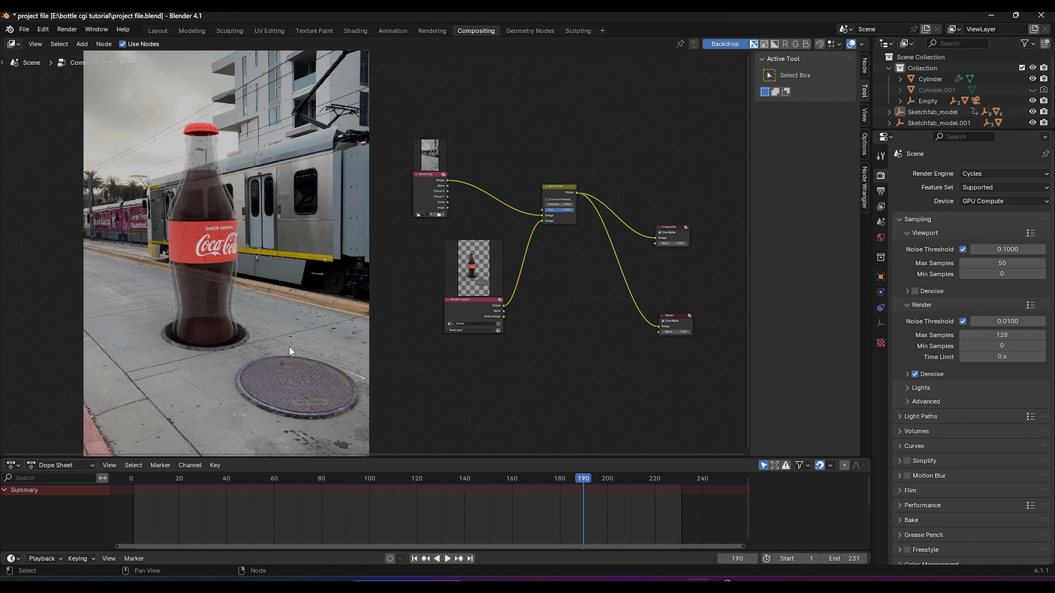
key(ctrl+s)
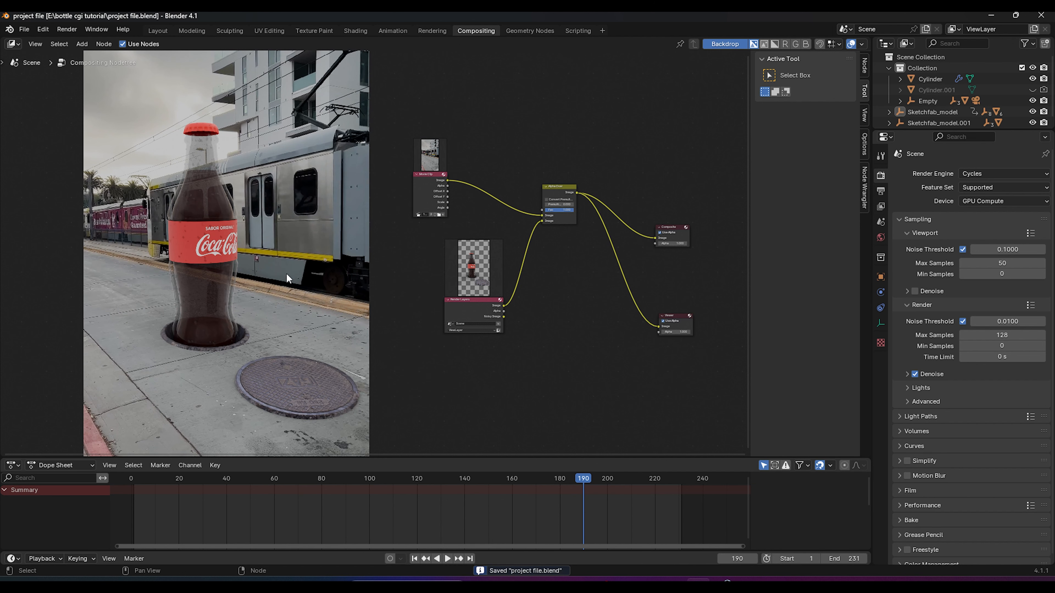
Step: Switch to the Layout workspace, save the project, and enable Motion Blur in the Cycles render settings
click(161, 30)
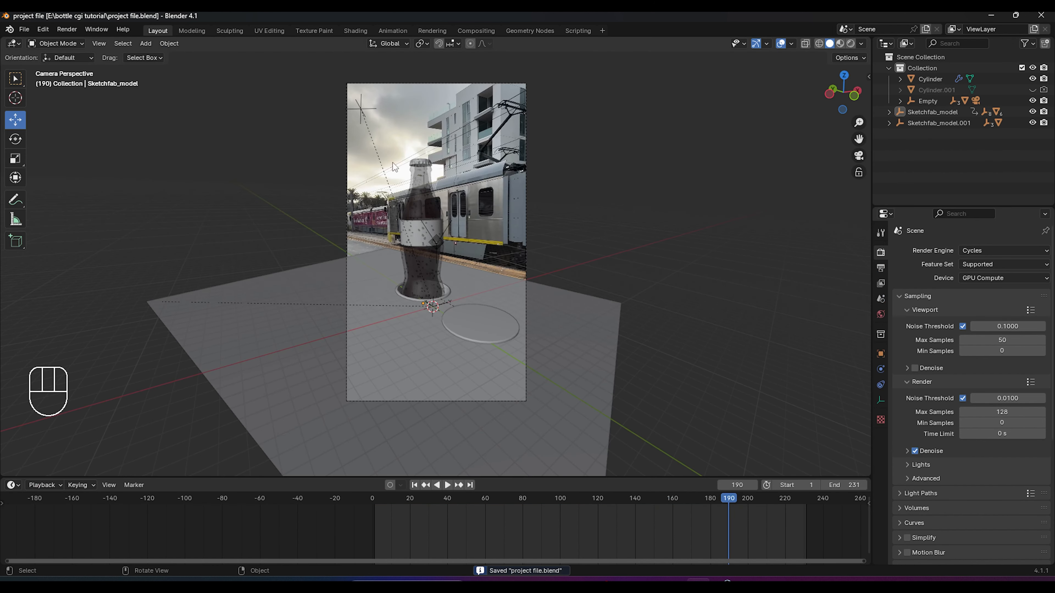
key(ctrl+s)
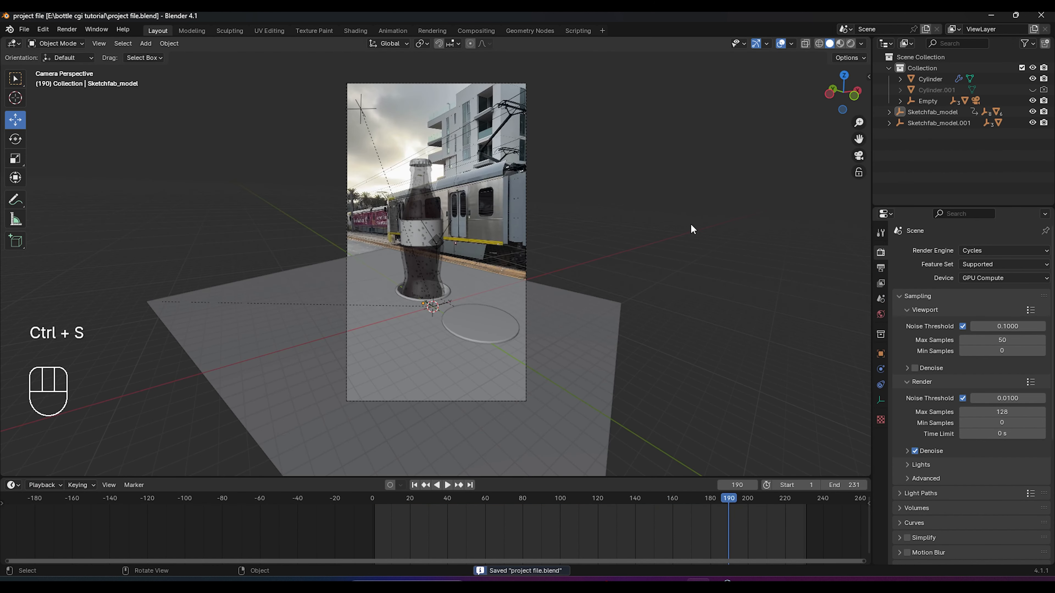
click(880, 269)
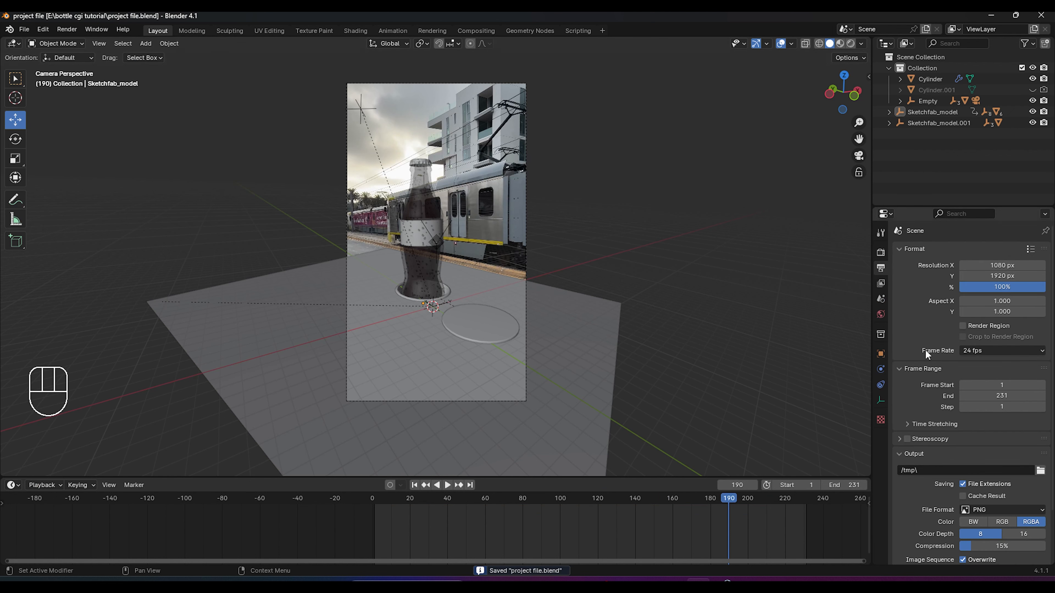
click(882, 252)
scroll(925, 495, down, 3)
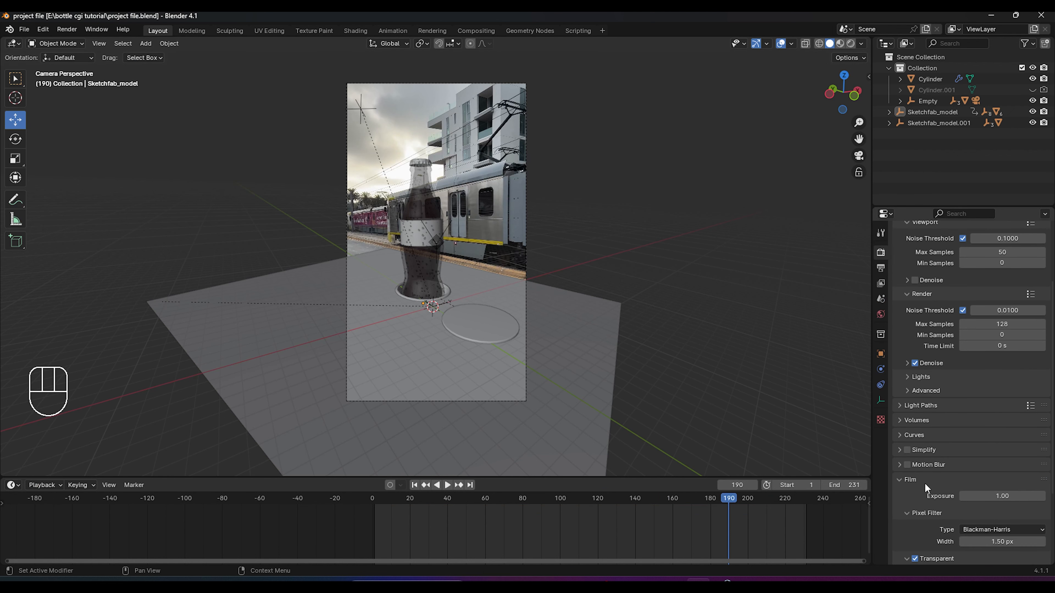
click(911, 466)
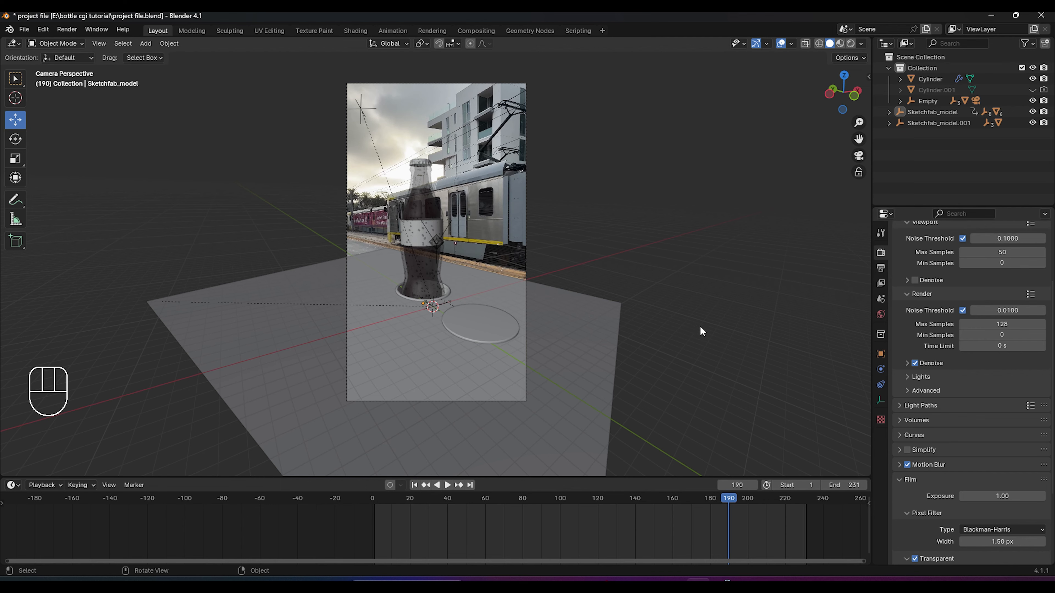
Step: Go to frame 78 on the timeline and frame the scene through the camera
drag(725, 502, 518, 500)
scroll(348, 397, up, 8)
key(KP_0)
scroll(424, 391, down, 3)
click(66, 30)
click(79, 51)
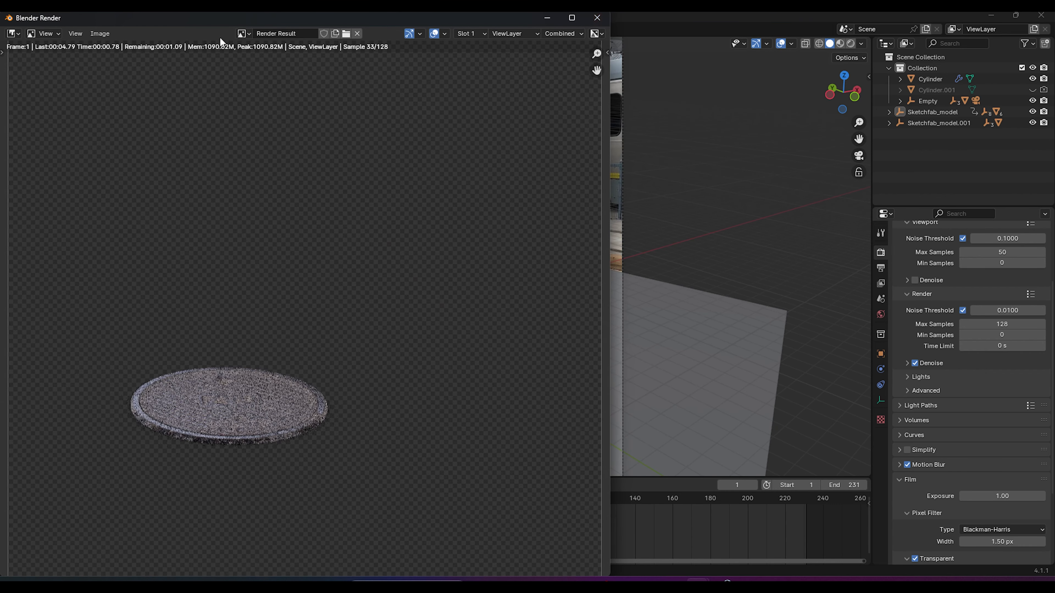
click(597, 18)
Step: Render frame 78 as a still image and examine the rising bottle and cover composited over the footage
click(67, 29)
click(90, 41)
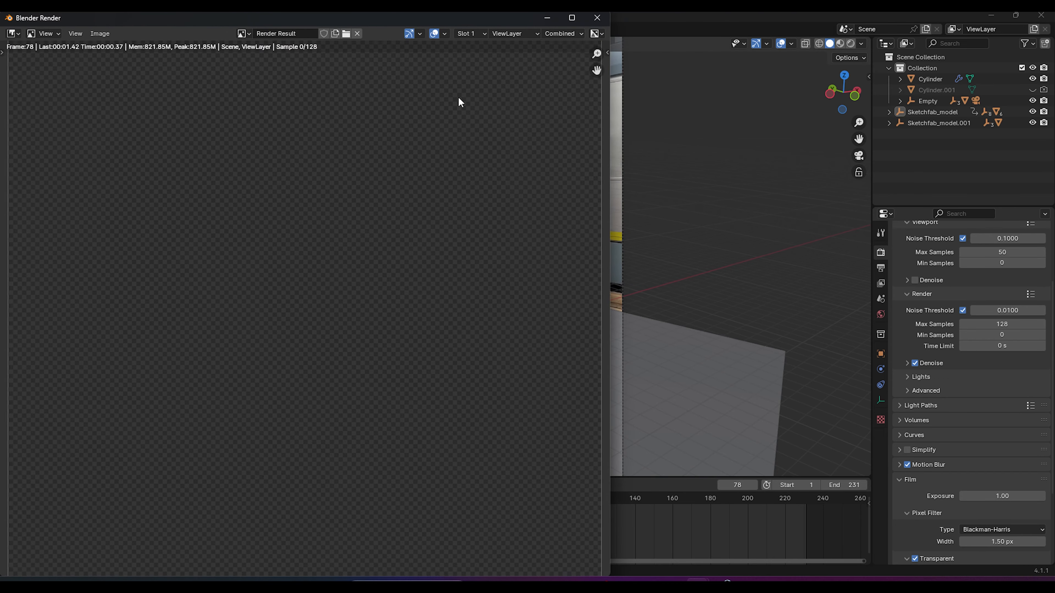
scroll(323, 344, up, 2)
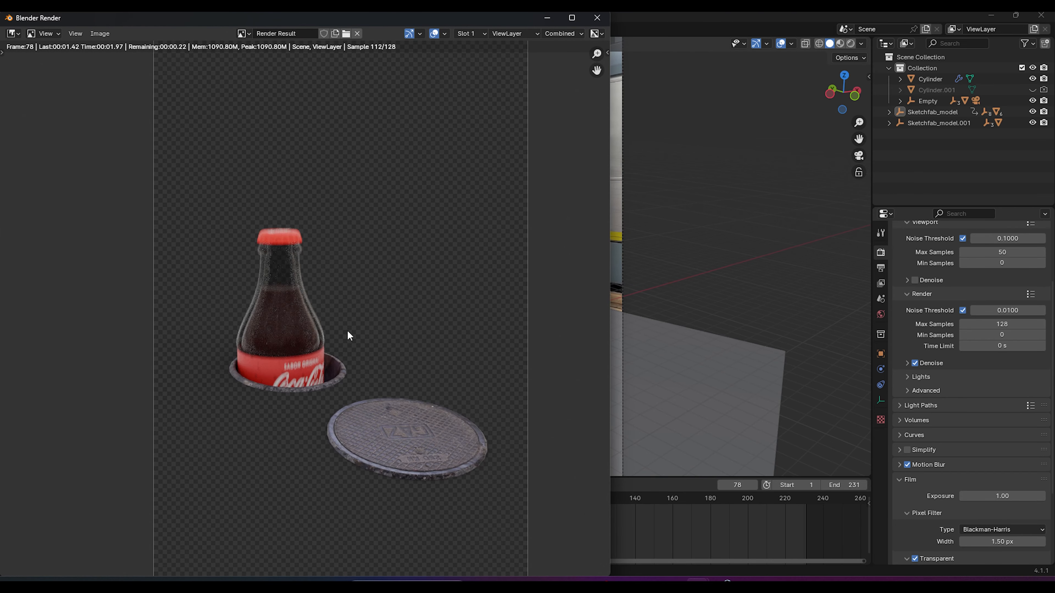
scroll(348, 336, down, 2)
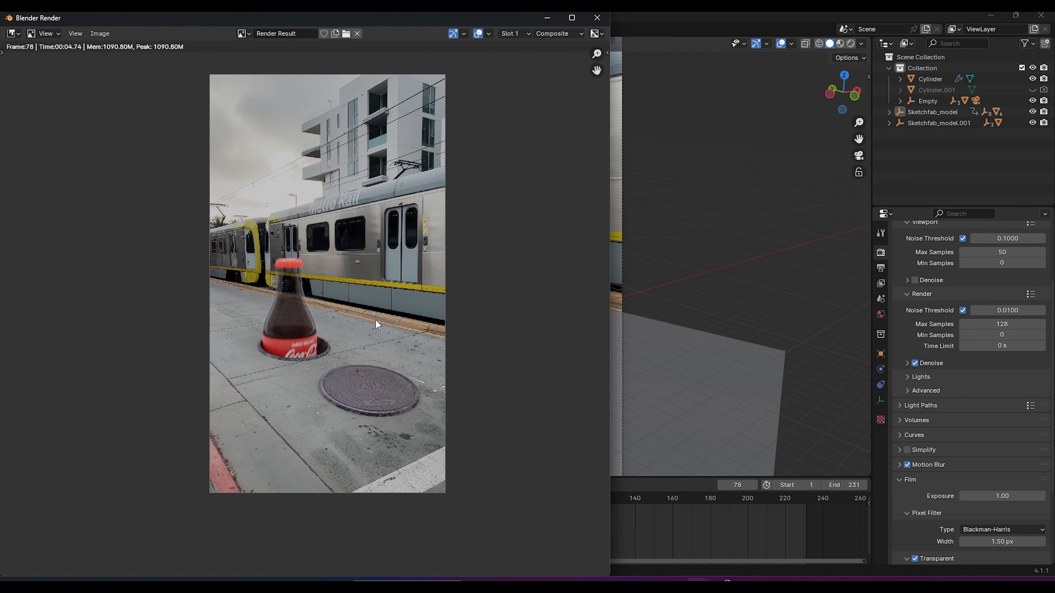
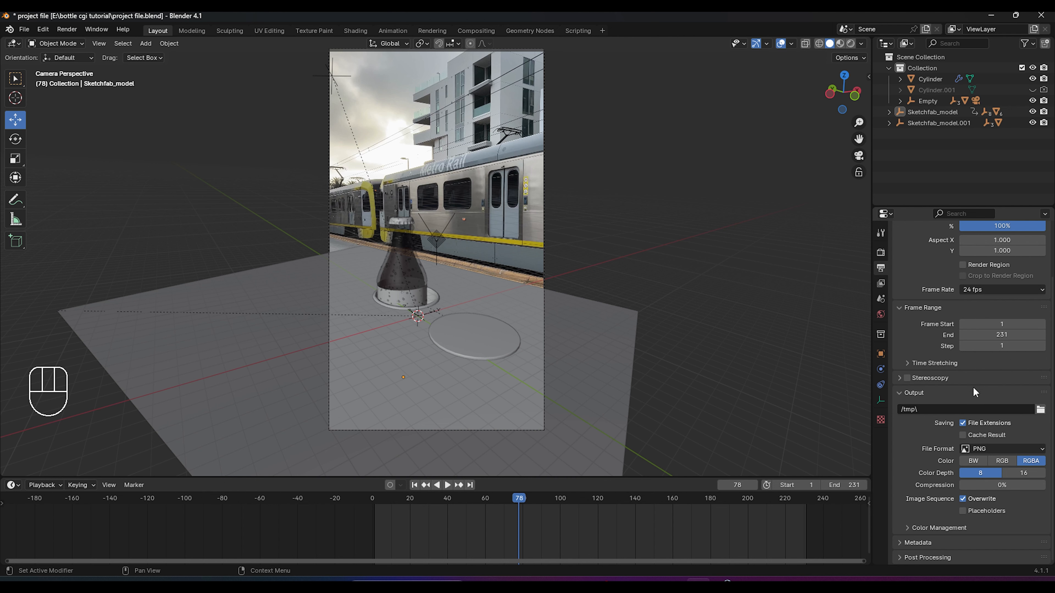
Step: Set the render output path to a new folder named render inside E:\bottle cgi tutorial, and save the project
click(1040, 409)
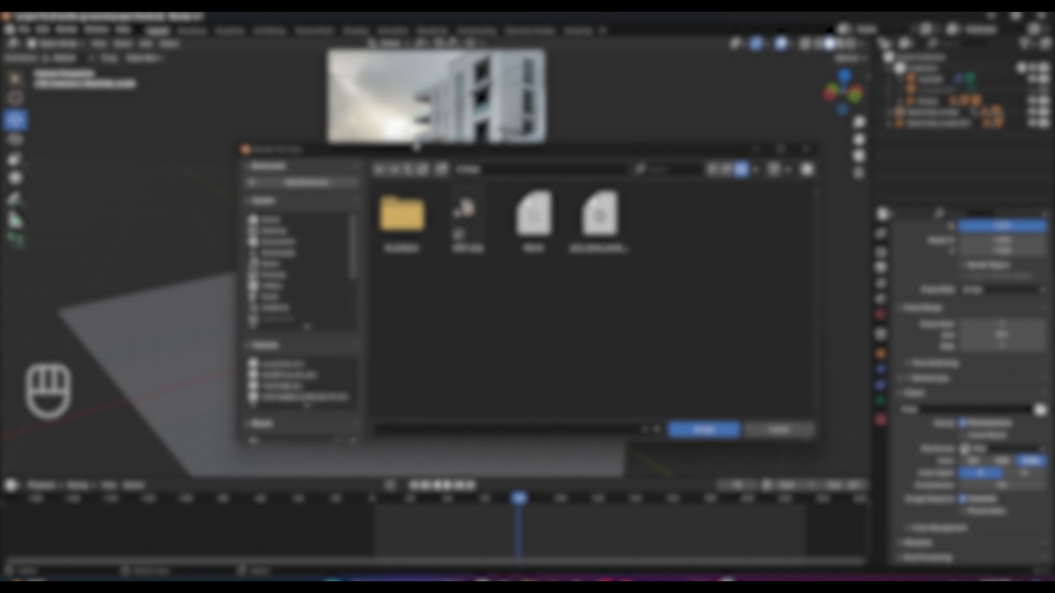
click(286, 386)
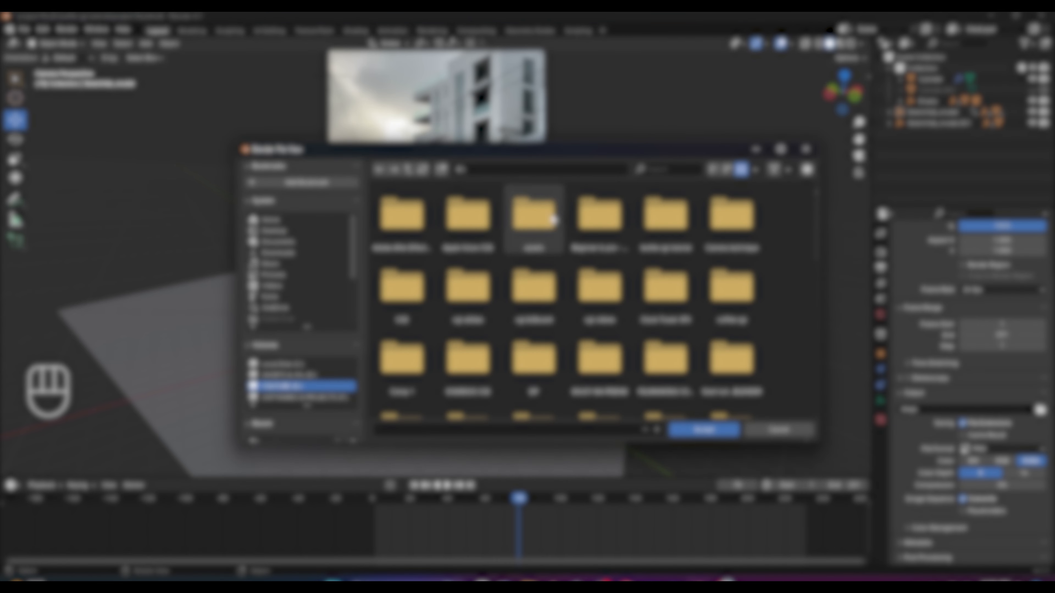
double_click(681, 233)
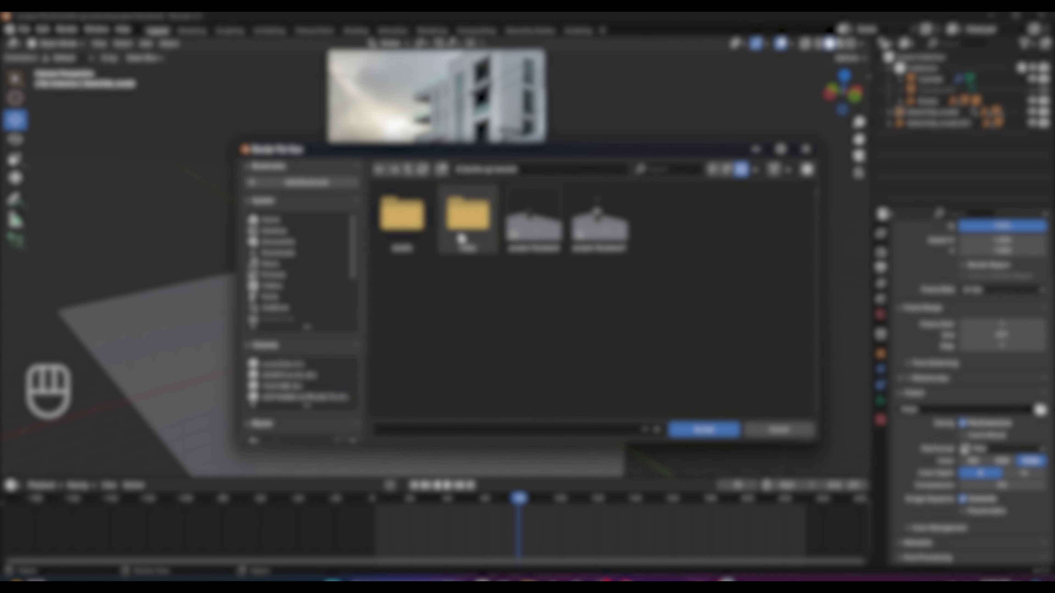
click(441, 169)
text(render)
key(Return)
double_click(472, 228)
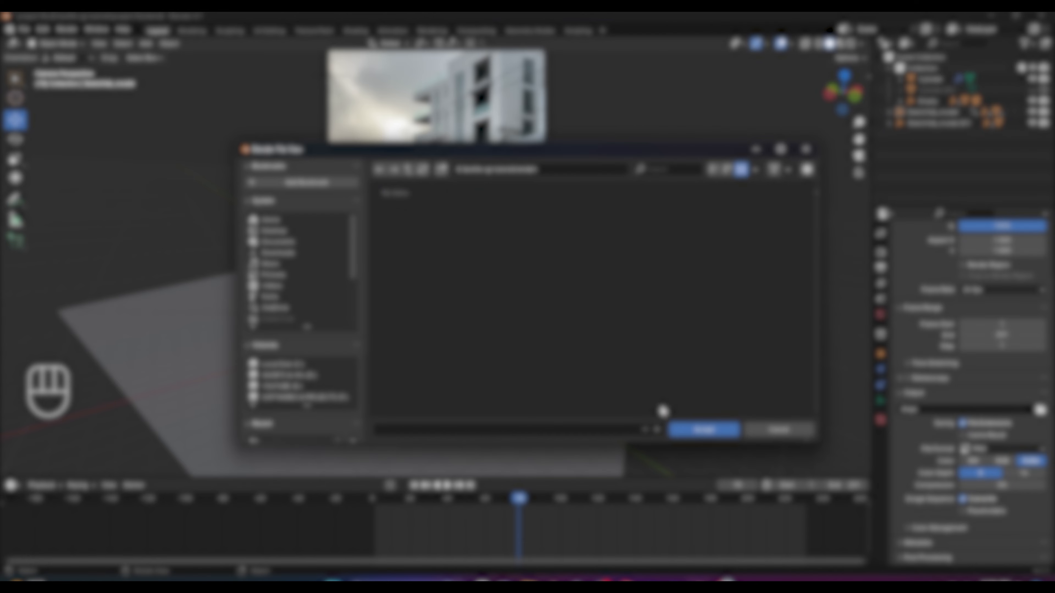
click(697, 431)
key(ctrl+s)
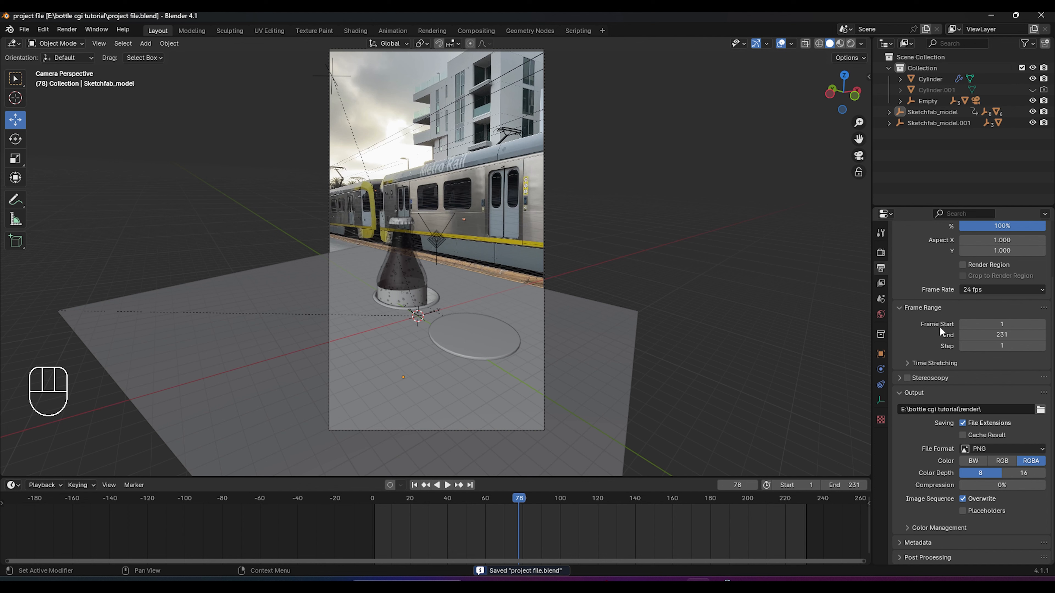
key(ctrl)
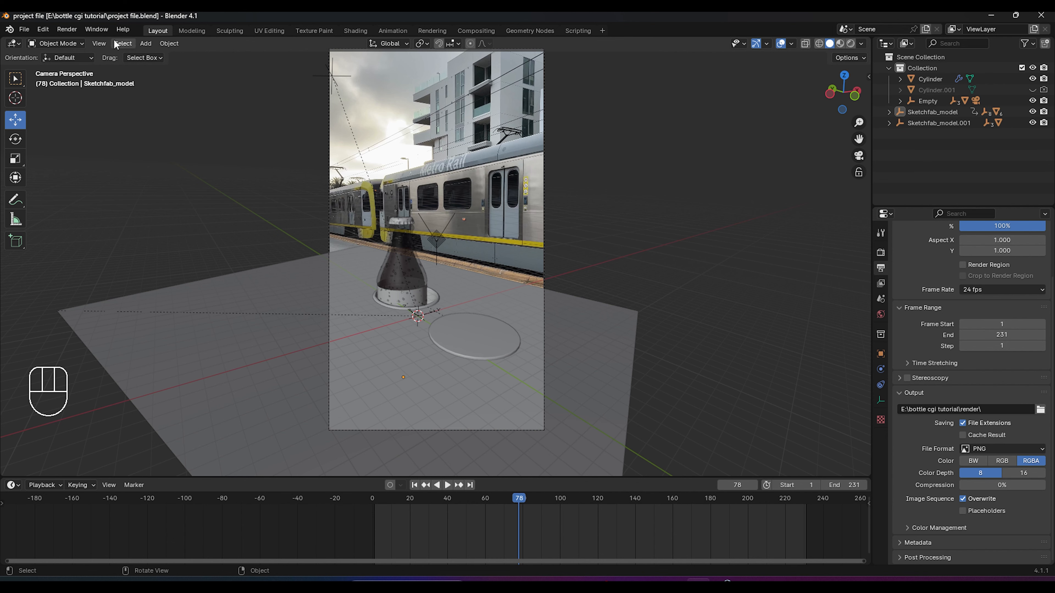
click(67, 29)
click(91, 60)
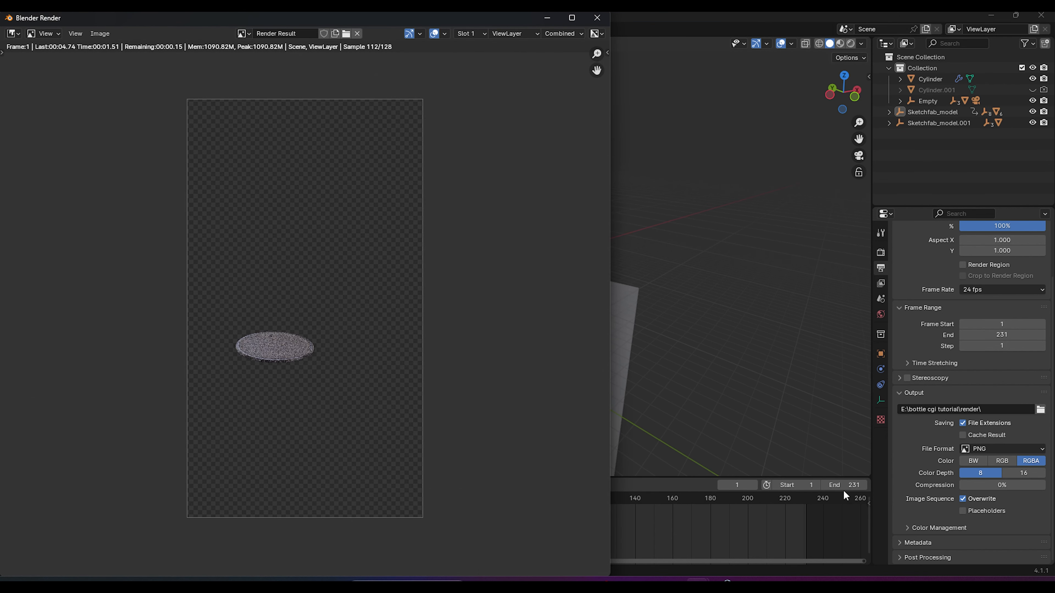
click(789, 504)
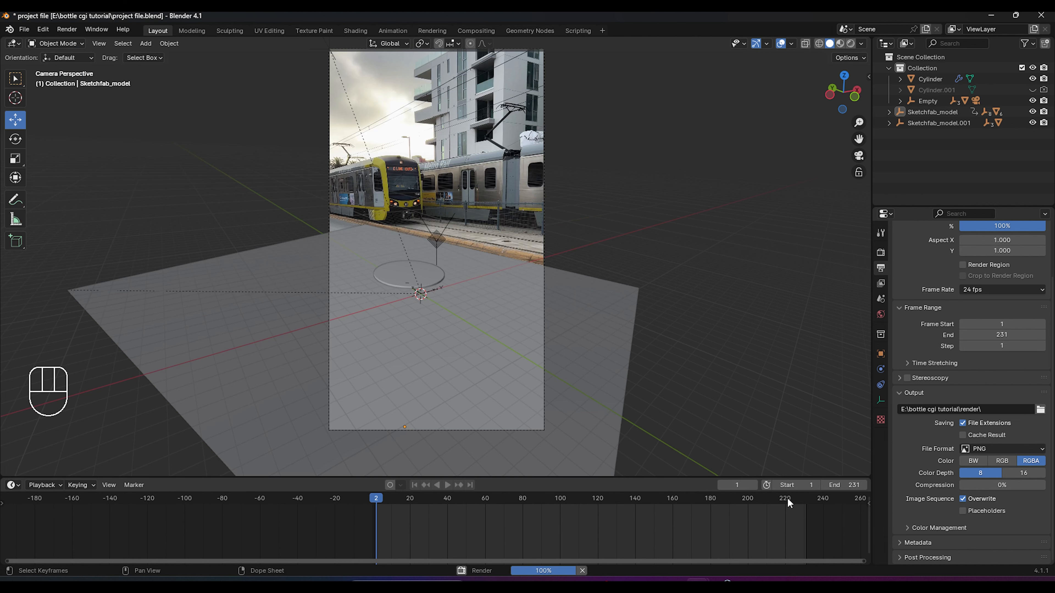
mouse_move(707, 577)
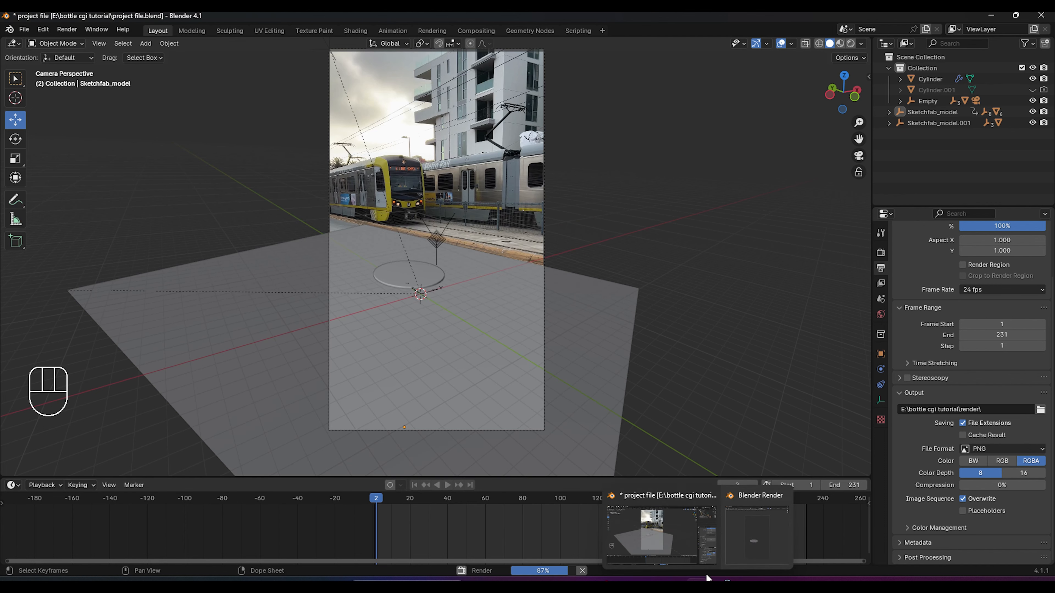
click(729, 507)
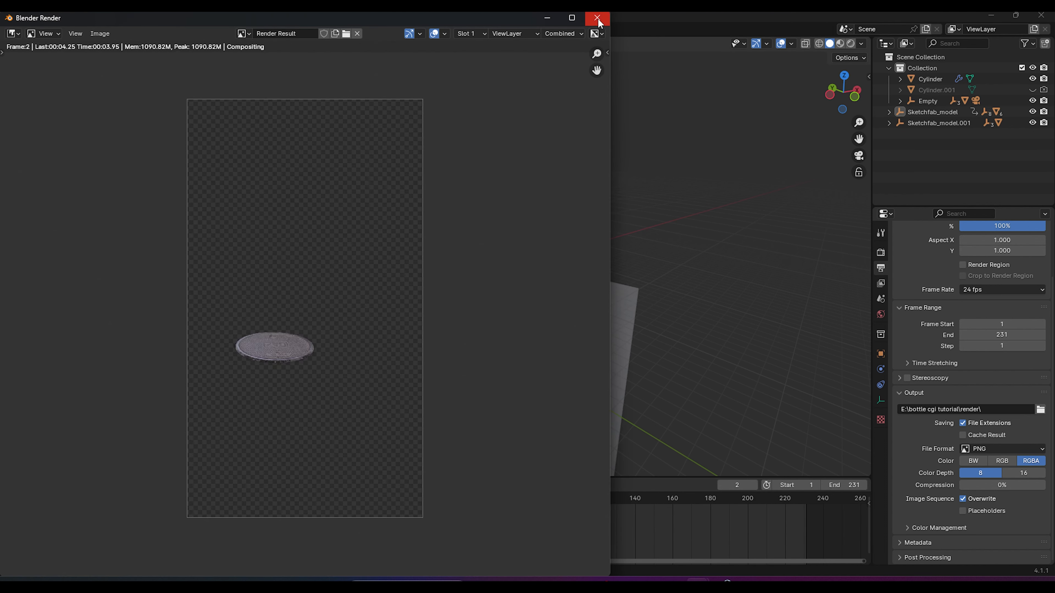
click(596, 17)
Step: Scrub through the animation and step back to frame 134 to check the risen bottle through the camera
drag(539, 509, 805, 508)
key(Right)
key(Left)
key(Left)
key(Left)
key(Left)
key(Left)
key(Left)
key(Left)
key(Left)
key(Left)
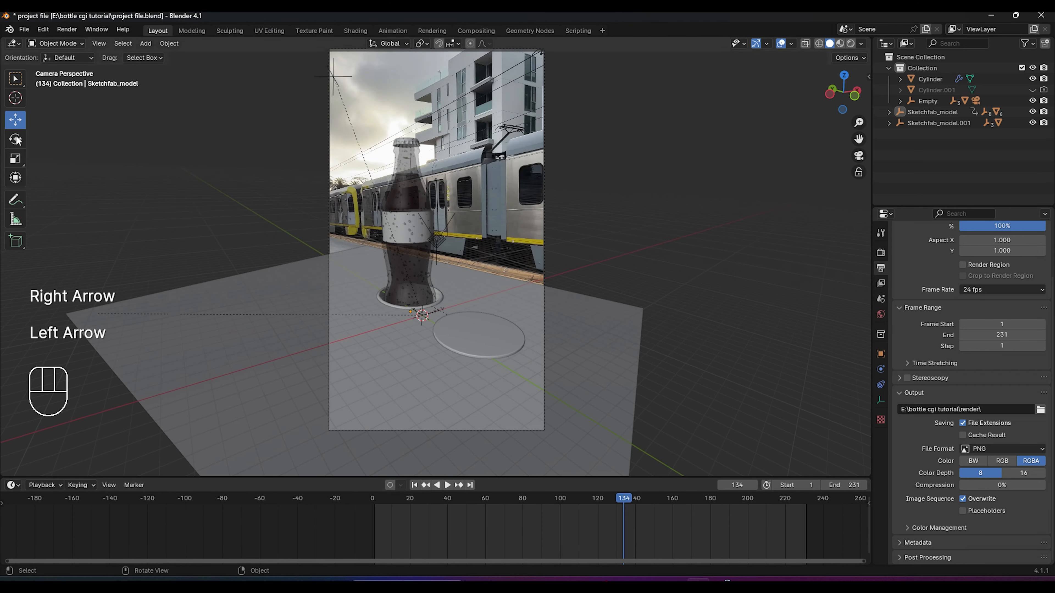
Step: Render the full animation as a PNG sequence and move the render window aside
click(67, 30)
click(89, 55)
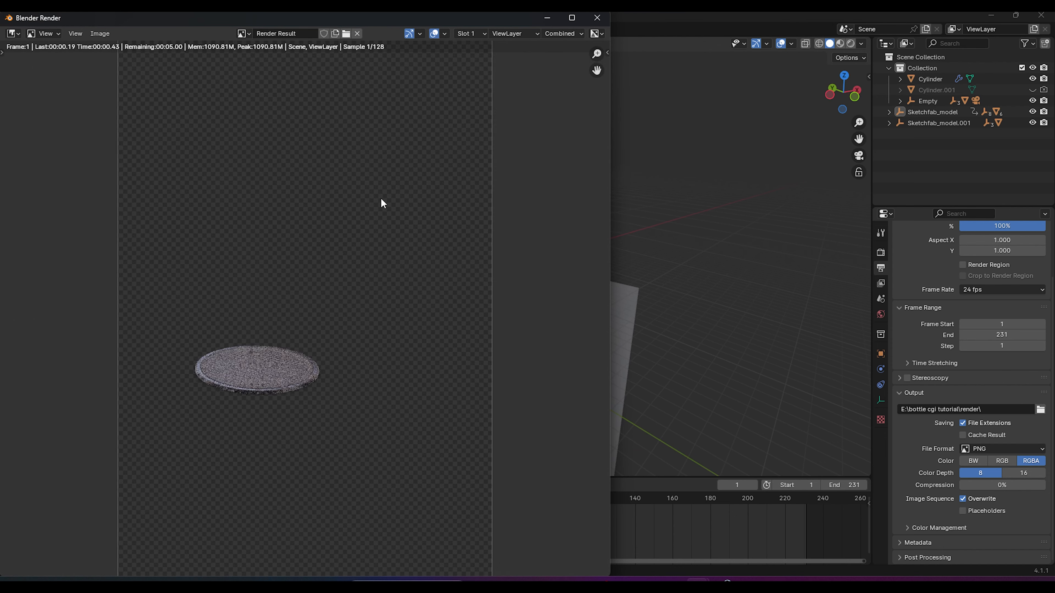
drag(474, 22, 669, 63)
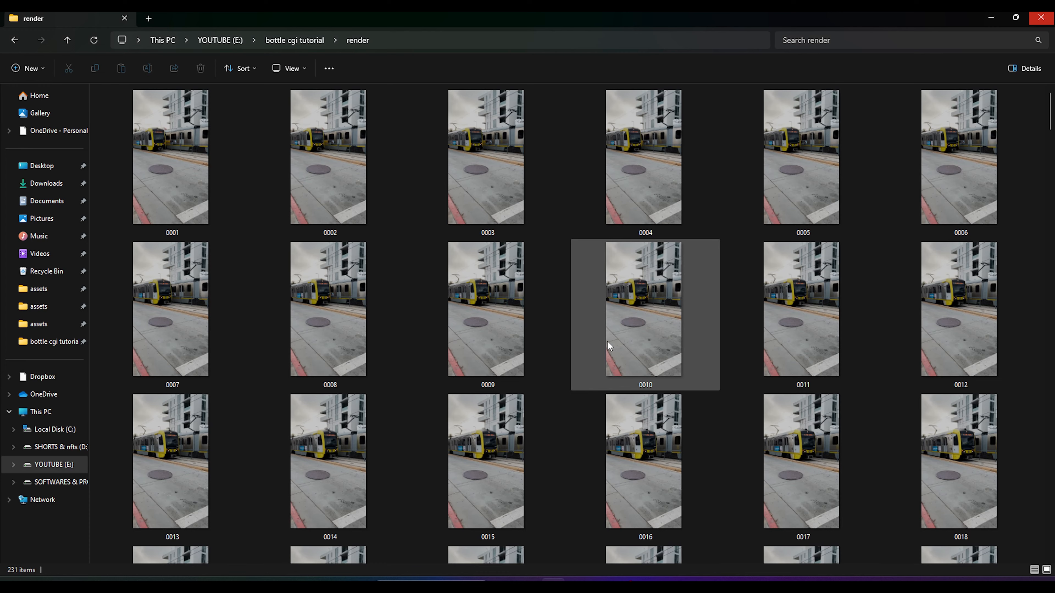
Step: Look through the rendered PNG frames in the render folder in File Explorer
scroll(674, 390, down, 20)
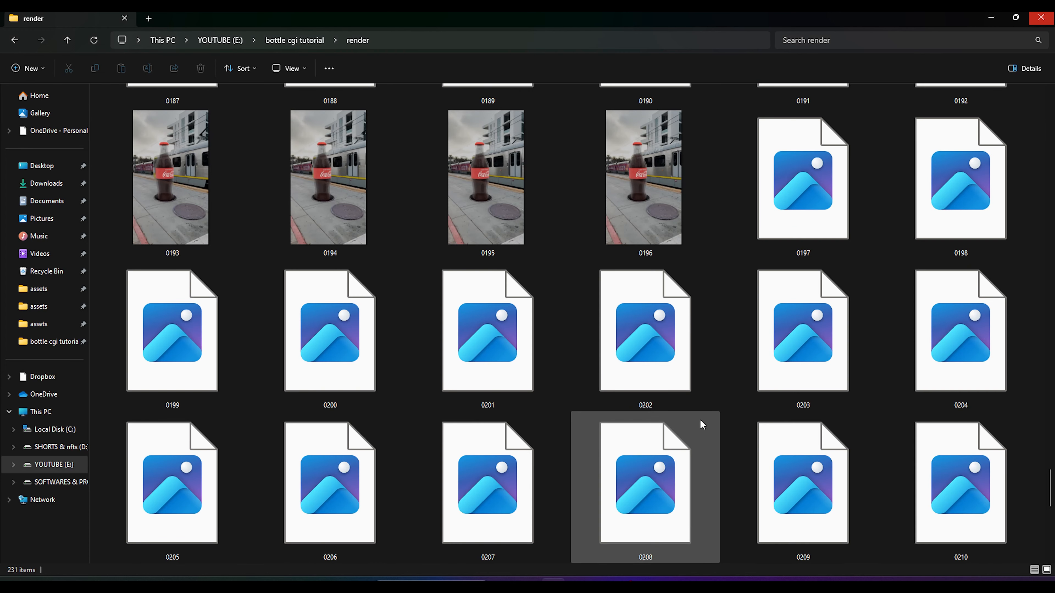
scroll(626, 479, up, 20)
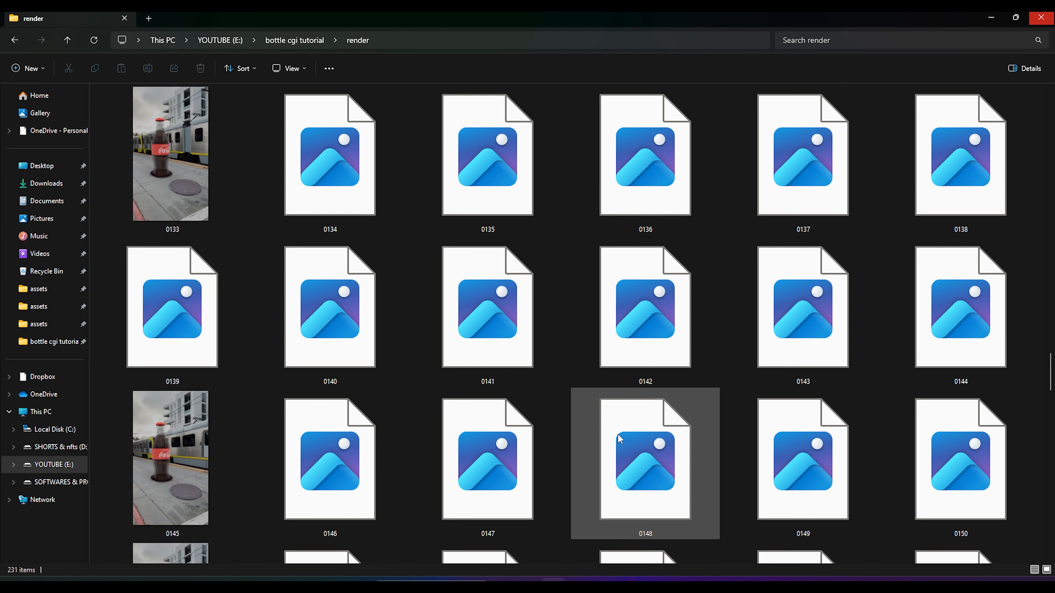
scroll(634, 236, up, 8)
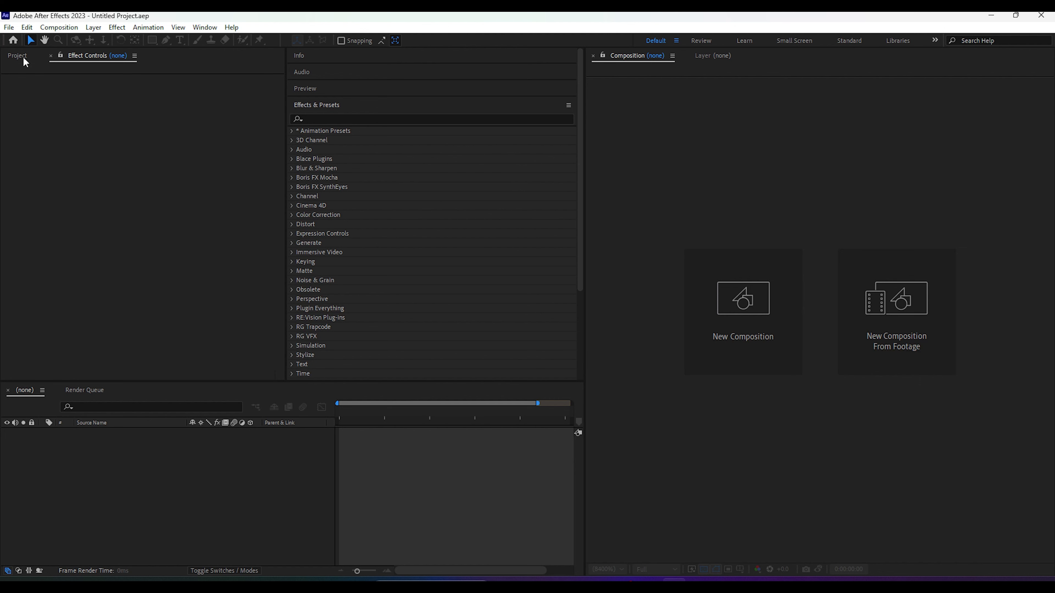
Step: In After Effects, import the rendered frames from the render folder as a PNG sequence, starting with 0001
click(18, 55)
double_click(135, 262)
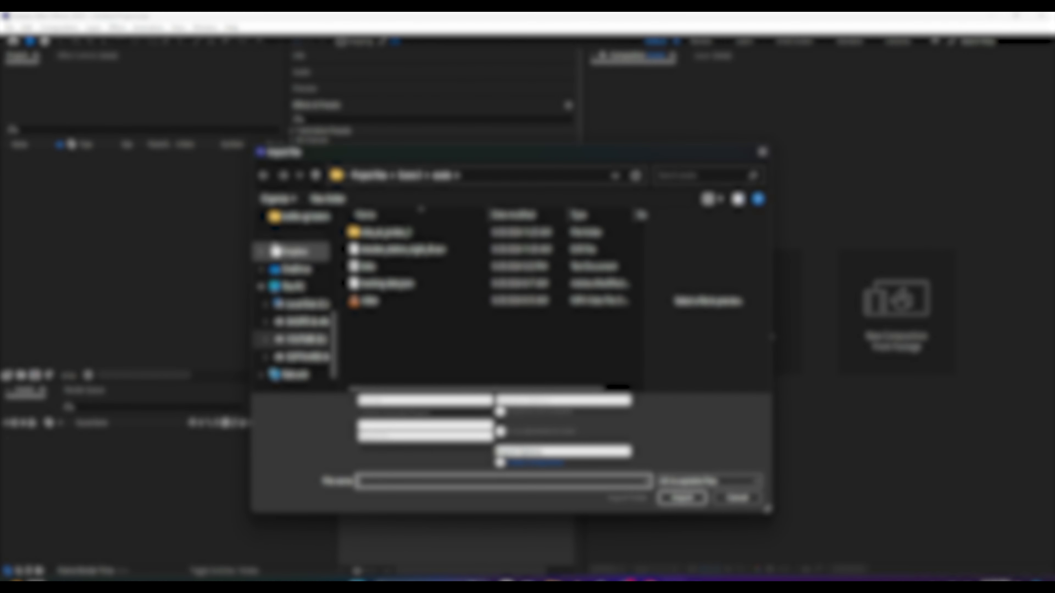
click(299, 339)
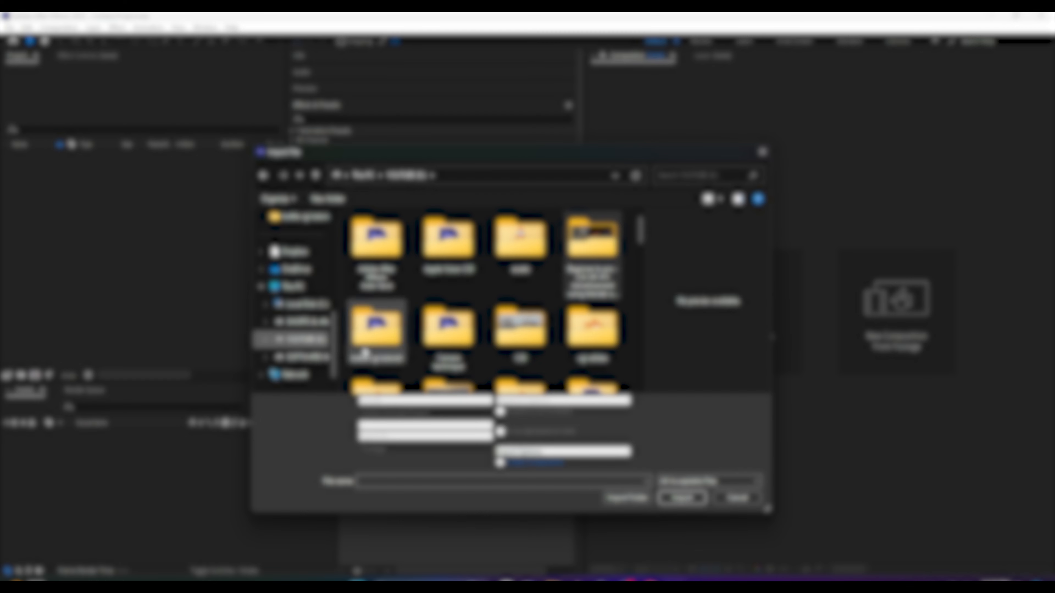
double_click(375, 328)
double_click(376, 255)
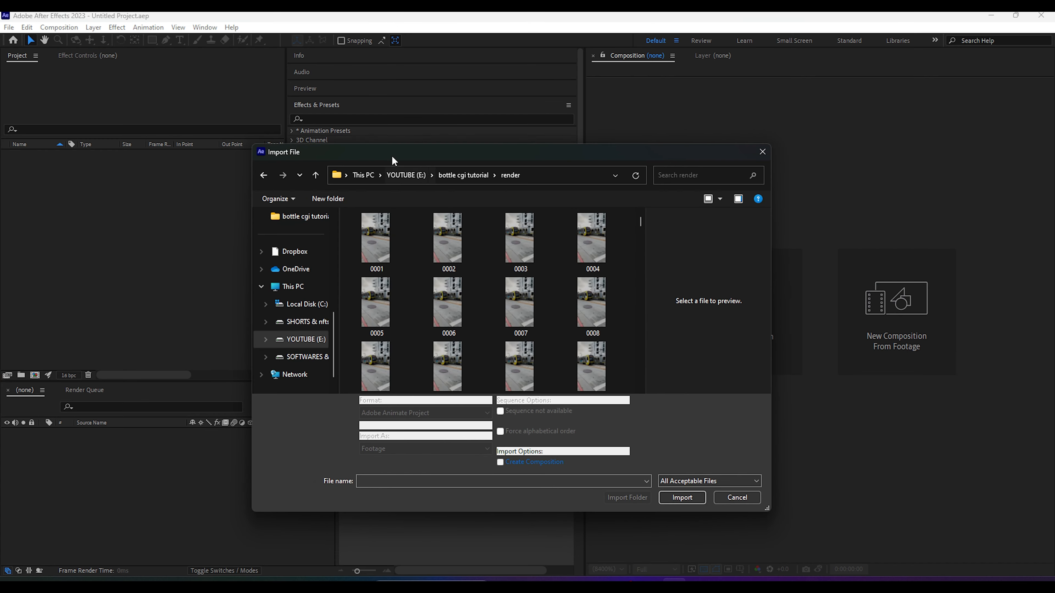
drag(392, 155, 359, 165)
click(348, 253)
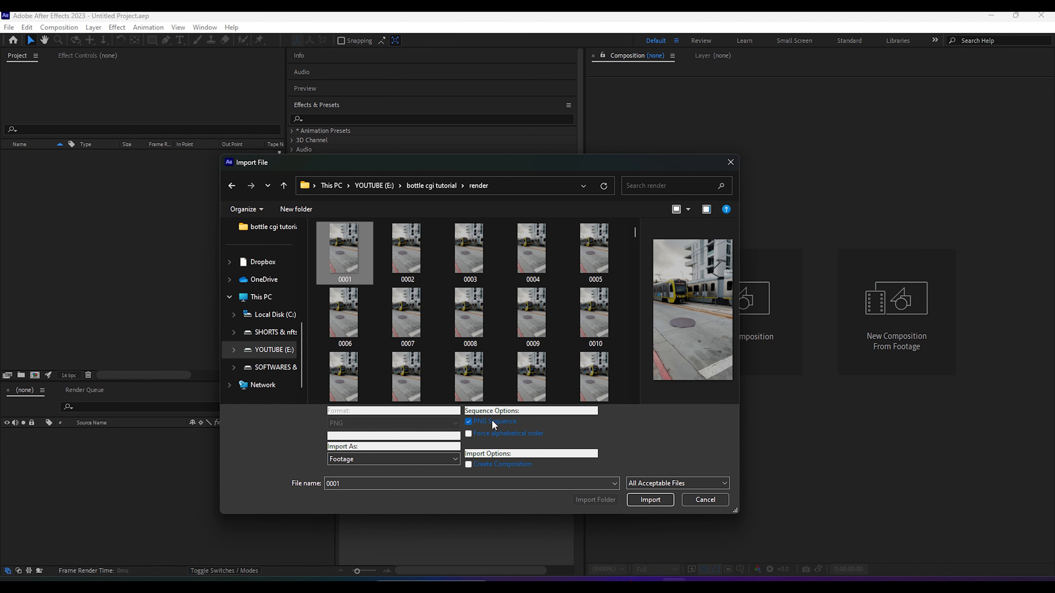
click(650, 499)
Step: Interpret the imported PNG sequence at a frame rate of 24 frames per second
right_click(41, 156)
mouse_move(157, 236)
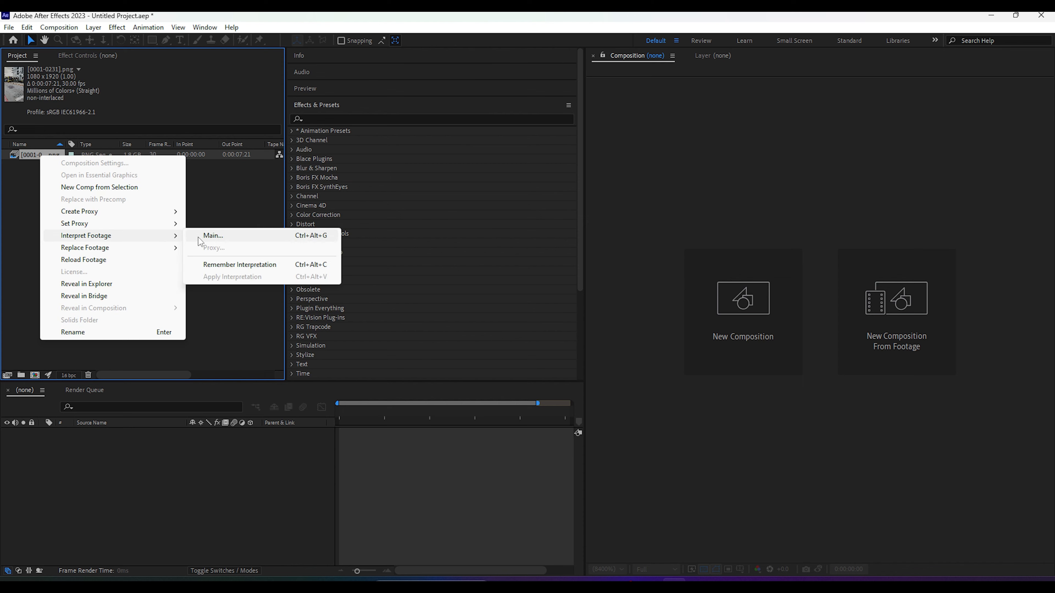
click(208, 236)
drag(338, 140, 363, 116)
text(2)
click(472, 270)
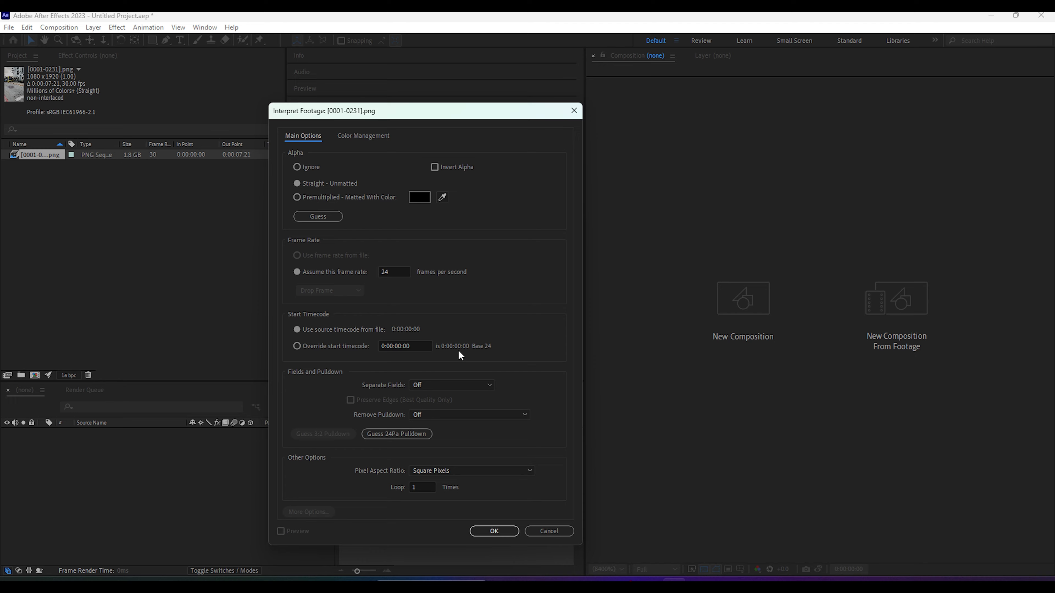
click(504, 533)
Step: Create a composition from the PNG sequence and preview its playback
drag(35, 159, 35, 375)
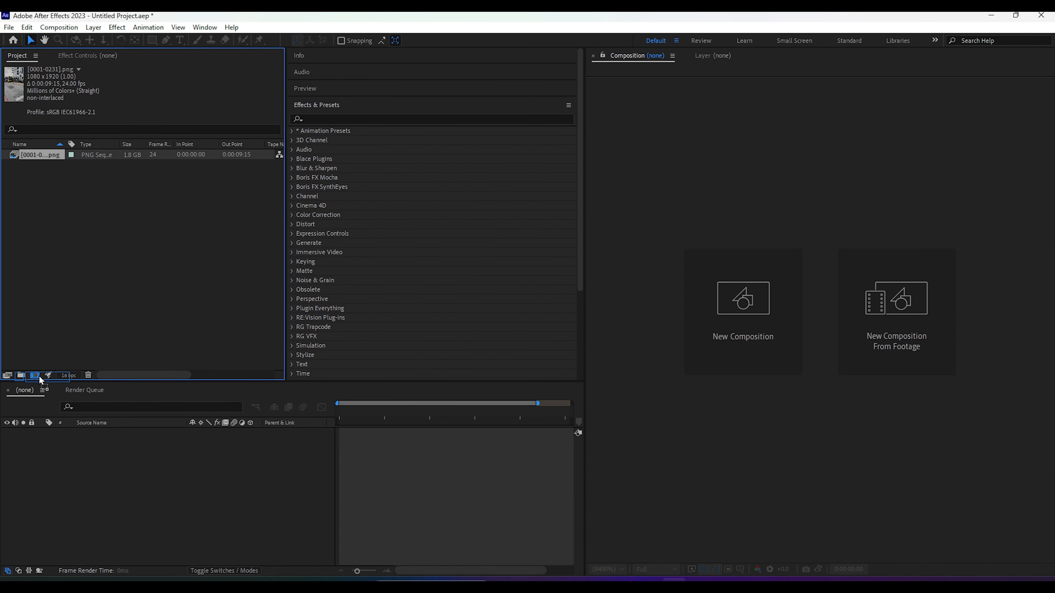
key(space)
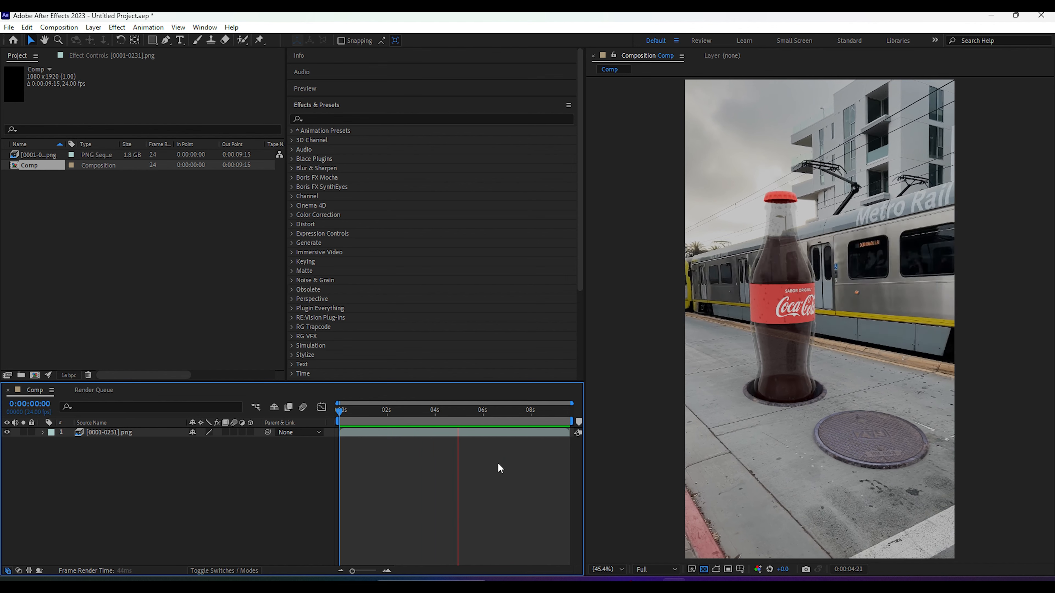
key(space)
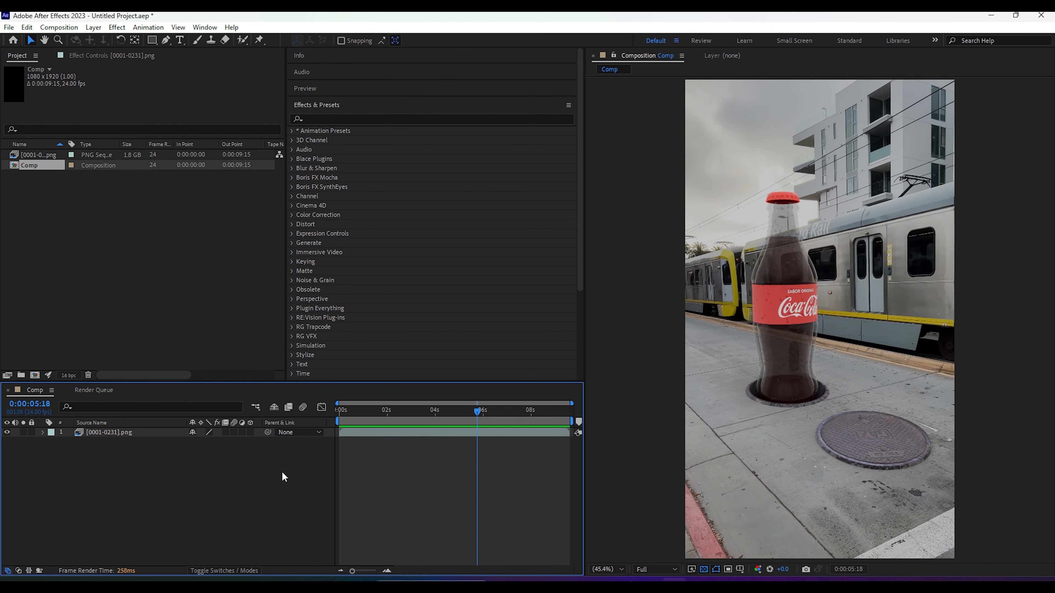
Step: Add the composition to the render queue and set its H.264 output to a target bitrate of 50 Mbps
key(ctrl+m)
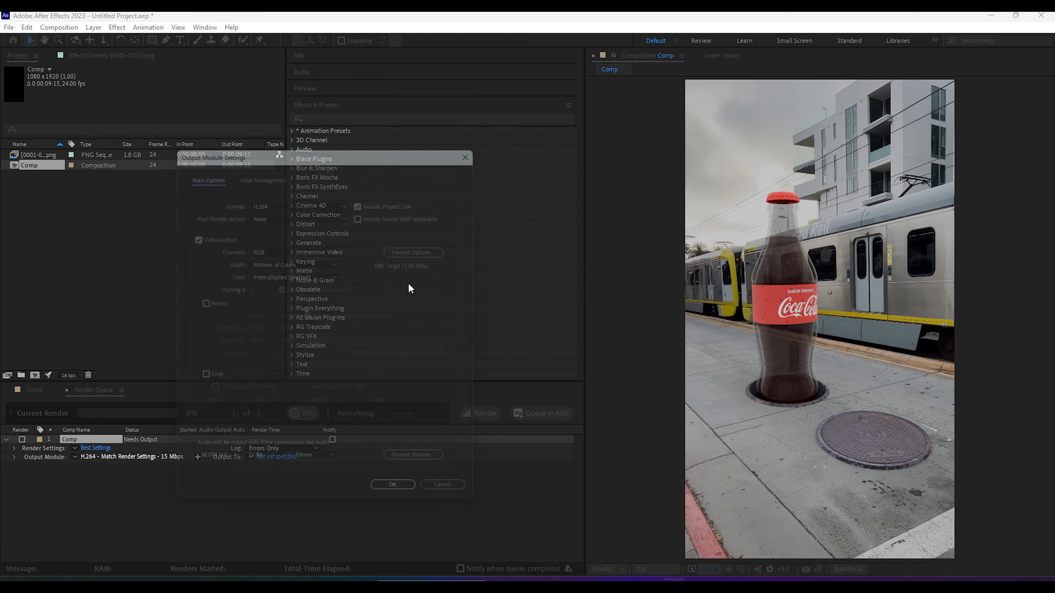
click(415, 247)
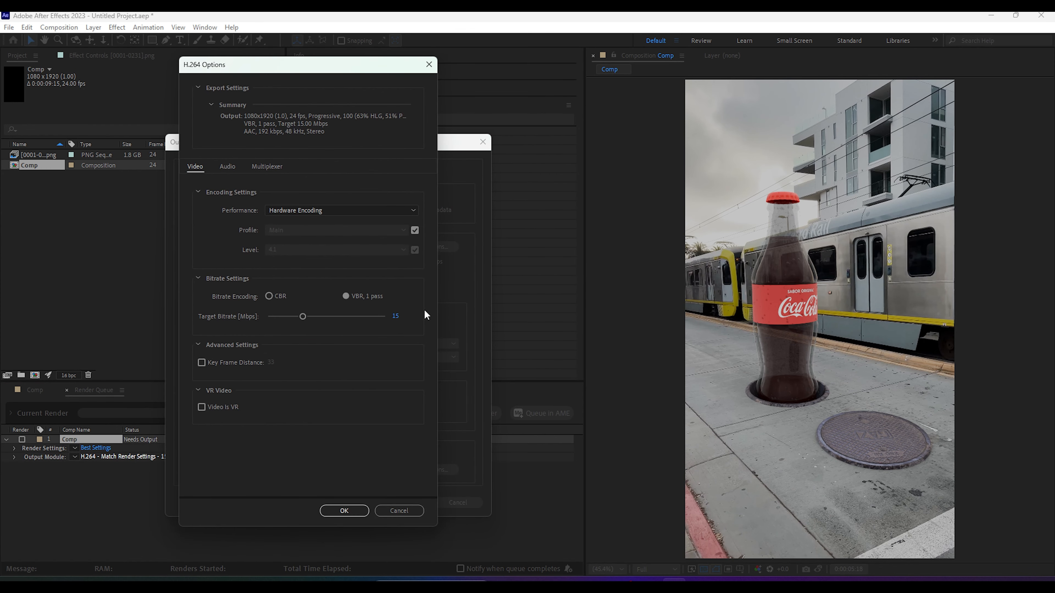
click(396, 316)
text(50)
key(Return)
click(334, 513)
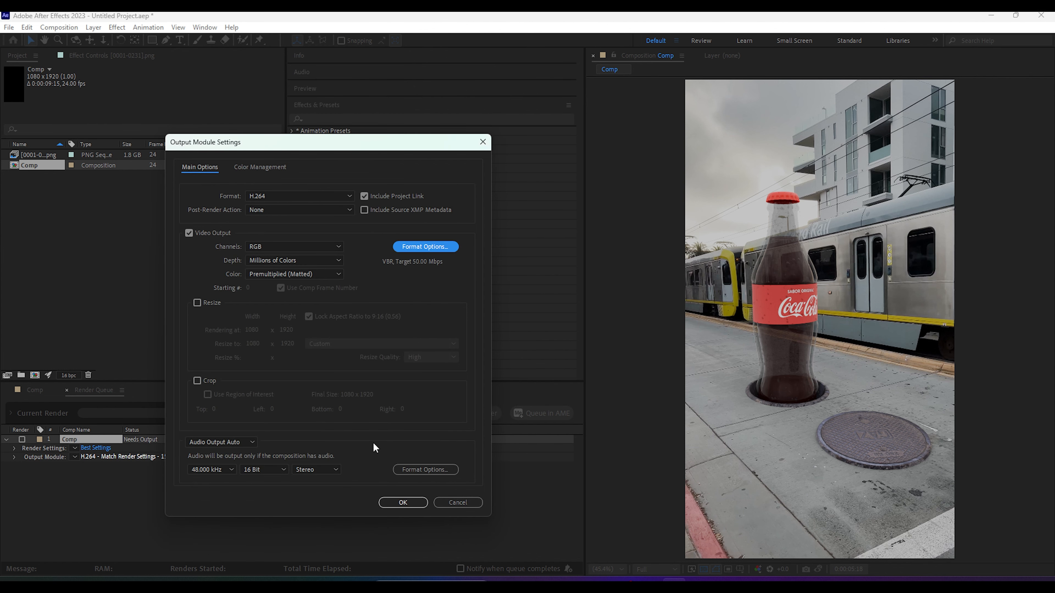
click(402, 503)
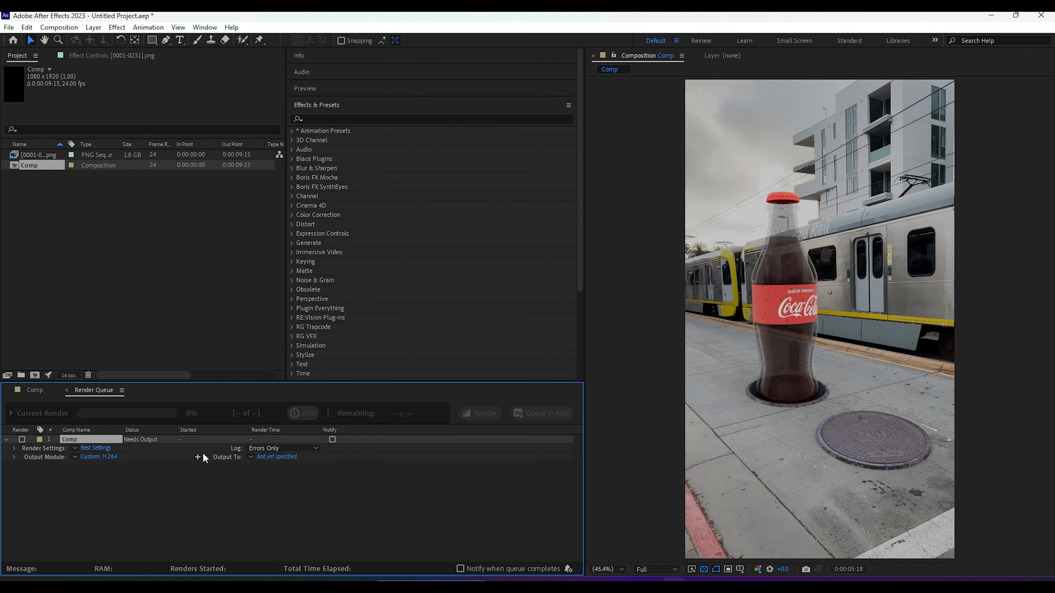
Step: Set the output file to bottle cgi on the Desktop and render the queued composition
click(287, 457)
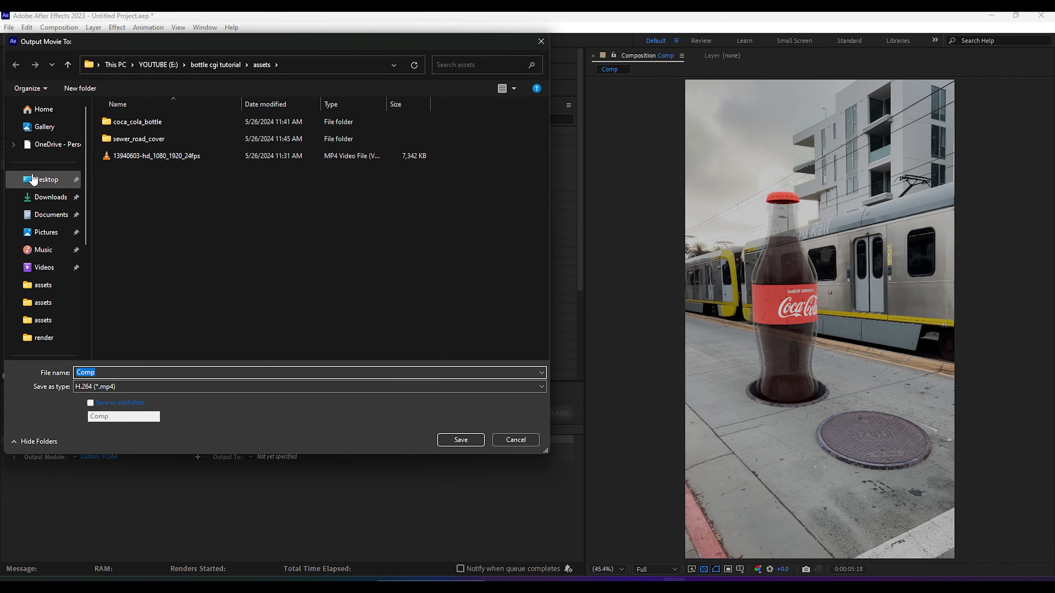
double_click(117, 372)
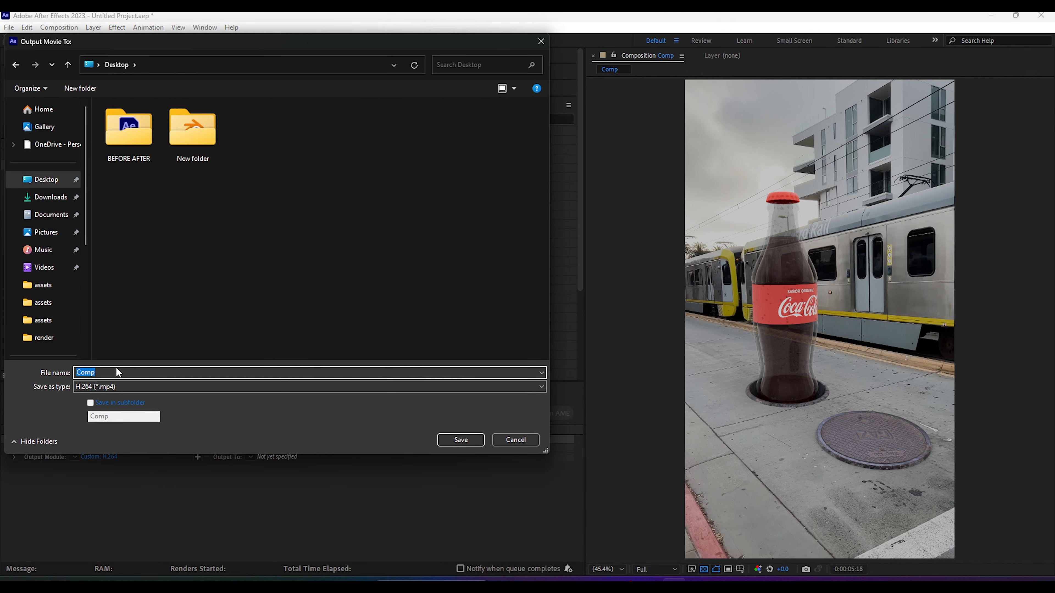
text(bottle cgi)
click(448, 443)
click(508, 413)
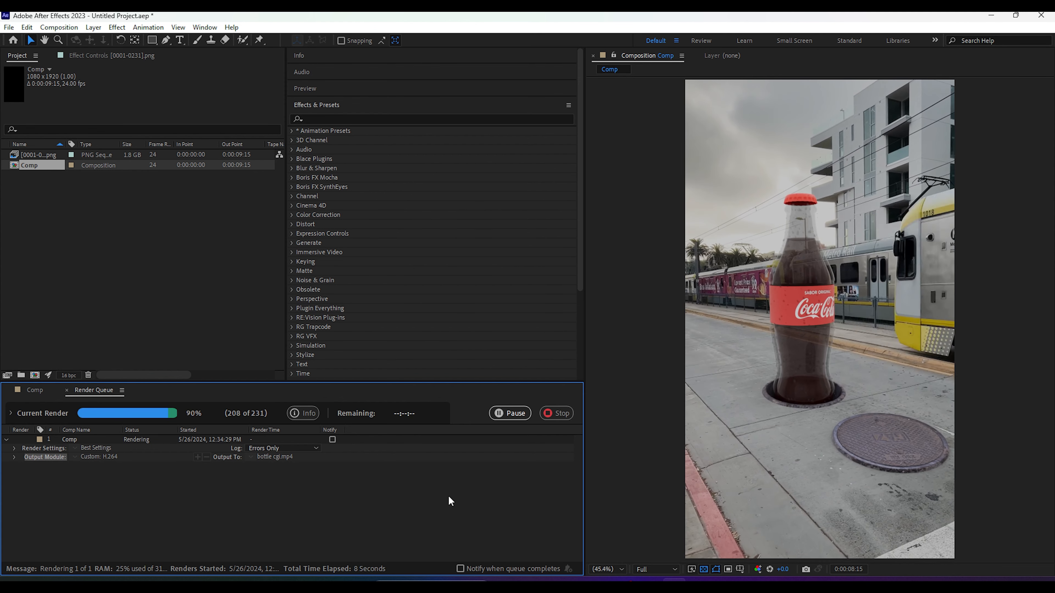
Step: Play the exported bottle cgi.mp4 from the Desktop, close the player and folder, and return to After Effects
key(alt+Tab)
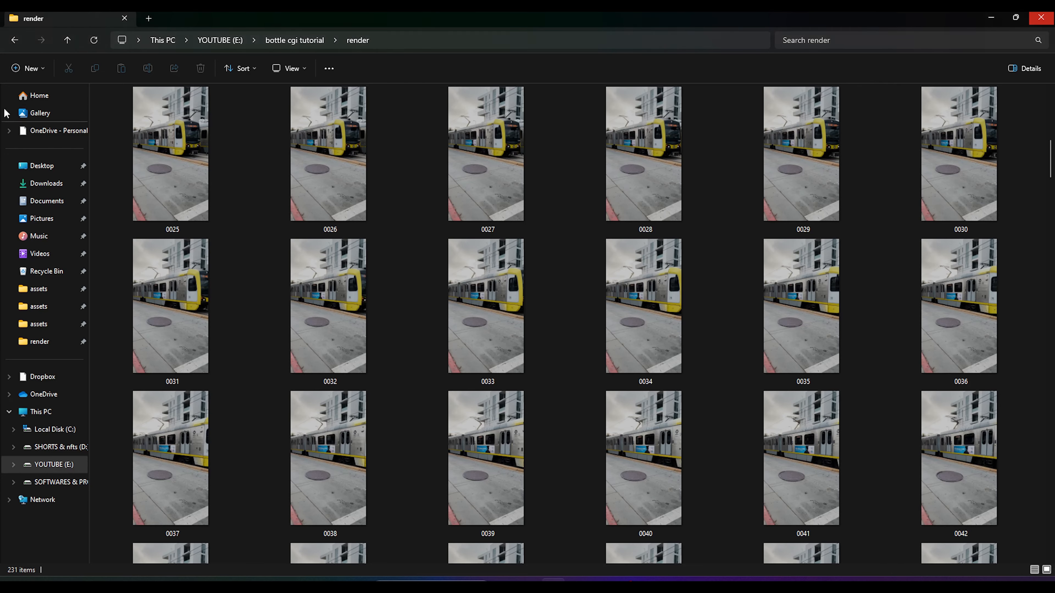
click(40, 166)
click(319, 116)
double_click(322, 120)
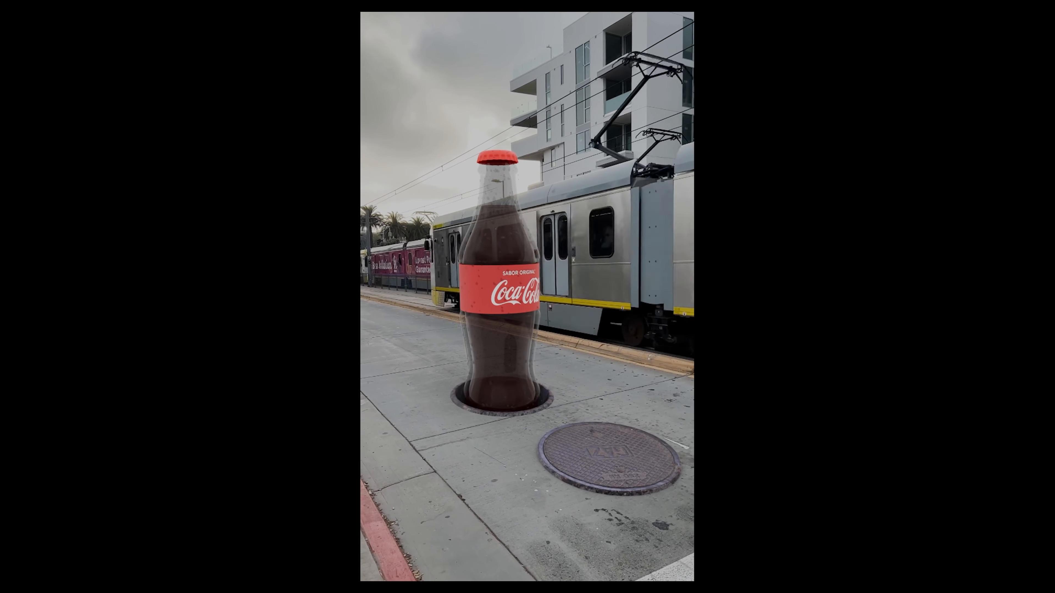
mouse_move(764, 274)
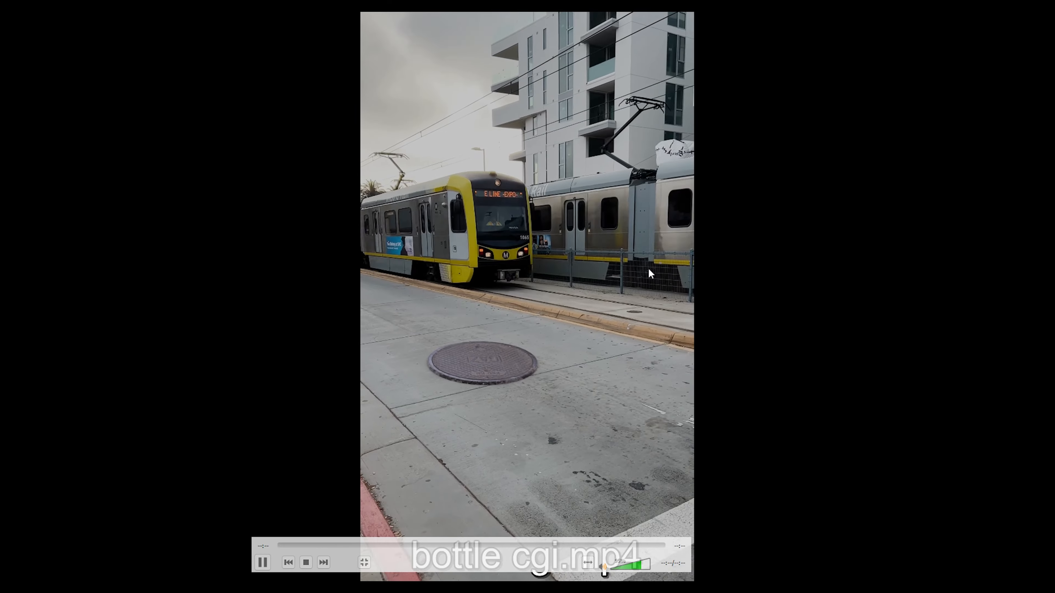
key(Escape)
click(1042, 18)
click(538, 307)
click(671, 581)
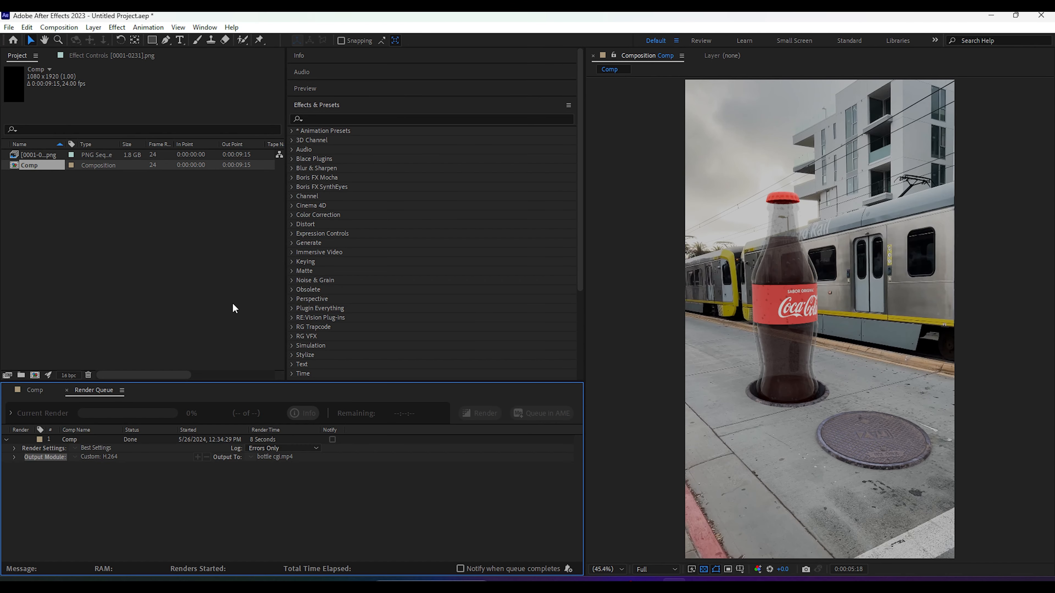